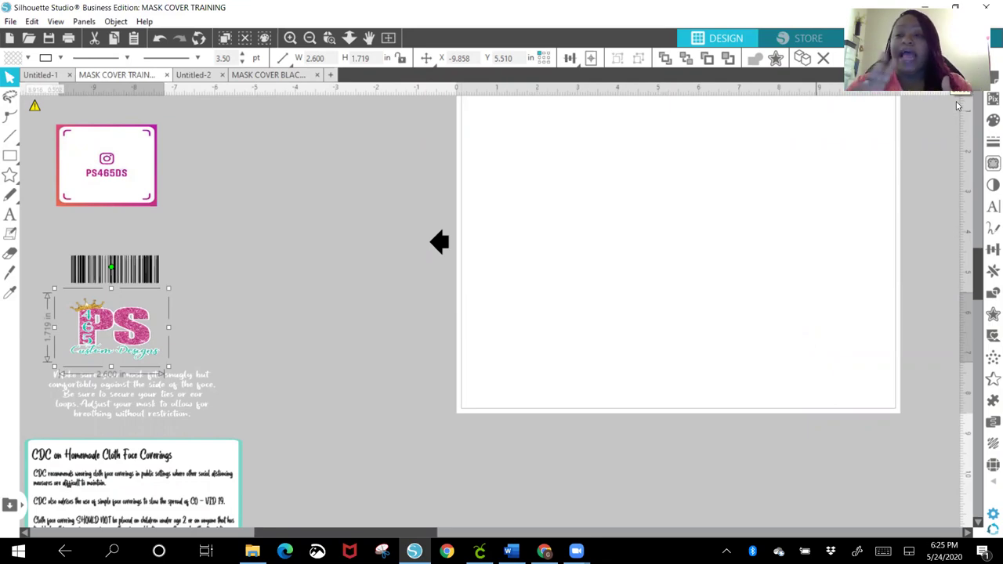
# - Examine the finished facial mask label design in the MASK COVER BLACK GLITTER document
pyautogui.click(955, 101)
pyautogui.scroll(1, 956, 101)
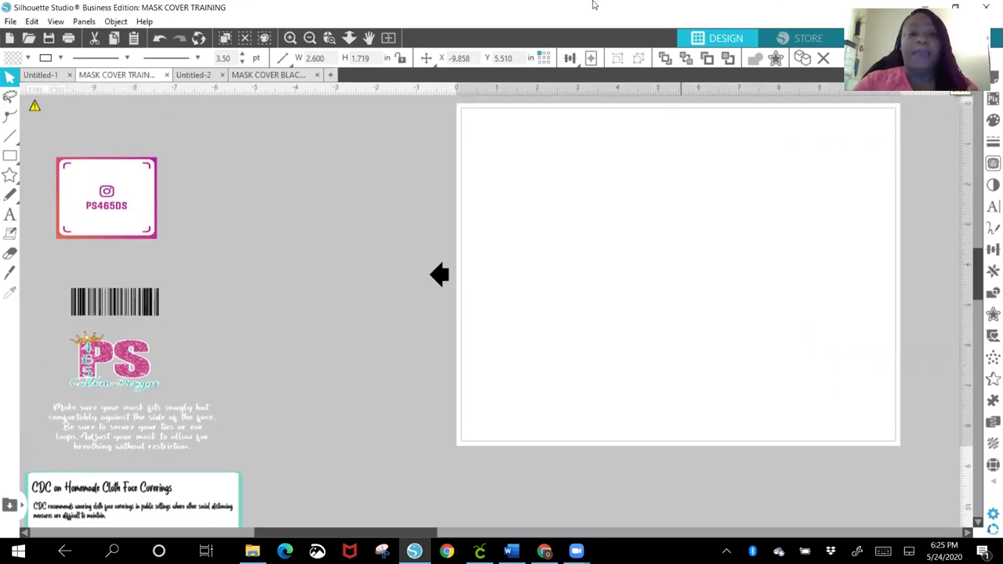
pyautogui.click(283, 75)
pyautogui.moveTo(202, 254); pyautogui.dragTo(510, 291)
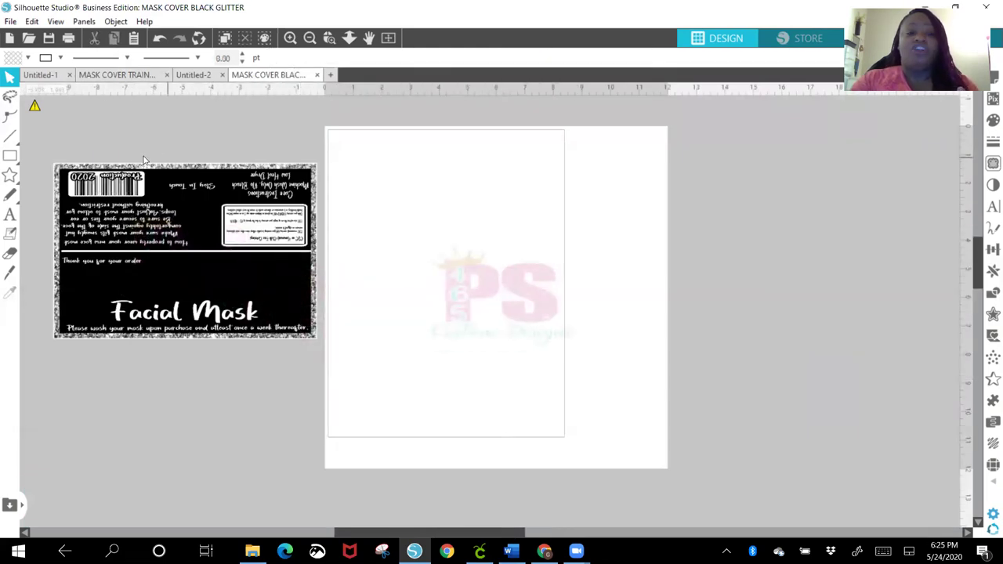
pyautogui.click(197, 324)
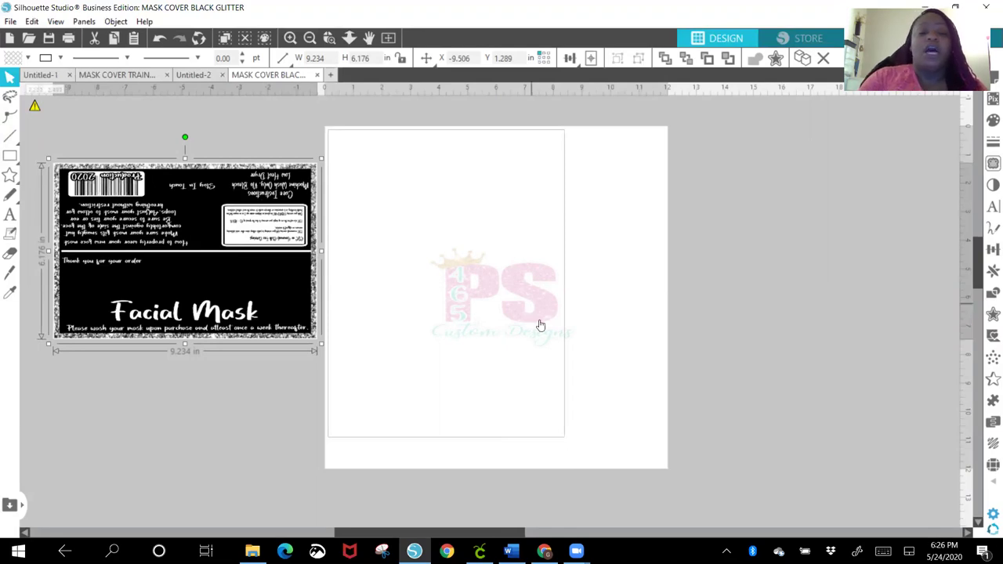
pyautogui.click(385, 340)
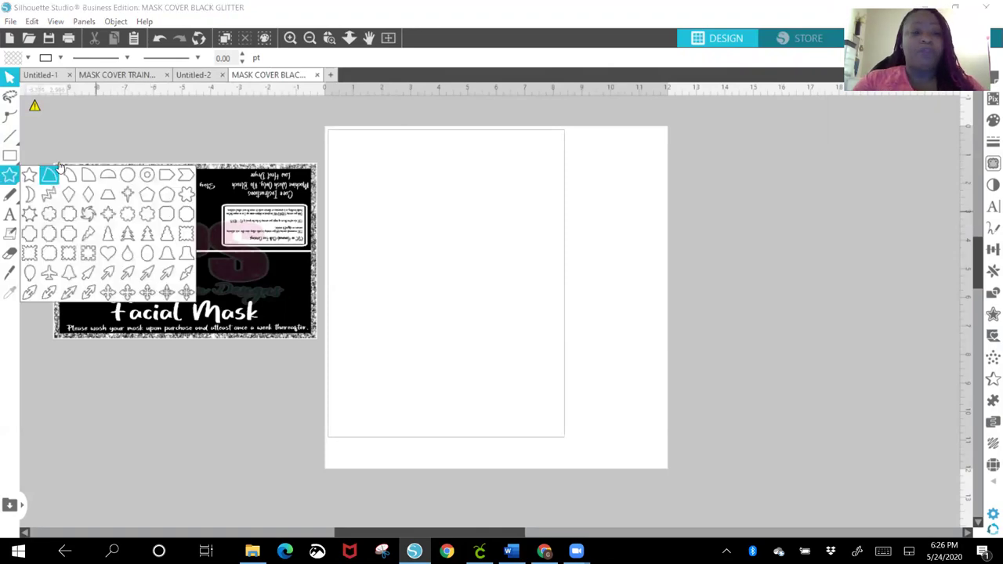
# - Return to the MASK COVER TRAINING document and look over the label elements beside the page, from the Instagram card to the CDC box
pyautogui.click(117, 75)
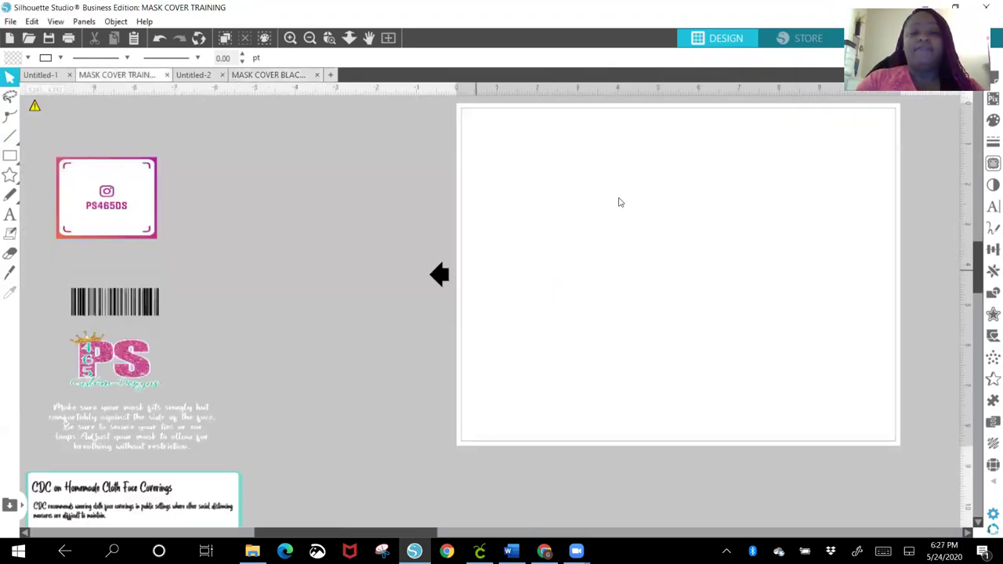
pyautogui.moveTo(977, 269); pyautogui.dragTo(977, 296)
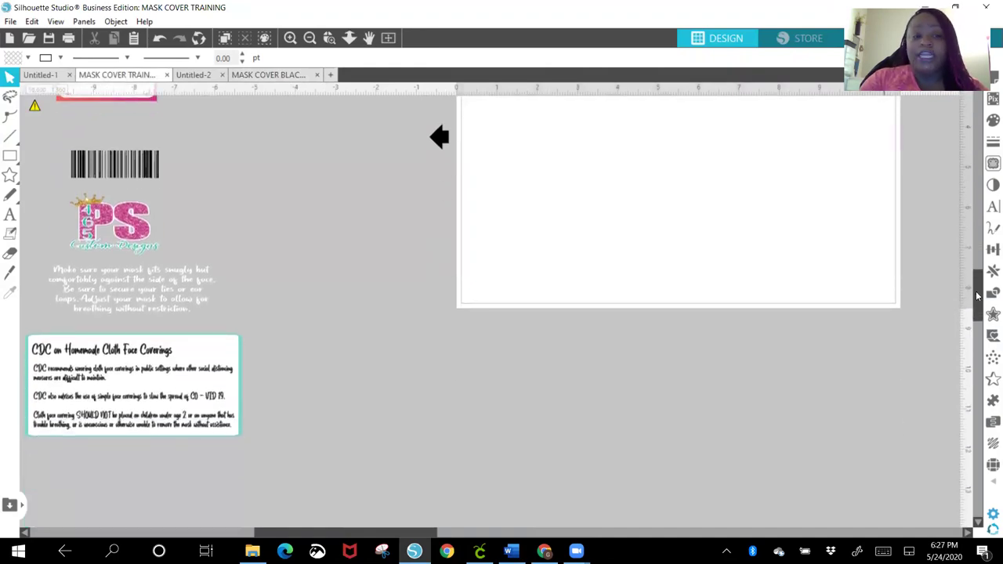
pyautogui.moveTo(977, 296); pyautogui.dragTo(977, 272)
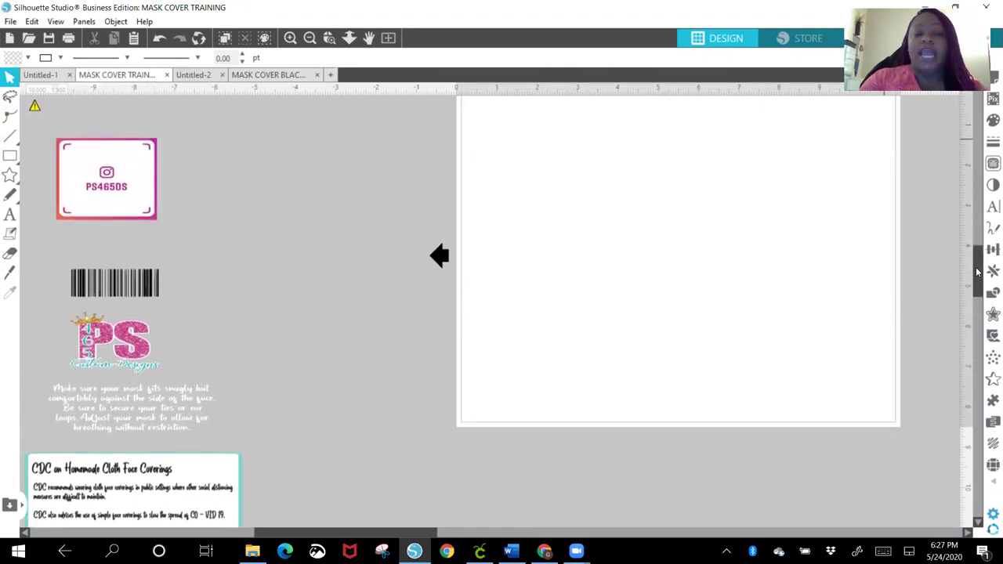
pyautogui.click(119, 208)
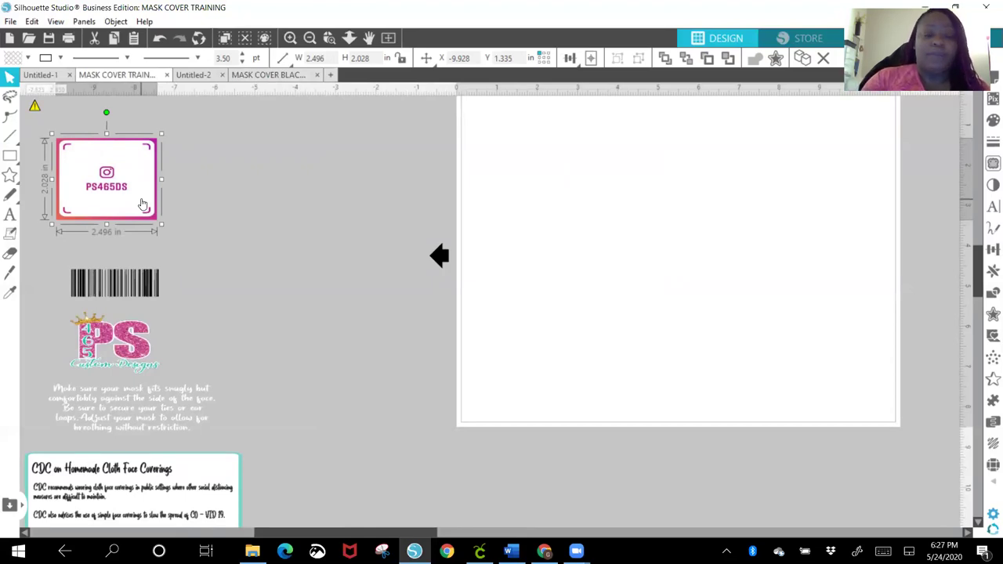
# - Move the barcode, PS logo, mask-fit text and CDC information box up so they sit closer together beneath the Instagram card
pyautogui.moveTo(122, 294); pyautogui.dragTo(122, 269)
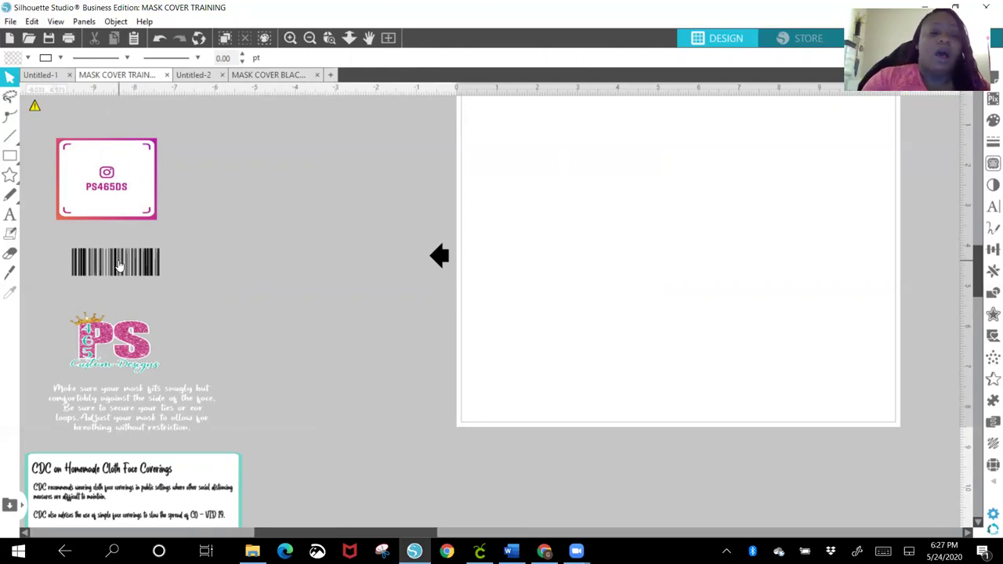
pyautogui.click(119, 270)
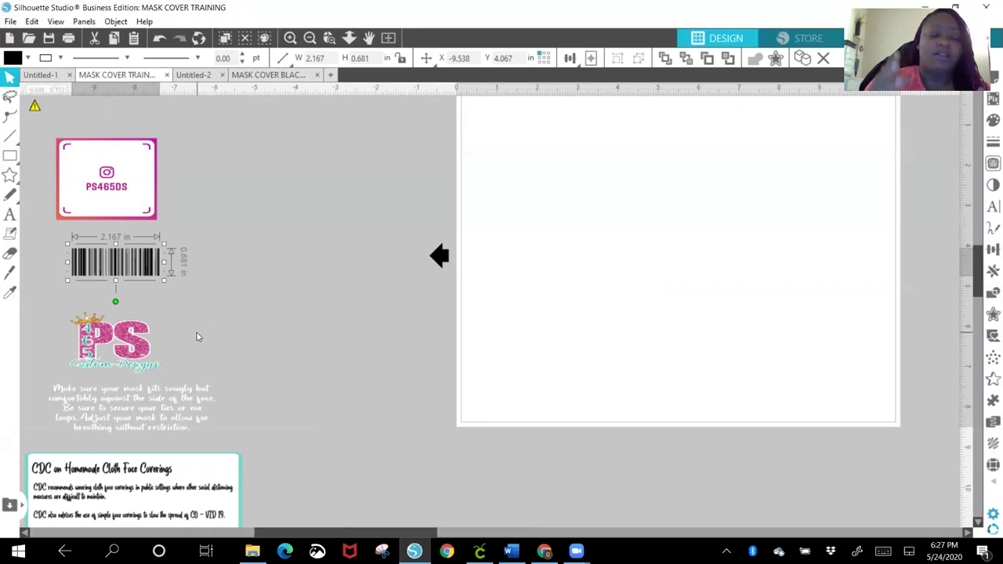
pyautogui.moveTo(115, 344); pyautogui.dragTo(118, 307)
pyautogui.moveTo(125, 415); pyautogui.dragTo(124, 394)
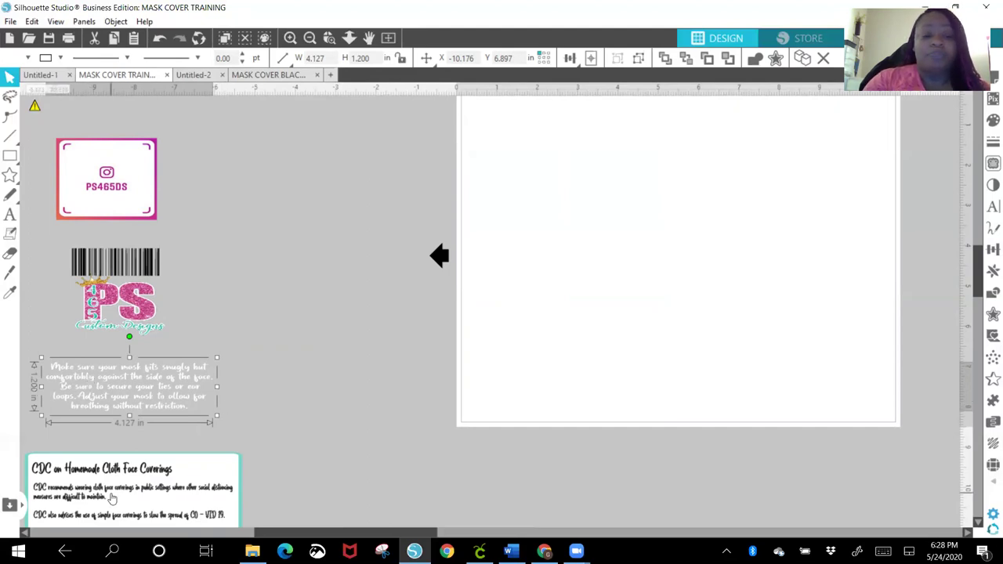
pyautogui.moveTo(109, 492); pyautogui.dragTo(255, 237)
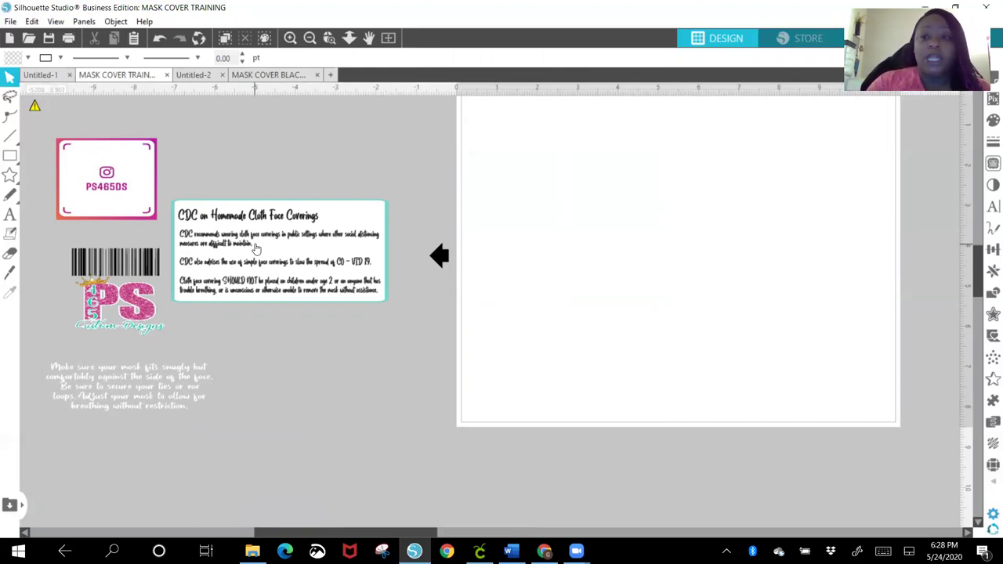
pyautogui.moveTo(302, 261); pyautogui.dragTo(166, 491)
pyautogui.moveTo(143, 414)
pyautogui.mouseDown()
pyautogui.moveTo(135, 379)
pyautogui.moveTo(138, 397)
pyautogui.mouseUp()
pyautogui.click(138, 396)
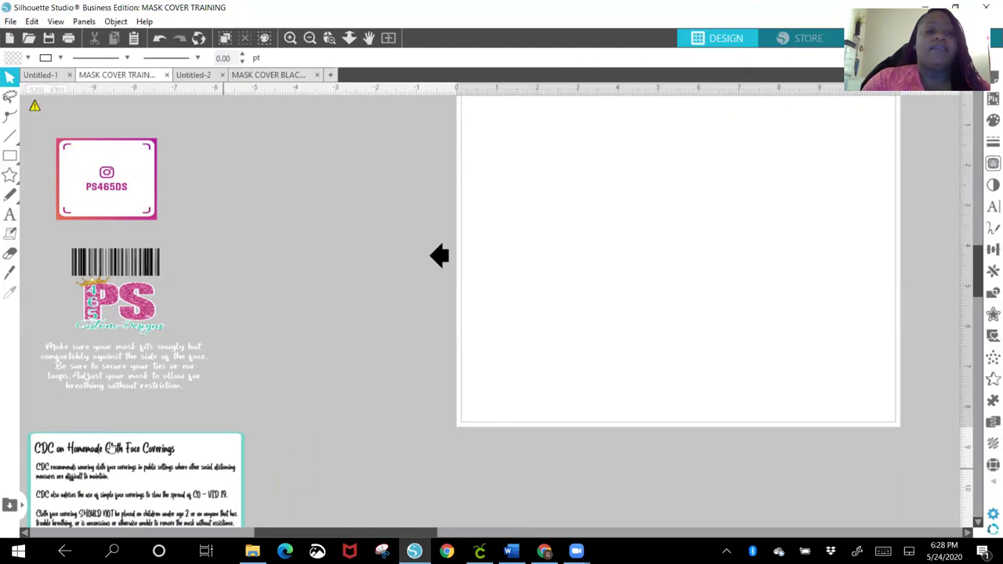
# - Draw a rectangle about 6.99 × 3.64 in across the page's left edge and duplicate it, leaving the two copies offset and overlapping
pyautogui.click(29, 155)
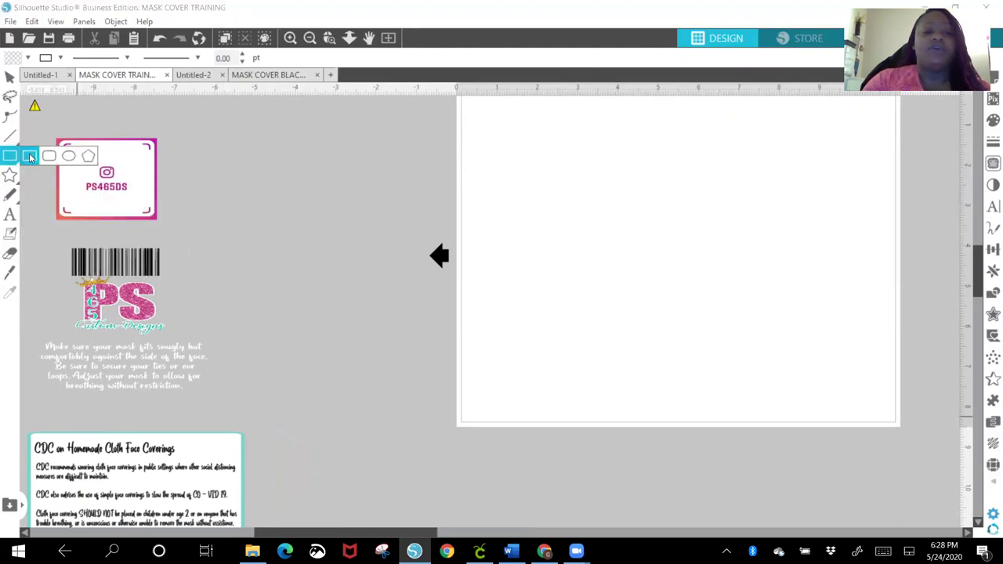
pyautogui.moveTo(279, 188); pyautogui.dragTo(563, 340)
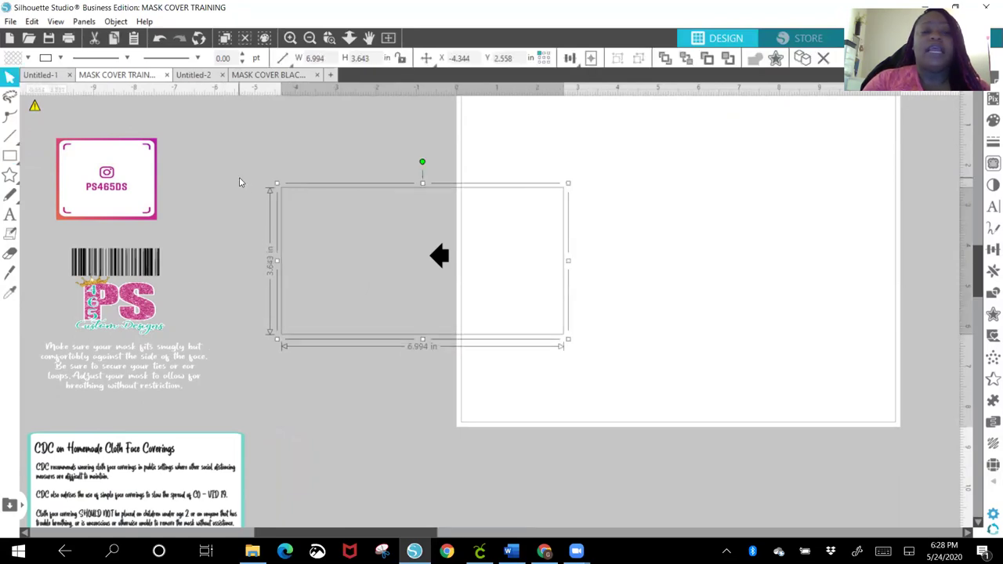
pyautogui.rightClick(283, 189)
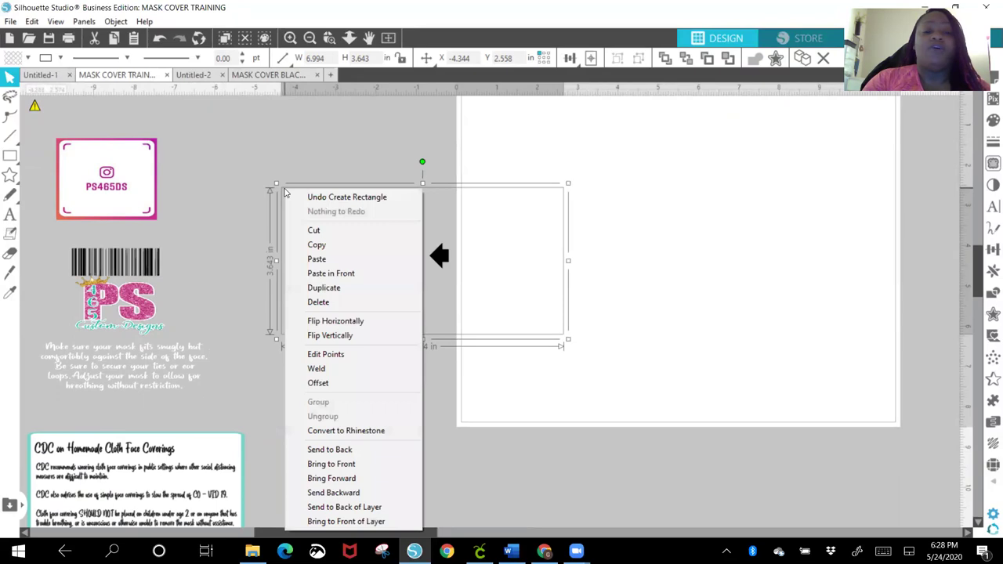
pyautogui.click(332, 288)
pyautogui.moveTo(369, 190); pyautogui.dragTo(342, 265)
pyautogui.moveTo(334, 195); pyautogui.dragTo(326, 141)
pyautogui.click(323, 139)
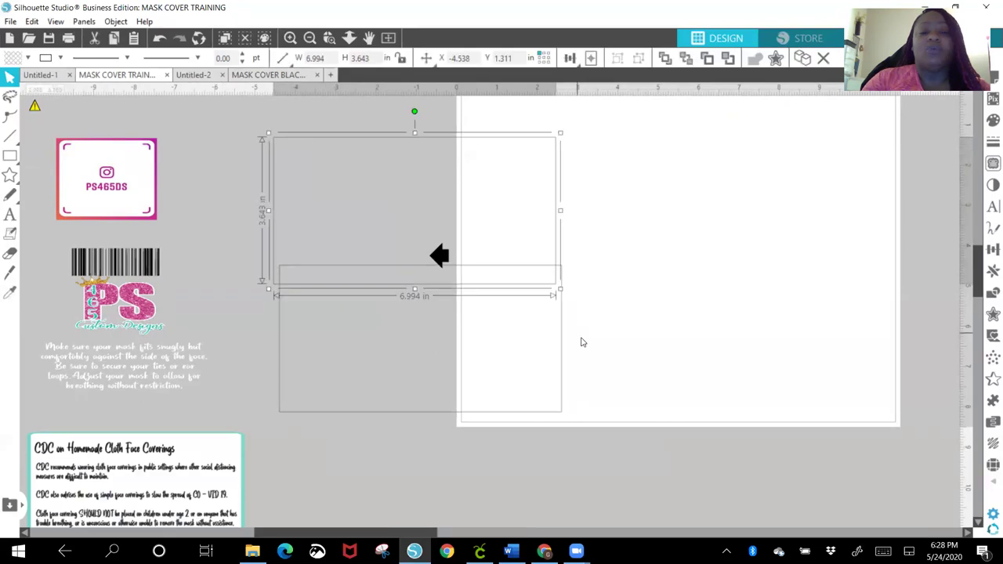
# - Enlarge the upper rectangle to about 8.72 × 4.54 in and fit the other inside it, enlarged to about 7.78 × 4.05 in
pyautogui.moveTo(561, 294); pyautogui.dragTo(631, 332)
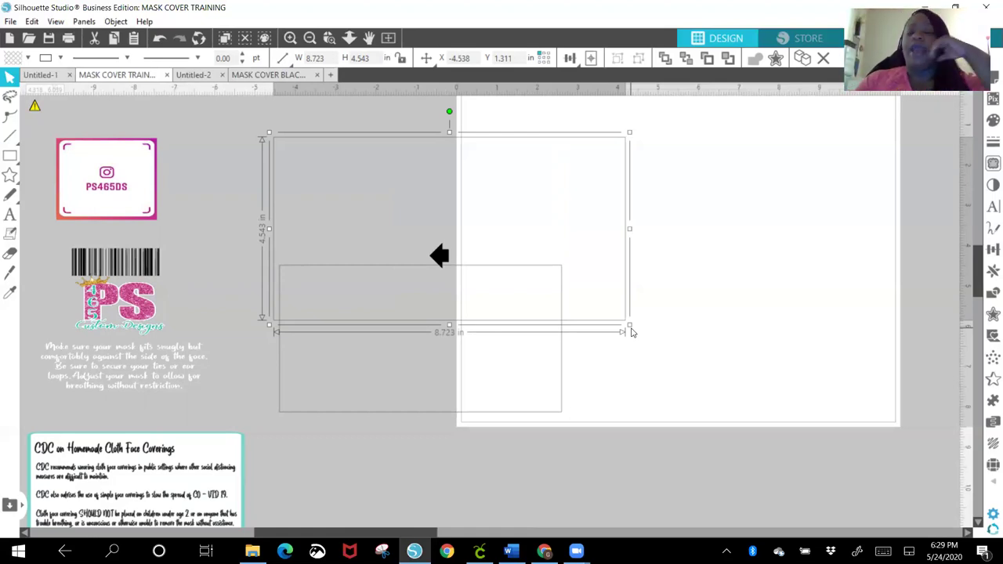
pyautogui.click(338, 245)
pyautogui.moveTo(325, 266); pyautogui.dragTo(352, 147)
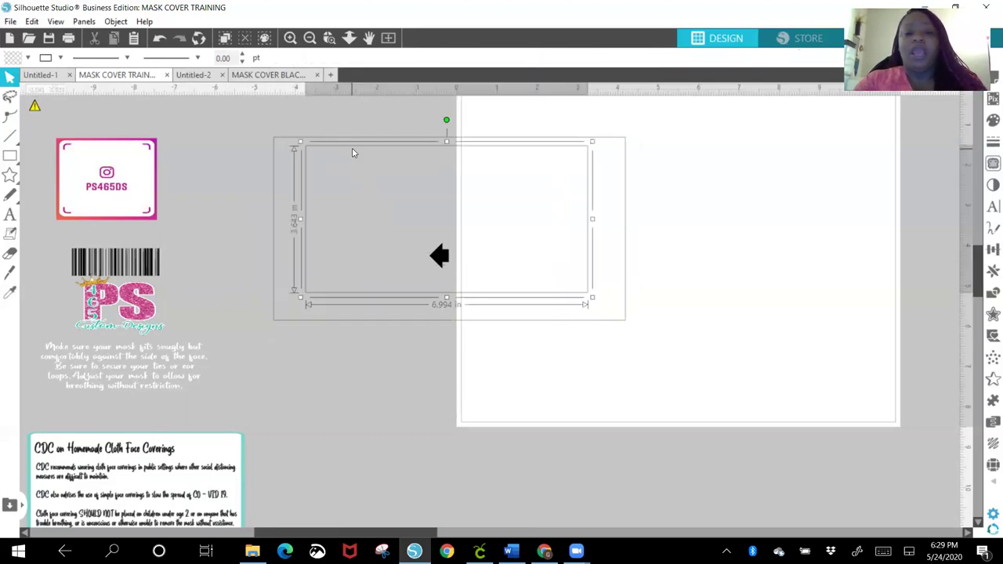
pyautogui.moveTo(593, 297); pyautogui.dragTo(620, 329)
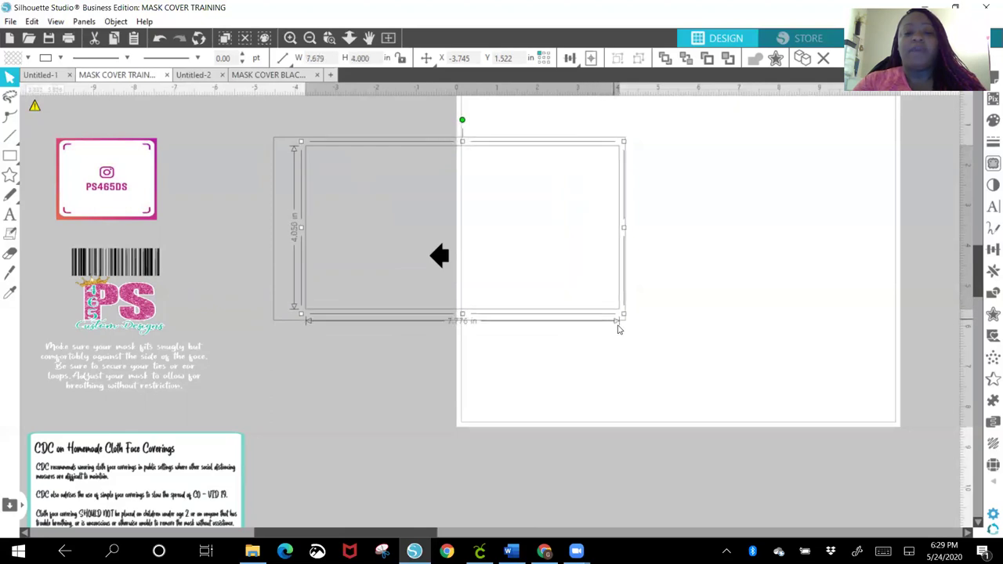
# - Shift the inner rectangle left and enlarge it to about 8 in wide, leaving a narrow border inside the outer rectangle
pyautogui.click(298, 226)
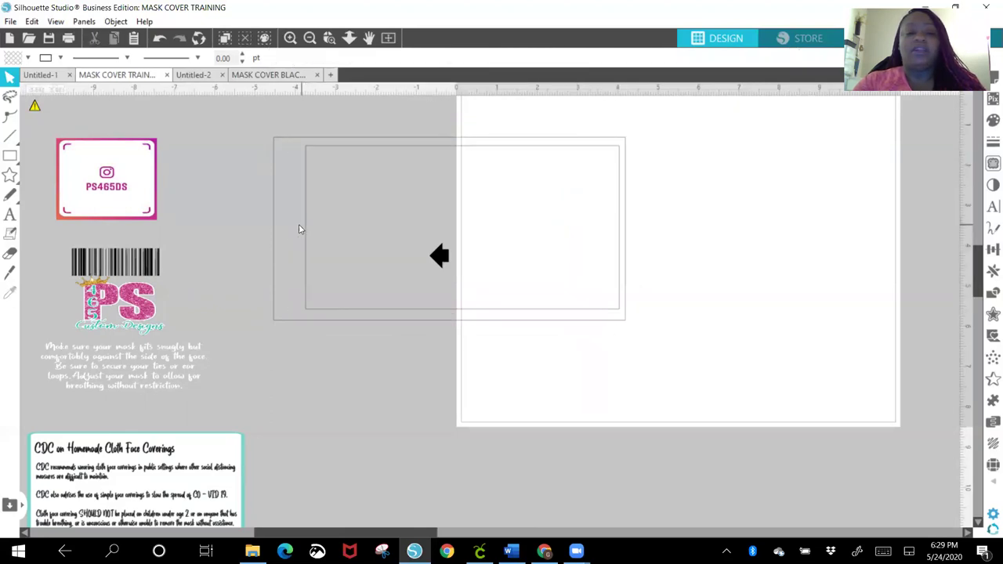
pyautogui.moveTo(306, 217); pyautogui.dragTo(294, 217)
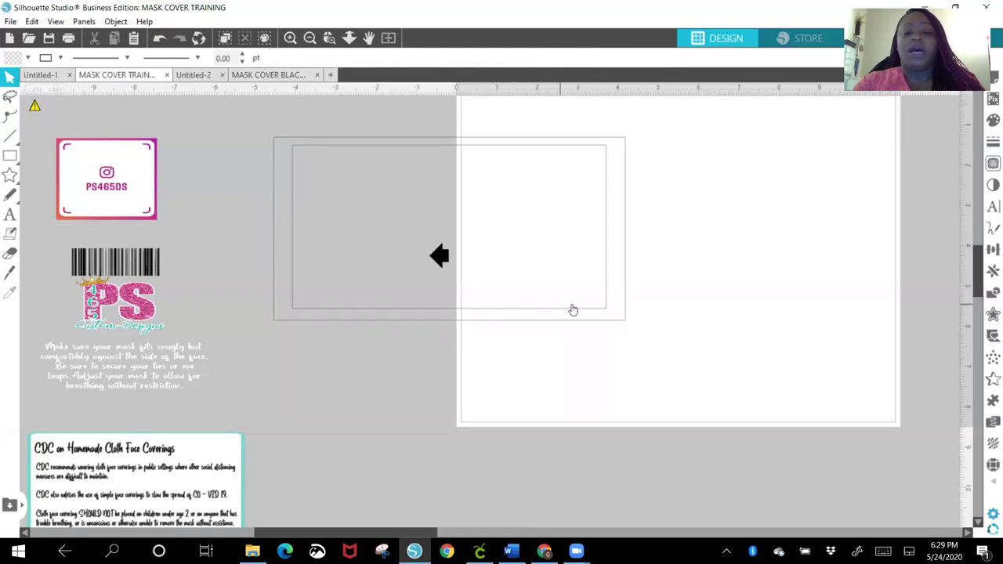
pyautogui.moveTo(604, 313); pyautogui.dragTo(622, 322)
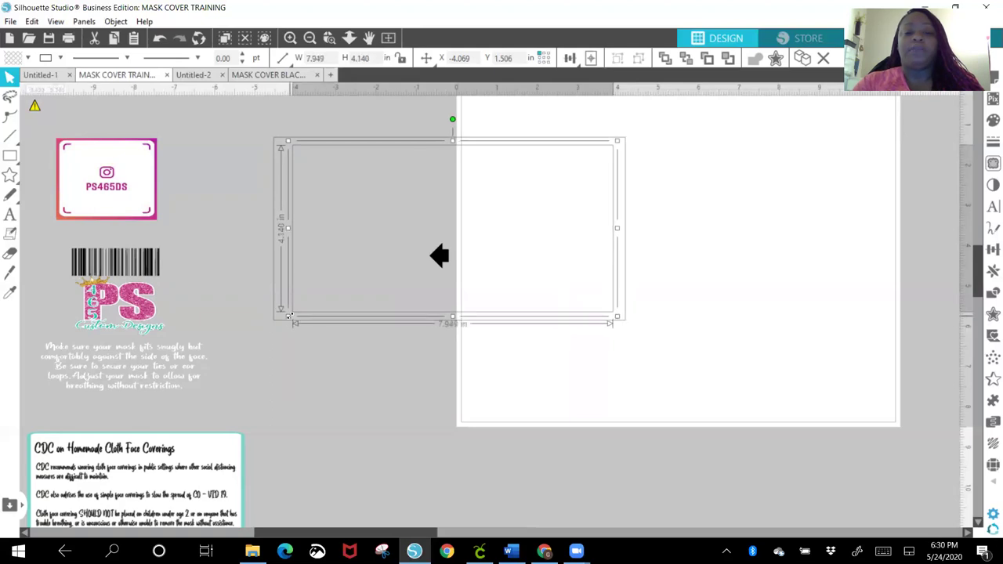
pyautogui.moveTo(286, 315); pyautogui.dragTo(283, 312)
# - Align the centers of the inner and outer rectangles both horizontally and vertically
pyautogui.moveTo(267, 124); pyautogui.dragTo(644, 391)
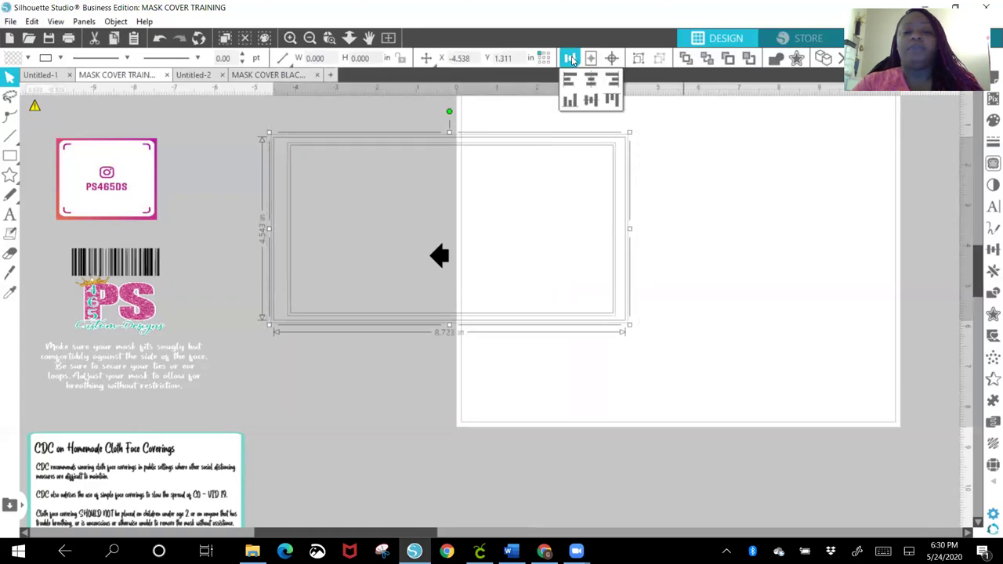
pyautogui.moveTo(570, 58)
pyautogui.click(591, 79)
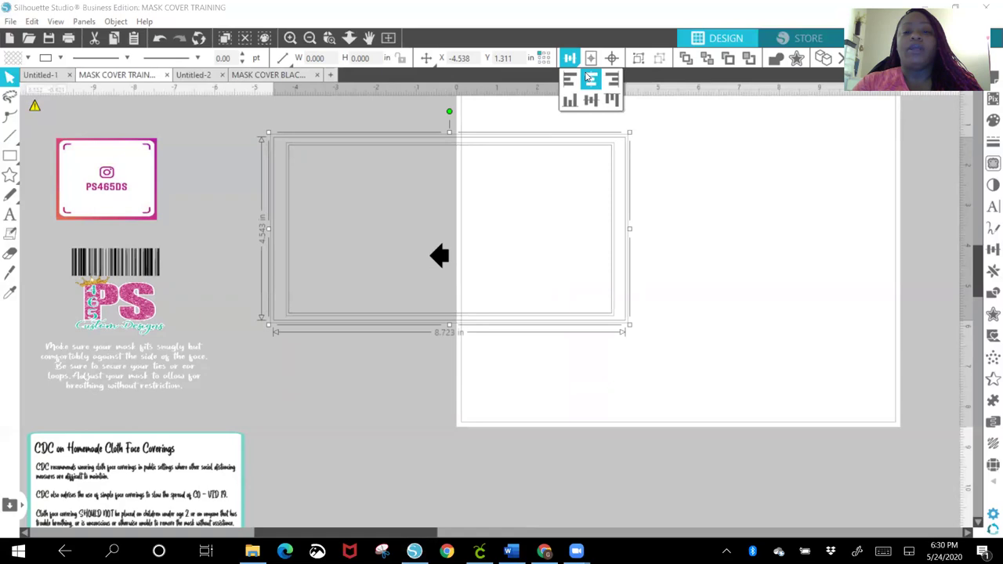
pyautogui.click(590, 100)
pyautogui.click(679, 216)
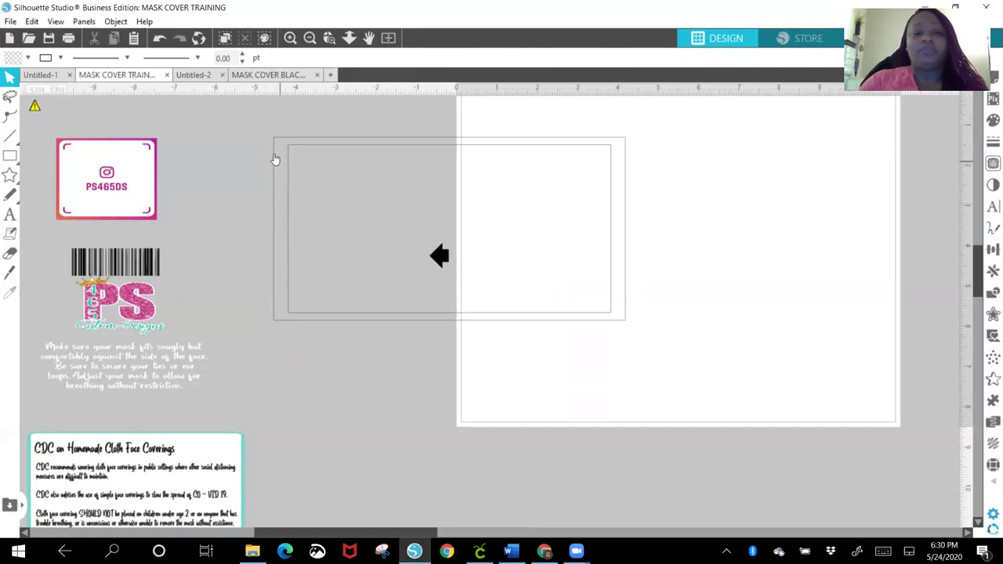
# - Try to resize the two ungrouped rectangles together to 6 × 4 in, and pull one aside to compare their sizes
pyautogui.moveTo(264, 135); pyautogui.dragTo(647, 343)
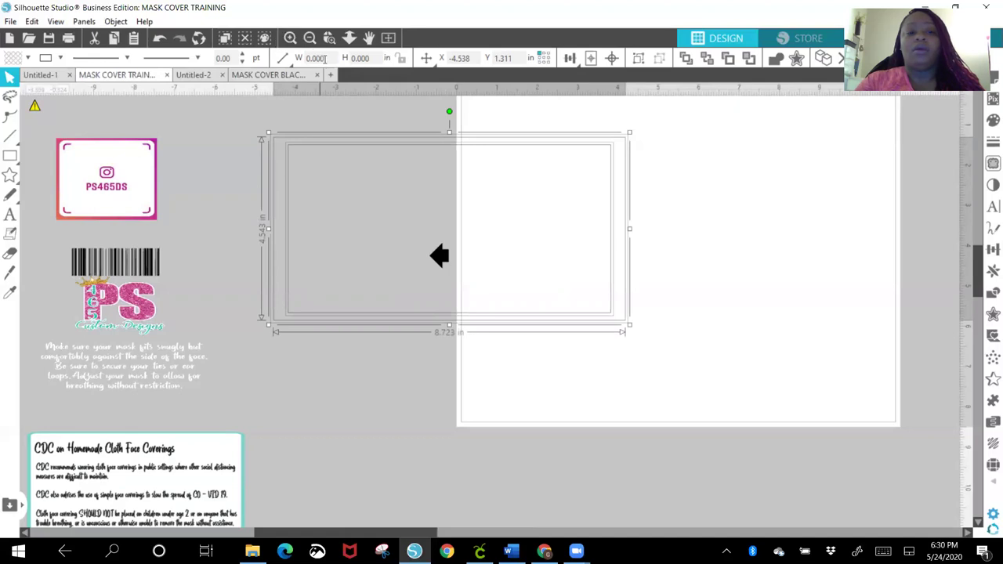
pyautogui.click(283, 59)
pyautogui.write('6')
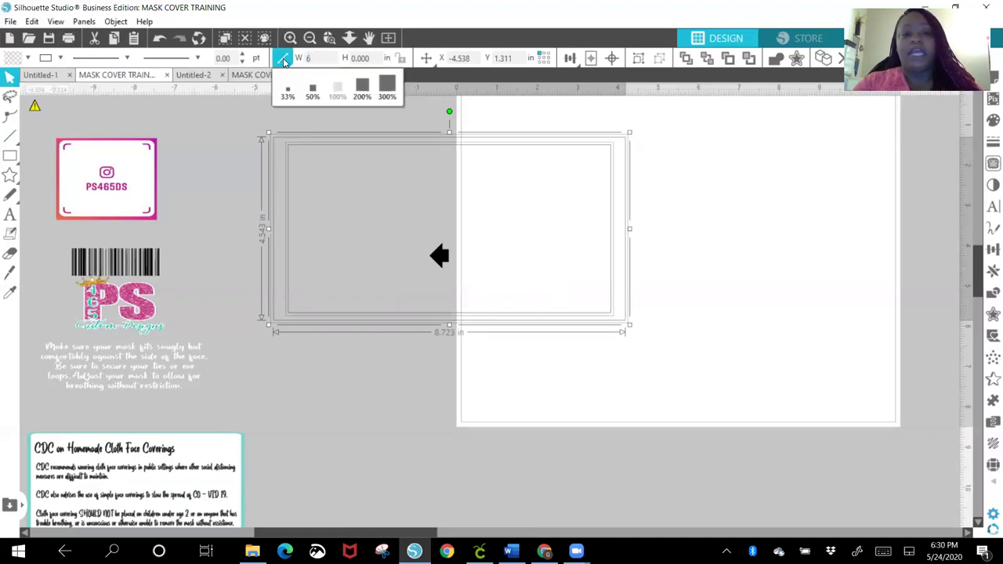
pyautogui.press('Tab')
pyautogui.write('4')
pyautogui.press('Return')
pyautogui.click(280, 191)
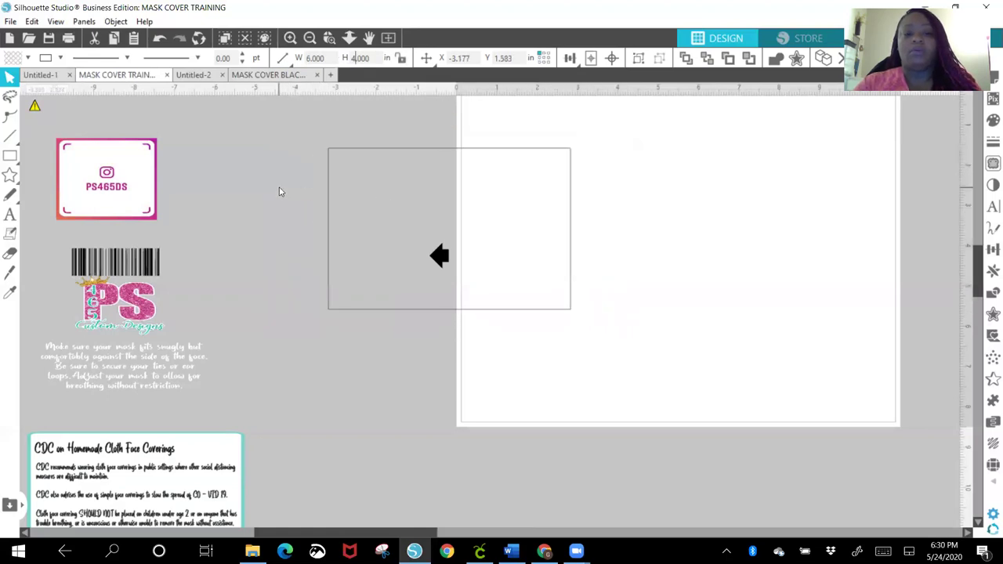
pyautogui.moveTo(359, 149); pyautogui.dragTo(390, 227)
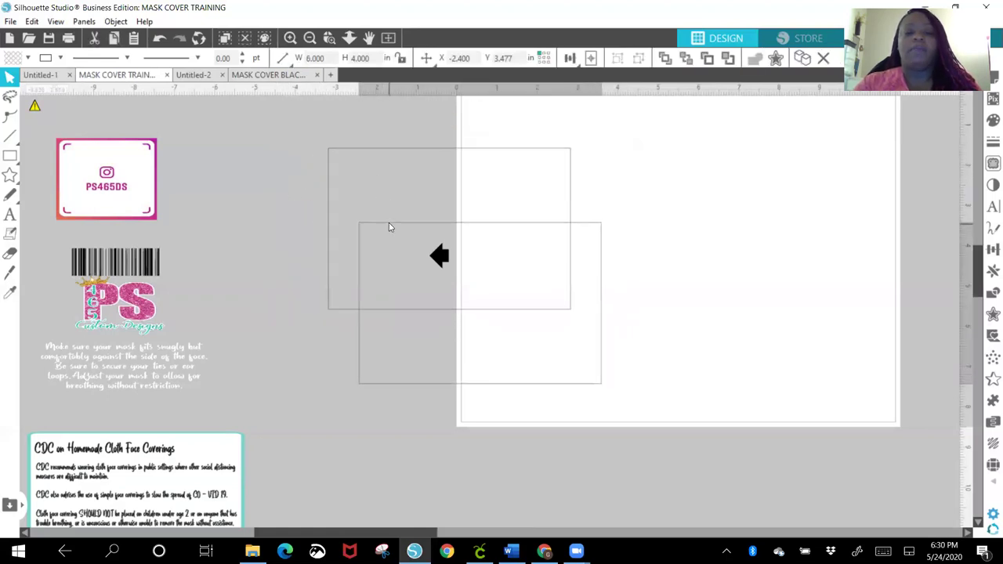
# - Undo the rectangle move and the resizing of both rectangles
pyautogui.click(159, 41)
pyautogui.click(159, 41)
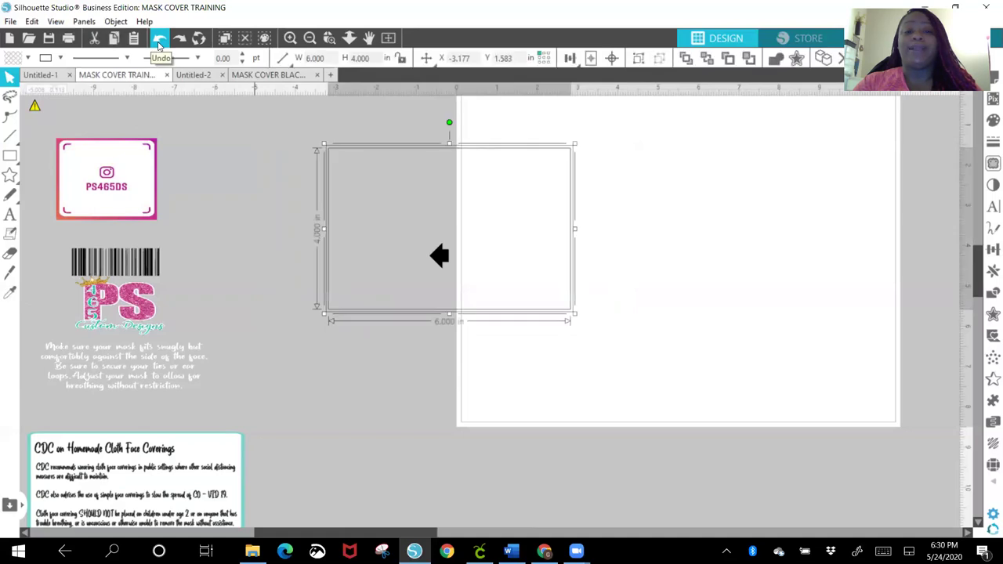
pyautogui.click(159, 40)
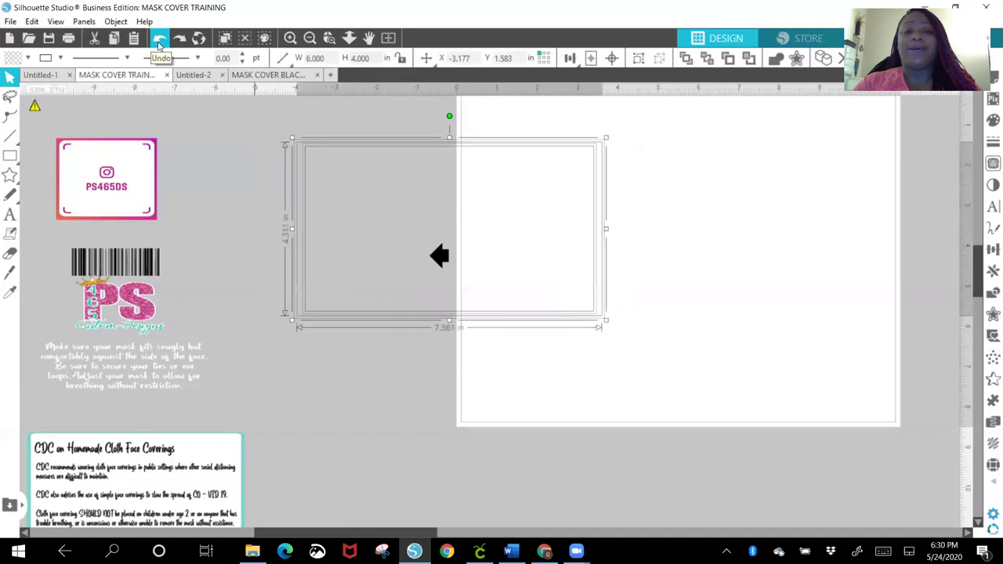
# - Group the two nested rectangles and set the group's size to 6 in wide by 4 in high
pyautogui.click(116, 22)
pyautogui.click(58, 128)
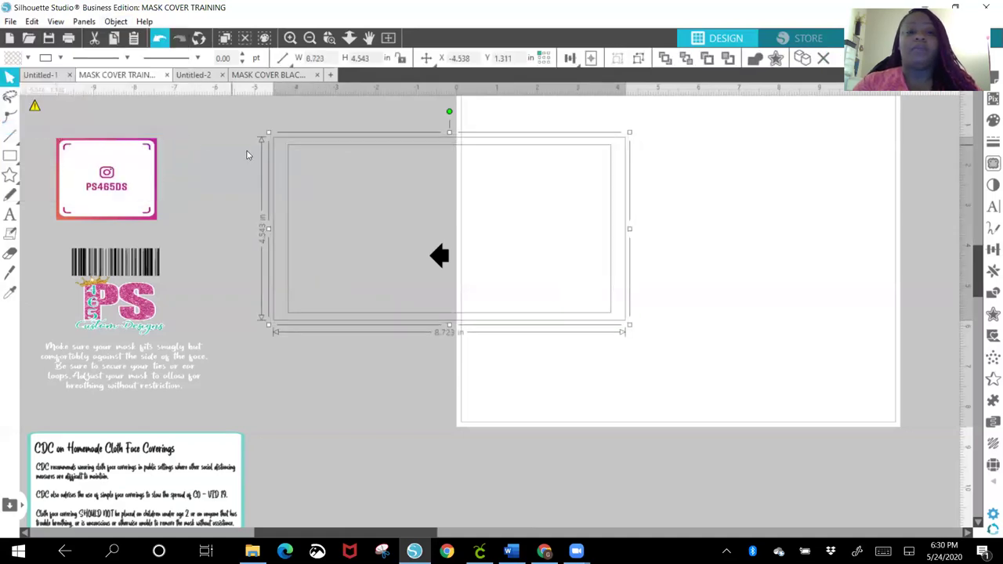
pyautogui.click(329, 57)
pyautogui.write('6')
pyautogui.press('Tab')
pyautogui.write('4')
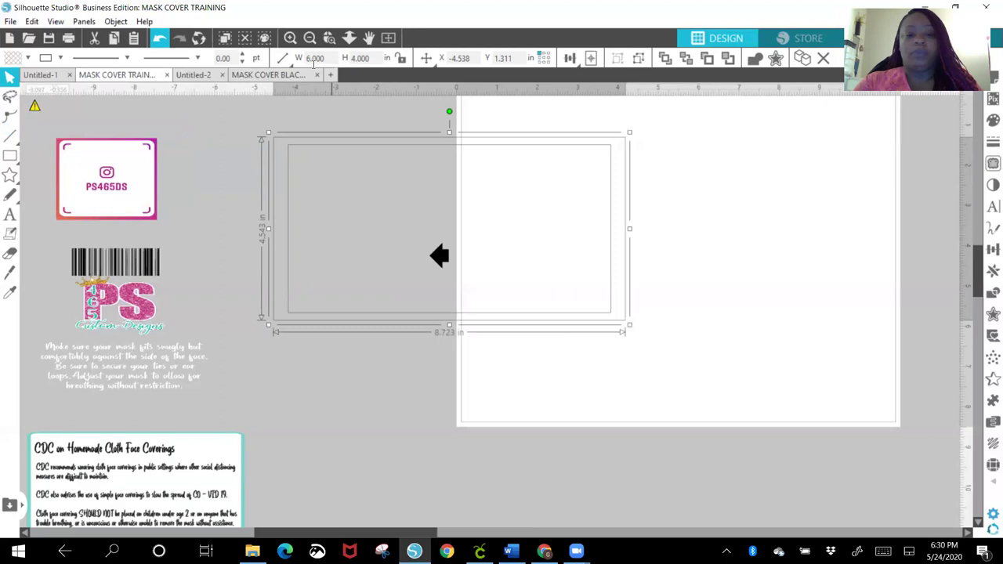
pyautogui.click(430, 407)
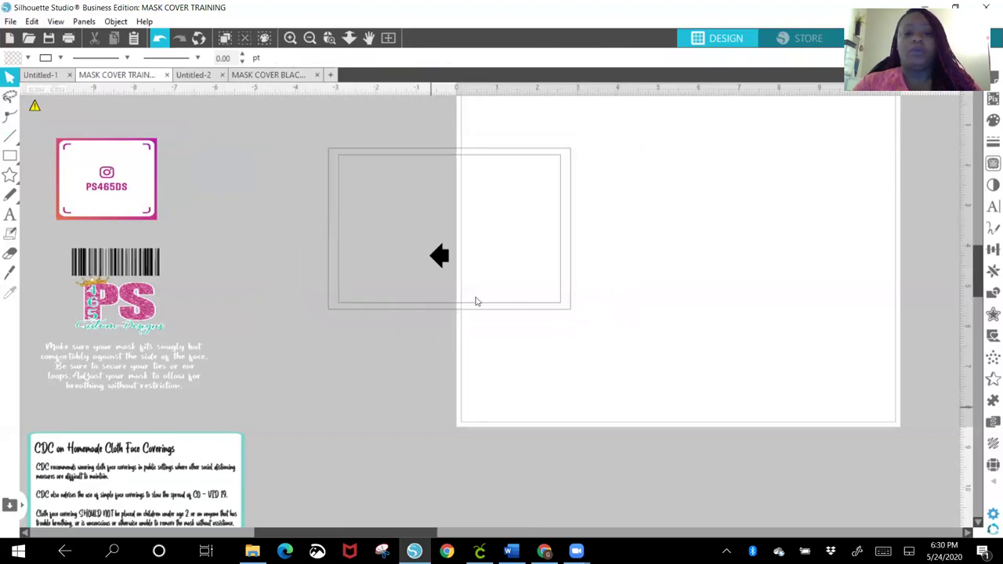
# - Move the nested rectangle group off the page, beside the logo artwork, and ungroup it
pyautogui.moveTo(381, 160); pyautogui.dragTo(235, 131)
pyautogui.click(240, 130)
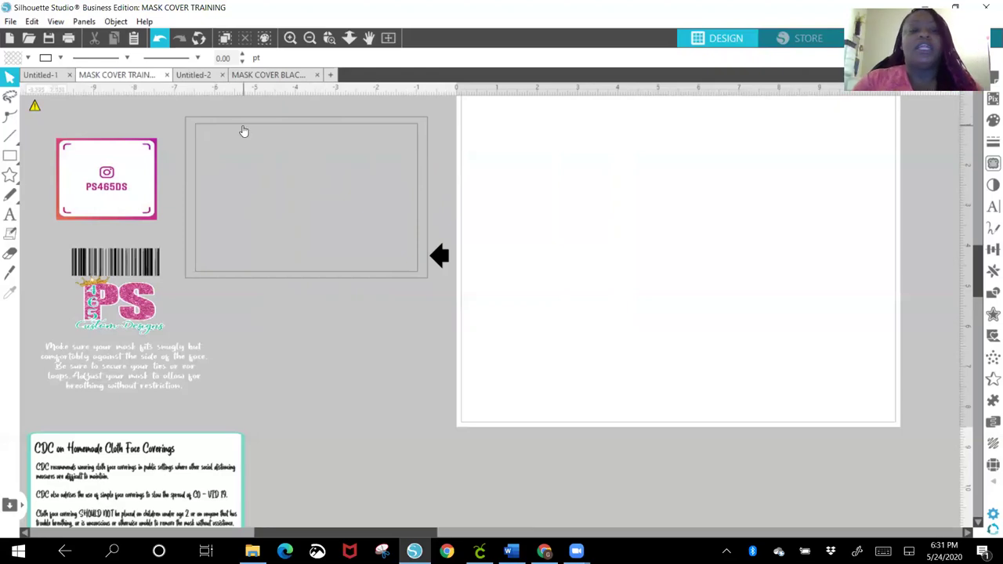
pyautogui.click(208, 126)
pyautogui.click(116, 22)
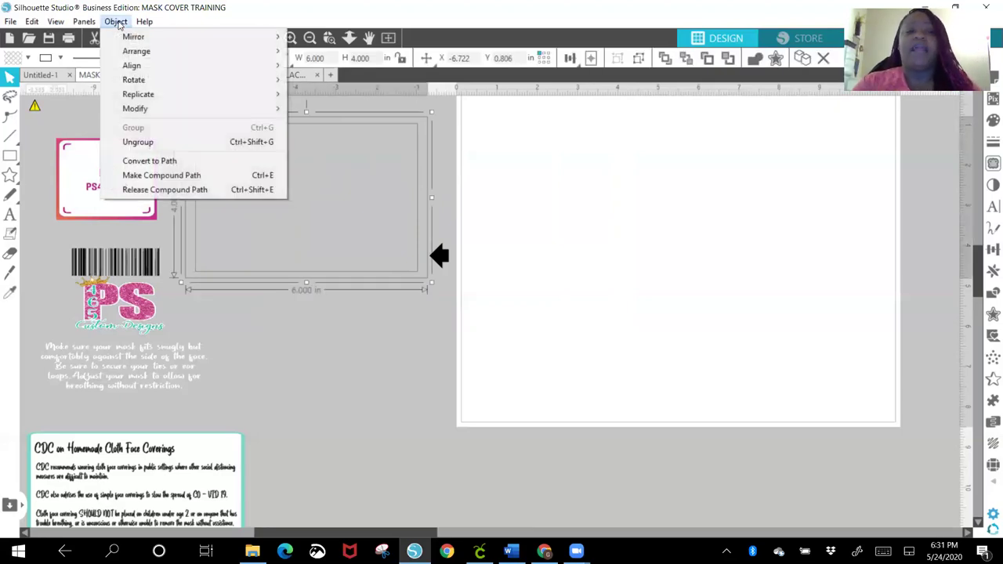
pyautogui.click(157, 142)
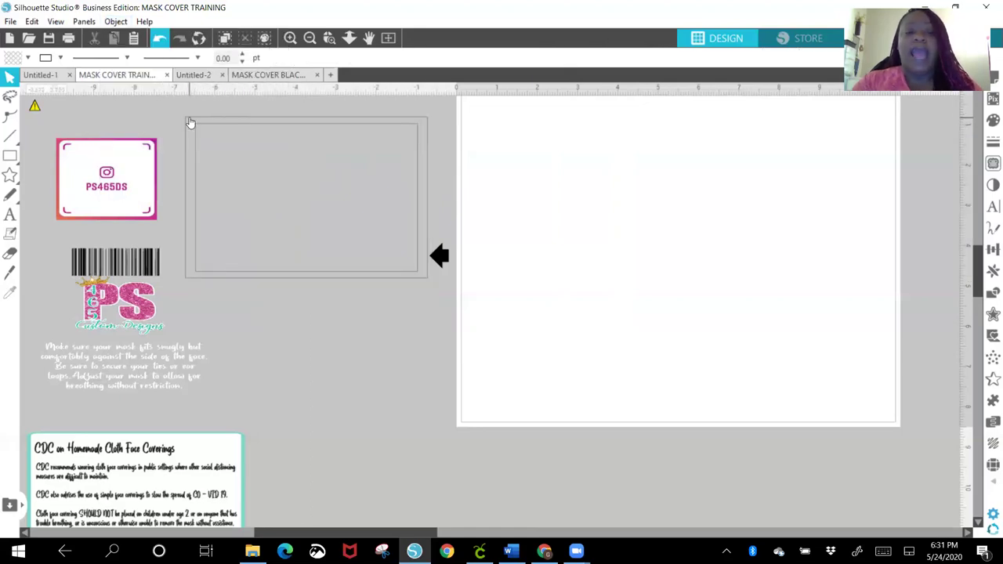
# - Fill the outer rectangle with the blue glitter pattern from the fill patterns
pyautogui.click(189, 120)
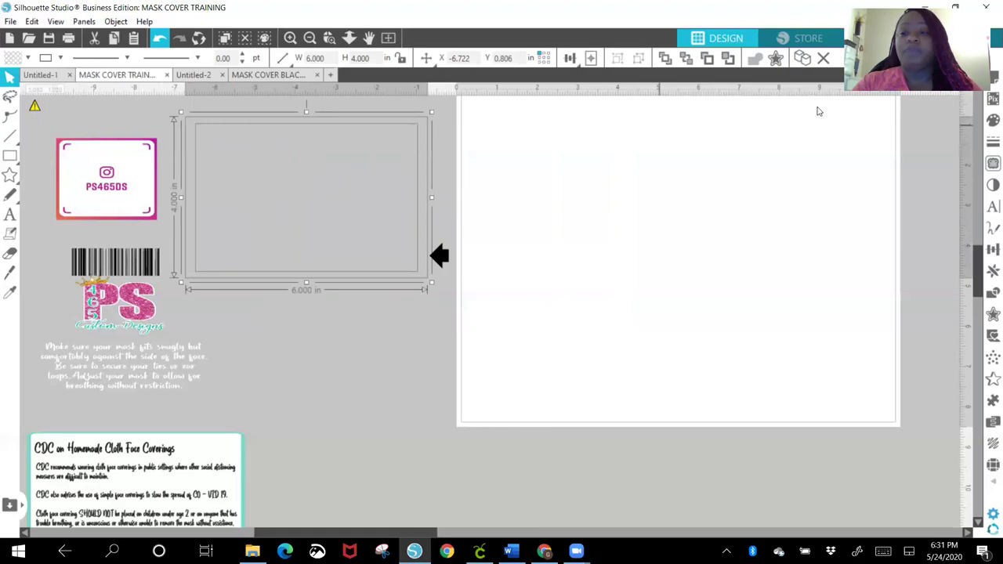
pyautogui.click(992, 119)
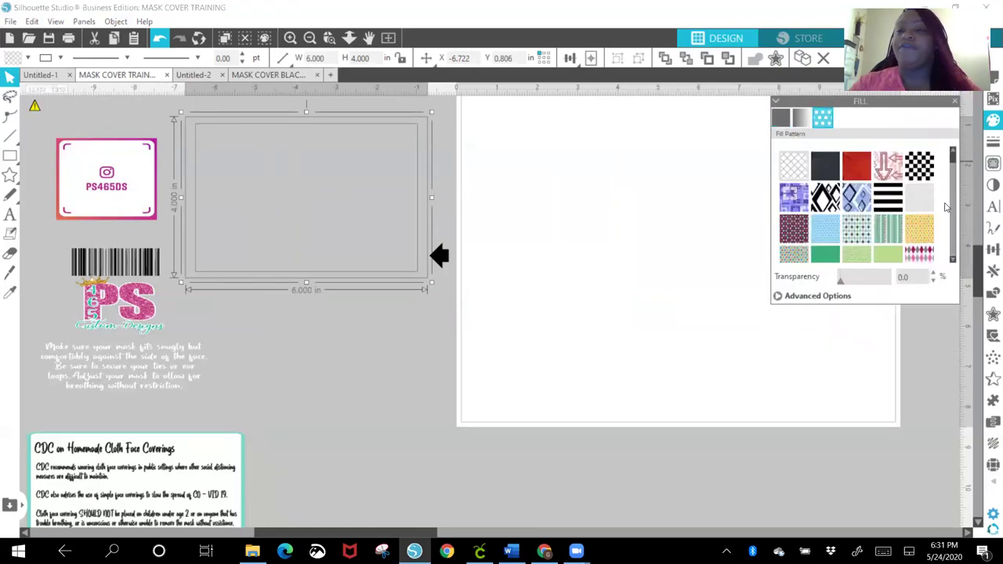
pyautogui.scroll(-5, 952, 262)
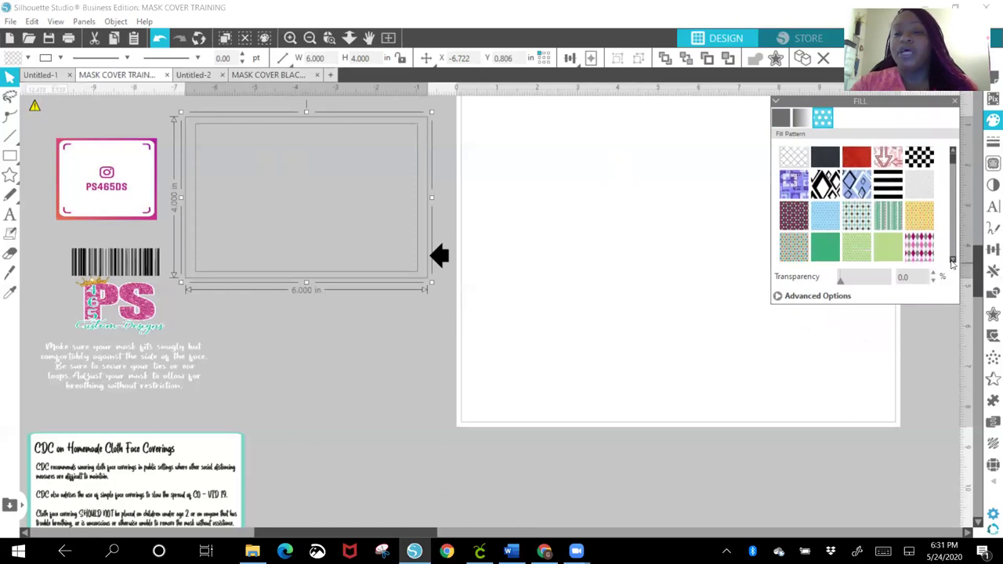
pyautogui.scroll(-10, 952, 263)
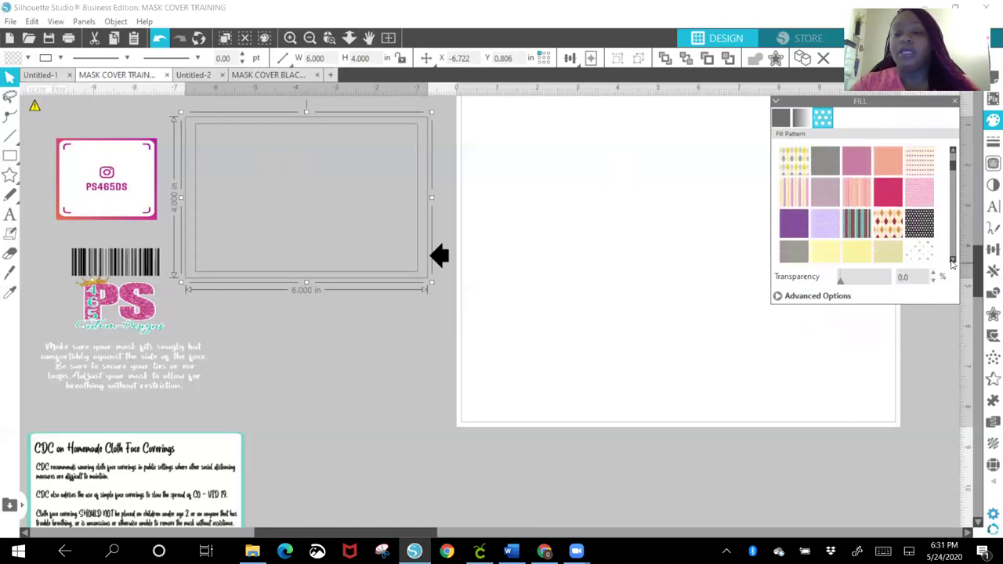
pyautogui.scroll(-1, 952, 264)
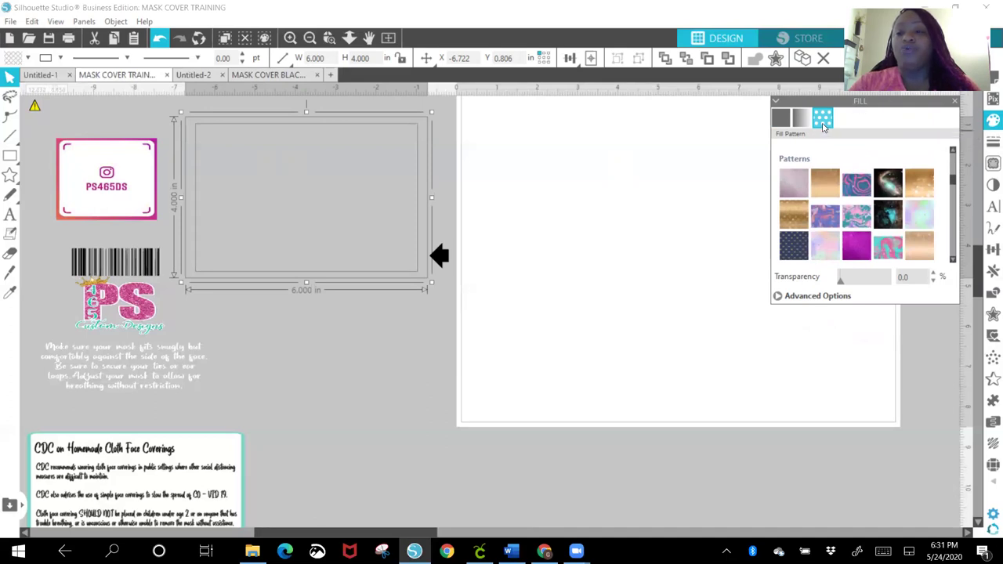
pyautogui.scroll(-4, 952, 262)
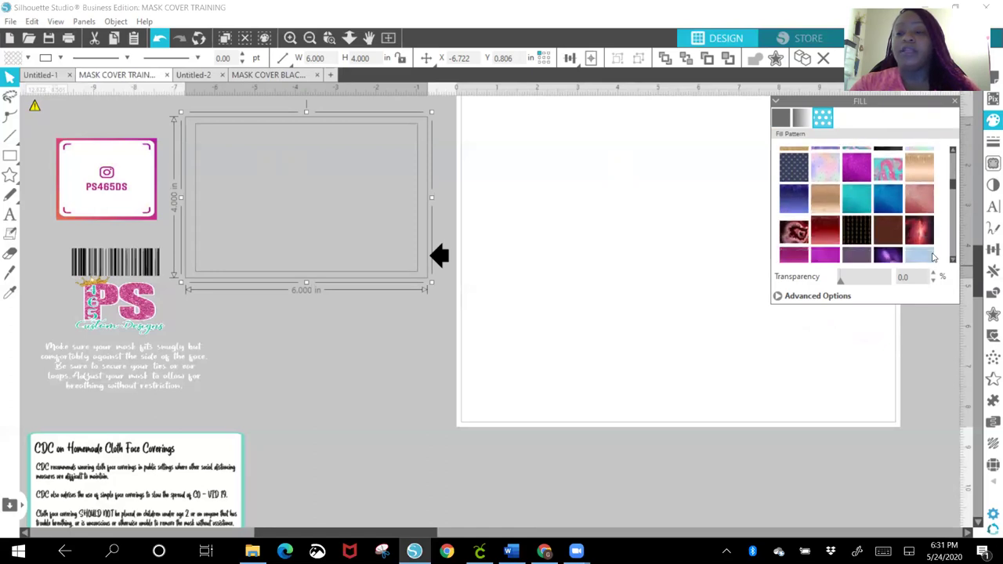
pyautogui.click(888, 200)
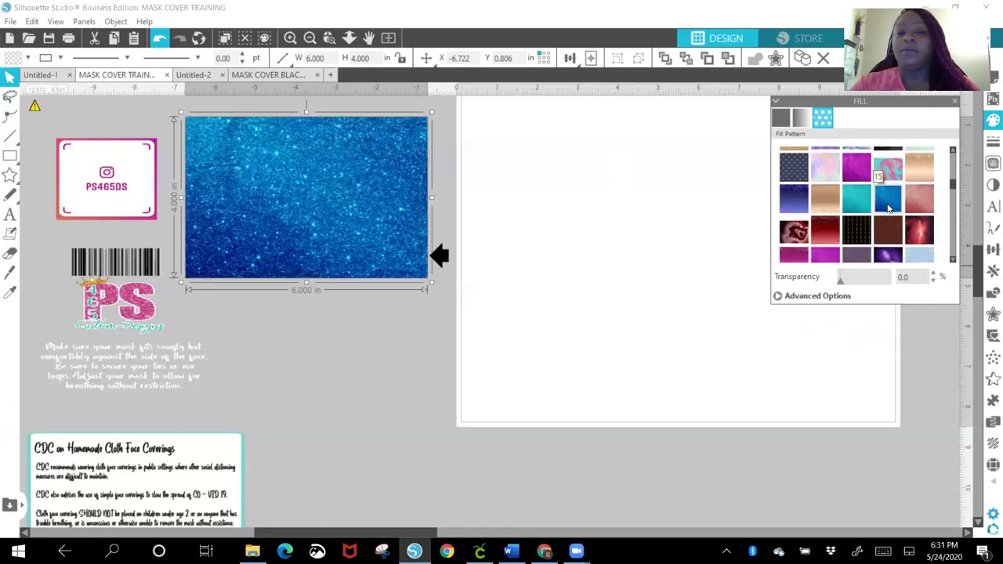
pyautogui.click(455, 362)
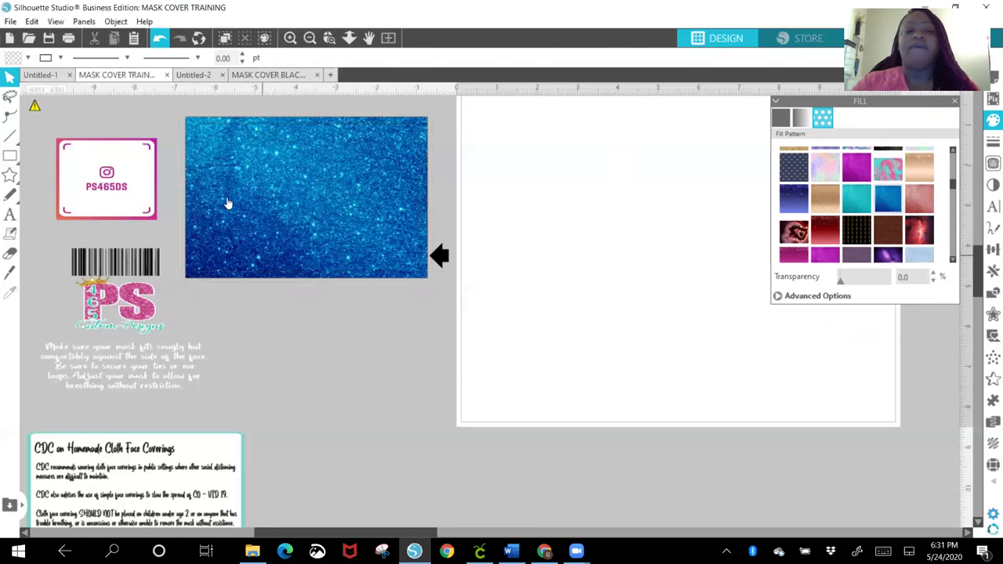
# - Try a solid black fill on the glitter rectangle and undo that fill
pyautogui.click(201, 130)
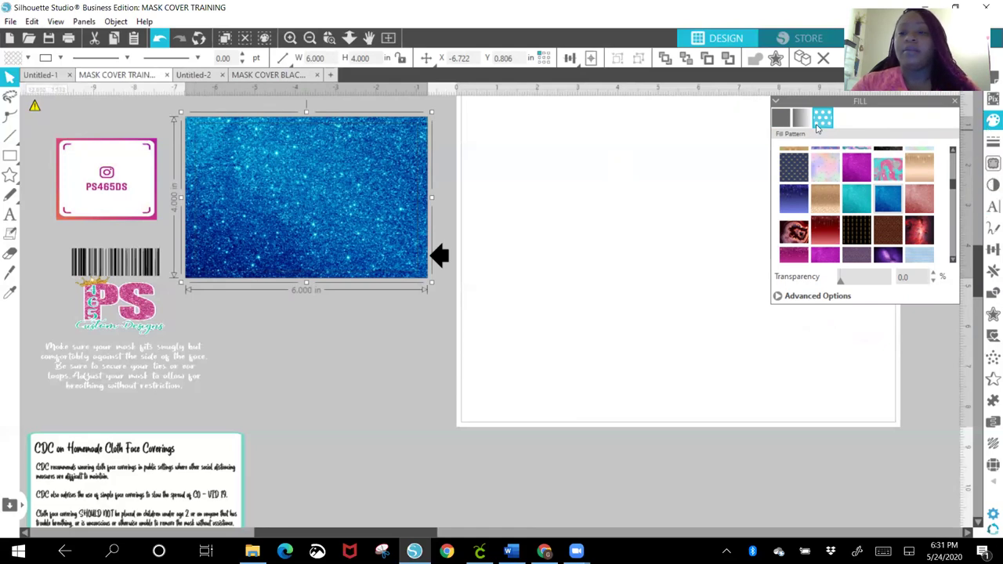
pyautogui.click(780, 117)
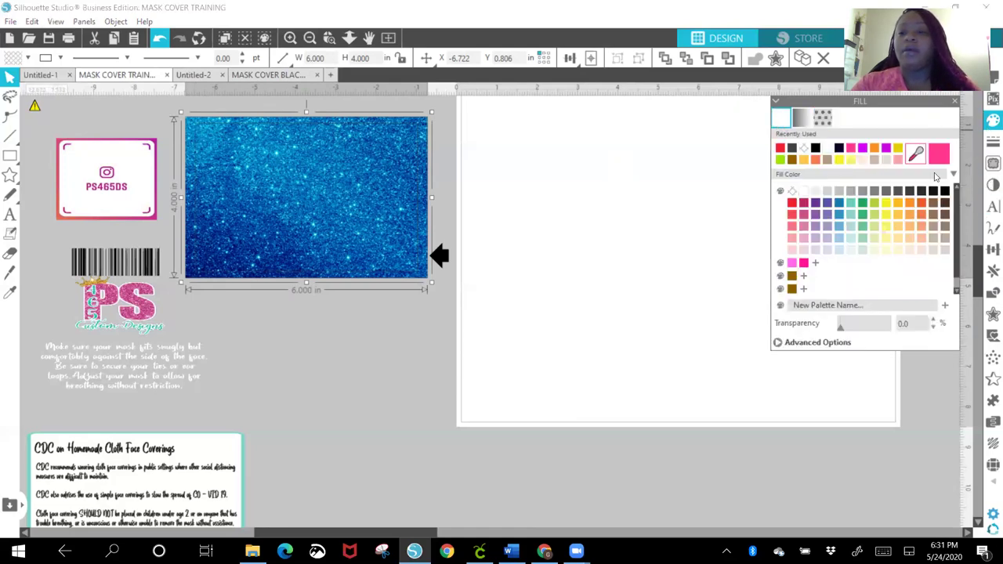
pyautogui.click(945, 191)
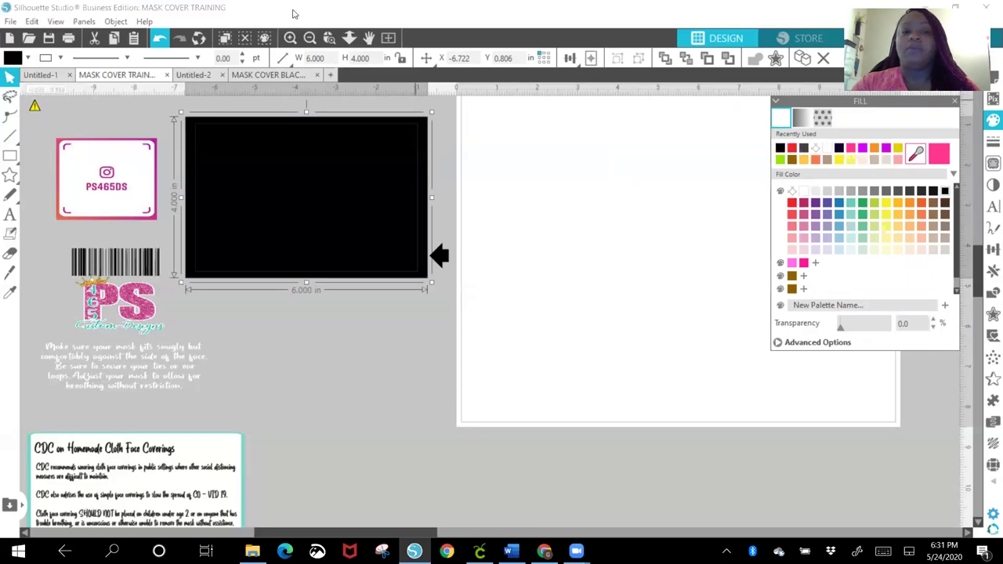
pyautogui.click(159, 38)
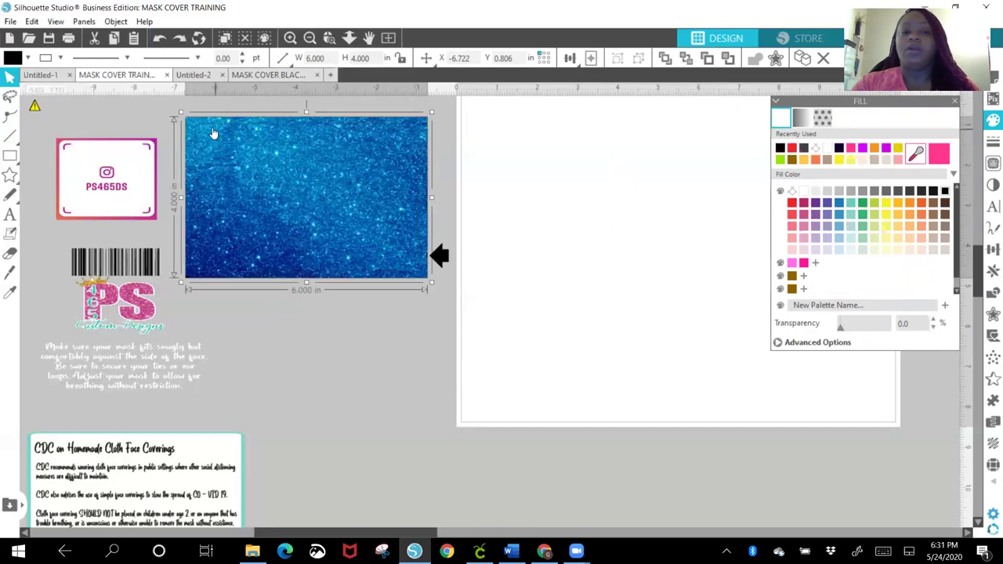
# - Shift the glitter rectangle slightly down to expose the inner rectangle, and fill the inner rectangle with solid black
pyautogui.click(261, 329)
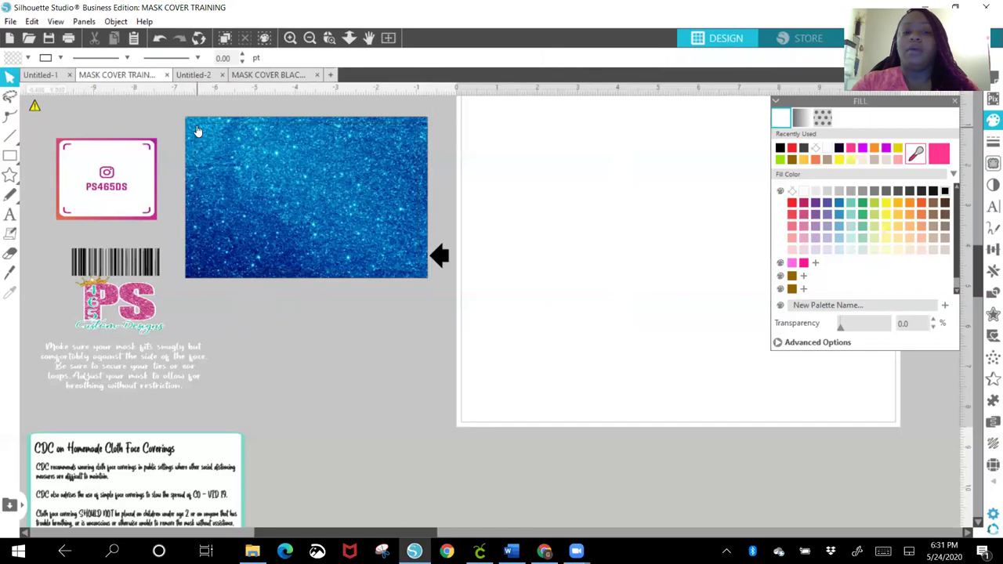
pyautogui.click(198, 129)
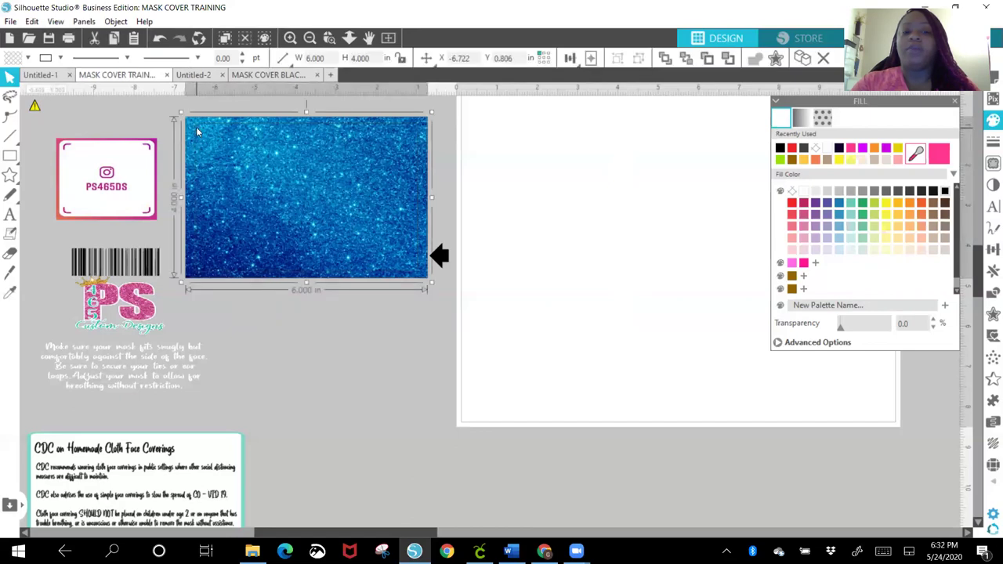
pyautogui.doubleClick(197, 131)
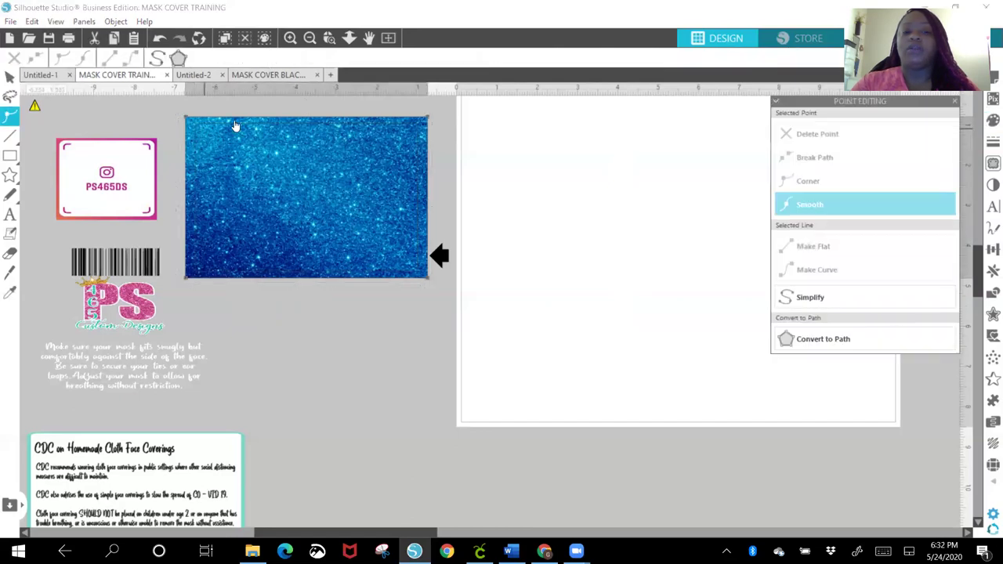
pyautogui.moveTo(230, 116); pyautogui.dragTo(202, 131)
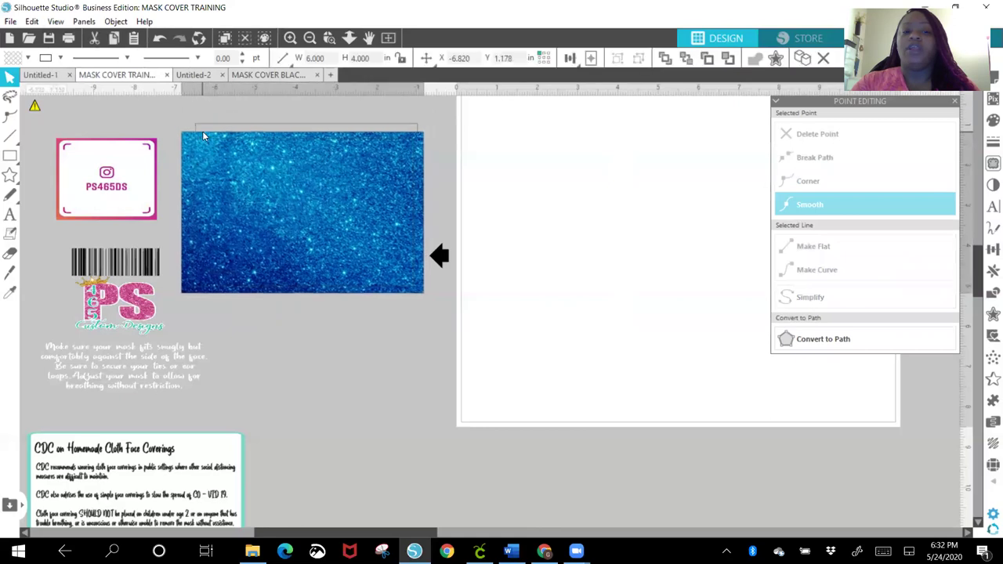
pyautogui.click(992, 120)
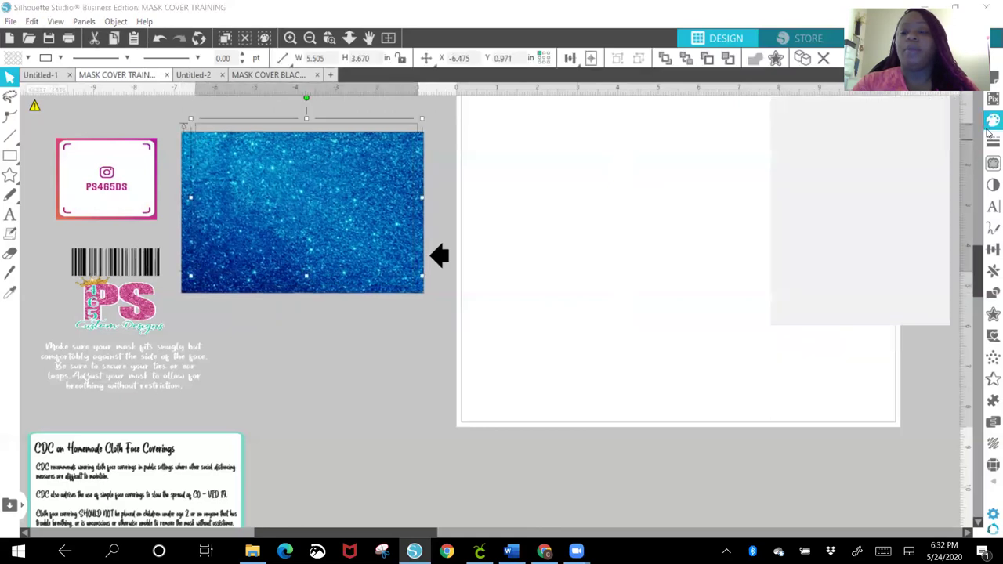
pyautogui.click(780, 148)
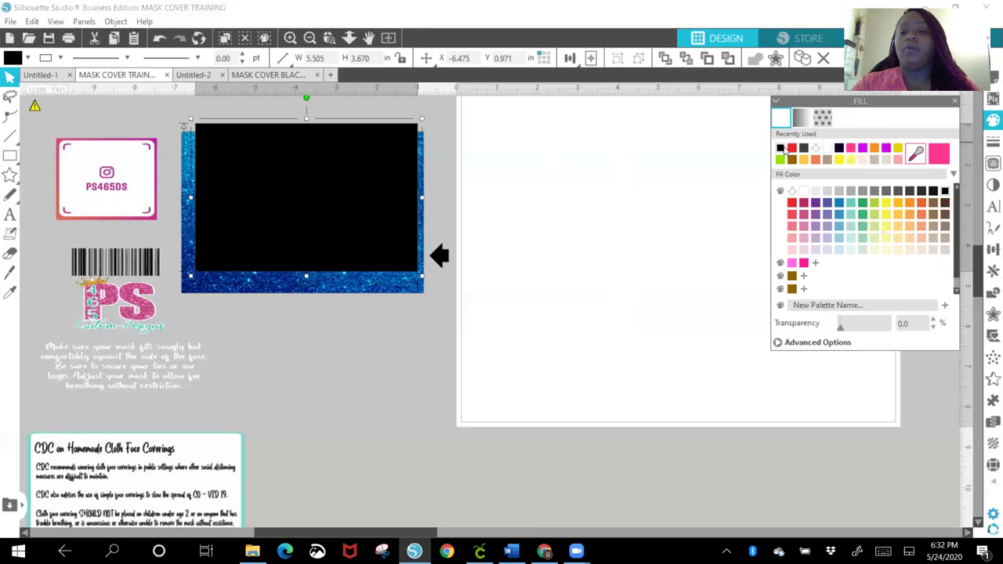
# - Set the inner rectangle's line color to black
pyautogui.click(990, 139)
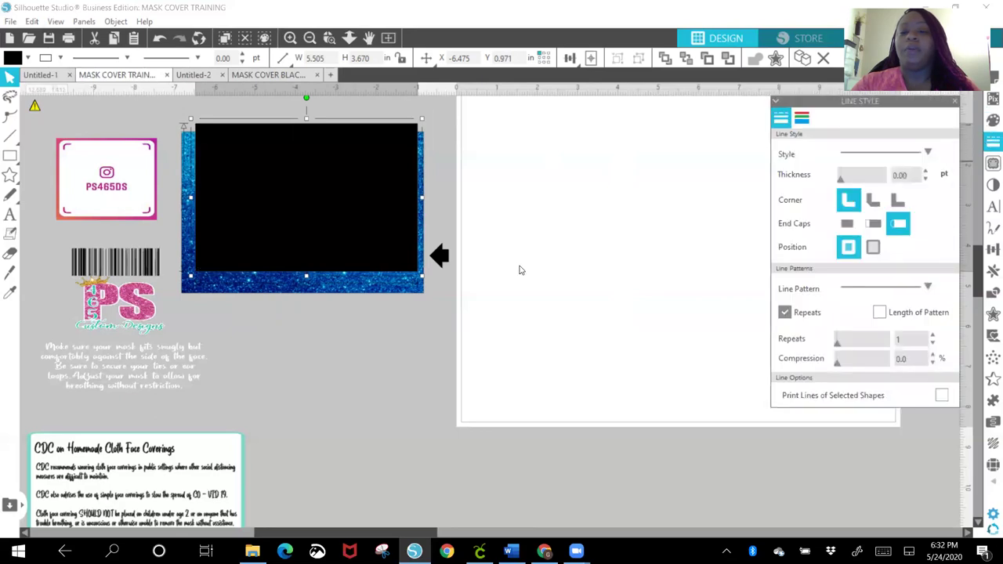
pyautogui.click(801, 118)
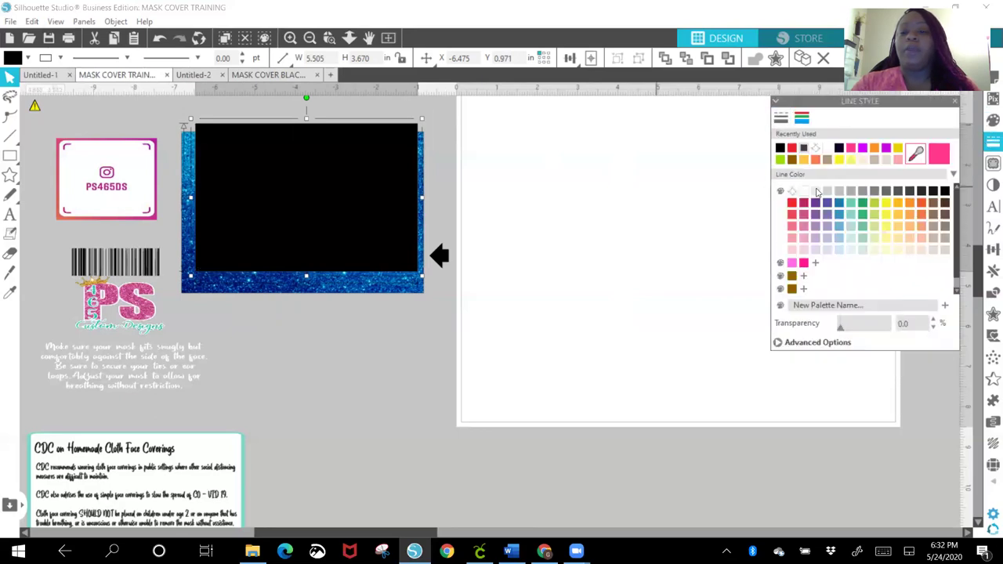
pyautogui.click(780, 150)
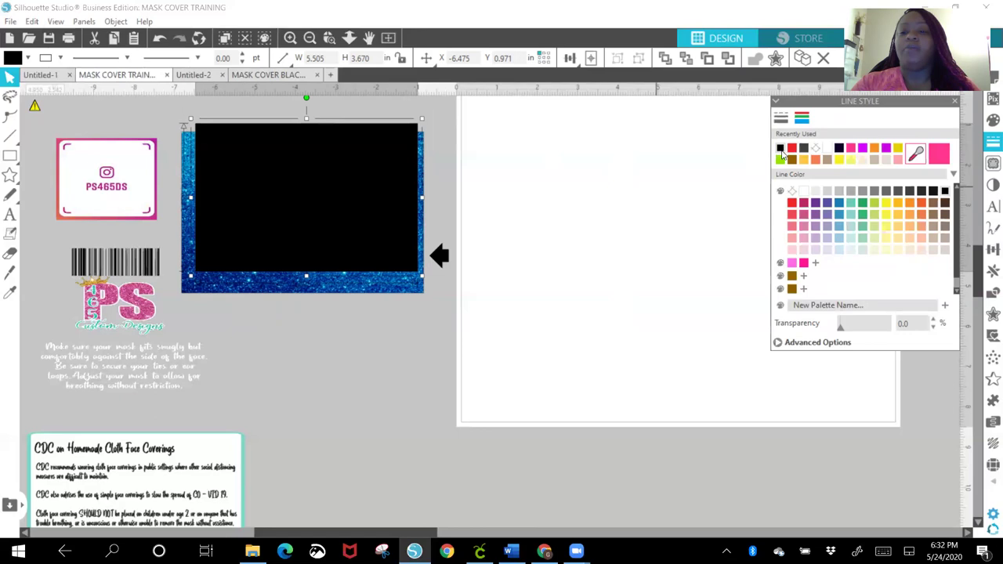
pyautogui.click(435, 123)
pyautogui.click(296, 205)
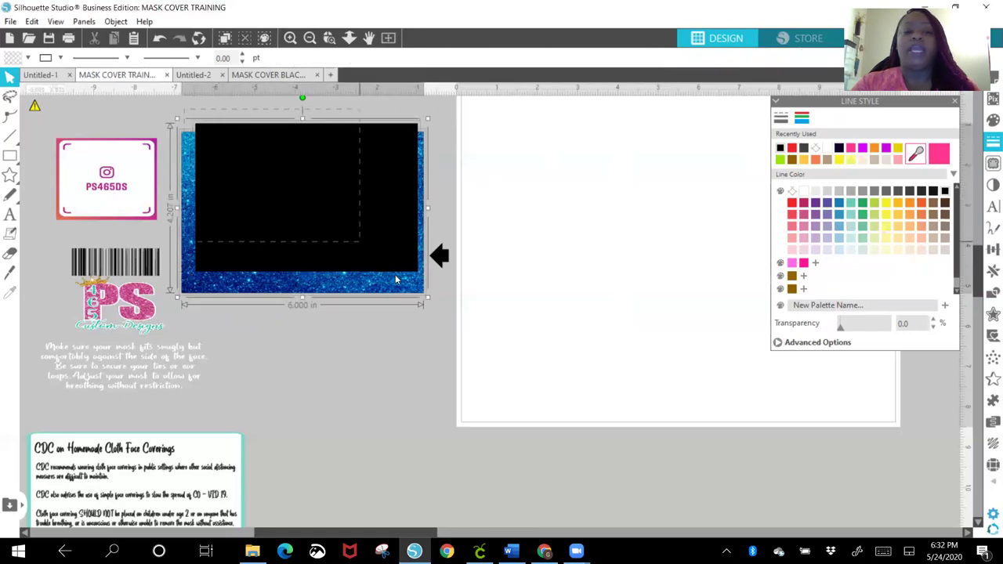
pyautogui.click(570, 59)
pyautogui.click(574, 60)
pyautogui.press('Escape')
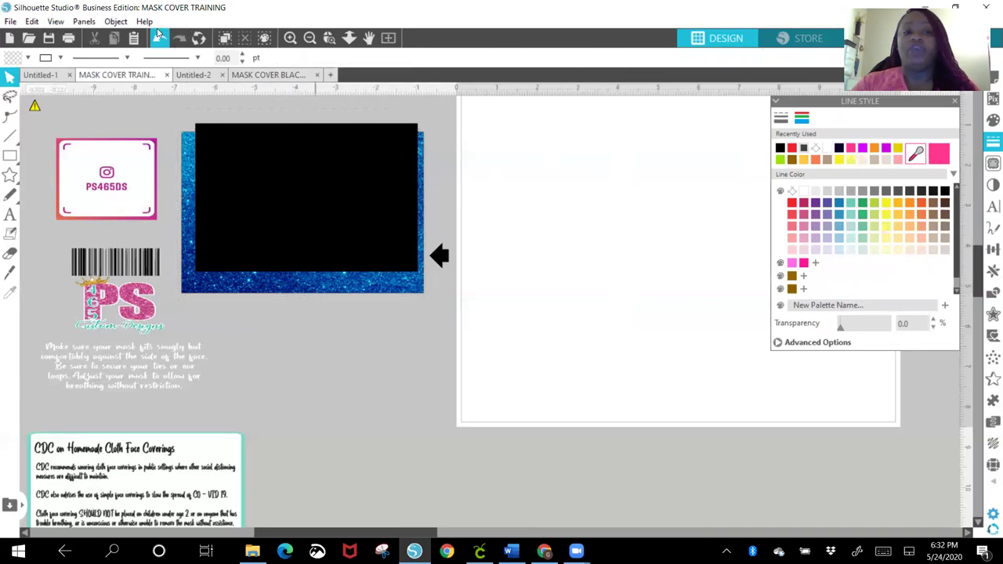
# - Select the black and glitter rectangles and align their centers both horizontally and vertically
pyautogui.click(334, 207)
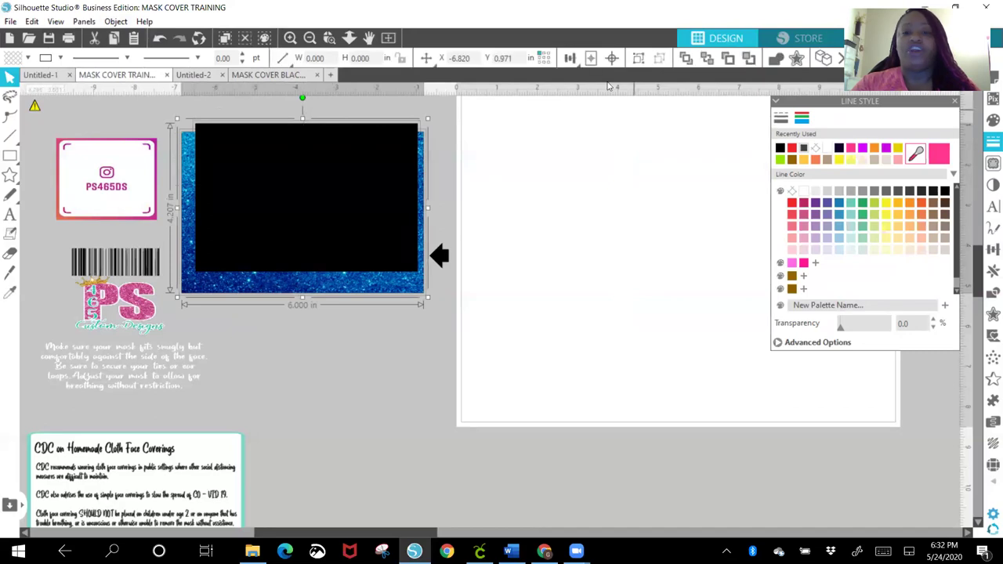
pyautogui.click(572, 59)
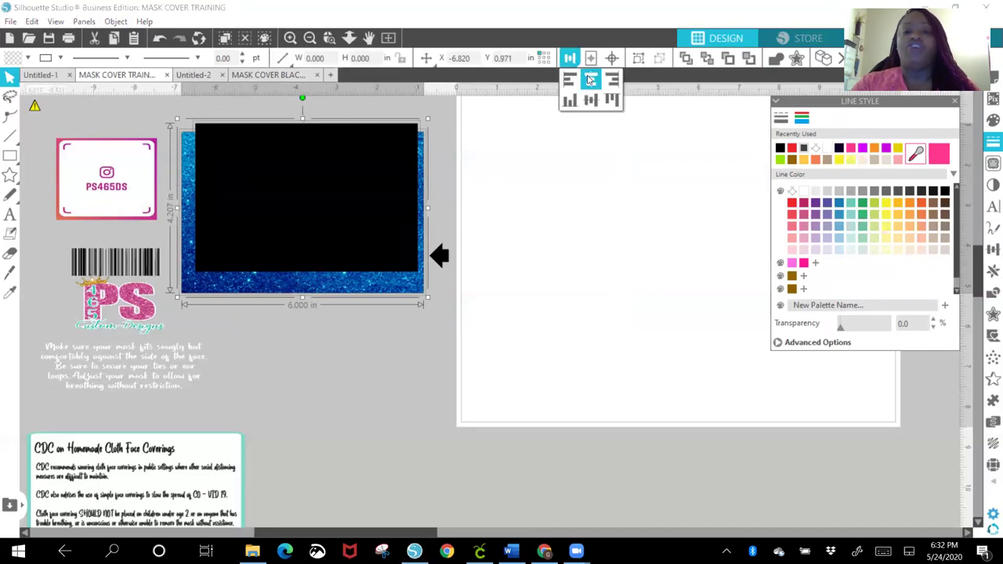
pyautogui.click(590, 79)
pyautogui.click(592, 101)
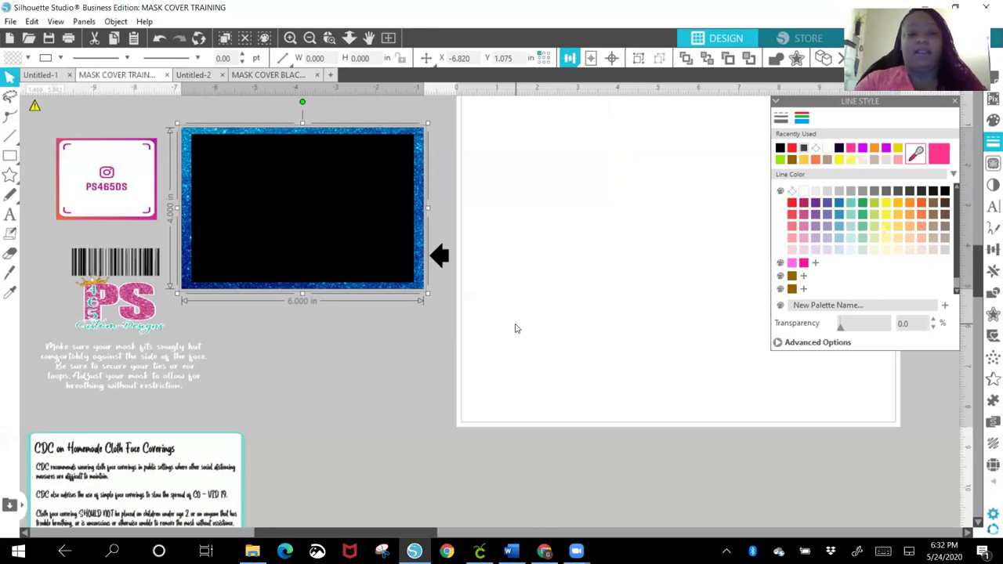
# - Select only the black rectangle and its blue glitter border rectangle, and group them
pyautogui.moveTo(182, 112); pyautogui.dragTo(388, 297)
pyautogui.rightClick(445, 362)
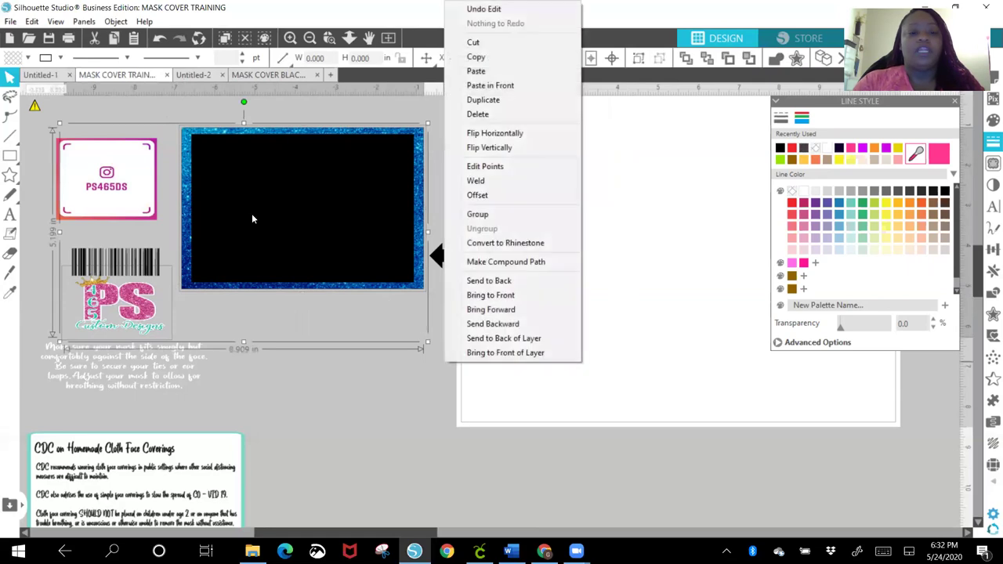
pyautogui.click(201, 86)
pyautogui.click(355, 201)
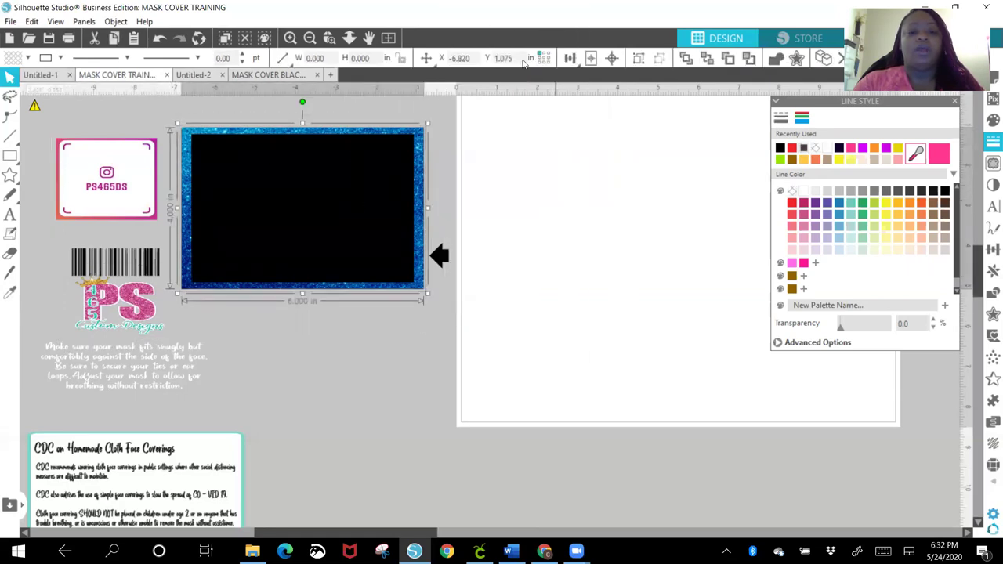
pyautogui.moveTo(580, 61)
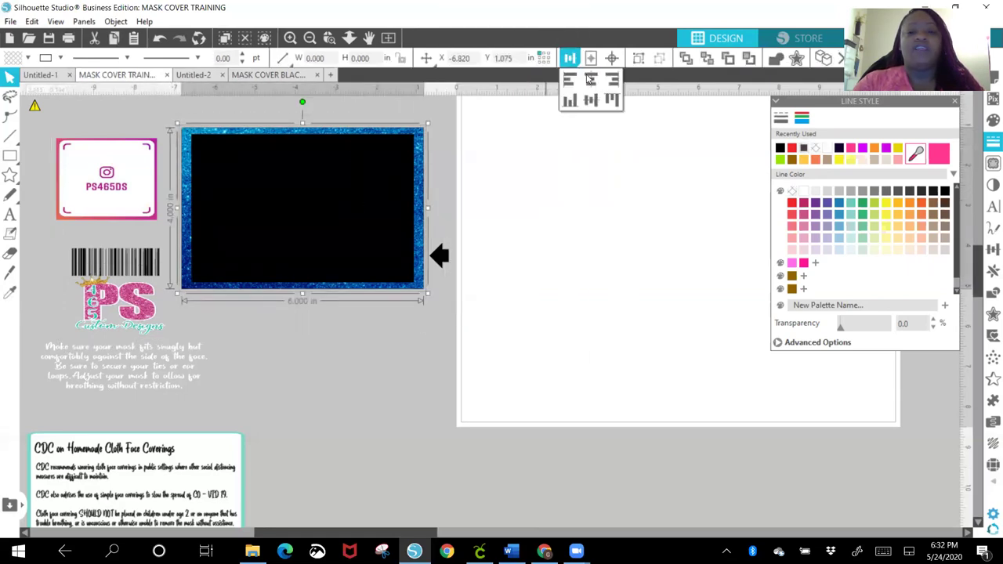
pyautogui.click(115, 22)
pyautogui.click(132, 127)
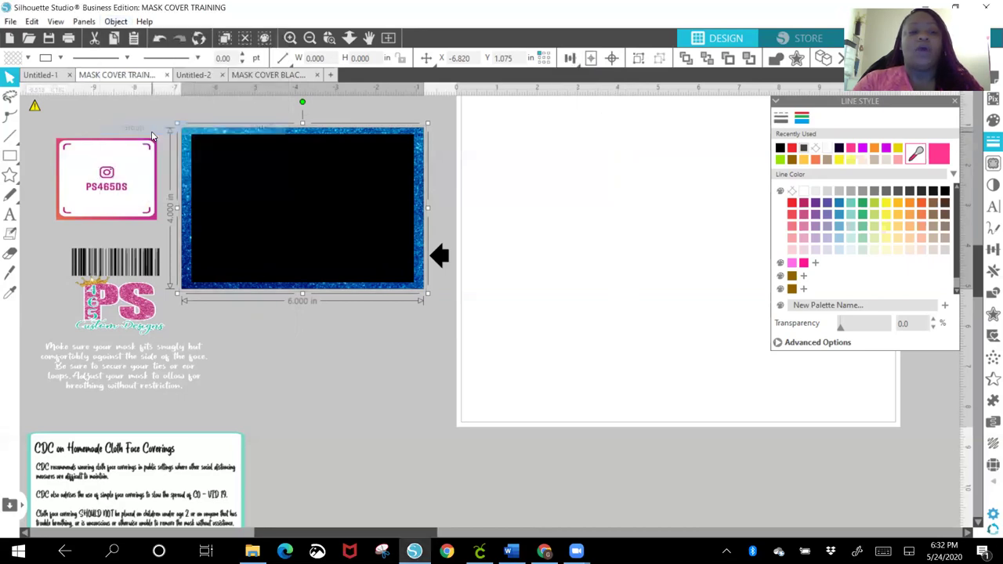
pyautogui.rightClick(392, 347)
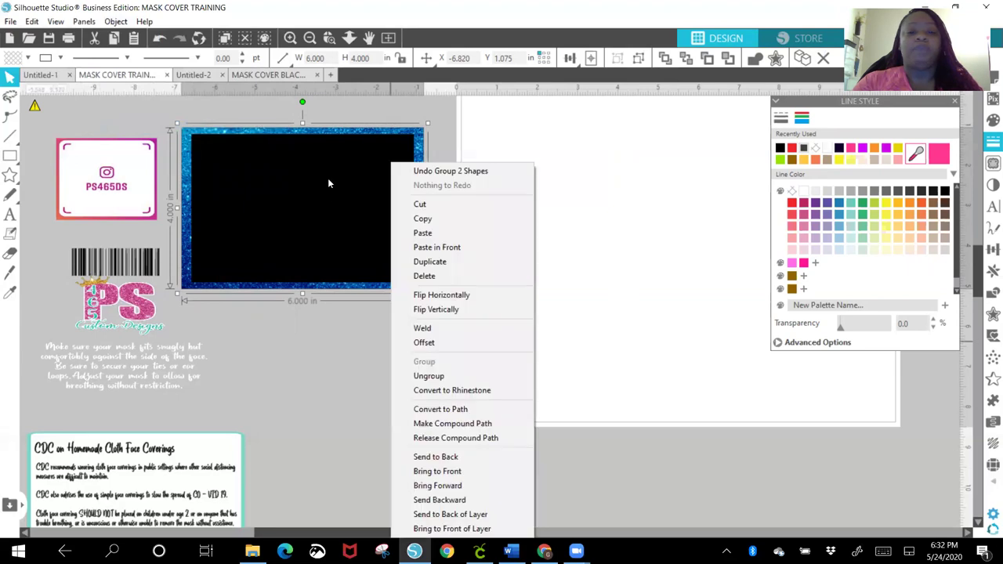
pyautogui.click(357, 112)
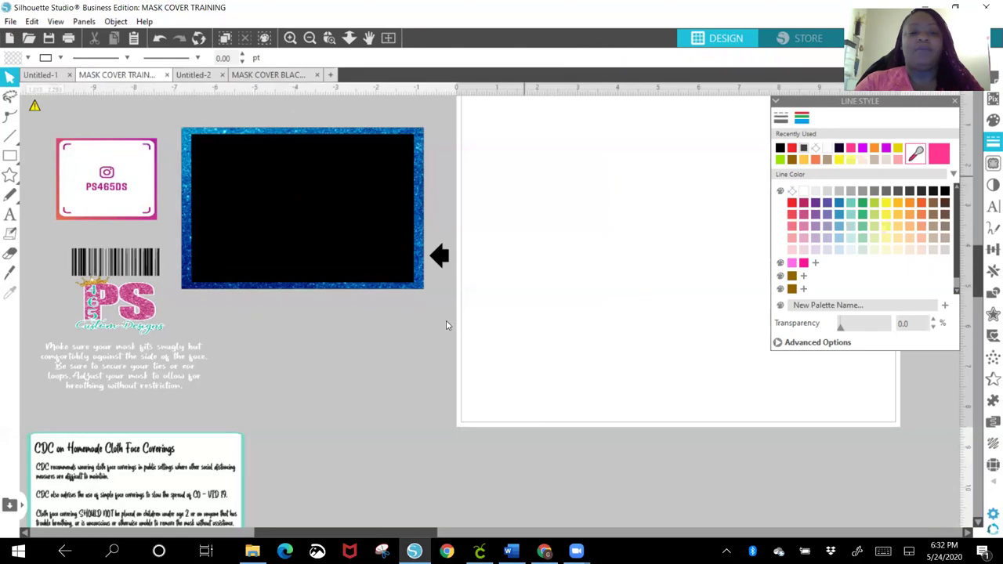
# - Move the Instagram tag, barcode, logo, fit instructions and CDC card away from the black panel, over toward the page
pyautogui.moveTo(100, 168); pyautogui.dragTo(83, 151)
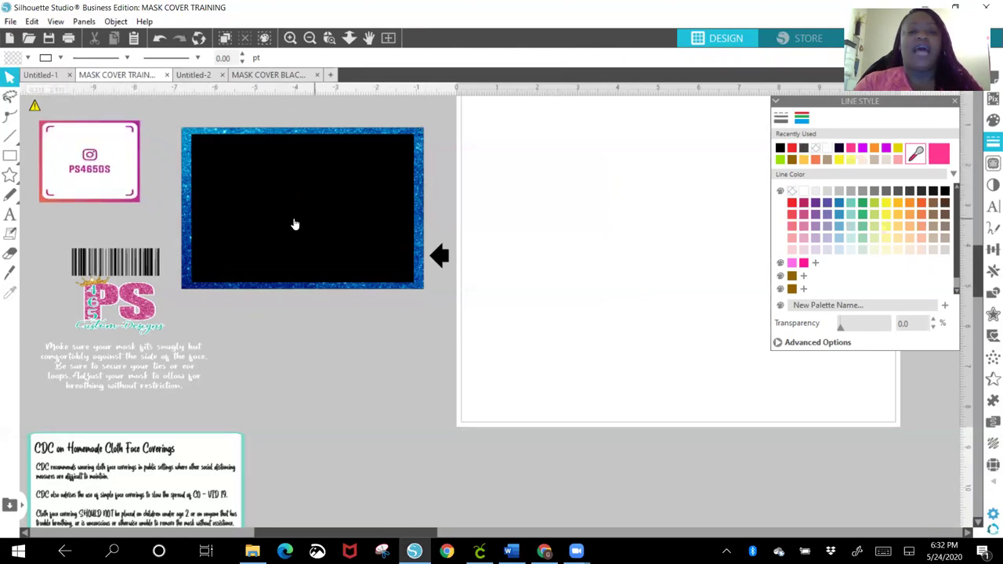
pyautogui.moveTo(83, 148); pyautogui.dragTo(589, 161)
pyautogui.moveTo(113, 263); pyautogui.dragTo(637, 255)
pyautogui.moveTo(137, 310); pyautogui.dragTo(681, 315)
pyautogui.moveTo(157, 368); pyautogui.dragTo(591, 459)
pyautogui.moveTo(208, 449); pyautogui.dragTo(756, 332)
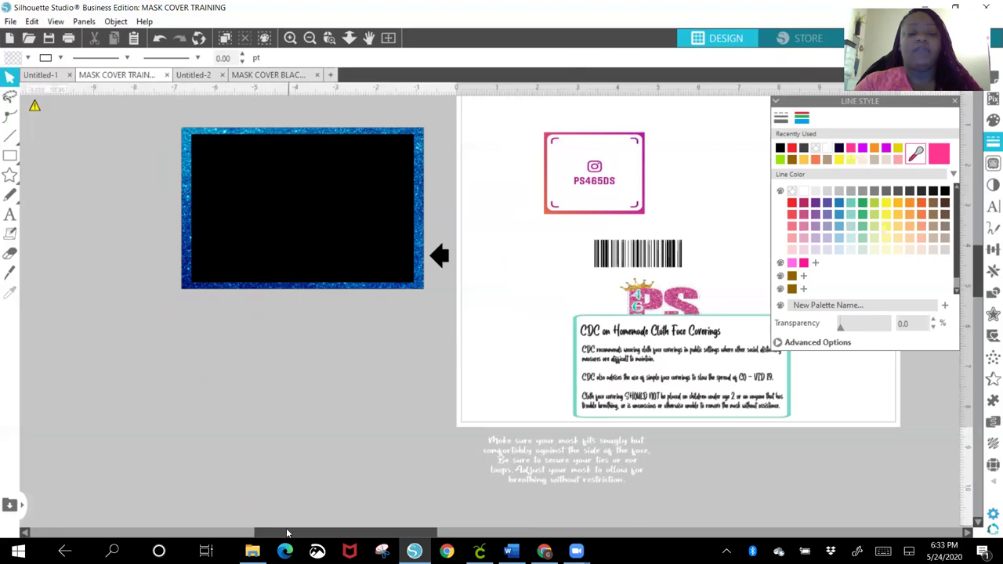
# - Reposition the bordered black panel in the empty space off the page and enlarge it proportionally to about 10.79 × 7.19 in
pyautogui.moveTo(285, 533); pyautogui.dragTo(226, 537)
pyautogui.moveTo(433, 253); pyautogui.dragTo(244, 292)
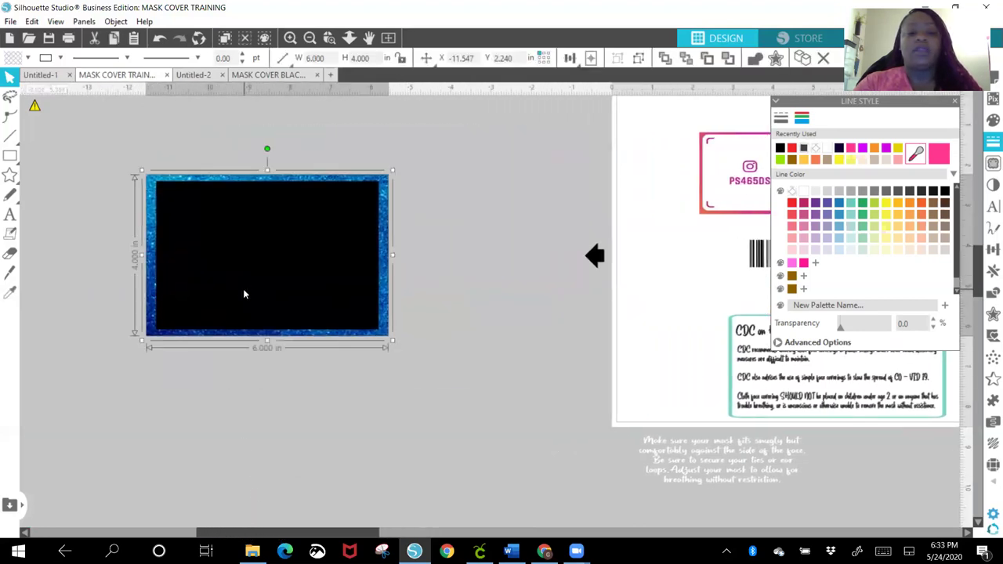
pyautogui.moveTo(355, 537)
pyautogui.mouseDown()
pyautogui.moveTo(333, 536)
pyautogui.moveTo(350, 536)
pyautogui.mouseUp()
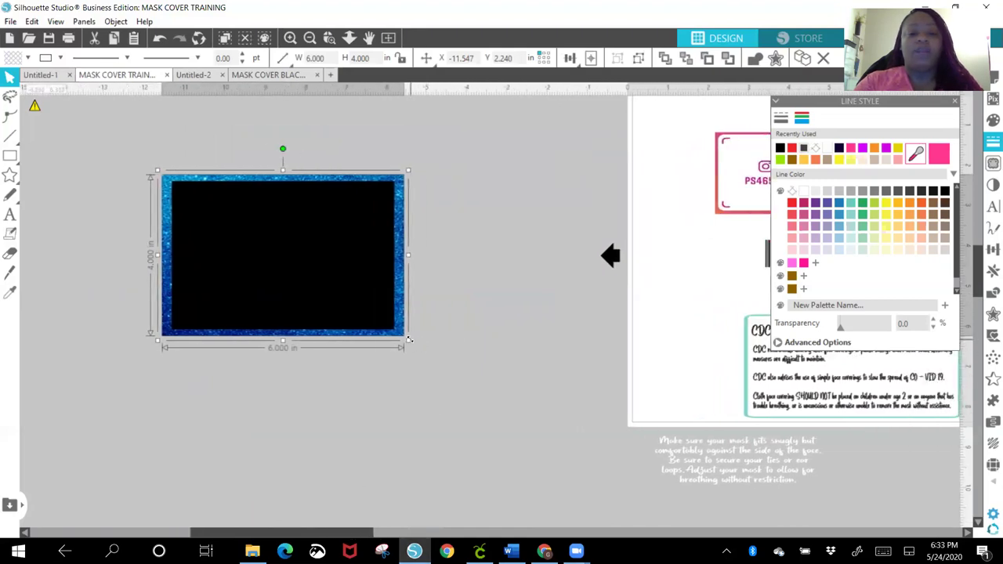
pyautogui.moveTo(409, 343); pyautogui.dragTo(601, 468)
pyautogui.moveTo(385, 347); pyautogui.dragTo(356, 293)
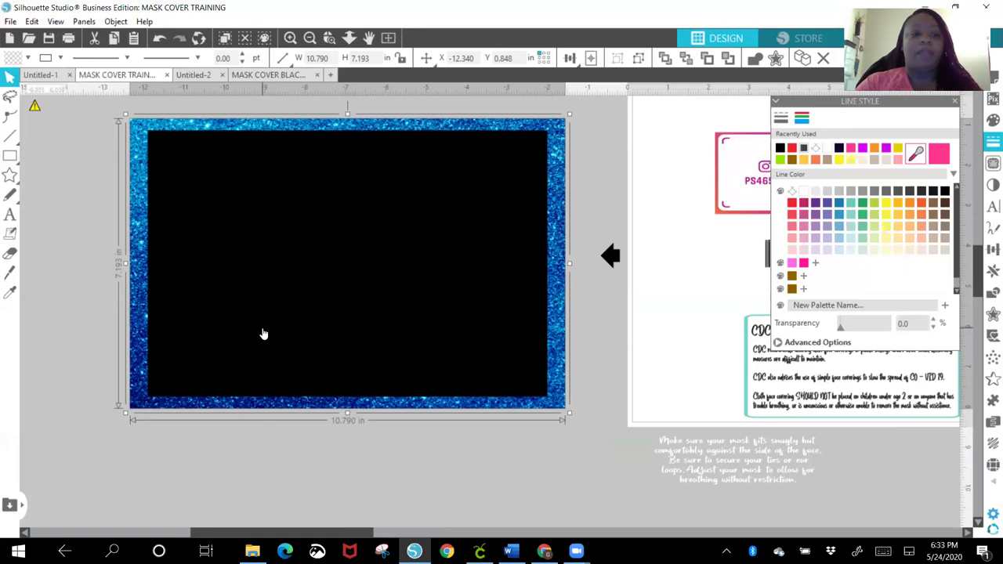
# - Draw a straight horizontal line about 9.5 in long below the black panel
pyautogui.moveTo(12, 139)
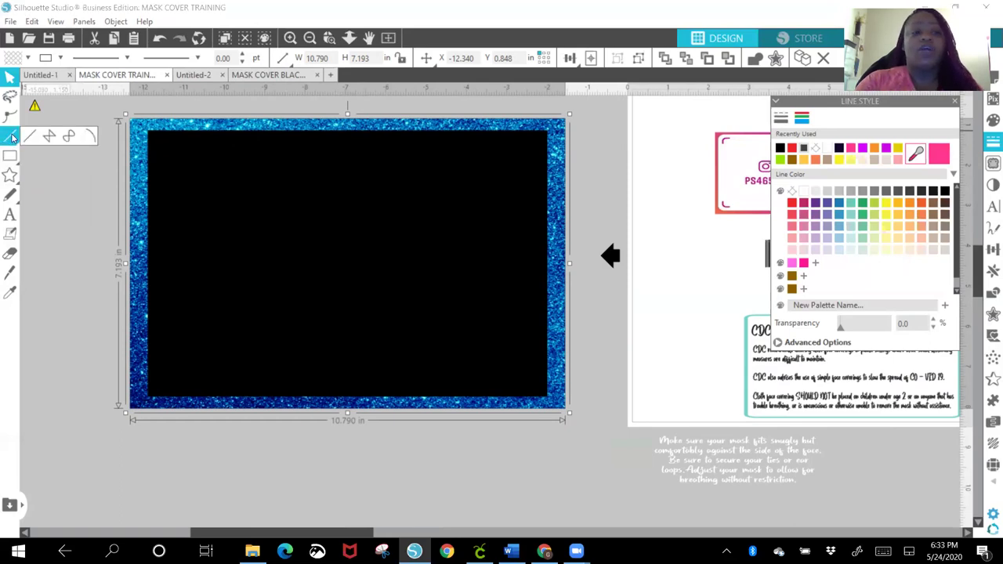
pyautogui.click(10, 135)
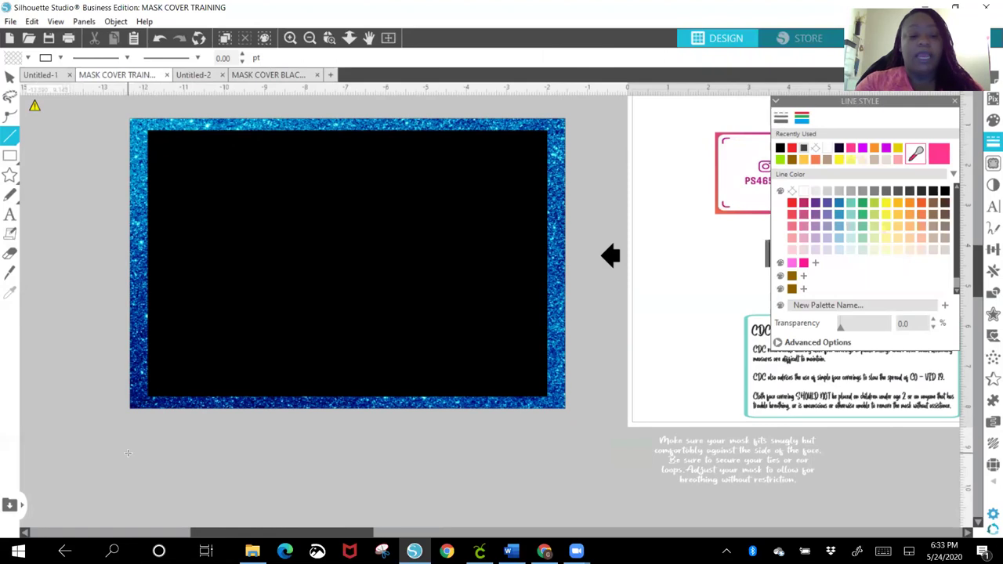
pyautogui.moveTo(128, 462); pyautogui.dragTo(510, 460)
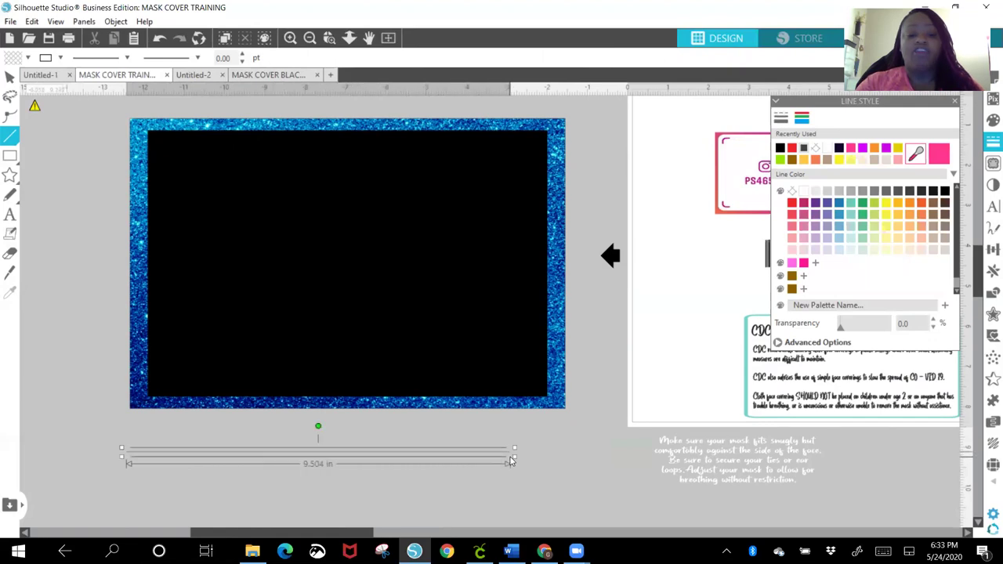
pyautogui.press('v')
pyautogui.click(381, 489)
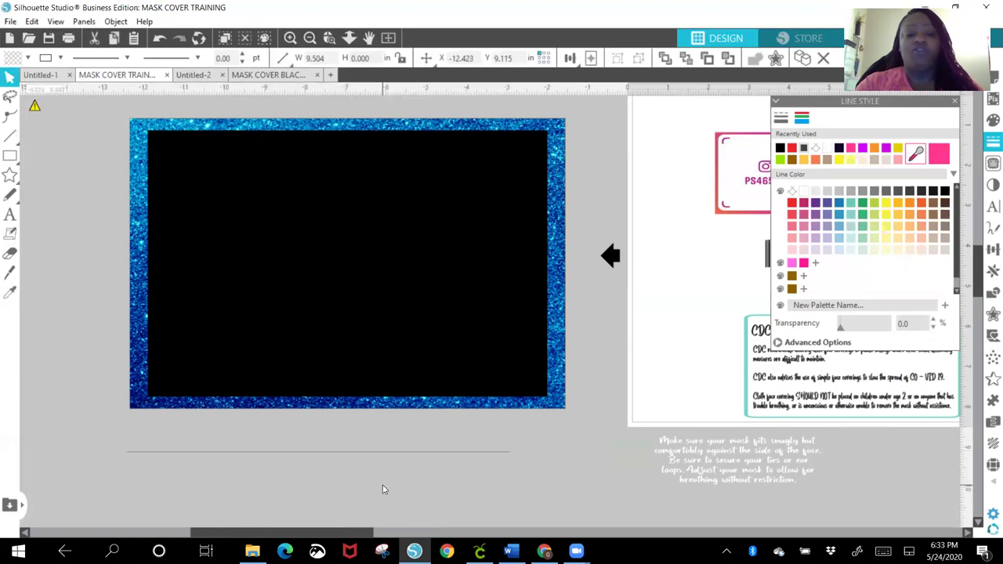
# - Set the thickness of the horizontal line below the panel to 5.00 pt
pyautogui.click(325, 457)
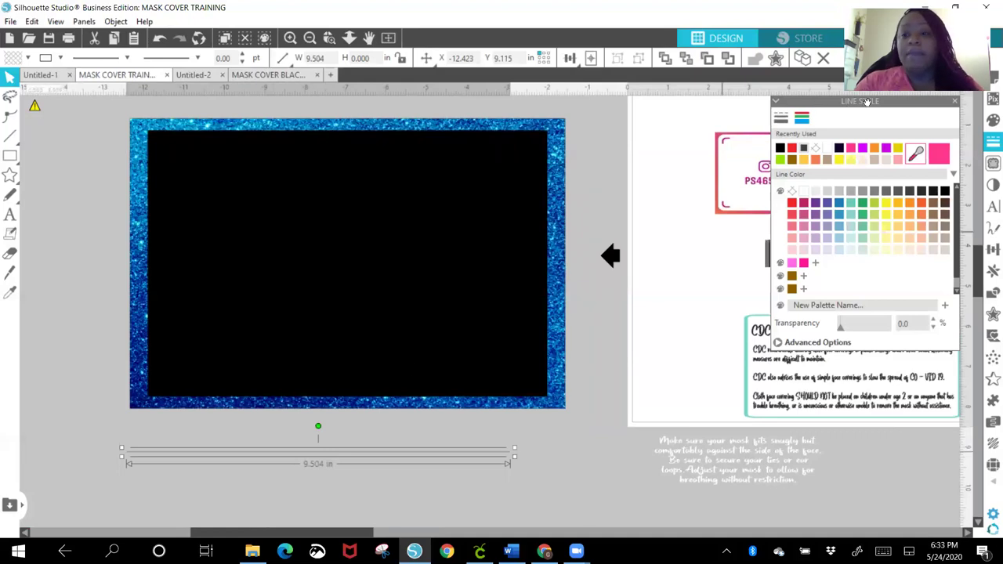
pyautogui.click(780, 117)
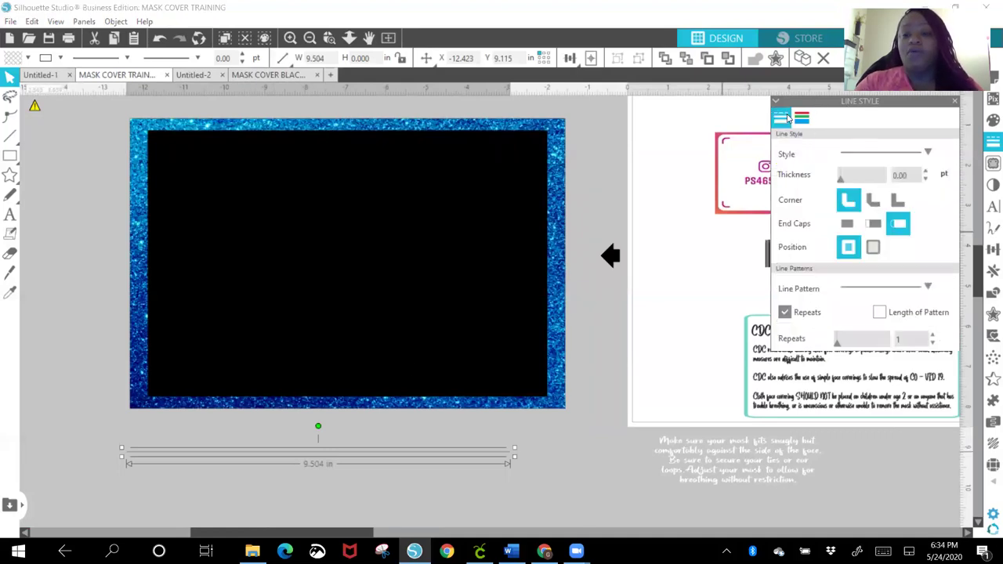
pyautogui.click(925, 171)
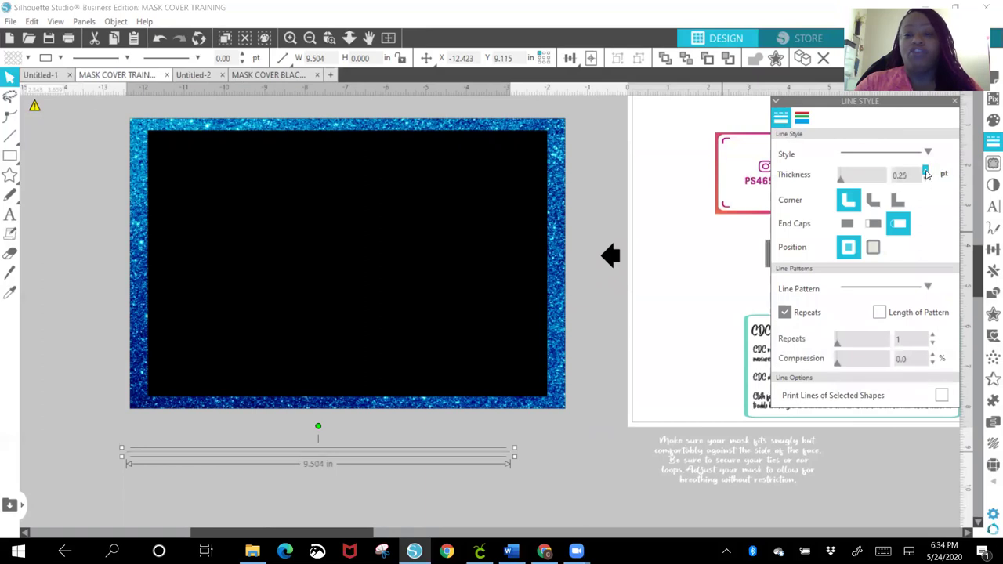
pyautogui.click(925, 170)
pyautogui.click(925, 171)
pyautogui.click(925, 170)
pyautogui.click(925, 170)
pyautogui.click(926, 171)
pyautogui.click(925, 171)
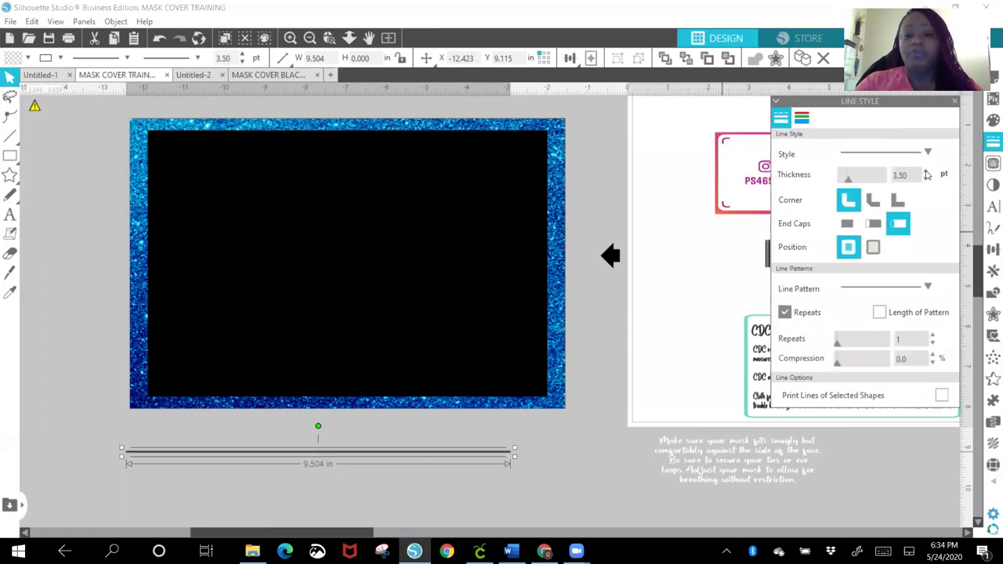
pyautogui.click(925, 171)
pyautogui.click(925, 171)
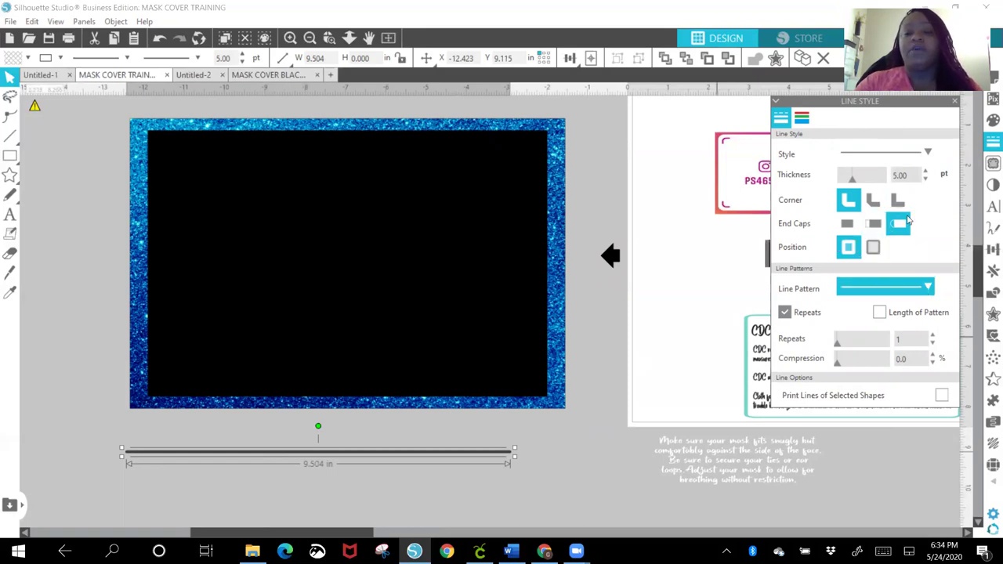
# - Apply a dashed style to the horizontal line and color it hot pink from the custom palette
pyautogui.click(891, 155)
pyautogui.click(873, 193)
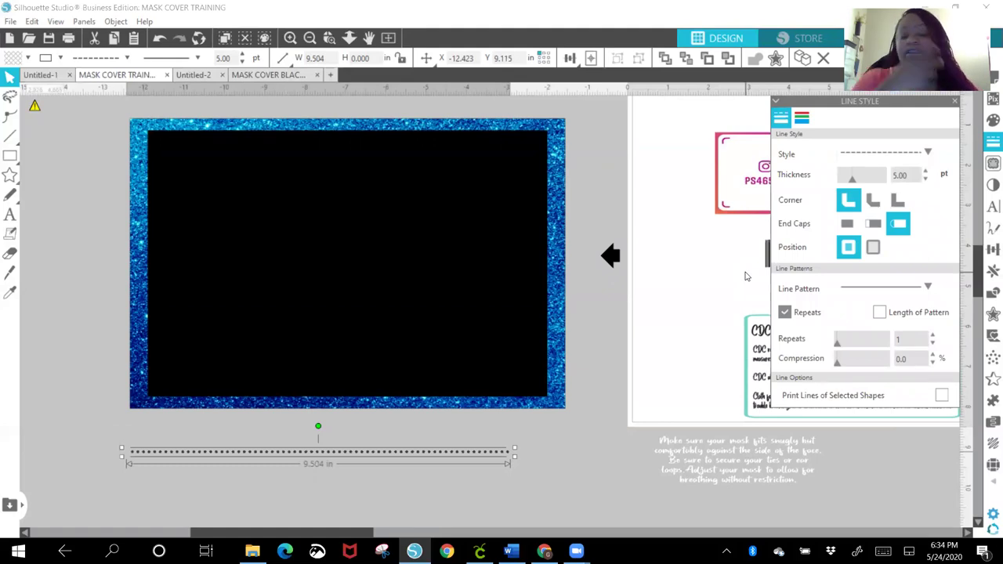
pyautogui.click(802, 118)
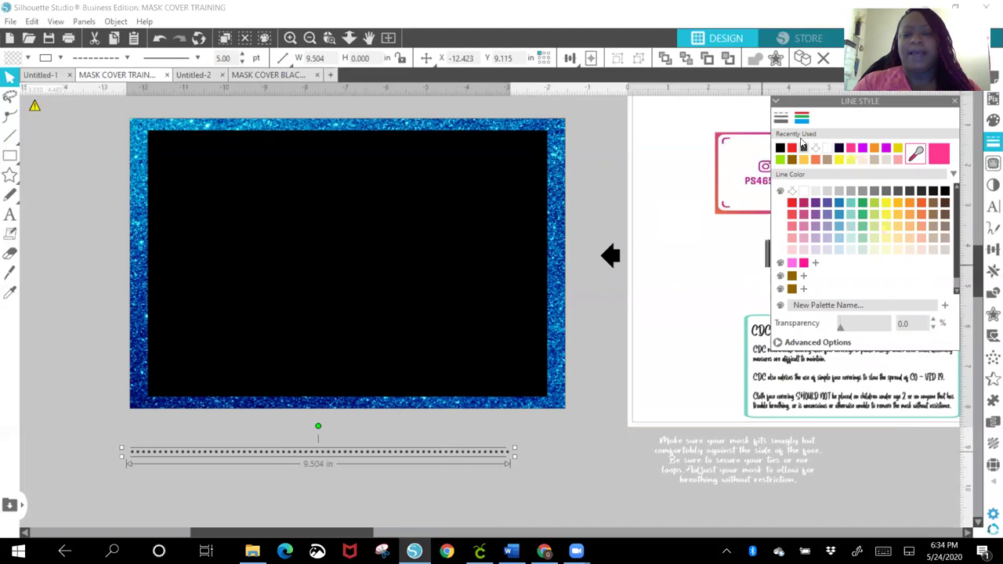
pyautogui.click(803, 264)
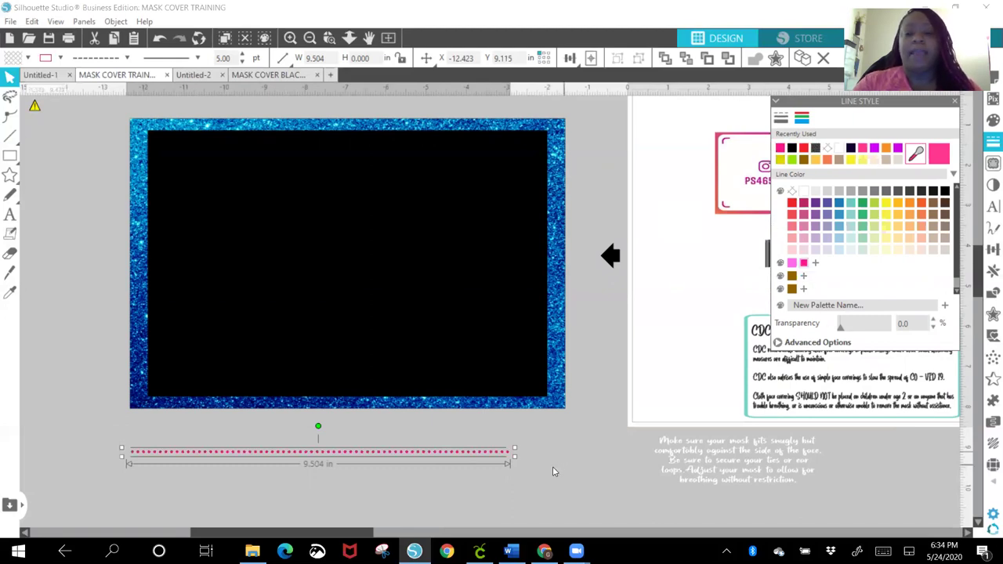
# - Move the pink dotted line onto the black panel so it crosses the panel's middle
pyautogui.rightClick(370, 454)
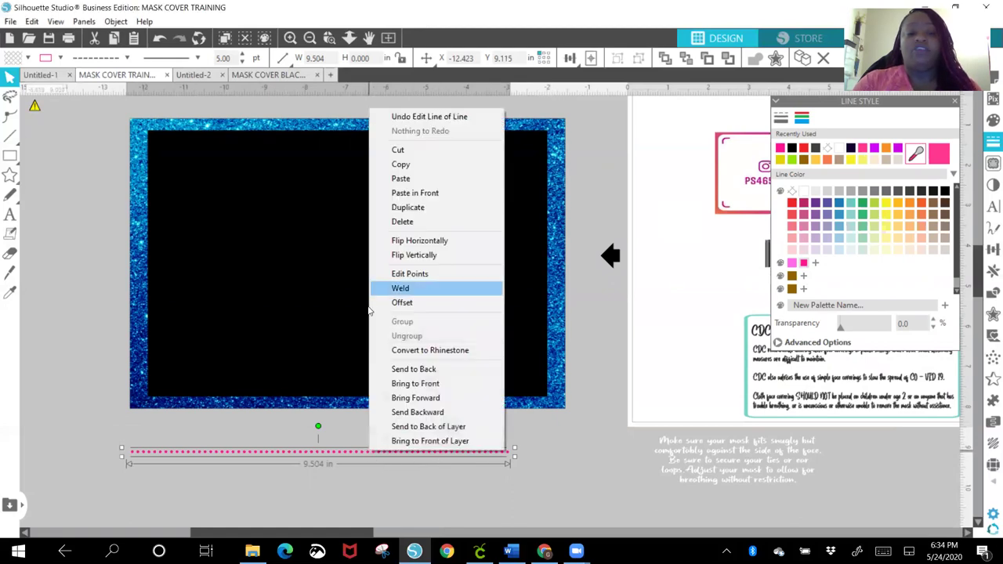
pyautogui.click(249, 405)
pyautogui.click(241, 452)
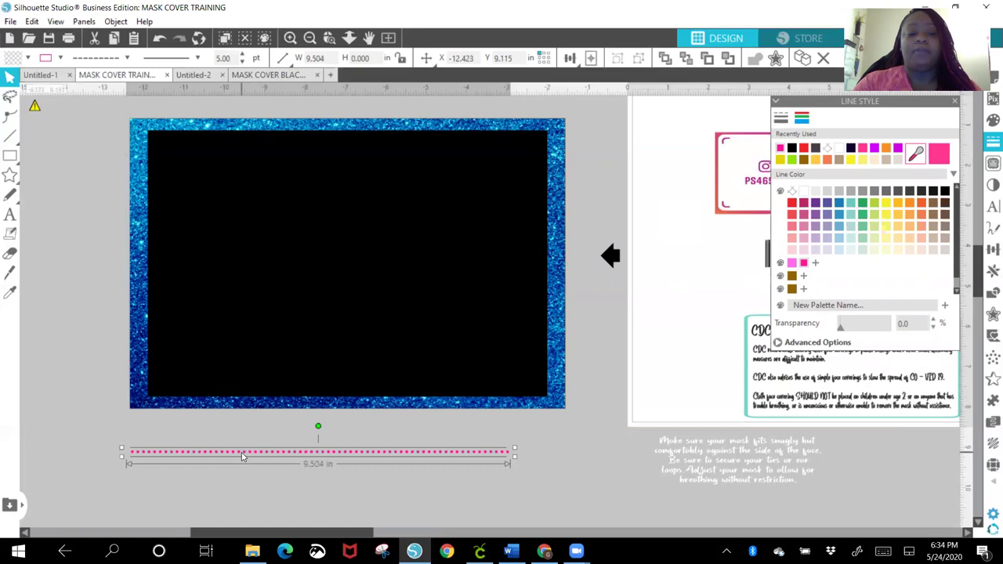
pyautogui.rightClick(241, 452)
pyautogui.click(166, 459)
pyautogui.moveTo(166, 458); pyautogui.dragTo(188, 272)
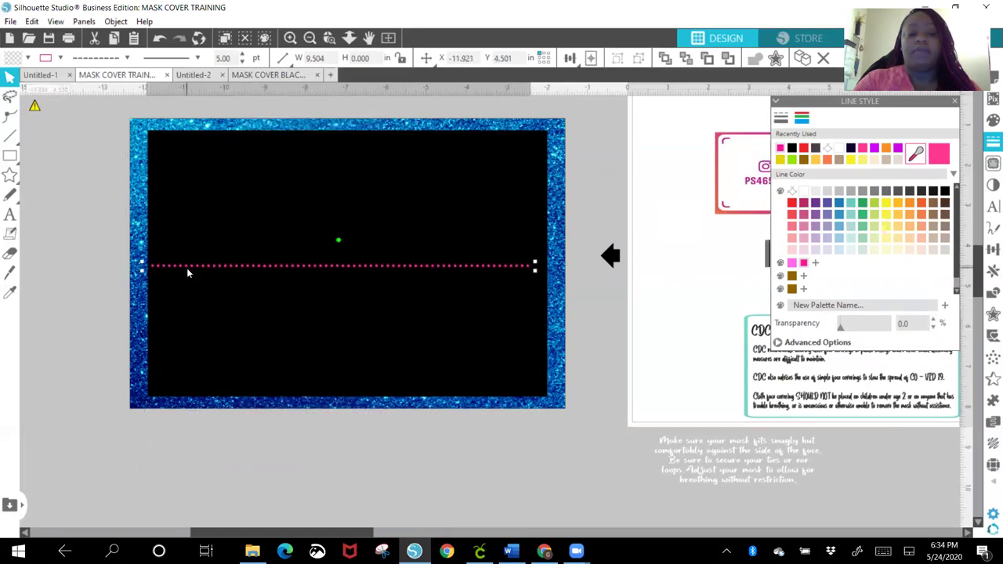
pyautogui.click(189, 272)
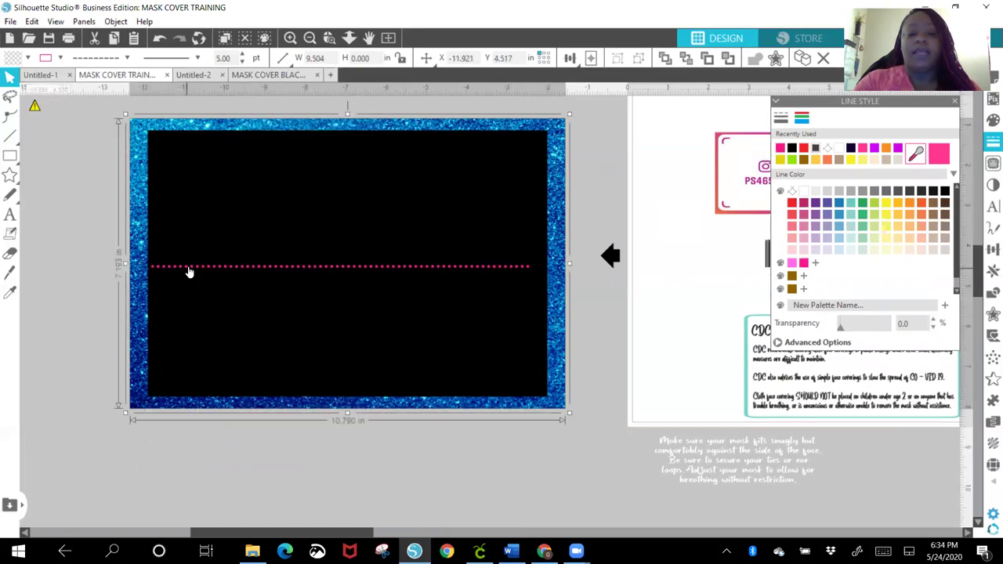
# - Stretch both ends of the pink dotted line to span the black area's width, about 9.99 in
pyautogui.click(527, 268)
pyautogui.moveTo(543, 271)
pyautogui.mouseDown()
pyautogui.moveTo(576, 272)
pyautogui.moveTo(552, 274)
pyautogui.mouseUp()
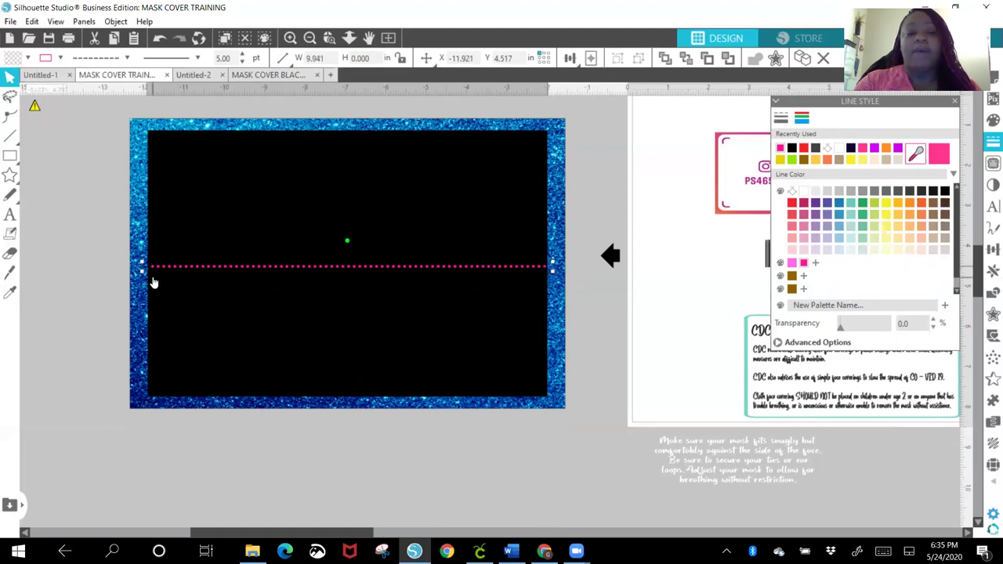
pyautogui.moveTo(142, 272); pyautogui.dragTo(140, 274)
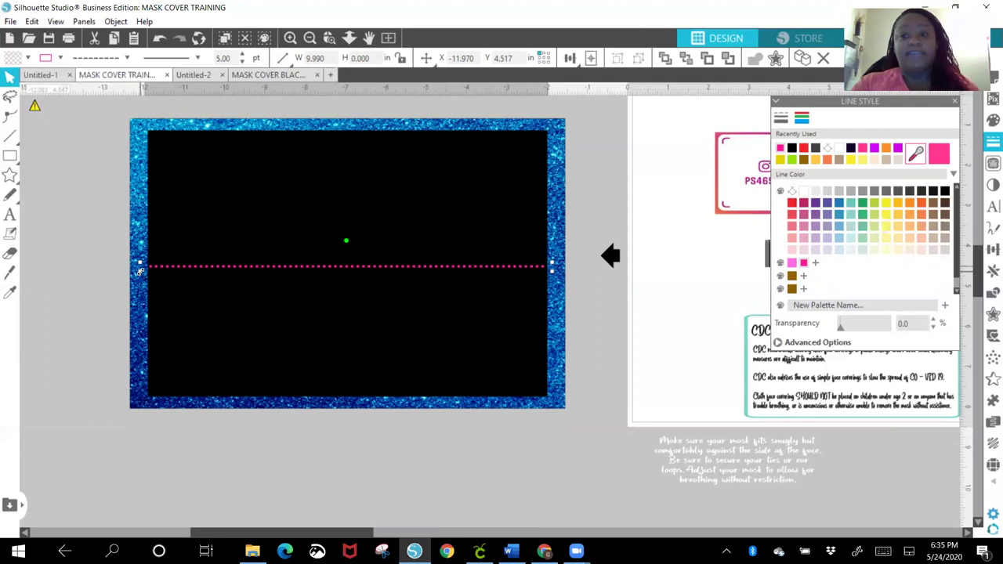
# - Nudge the bordered panel slightly, select it with the pink dotted line, and align their centers horizontally and vertically
pyautogui.click(88, 260)
pyautogui.click(188, 160)
pyautogui.moveTo(164, 141)
pyautogui.mouseDown()
pyautogui.moveTo(163, 123)
pyautogui.moveTo(158, 137)
pyautogui.mouseUp()
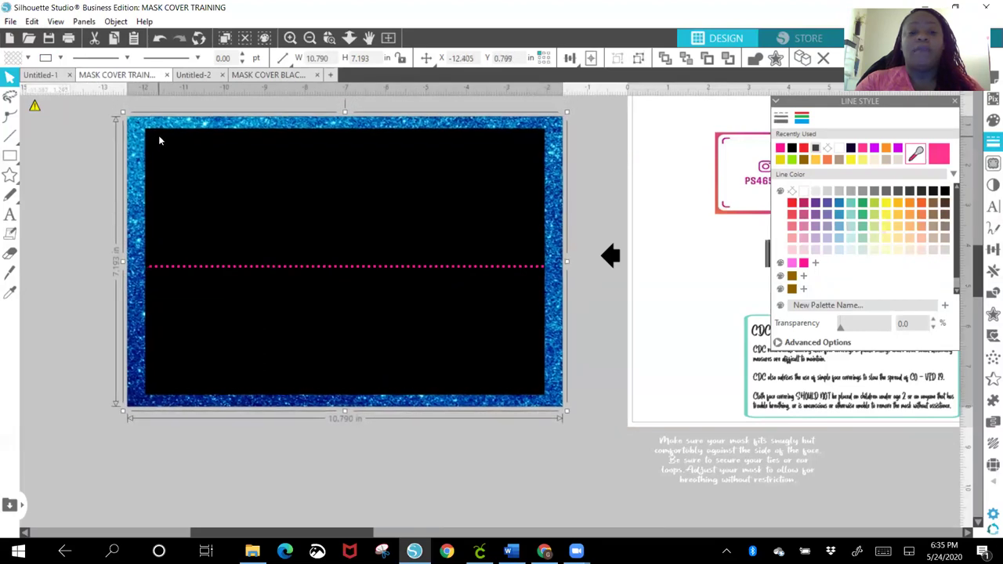
pyautogui.click(105, 133)
pyautogui.click(224, 239)
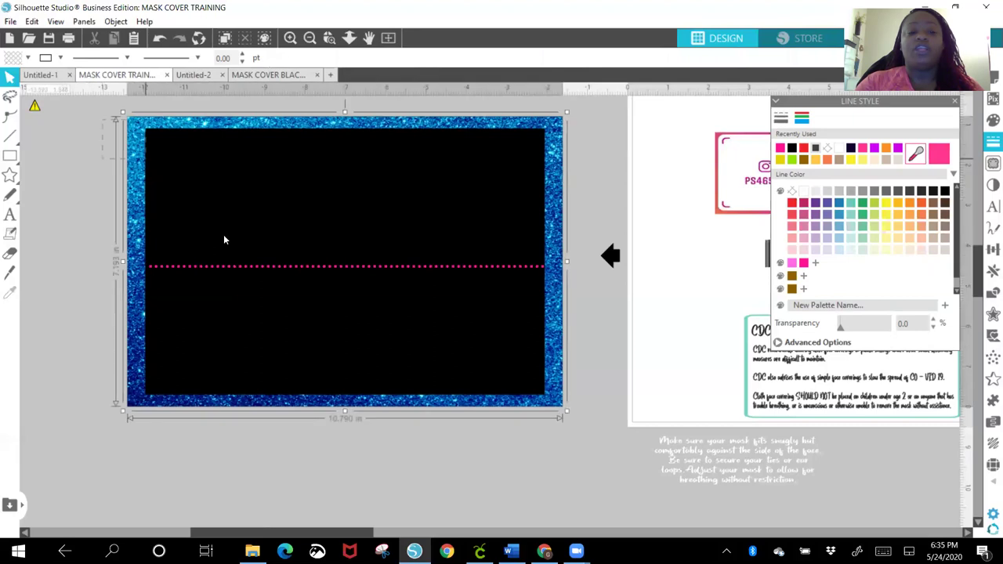
pyautogui.moveTo(570, 61)
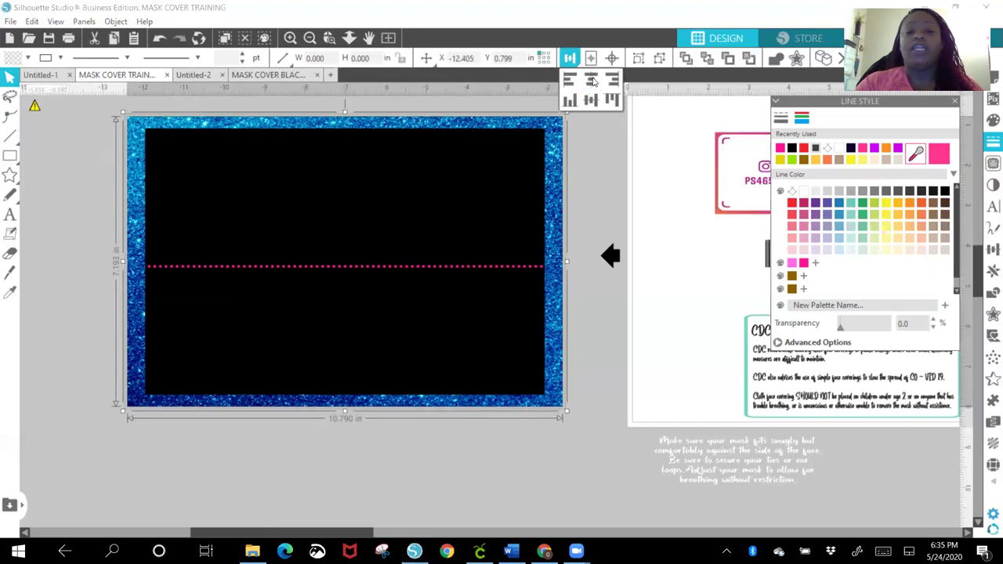
pyautogui.click(593, 102)
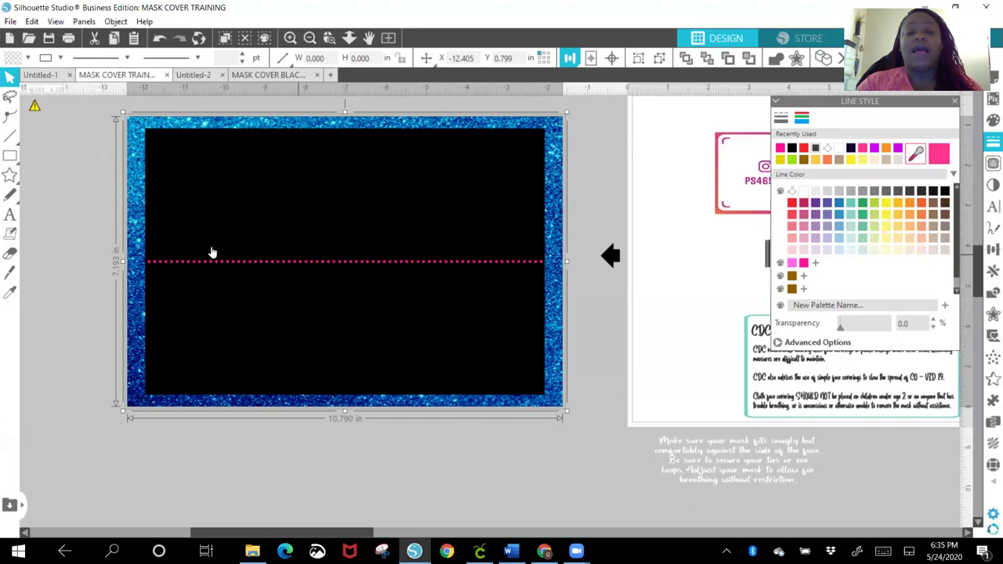
# - Group the pink dotted line with the bordered black panel and shift the group slightly upward
pyautogui.click(609, 165)
pyautogui.moveTo(104, 122); pyautogui.dragTo(539, 386)
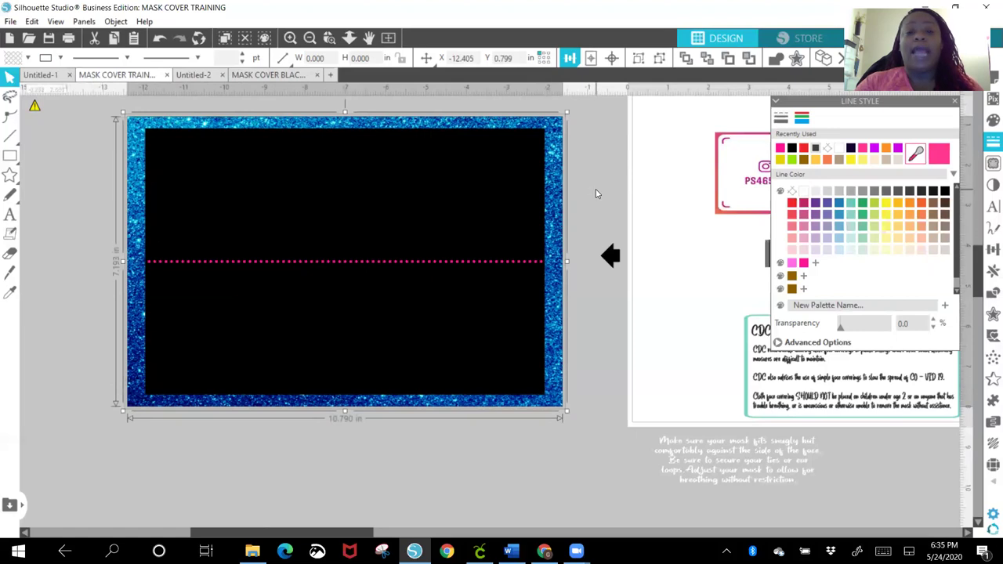
pyautogui.rightClick(517, 198)
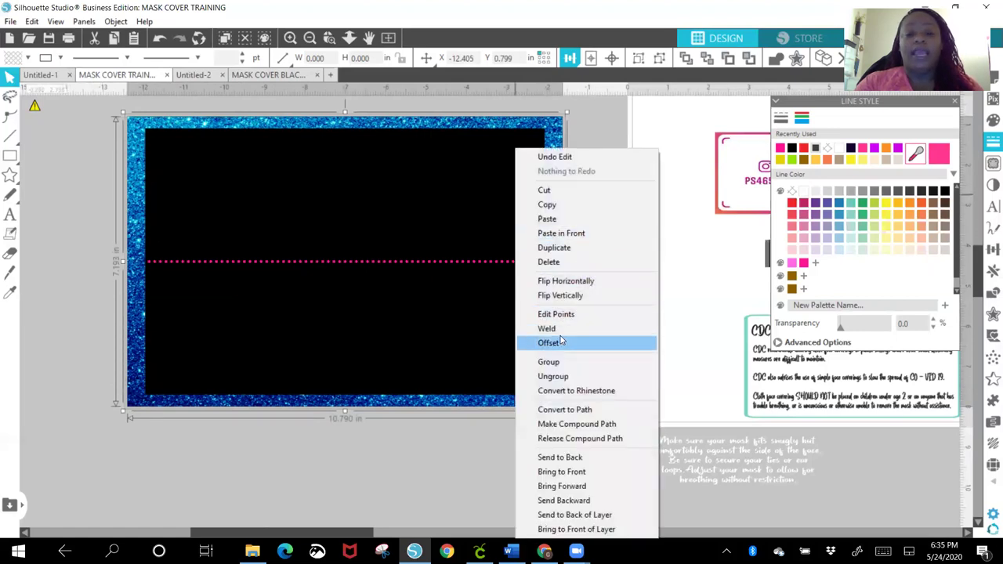
pyautogui.click(548, 362)
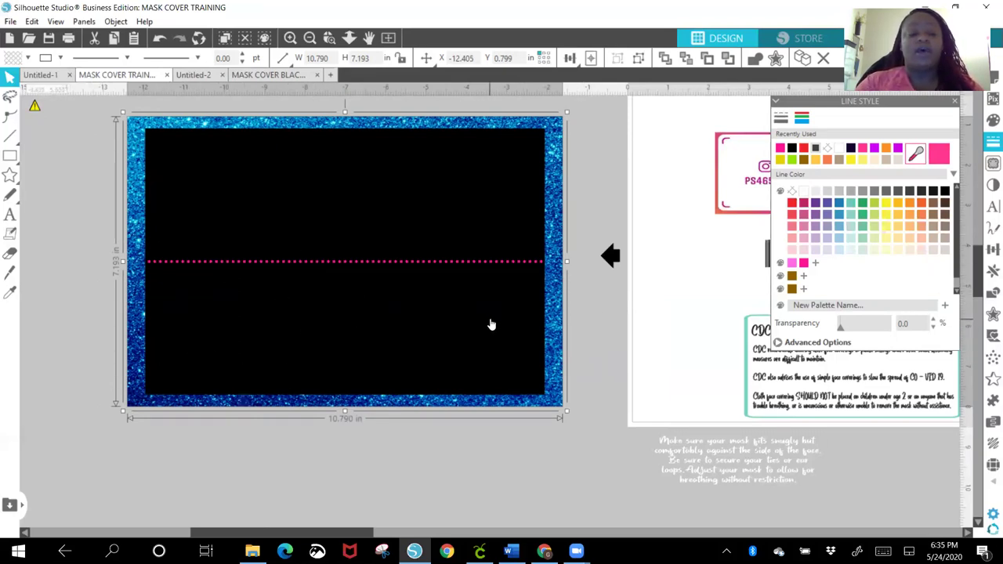
pyautogui.moveTo(321, 272); pyautogui.dragTo(320, 260)
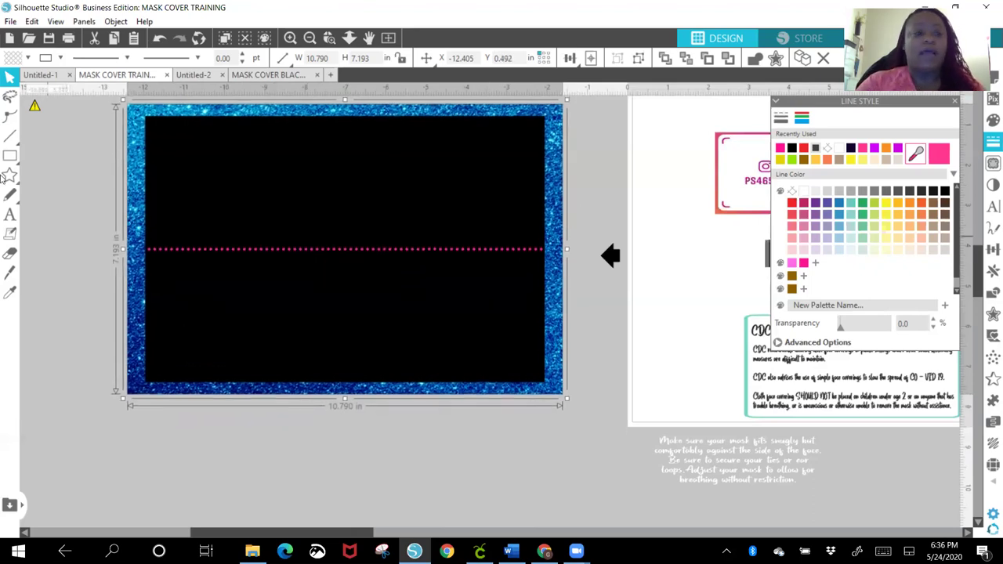
# - Add the text "Facial Mask" below the panel, correcting the misspelled "Faical" with the spelling suggestion "Facial"
pyautogui.click(9, 214)
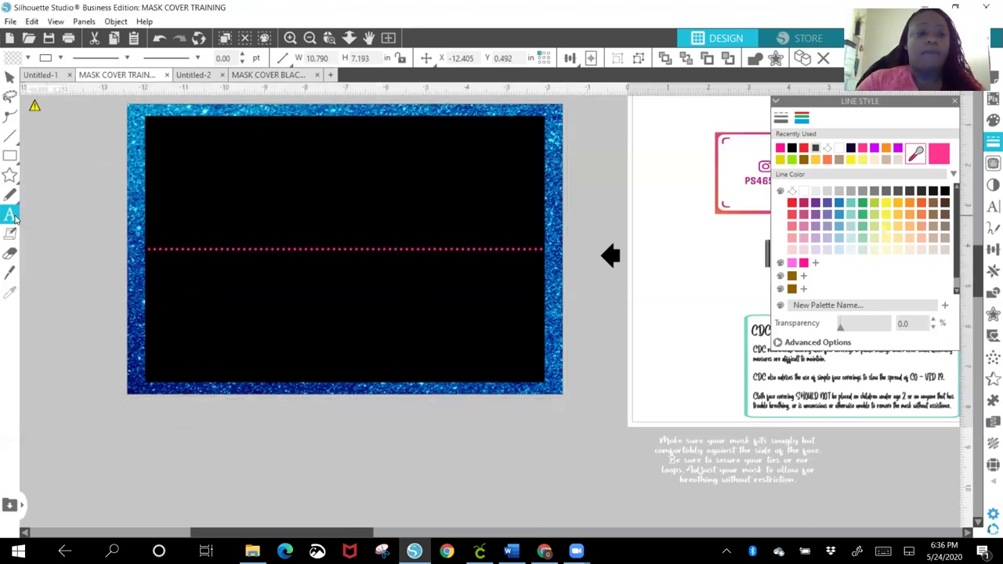
pyautogui.click(263, 466)
pyautogui.write('Faical Mask')
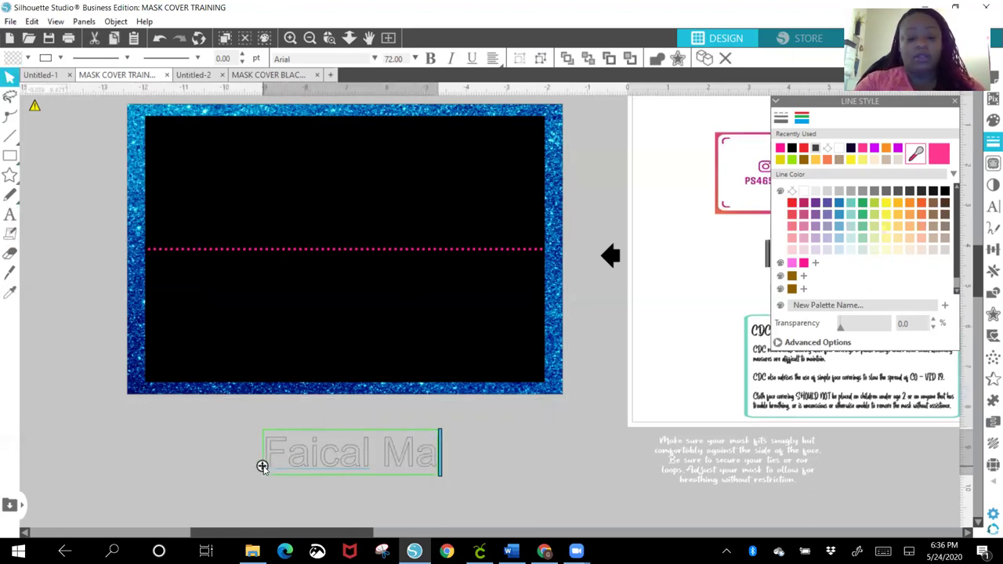
pyautogui.rightClick(334, 456)
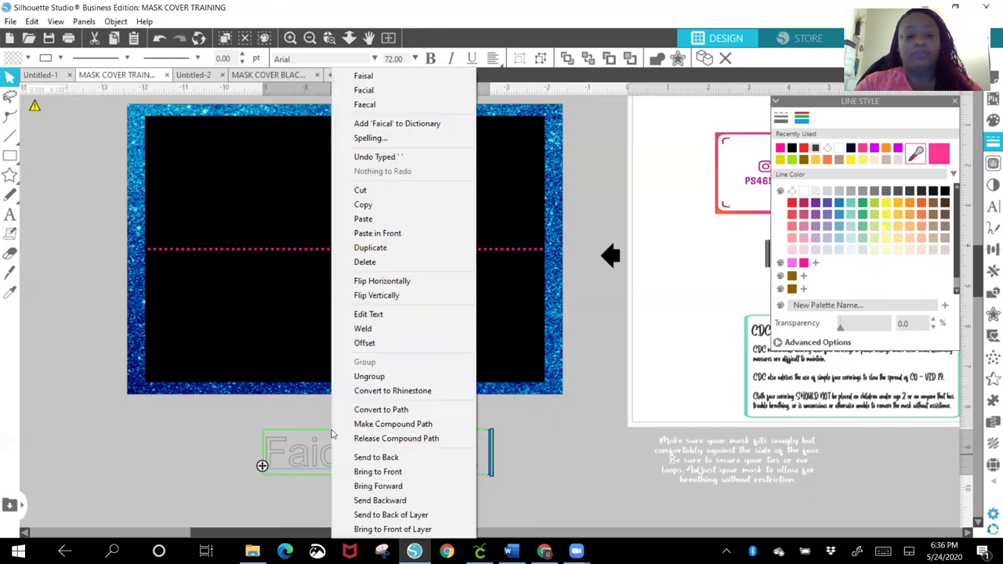
pyautogui.click(366, 92)
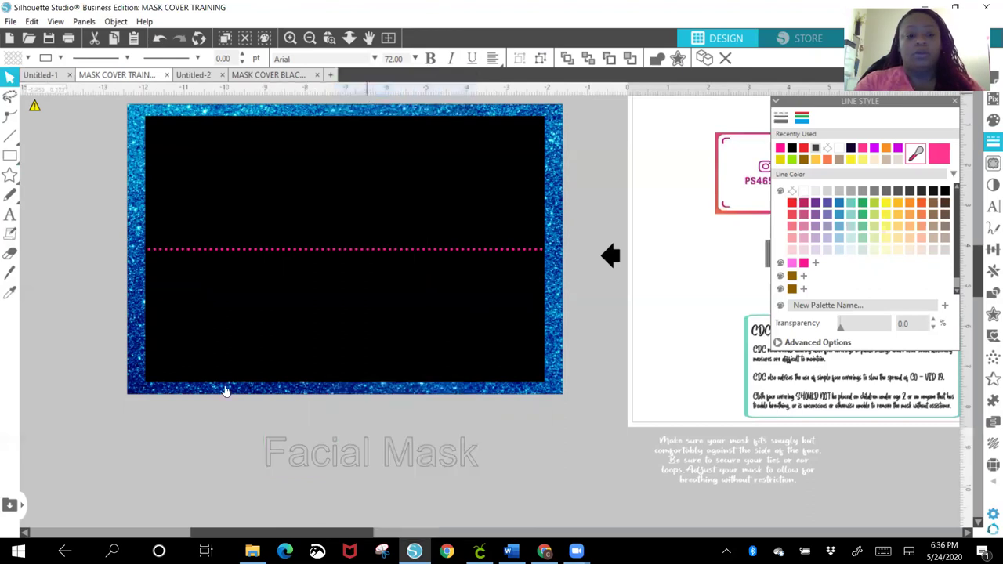
# - Set the "Facial Mask" text in the Arthein font and enlarge it to about 94 pt, roughly 6.15 in wide, beneath the panel
pyautogui.click(480, 456)
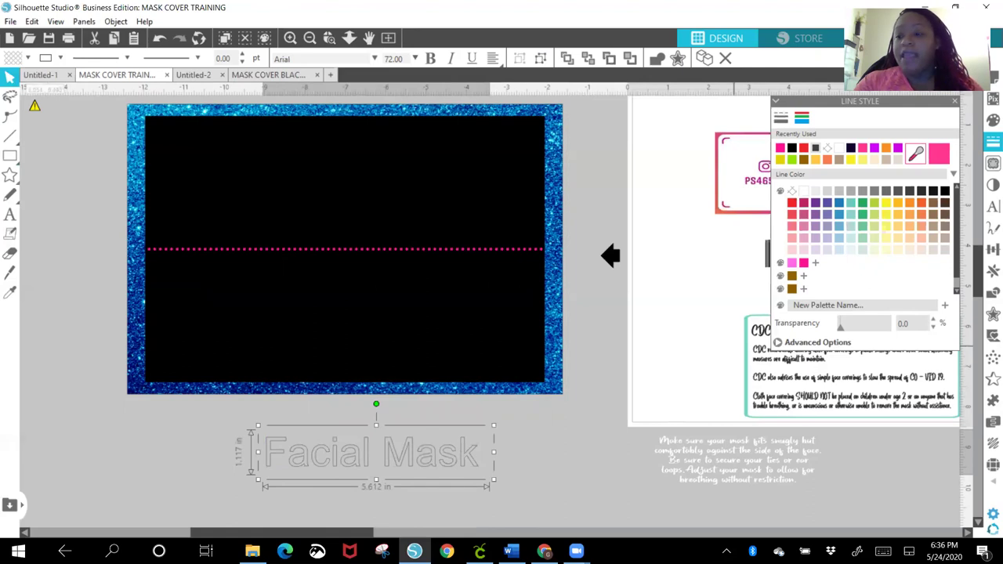
pyautogui.click(993, 206)
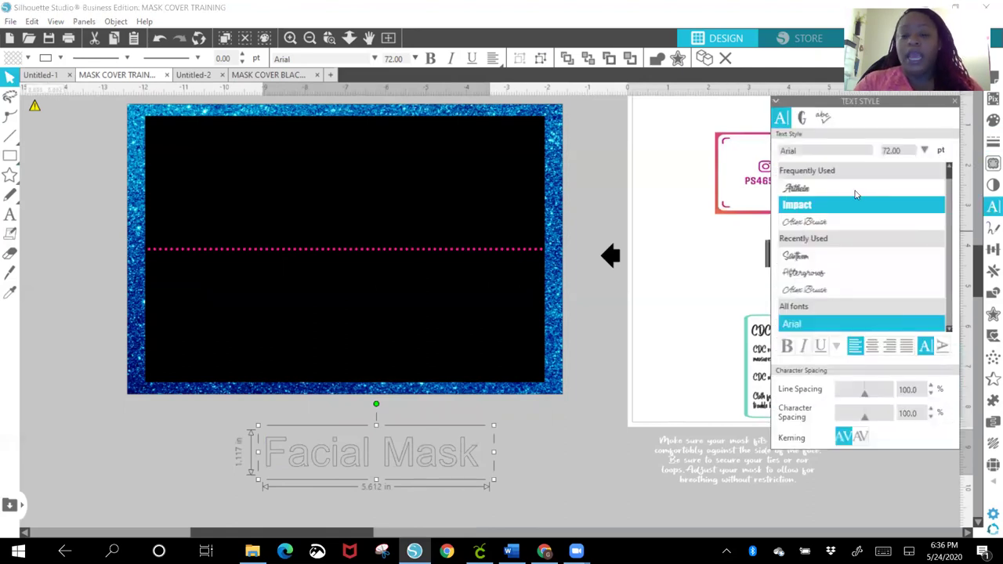
pyautogui.click(837, 180)
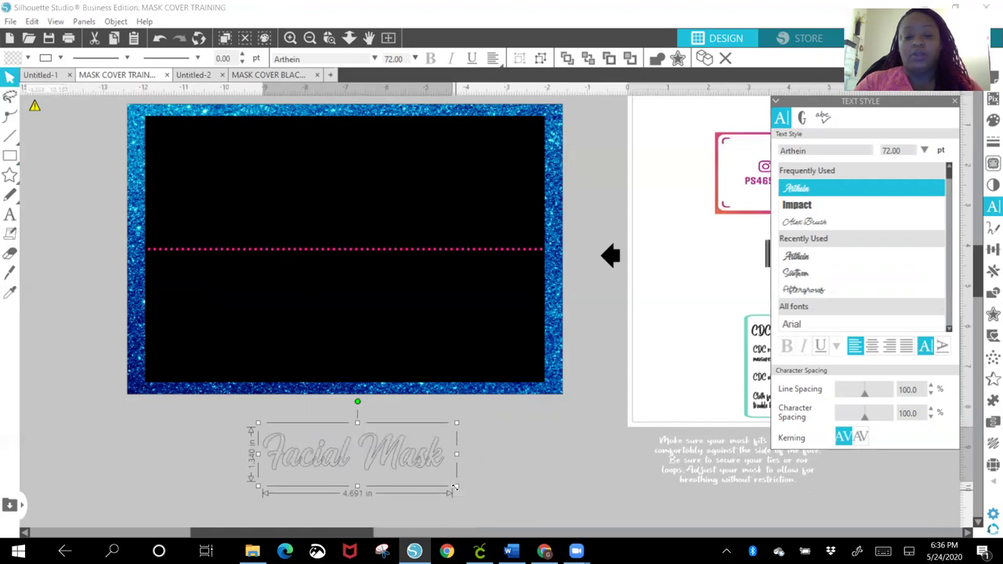
pyautogui.moveTo(509, 505)
pyautogui.mouseDown()
pyautogui.moveTo(527, 514)
pyautogui.moveTo(514, 511)
pyautogui.mouseUp()
pyautogui.moveTo(454, 468); pyautogui.dragTo(426, 464)
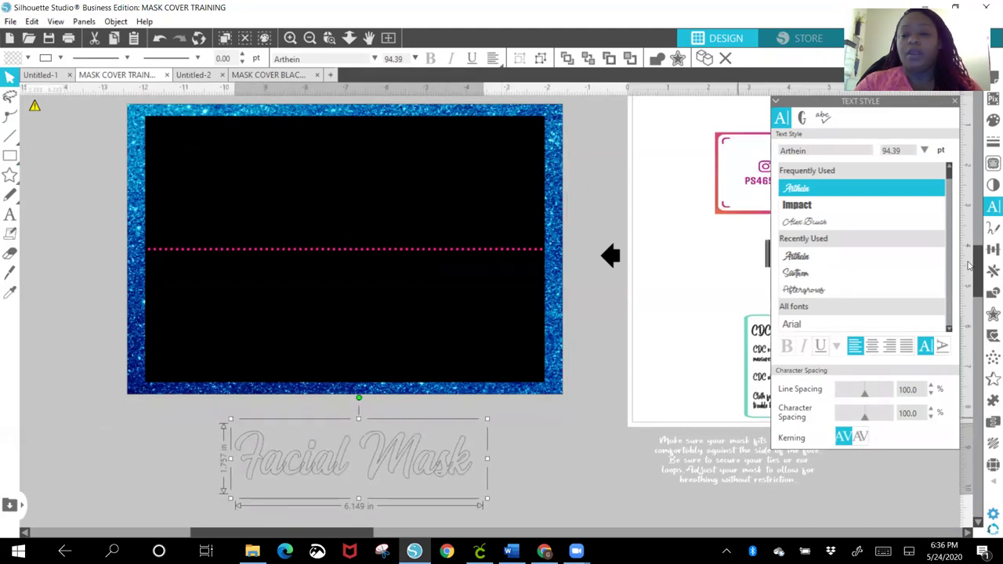
# - Weld the letters of the "Facial Mask" title and make them a compound path
pyautogui.click(991, 293)
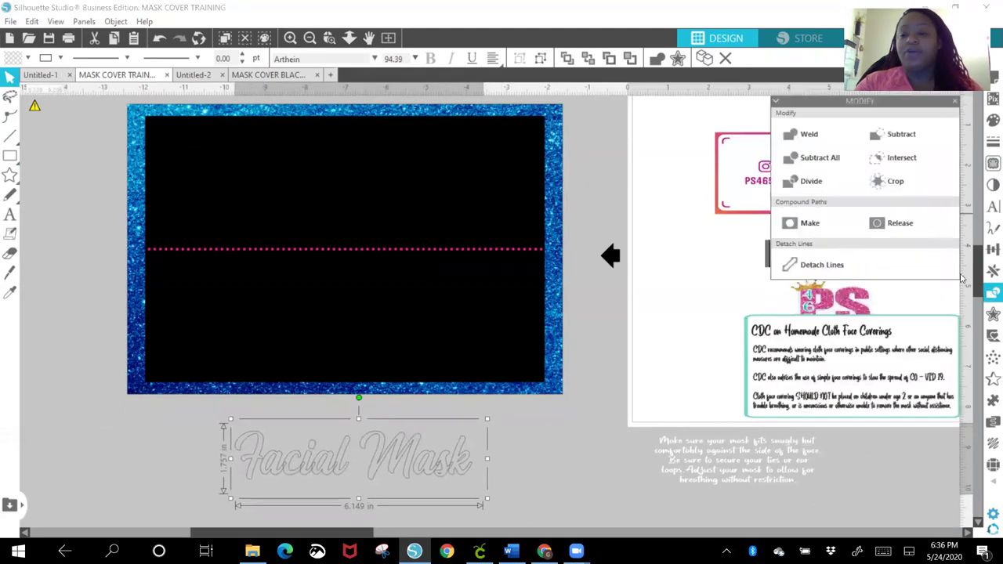
pyautogui.click(802, 134)
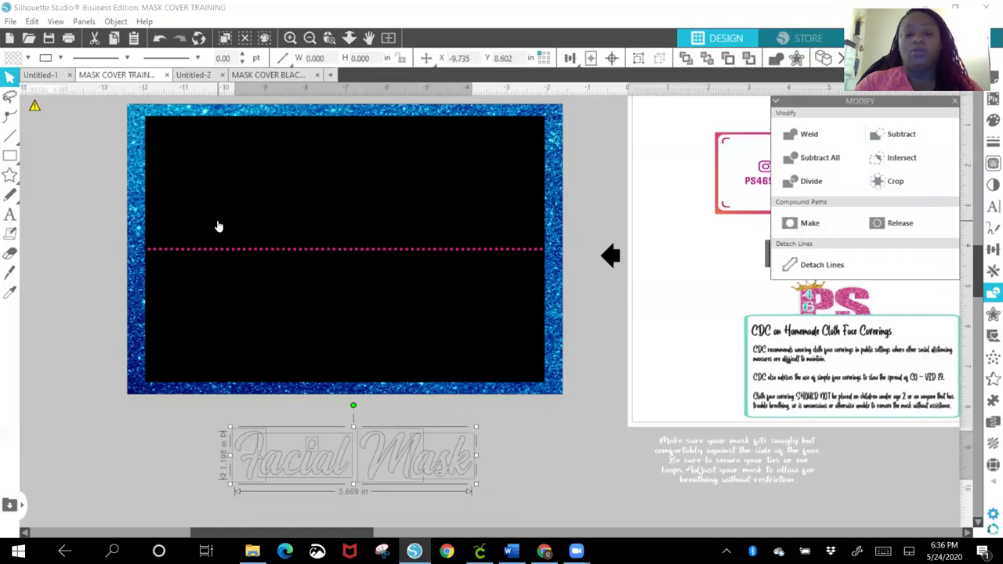
pyautogui.click(116, 21)
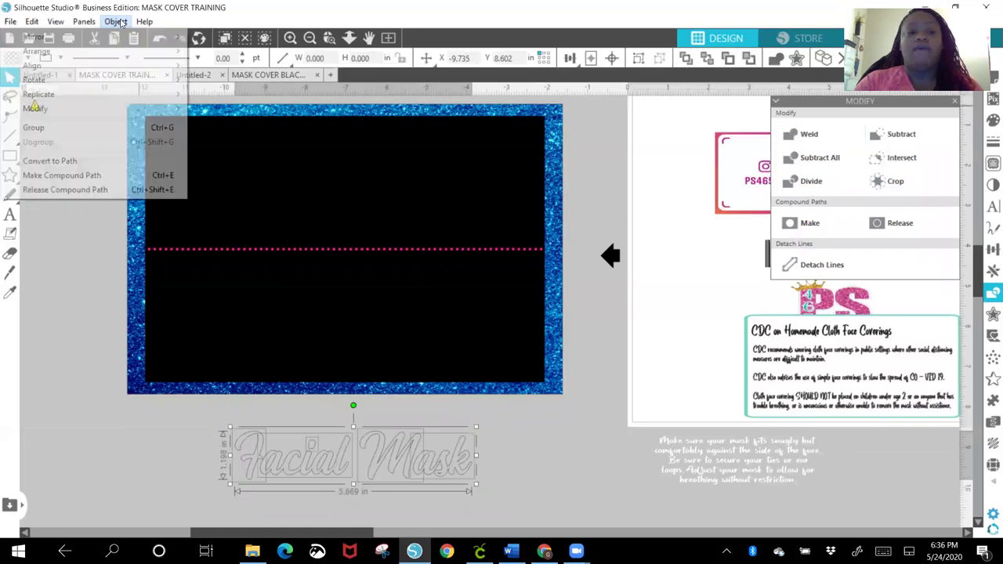
pyautogui.click(61, 176)
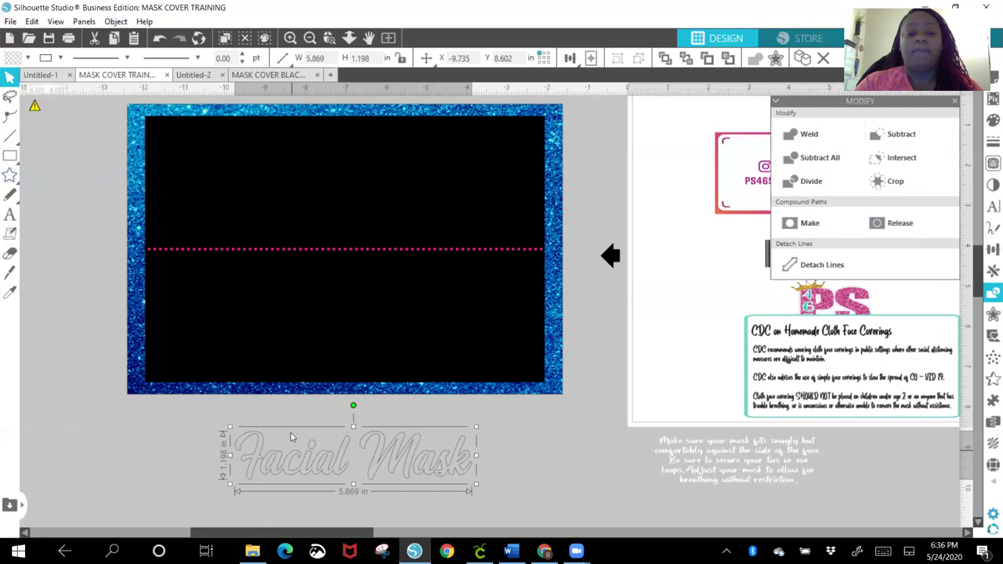
pyautogui.rightClick(306, 452)
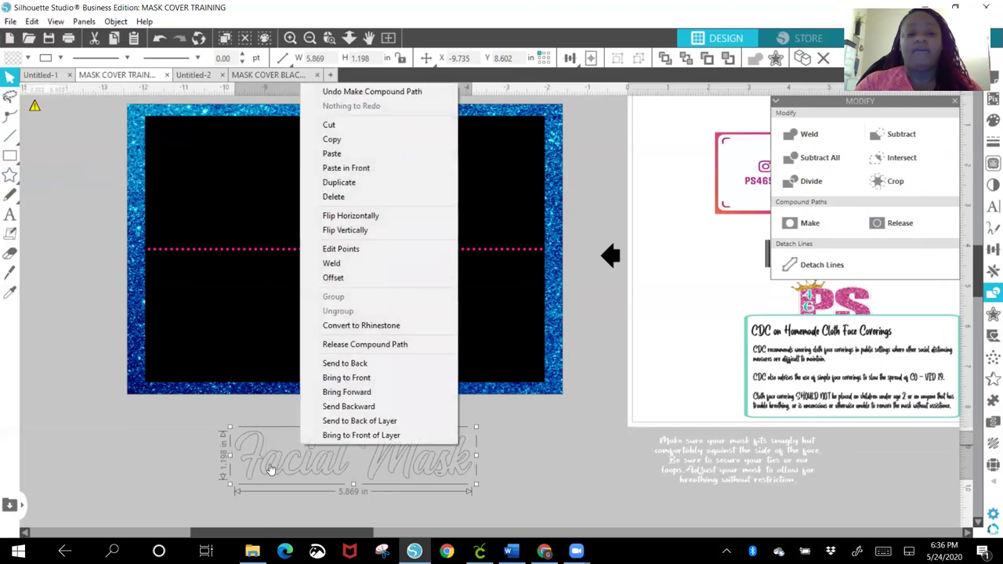
pyautogui.click(269, 468)
# - Give the "Facial Mask" title the recently used hot pink for both its fill and its line color
pyautogui.click(991, 210)
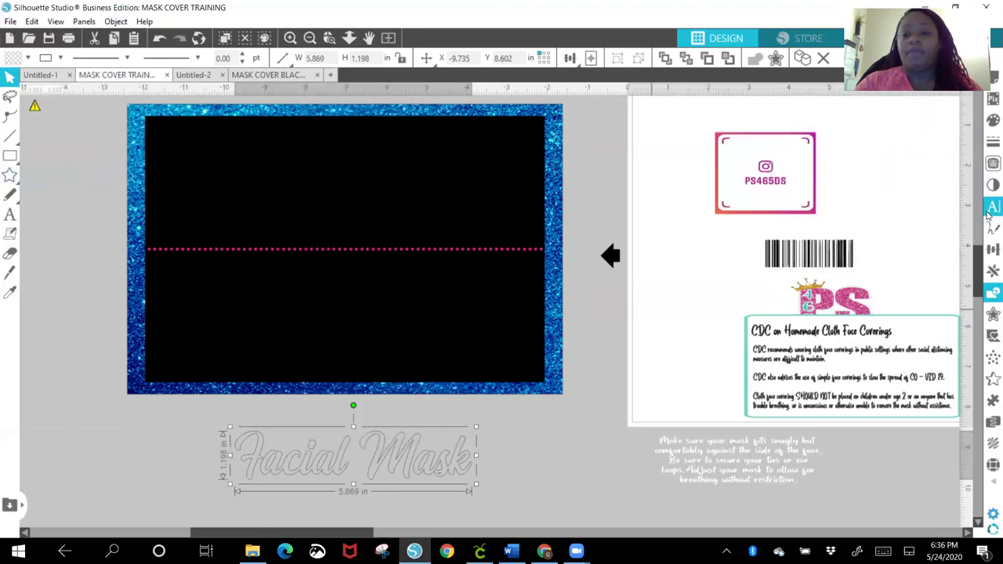
pyautogui.click(987, 128)
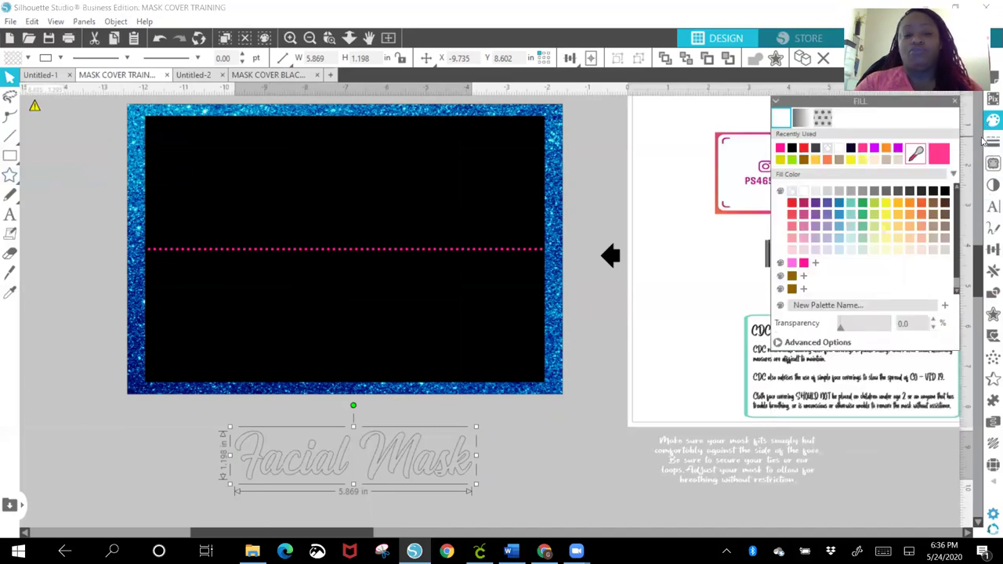
pyautogui.click(781, 149)
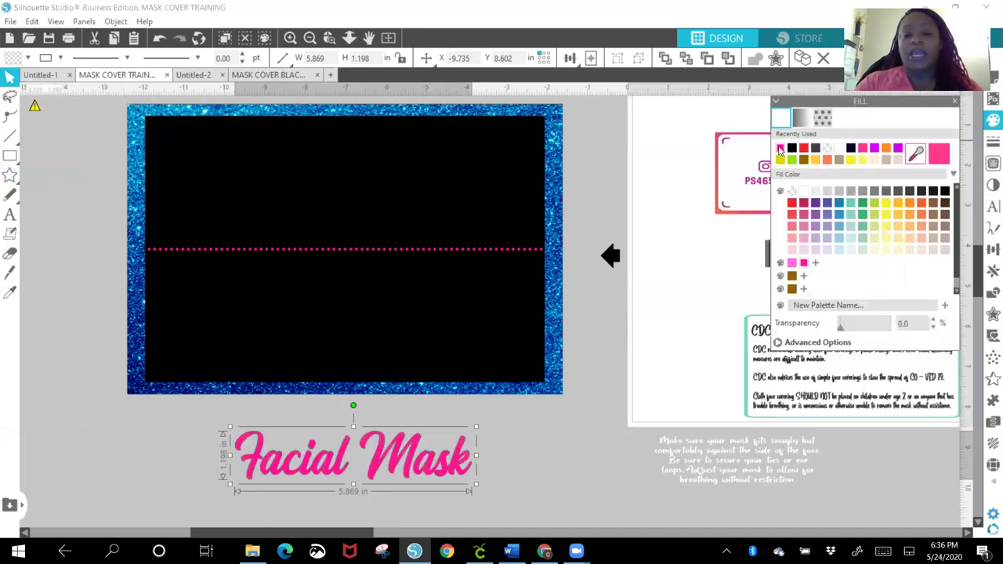
pyautogui.click(988, 145)
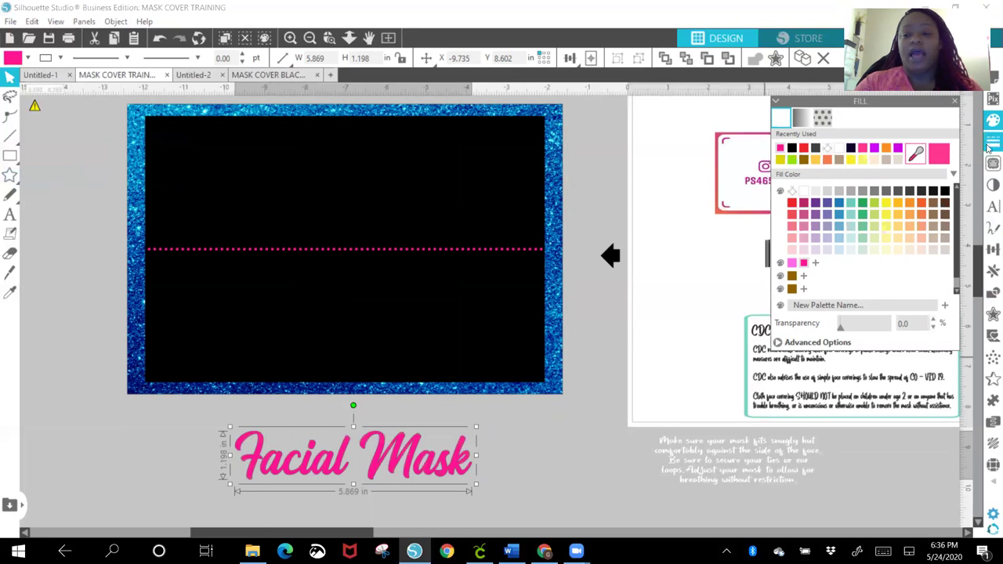
pyautogui.click(801, 118)
pyautogui.click(780, 148)
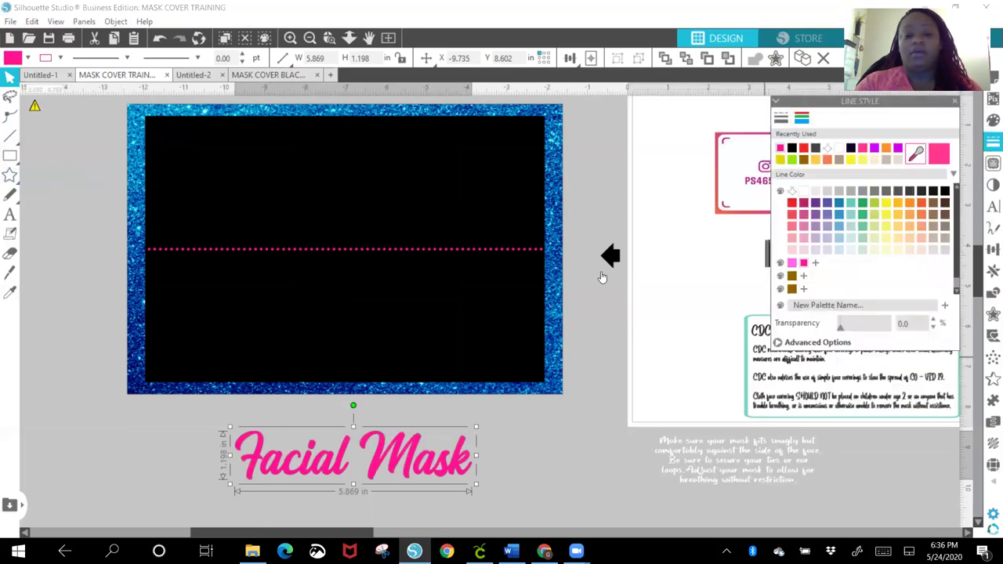
# - Shrink the "Facial Mask" title to about 4.6 in wide and place it near the bottom of the black area, below the dotted line
pyautogui.click(227, 429)
pyautogui.click(254, 462)
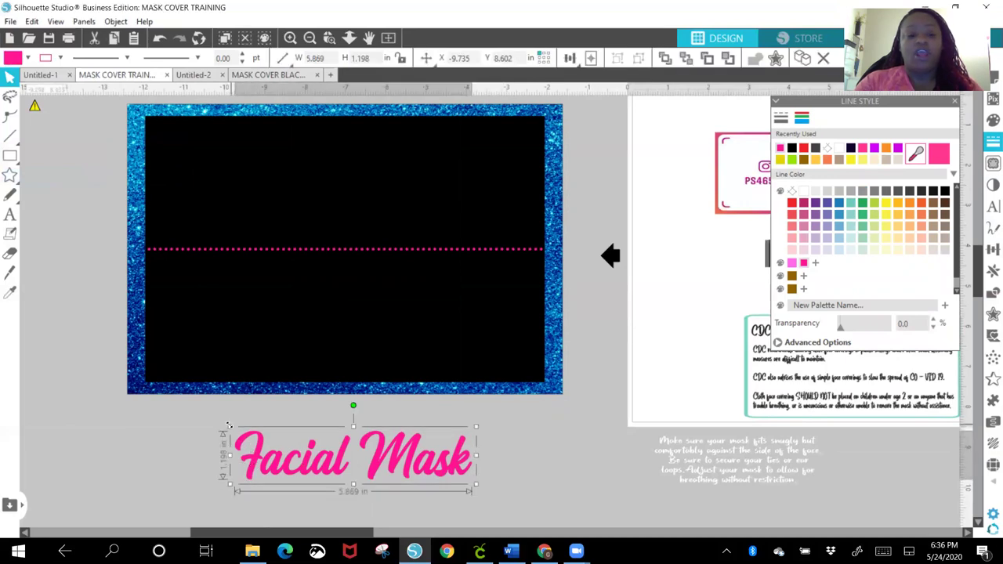
pyautogui.moveTo(232, 430); pyautogui.dragTo(281, 443)
pyautogui.moveTo(408, 469); pyautogui.dragTo(365, 343)
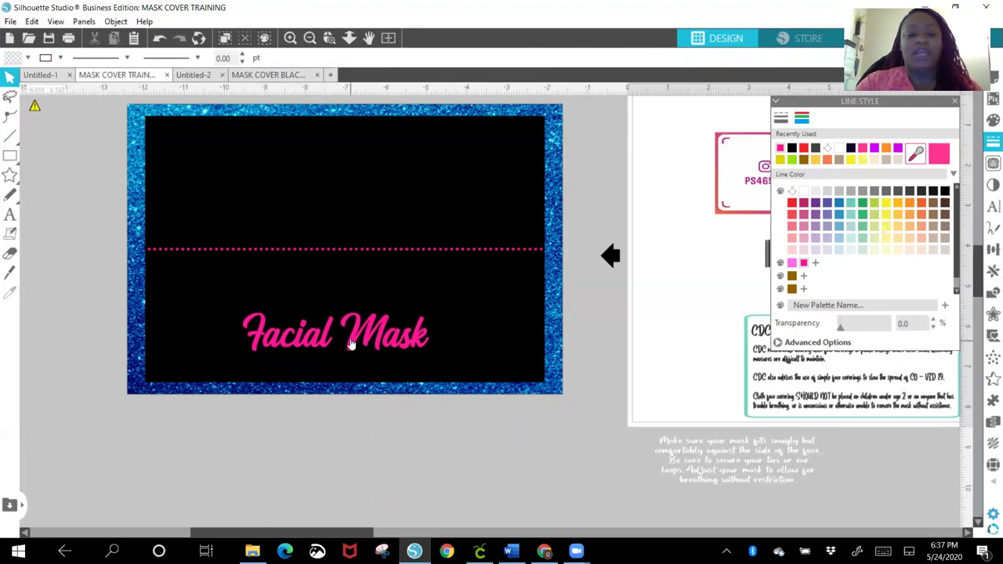
pyautogui.moveTo(355, 337); pyautogui.dragTo(356, 347)
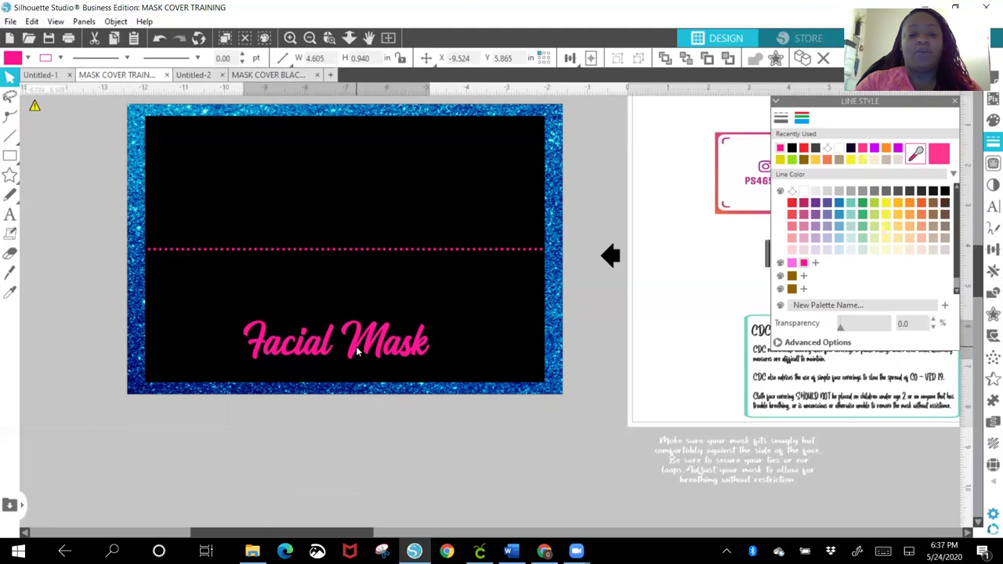
pyautogui.click(367, 463)
# - Bring the PS Custom Designs logo to the front and place it between the dotted line and the "Facial Mask" title
pyautogui.moveTo(829, 96); pyautogui.dragTo(822, 370)
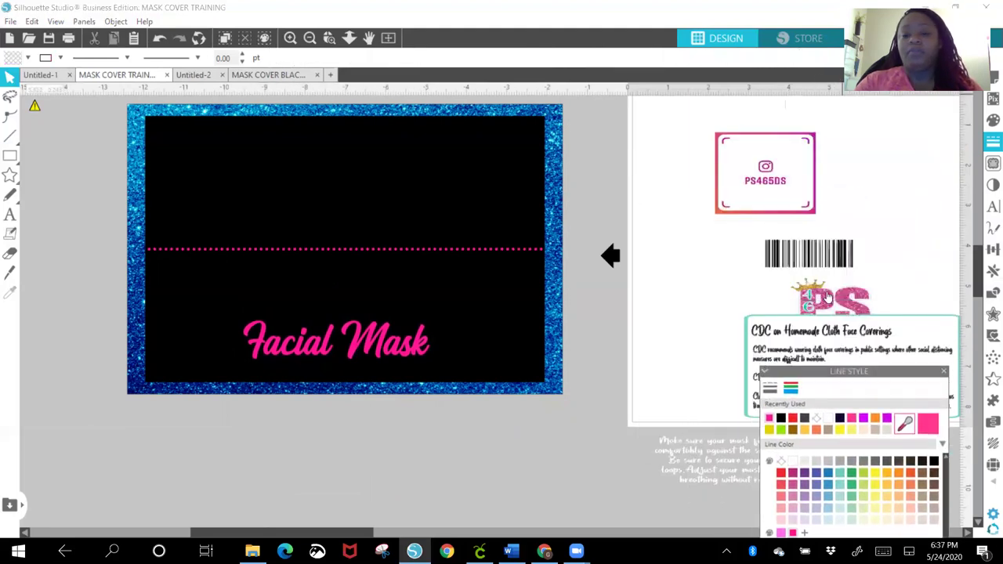
pyautogui.moveTo(853, 299); pyautogui.dragTo(666, 334)
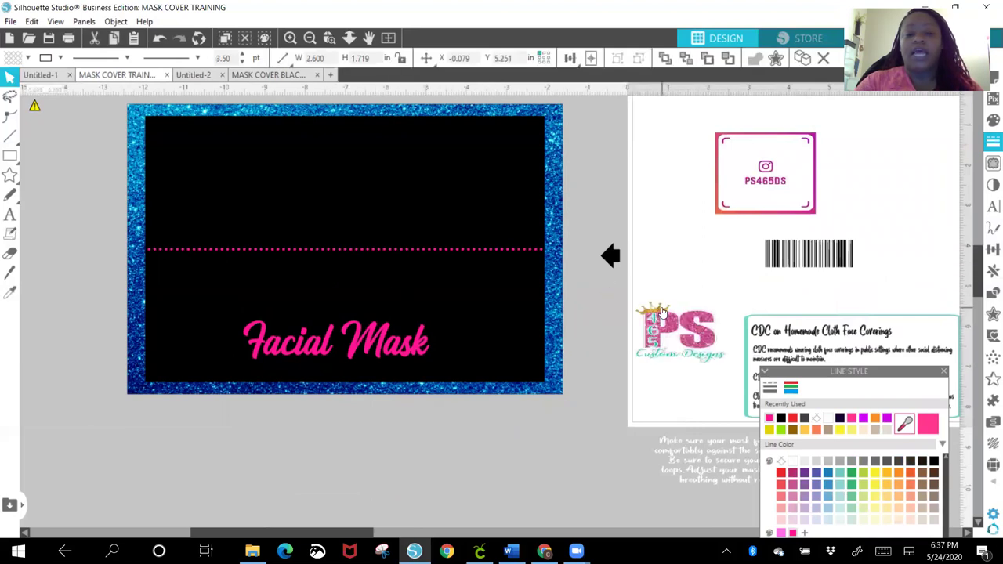
pyautogui.rightClick(664, 335)
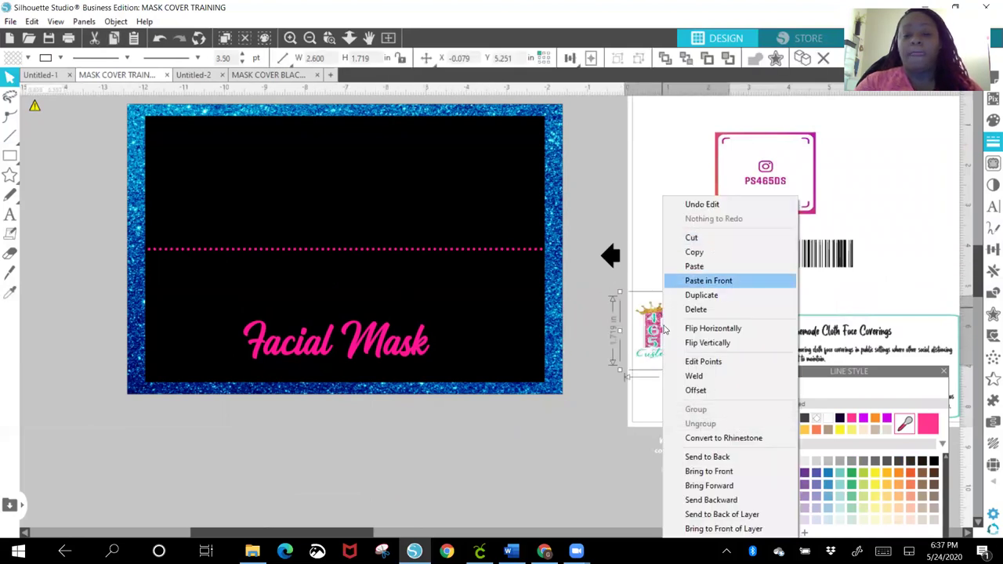
pyautogui.click(708, 471)
pyautogui.moveTo(662, 333); pyautogui.dragTo(354, 292)
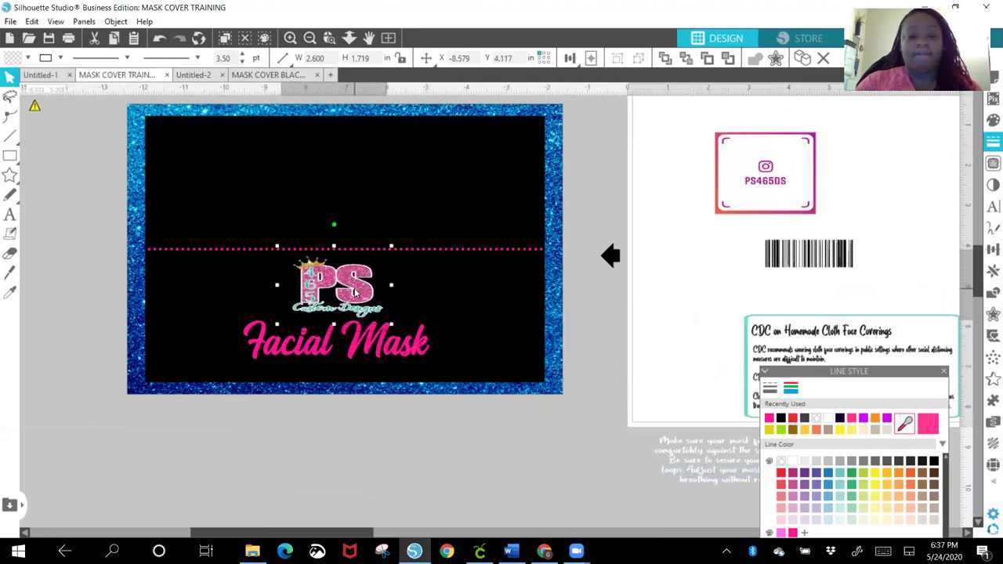
# - Select the panel, logo and title together, align their centers horizontally, and deselect them
pyautogui.click(131, 162)
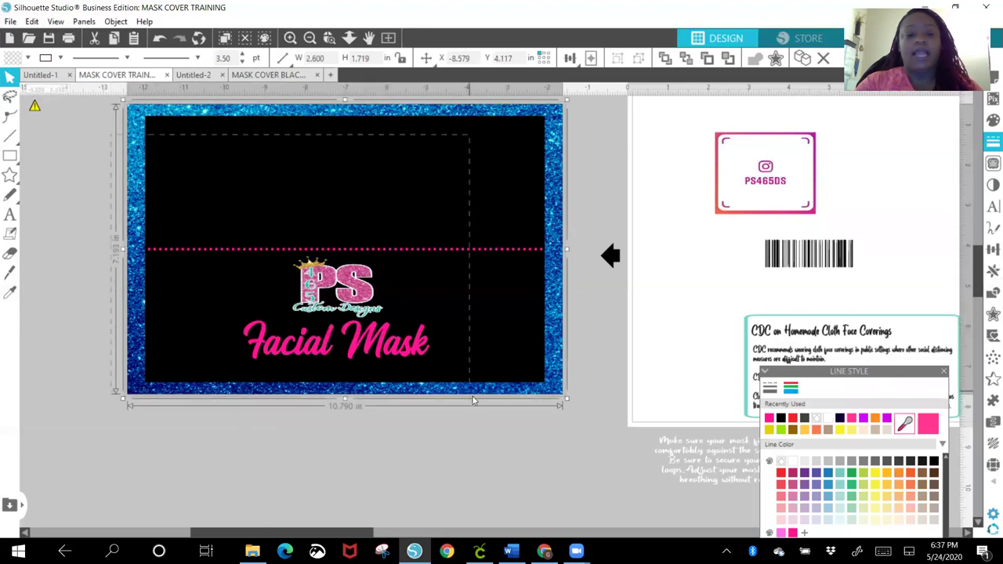
pyautogui.click(570, 58)
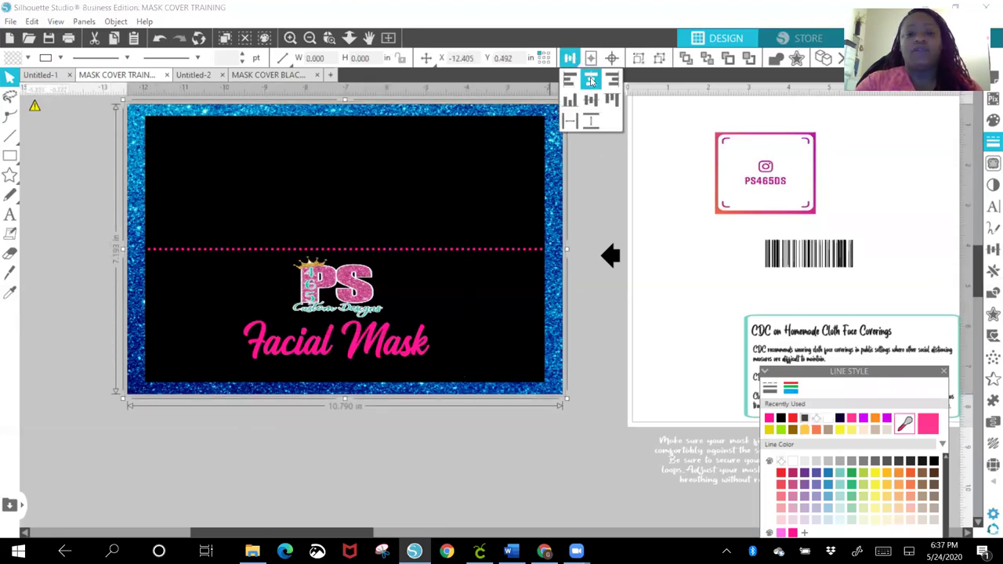
pyautogui.click(591, 78)
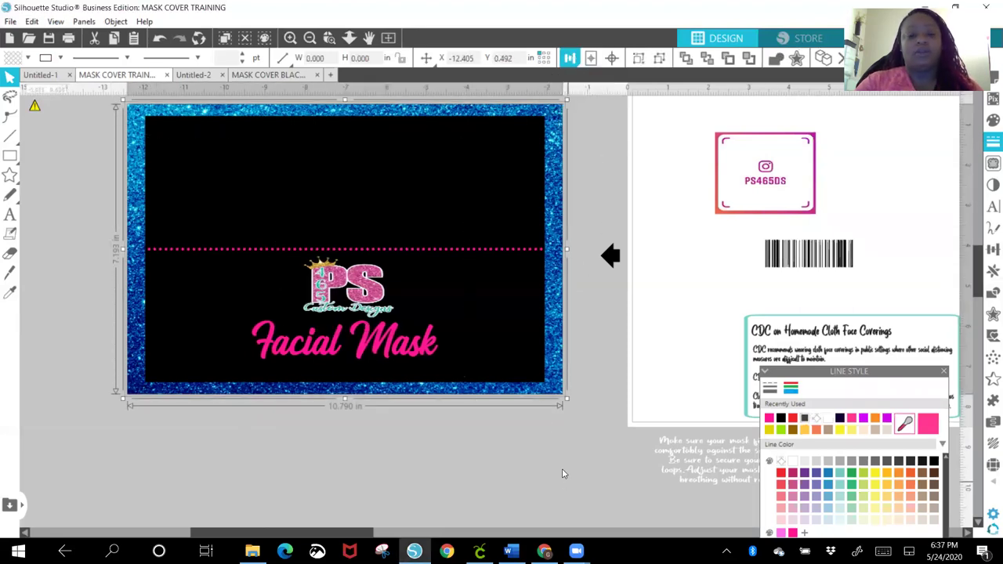
pyautogui.click(116, 21)
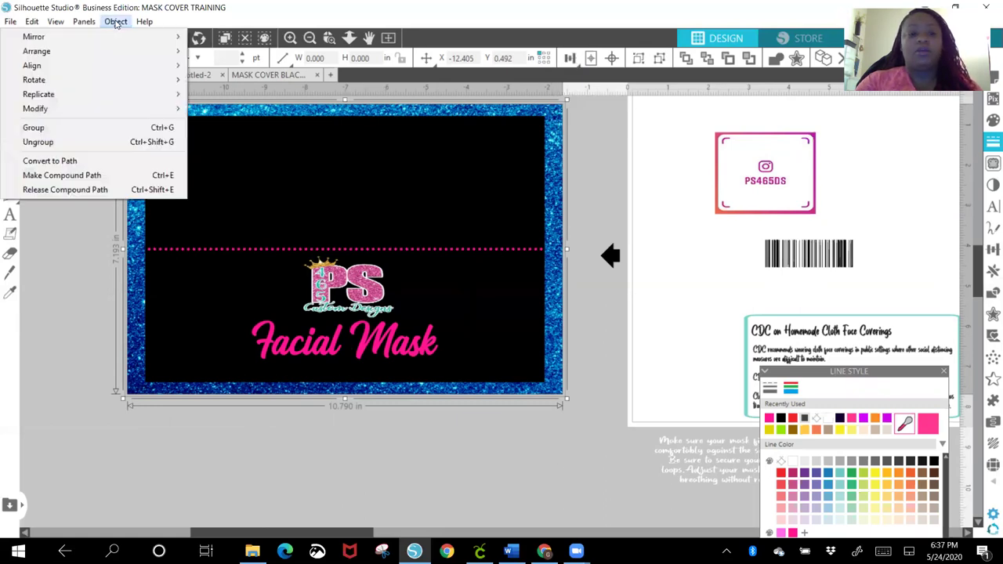
pyautogui.click(81, 269)
# - Add care text below the panel, from "Please wash your mask upon purchase" to "atleast once a week thereaFTER.", and widen its box to fit two lines
pyautogui.click(11, 215)
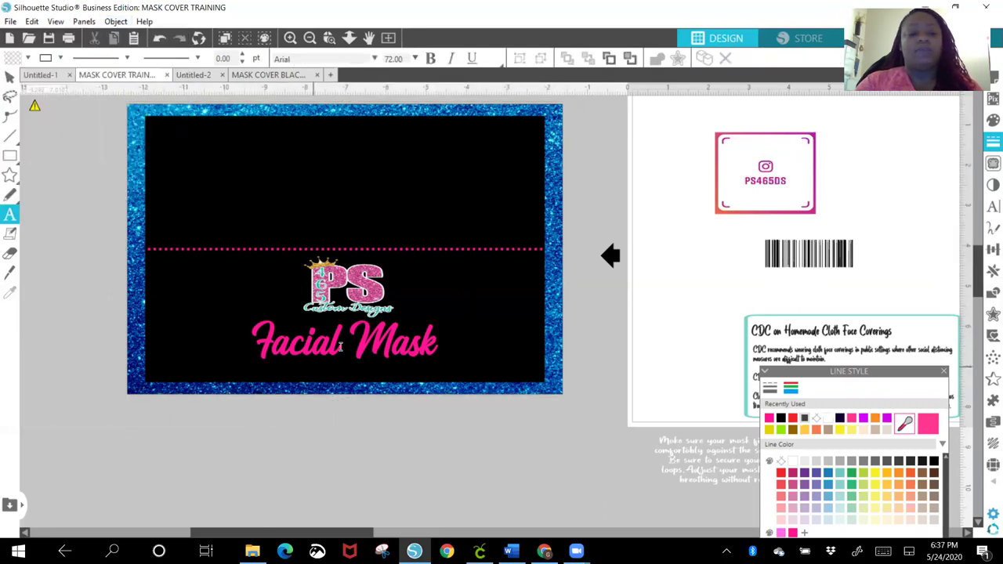
pyautogui.click(180, 464)
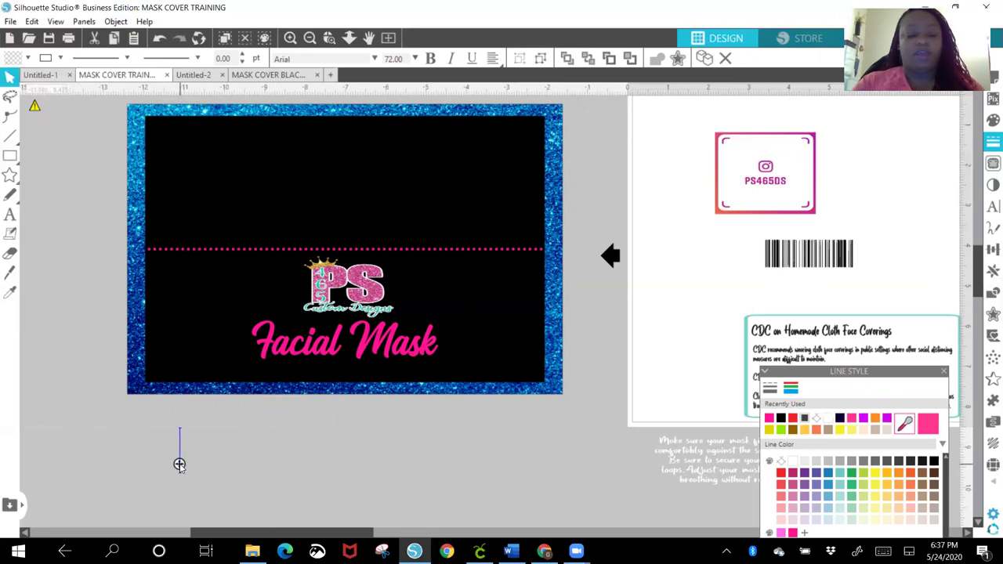
pyautogui.write('Please')
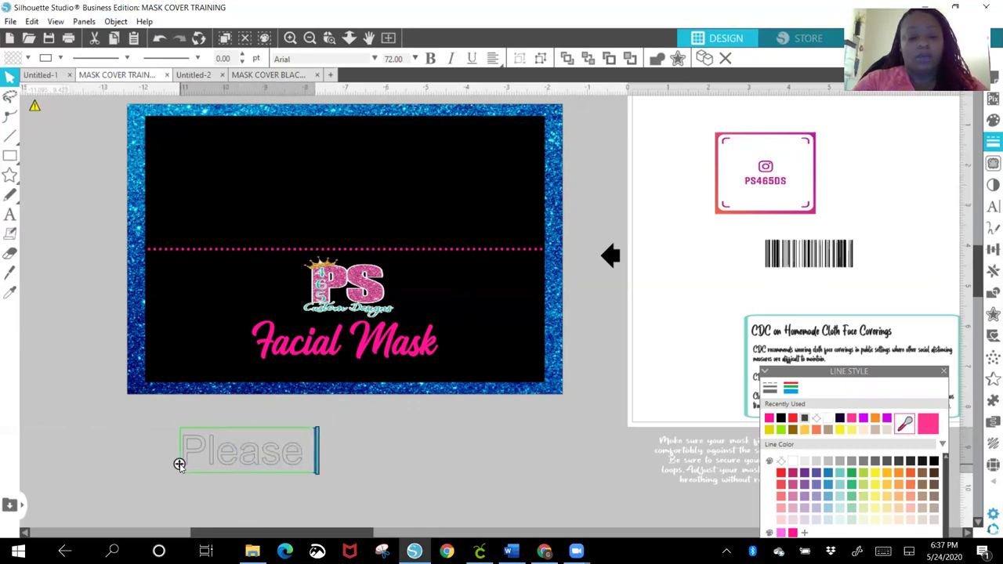
pyautogui.write(' wash your mask')
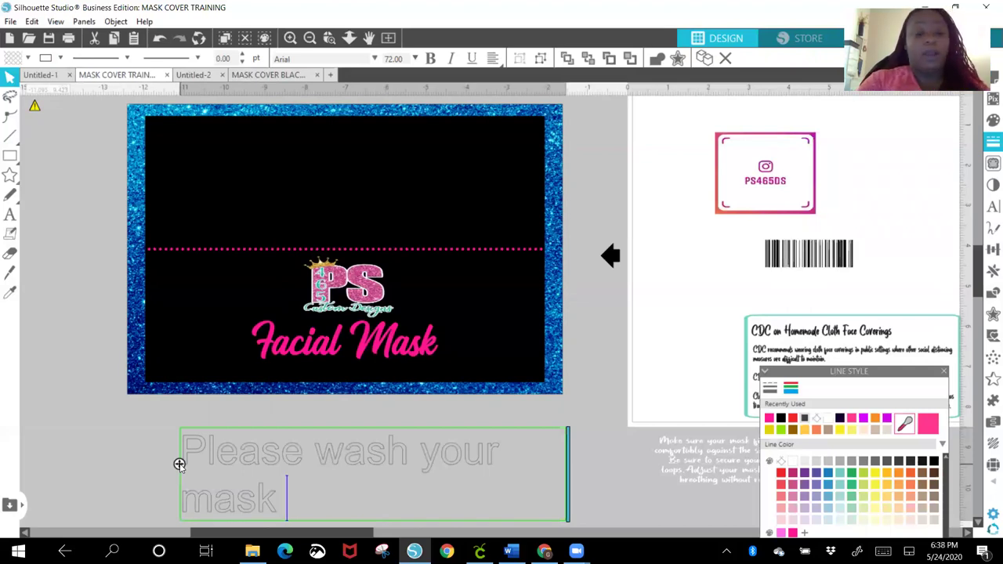
pyautogui.write('upon ')
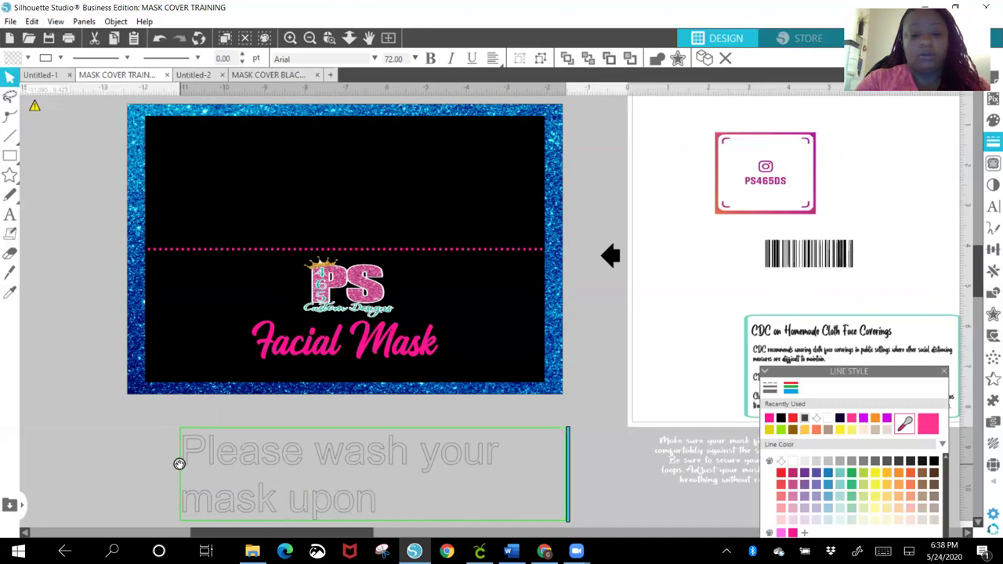
pyautogui.write('purchase')
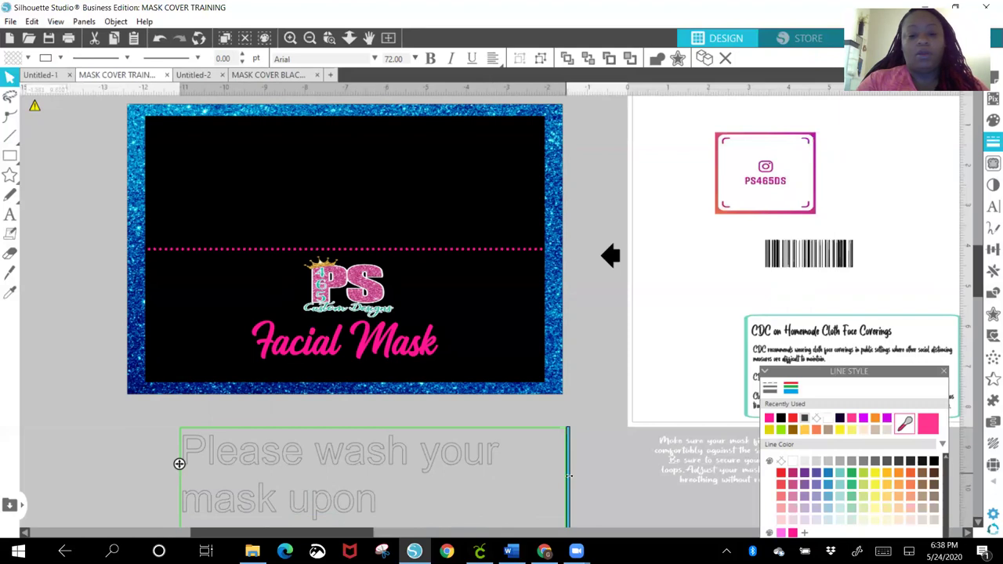
pyautogui.moveTo(569, 480); pyautogui.dragTo(981, 469)
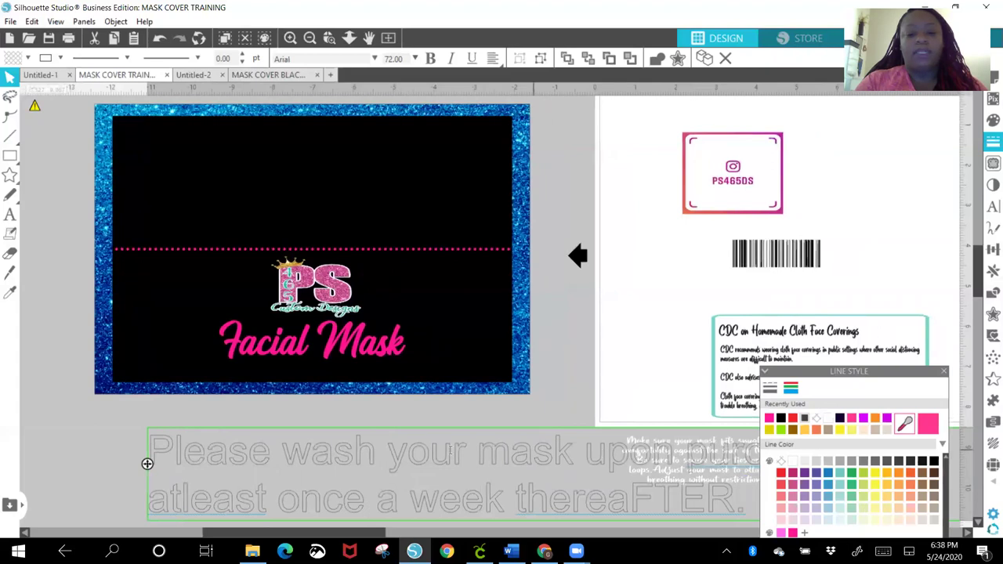
# - Move the care text up and to the left, and separate "atleast" into "at least"
pyautogui.moveTo(349, 453); pyautogui.dragTo(280, 408)
pyautogui.click(186, 464)
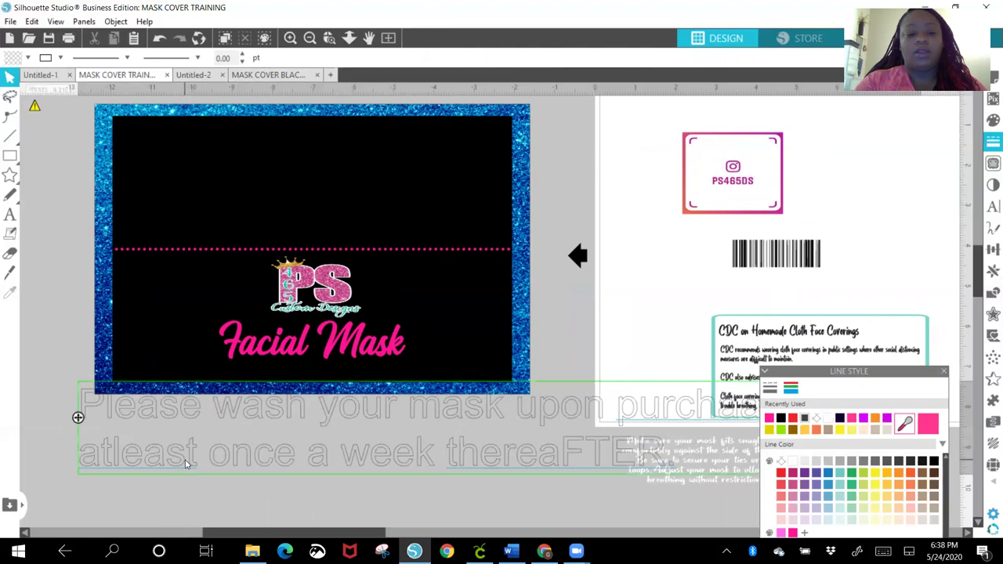
pyautogui.click(112, 456)
pyautogui.press('BackSpace')
pyautogui.press('BackSpace')
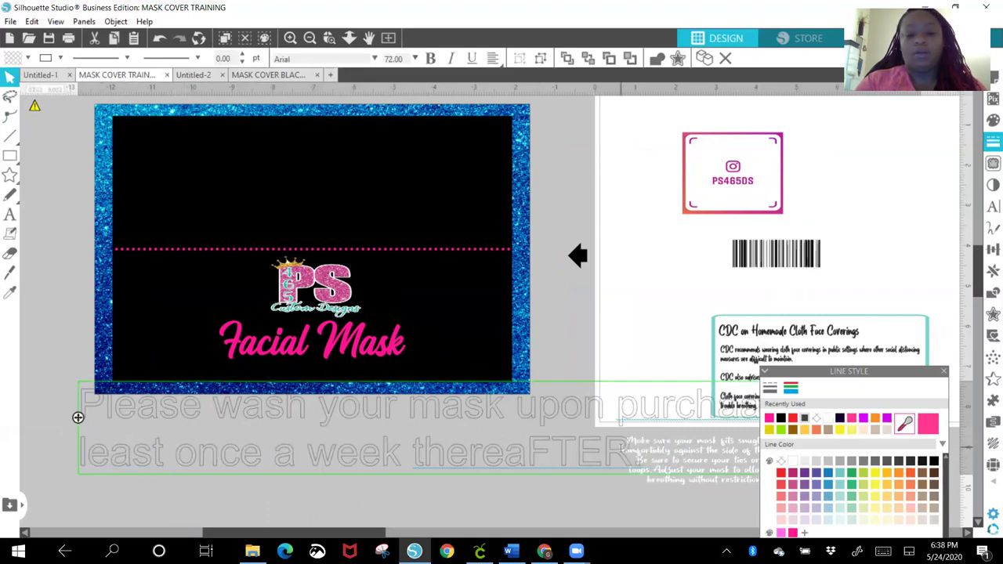
# - Correct the care text so it ends in "thereafter." and replace the misspelled "purchaae" with "purchase"
pyautogui.click(626, 453)
pyautogui.press('BackSpace')
pyautogui.press('BackSpace')
pyautogui.press('BackSpace')
pyautogui.press('BackSpace')
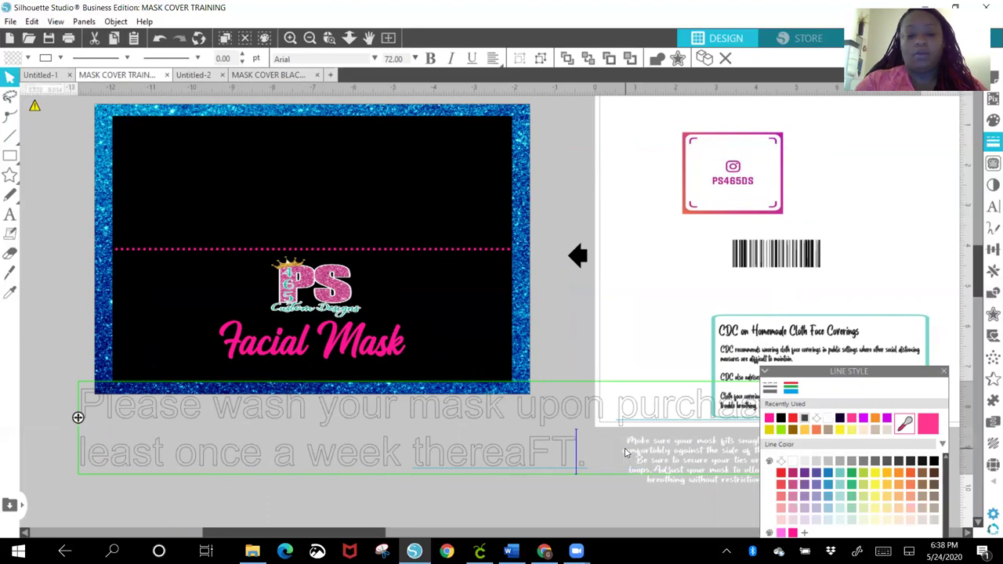
pyautogui.write('f.ter')
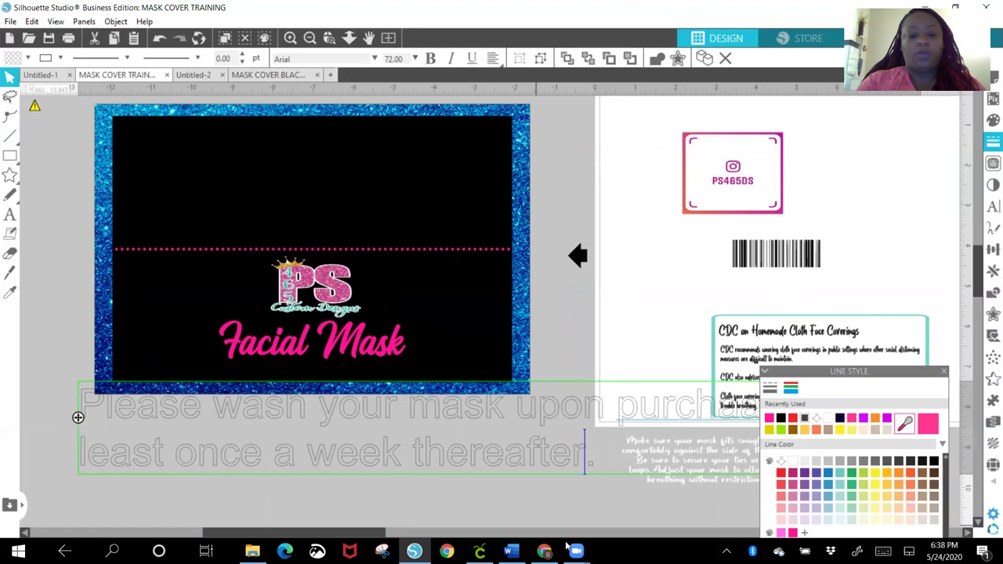
pyautogui.click(193, 438)
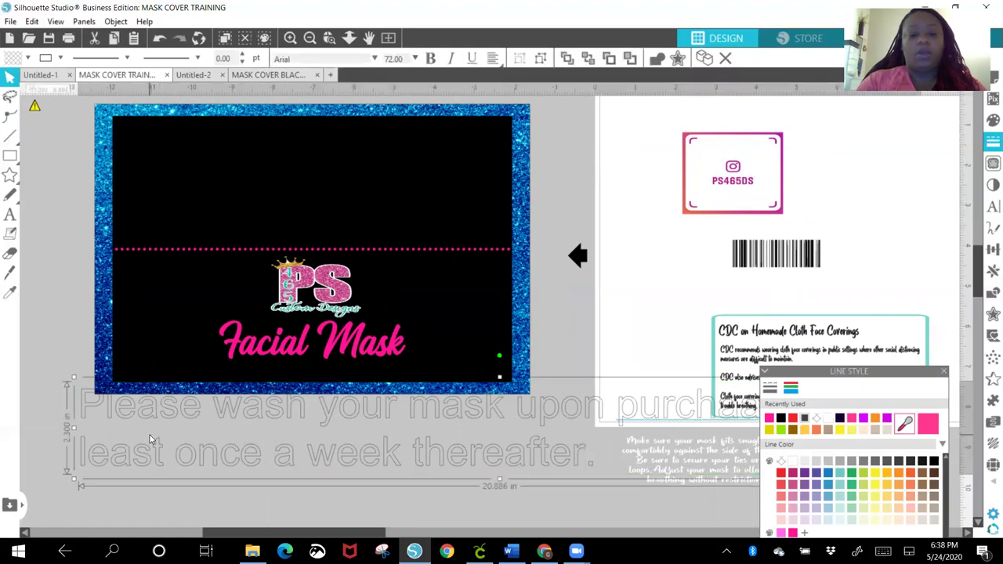
pyautogui.rightClick(632, 404)
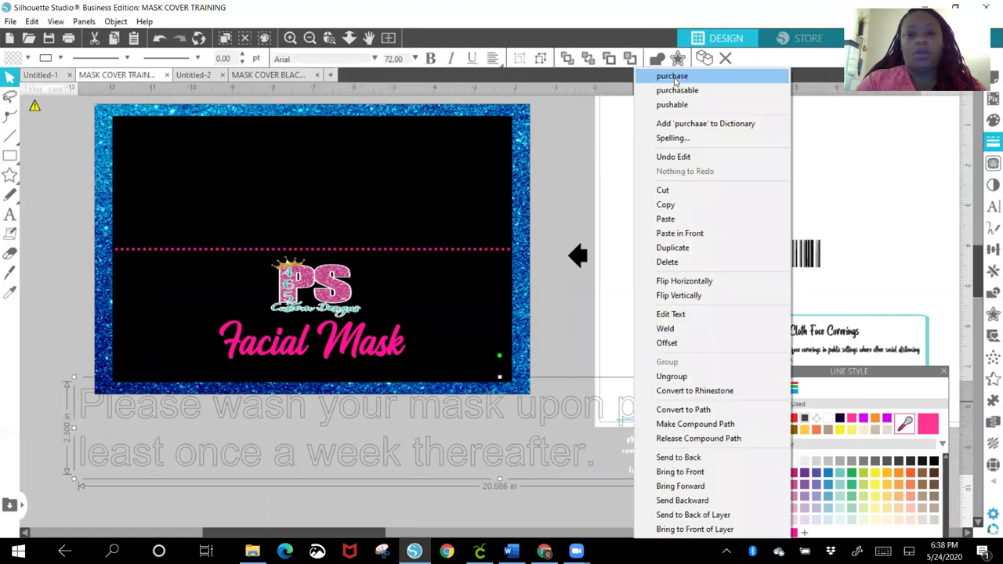
pyautogui.click(675, 77)
# - Move the care text clear below the glitter panel and widen its text box so the sentence fits on one line
pyautogui.moveTo(452, 414); pyautogui.dragTo(342, 425)
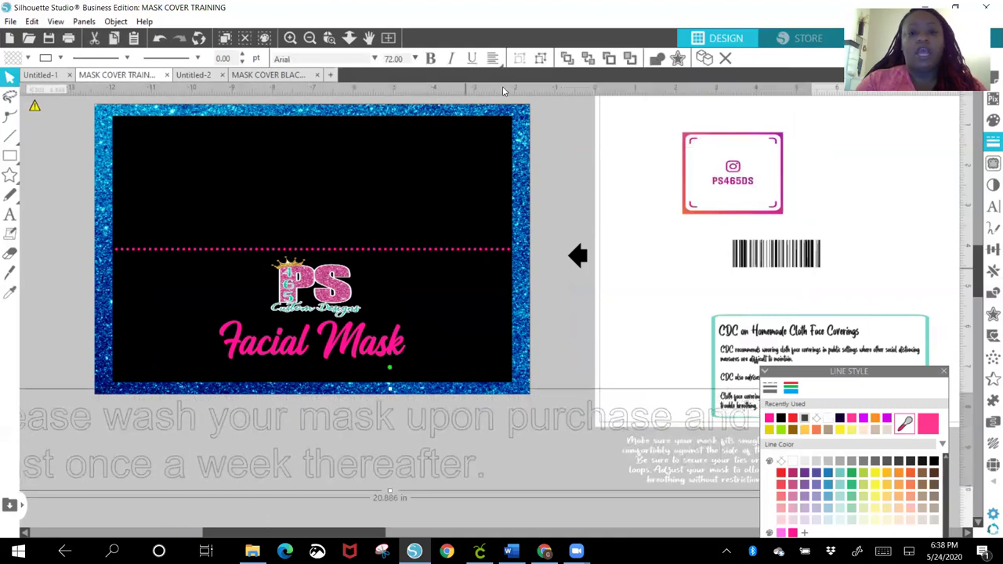
pyautogui.click(492, 59)
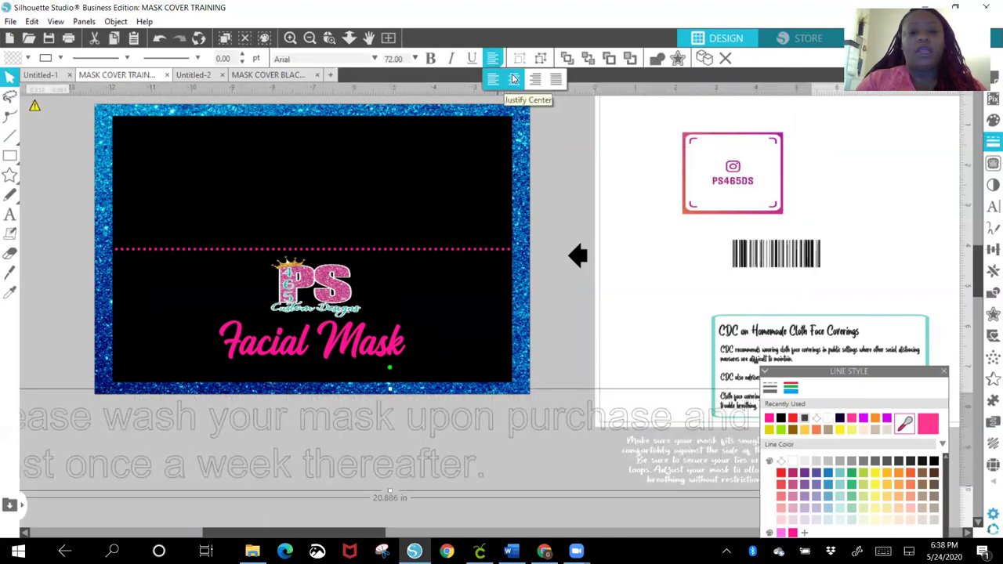
pyautogui.moveTo(494, 394); pyautogui.dragTo(272, 383)
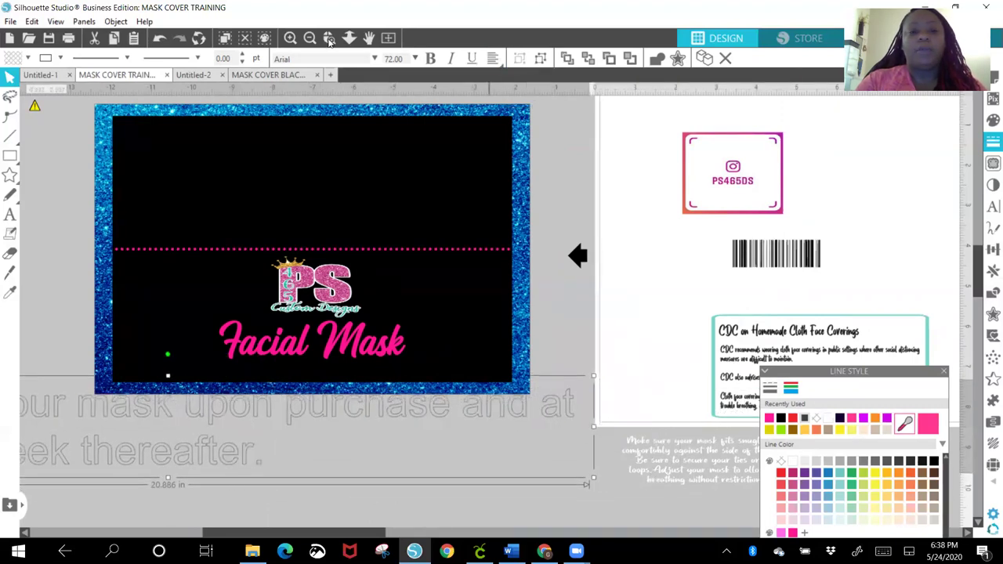
pyautogui.click(311, 40)
pyautogui.click(311, 39)
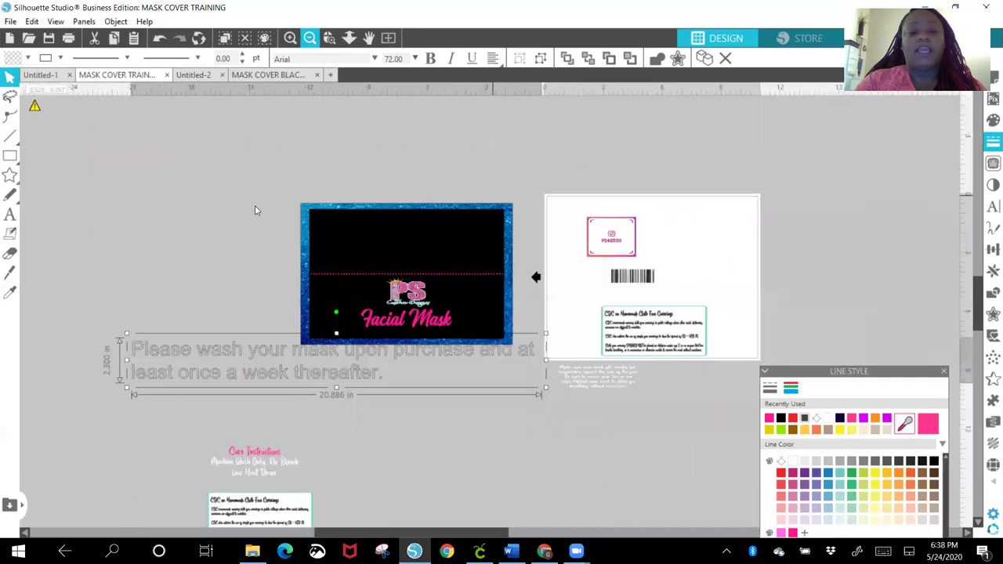
pyautogui.moveTo(247, 370); pyautogui.dragTo(215, 410)
pyautogui.doubleClick(212, 407)
pyautogui.moveTo(508, 397); pyautogui.dragTo(738, 390)
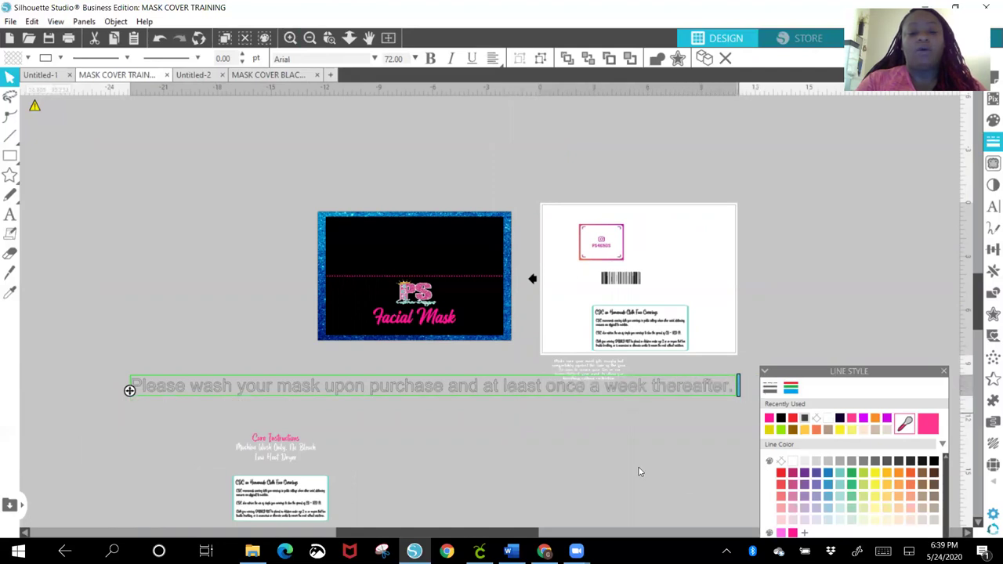
pyautogui.click(450, 403)
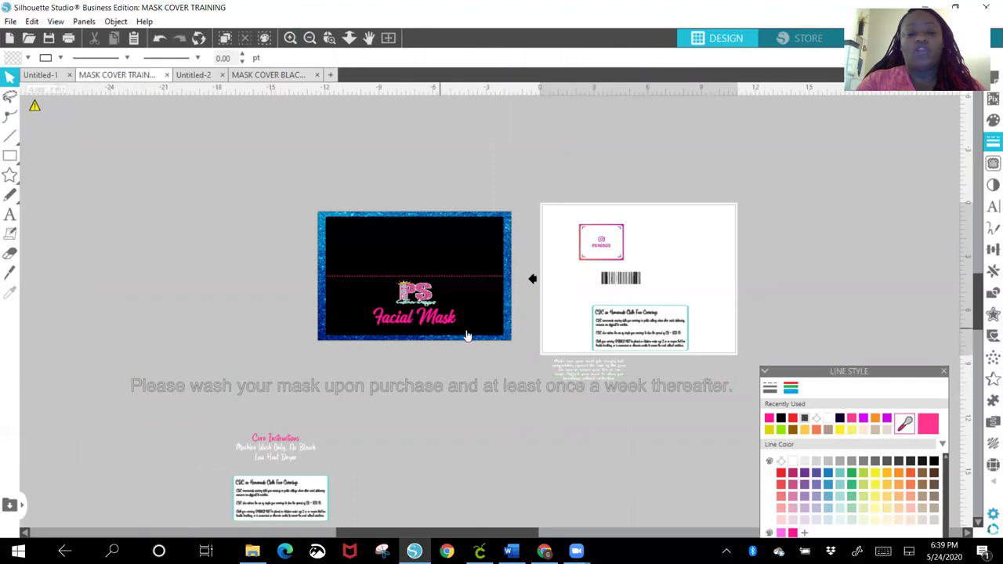
# - Scale the one-line care text down to about 16.4 in wide and place it directly beneath the glitter-bordered panel
pyautogui.click(151, 390)
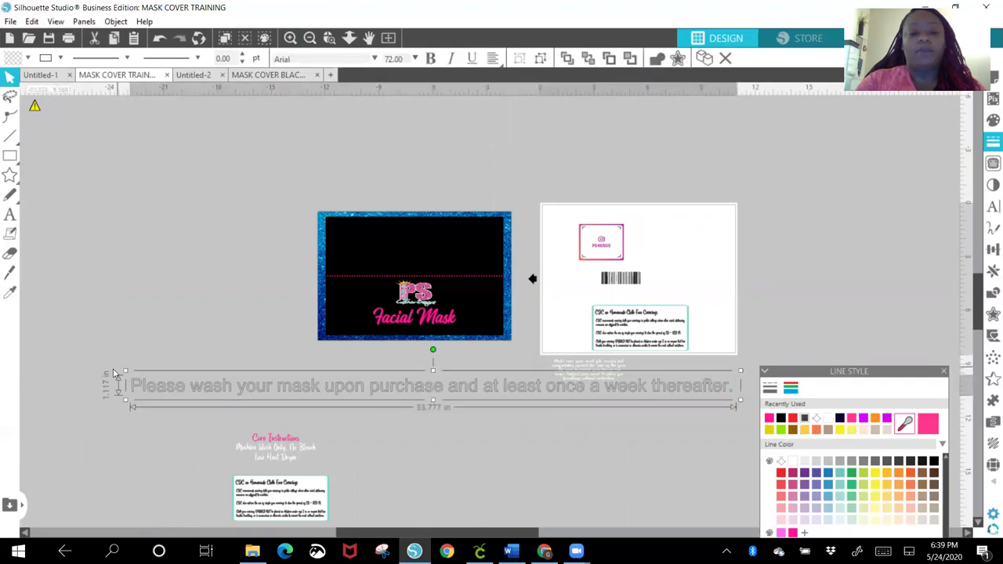
pyautogui.moveTo(126, 372); pyautogui.dragTo(416, 393)
pyautogui.moveTo(536, 398); pyautogui.dragTo(283, 373)
pyautogui.moveTo(361, 382); pyautogui.dragTo(351, 354)
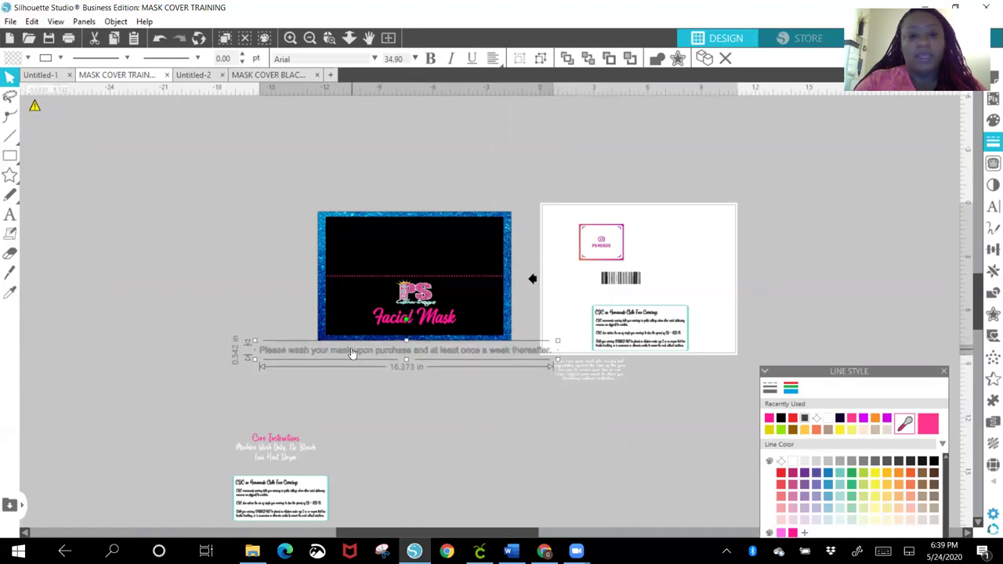
# - Change the care text's font to Impact and narrow its text box to about 14.9 in to fit the line
pyautogui.click(387, 38)
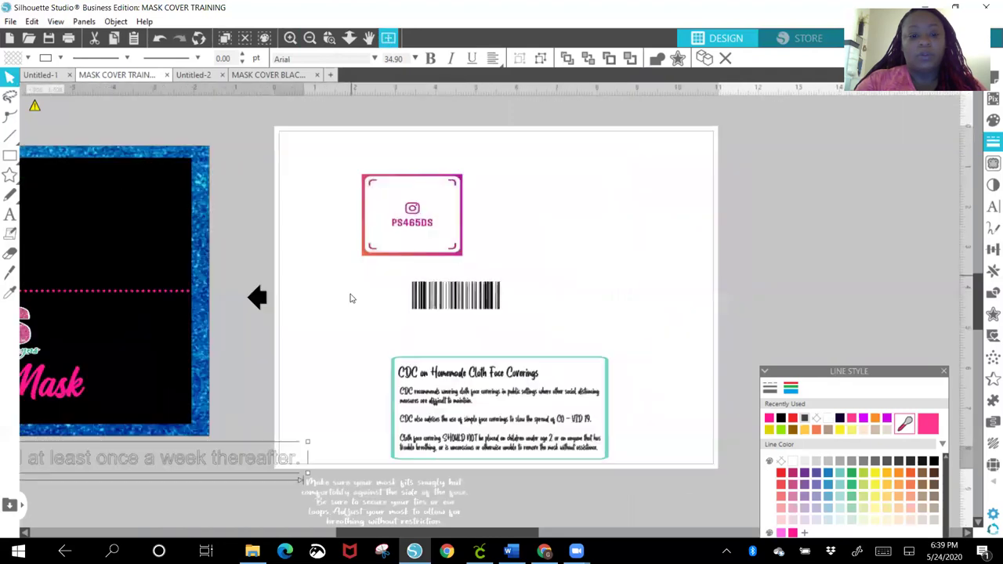
pyautogui.moveTo(449, 521); pyautogui.dragTo(278, 525)
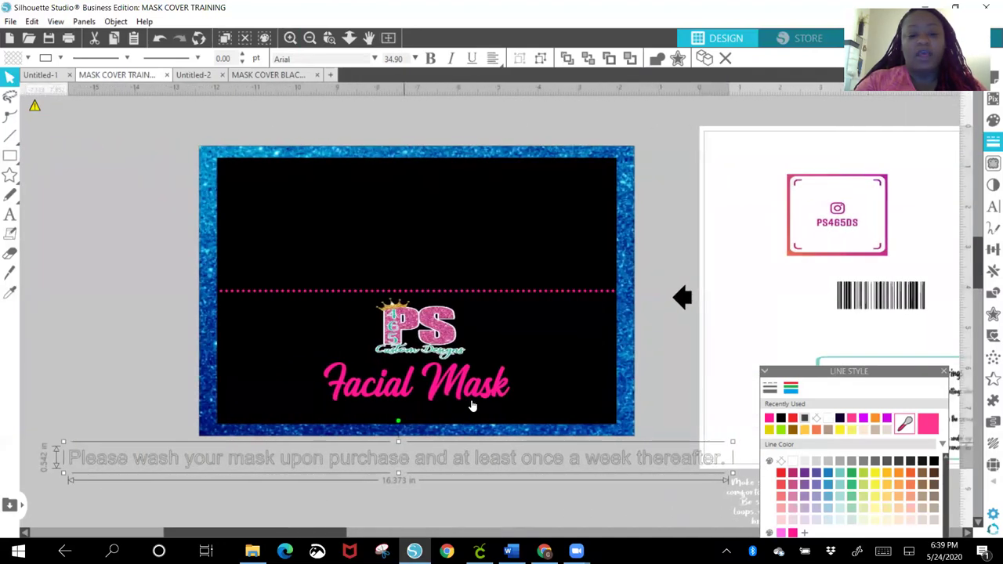
pyautogui.click(993, 206)
pyautogui.click(810, 205)
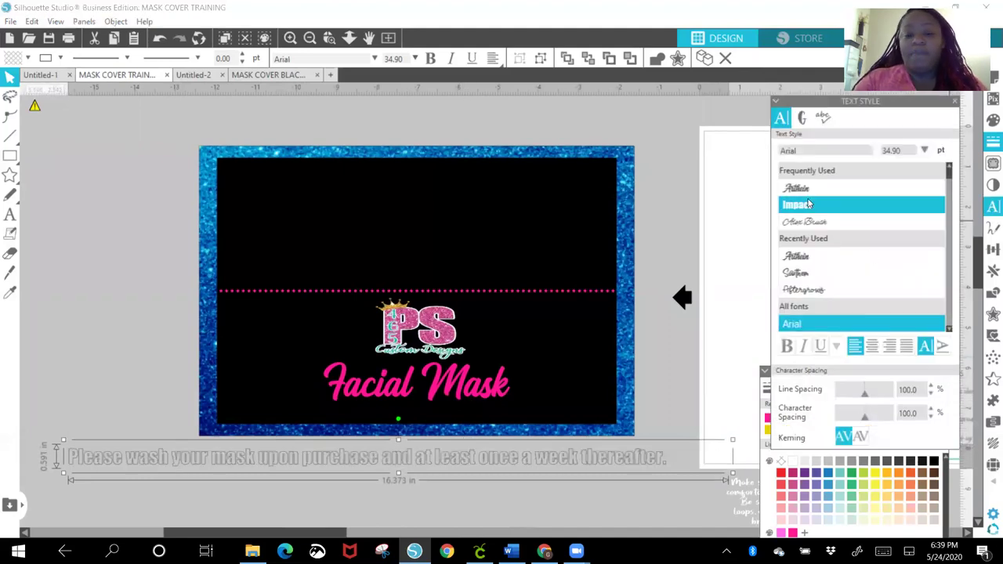
pyautogui.doubleClick(623, 464)
pyautogui.moveTo(733, 461); pyautogui.dragTo(672, 462)
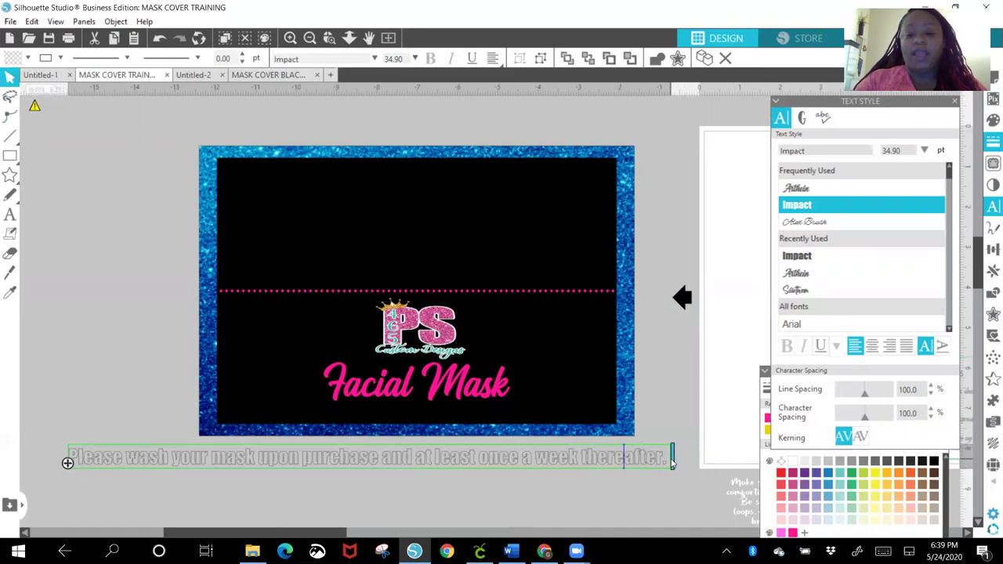
pyautogui.click(584, 502)
# - Fill the care text with a blue sampled from the glitter border and give its outline the same blue
pyautogui.click(470, 465)
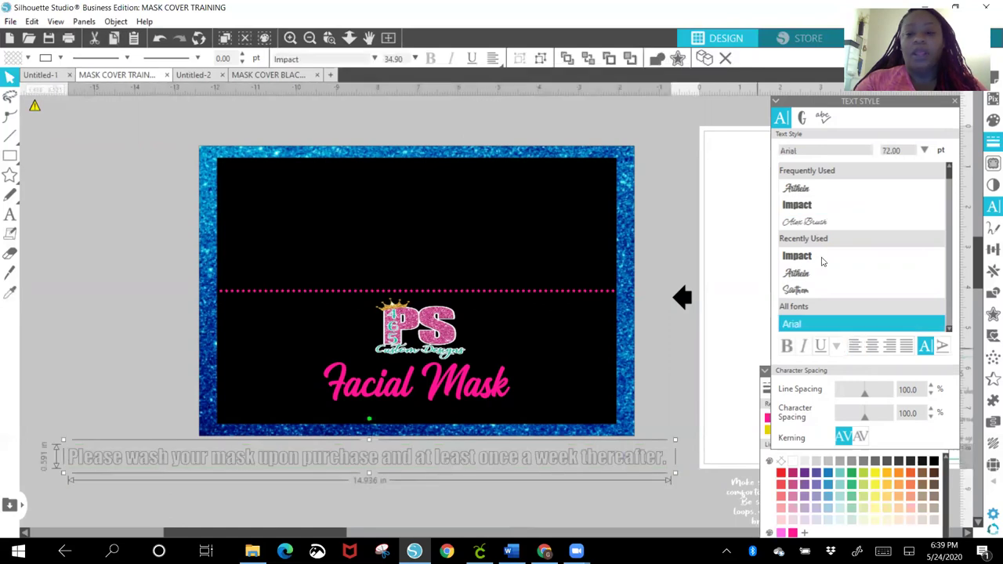
pyautogui.click(992, 120)
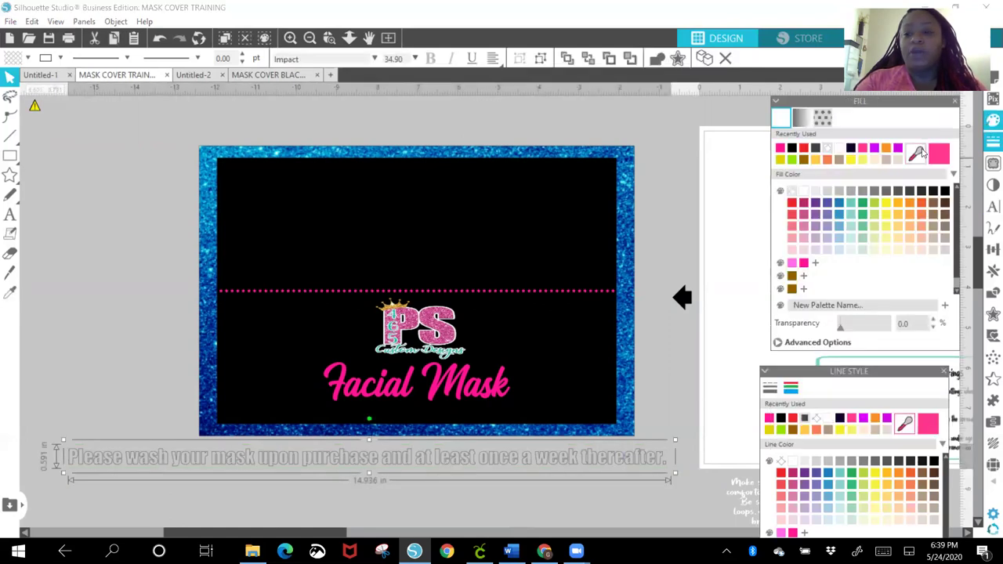
pyautogui.click(916, 154)
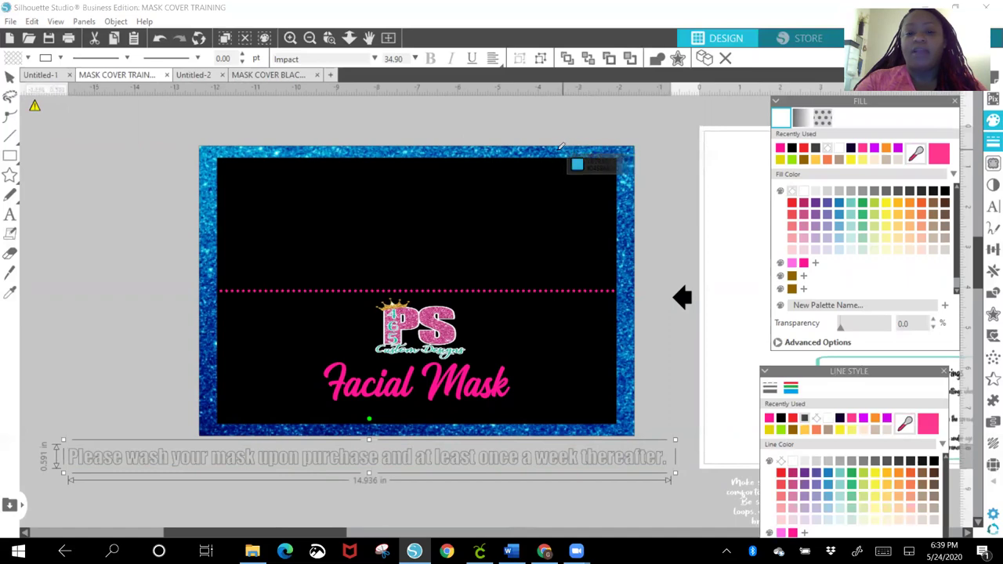
pyautogui.click(492, 150)
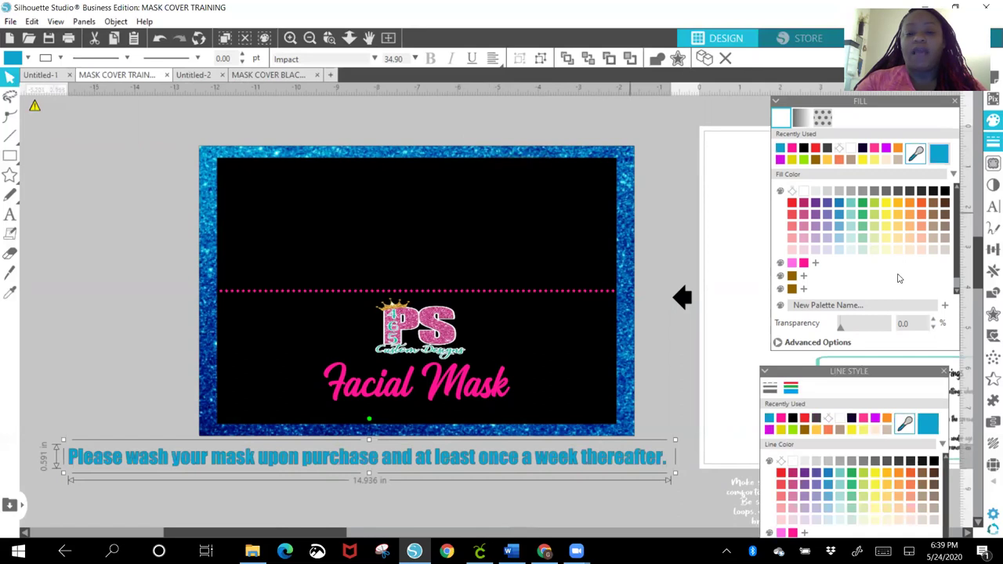
pyautogui.click(991, 146)
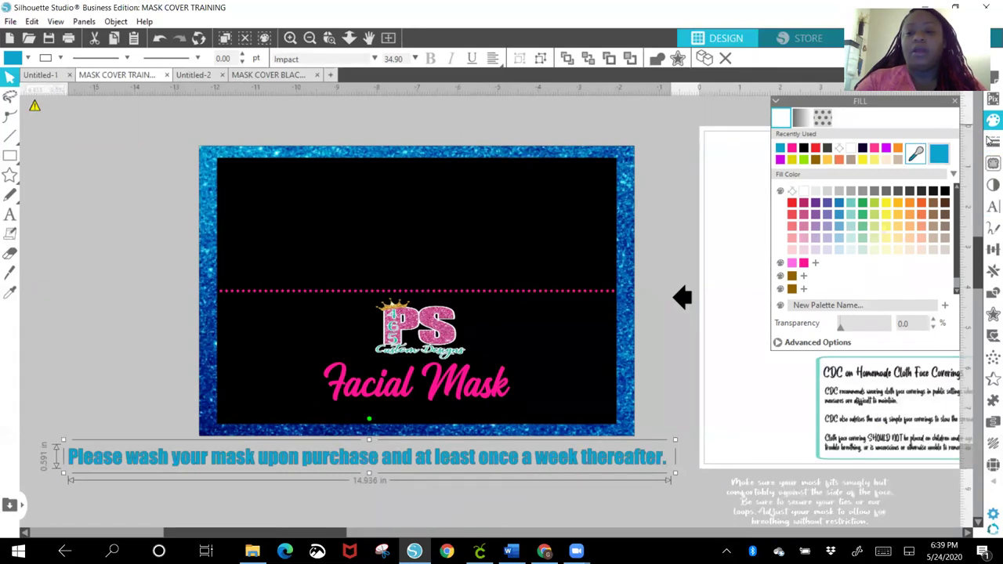
pyautogui.click(991, 141)
pyautogui.click(802, 119)
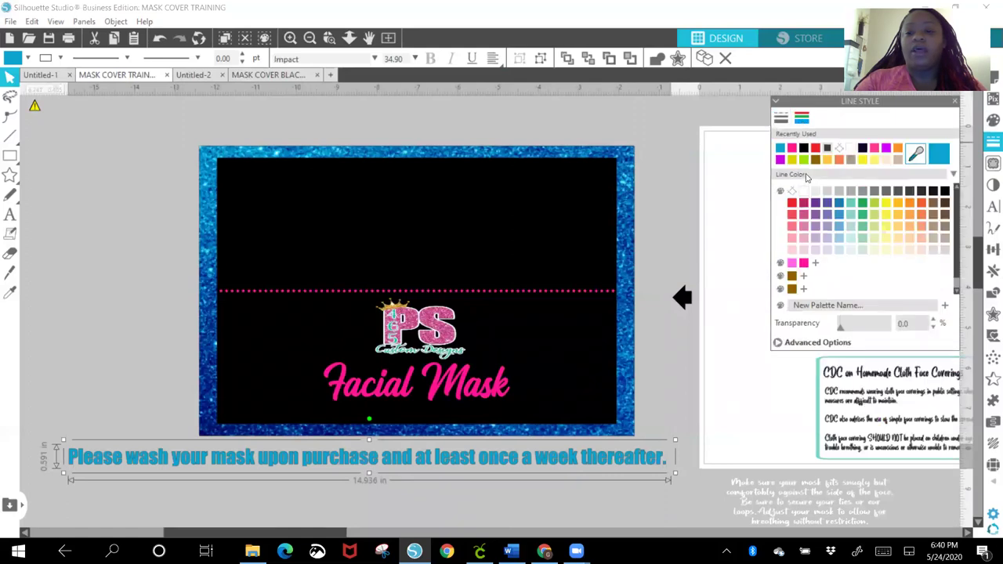
pyautogui.click(780, 150)
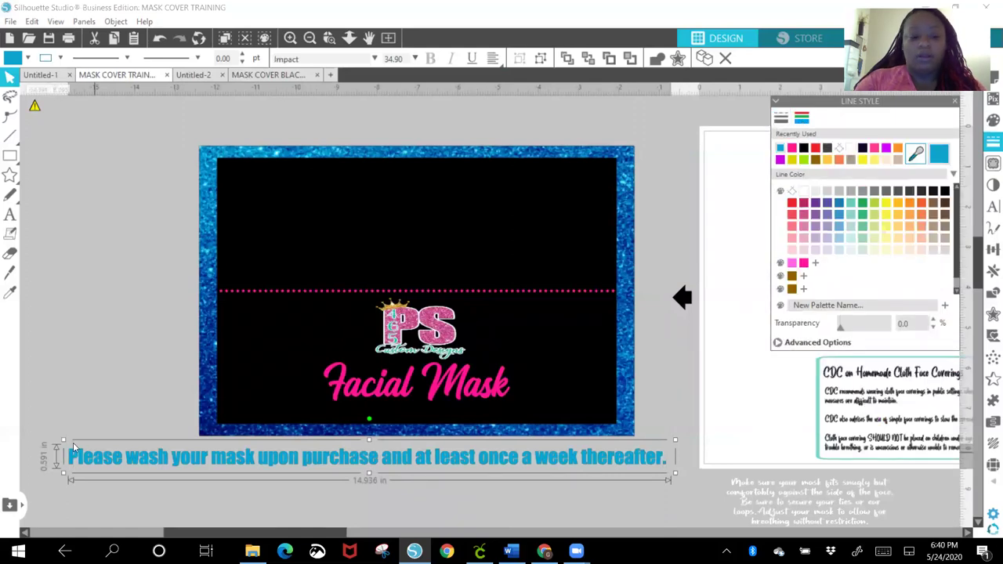
# - Scale the care text down to about 22 pt and position it inside the black panel below the "Facial Mask" title
pyautogui.moveTo(63, 441); pyautogui.dragTo(200, 473)
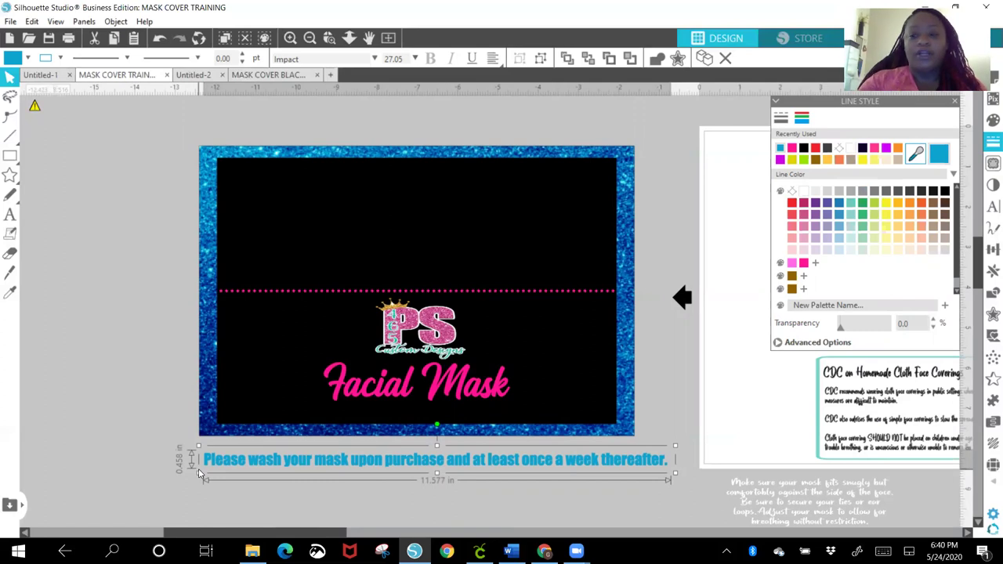
pyautogui.moveTo(289, 470); pyautogui.dragTo(298, 415)
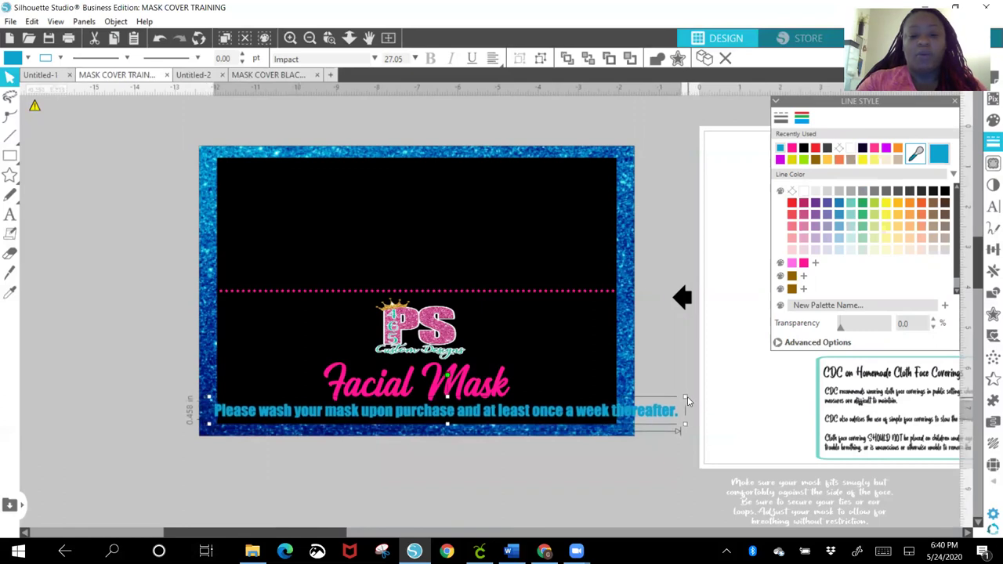
pyautogui.moveTo(665, 404); pyautogui.dragTo(603, 403)
pyautogui.moveTo(433, 415); pyautogui.dragTo(447, 415)
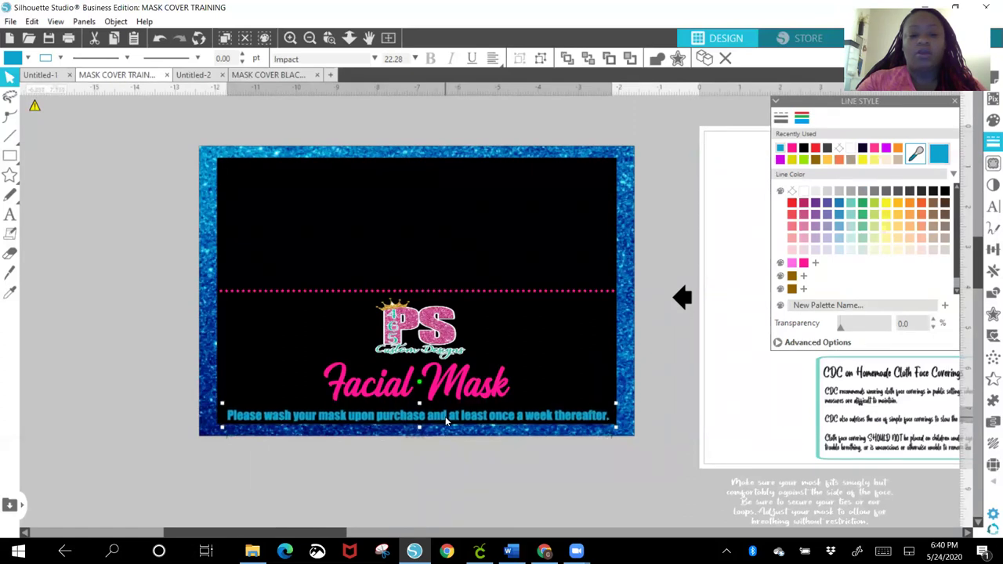
pyautogui.click(429, 459)
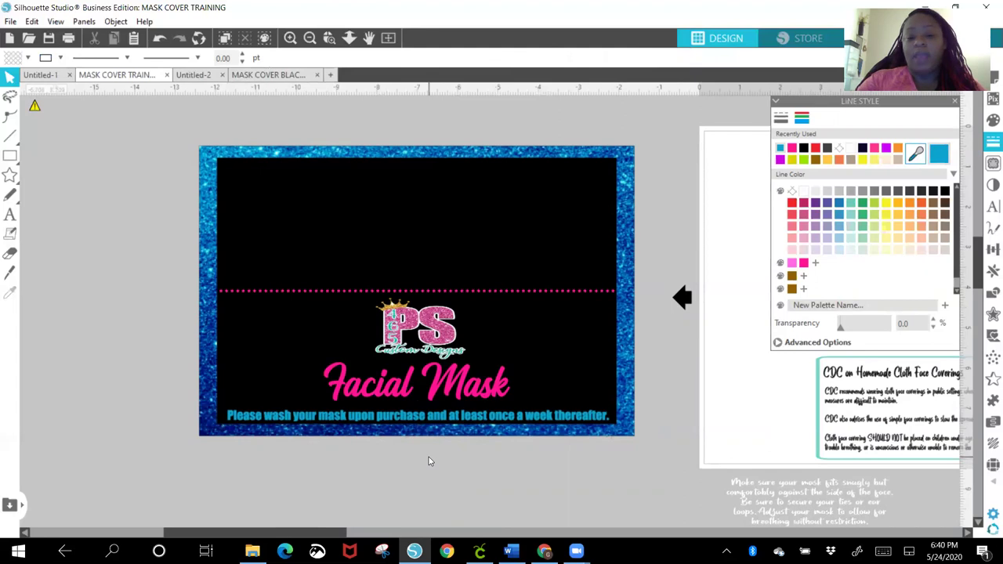
# - Add a new text object beside the panel reading "Thank you for your order"
pyautogui.click(10, 216)
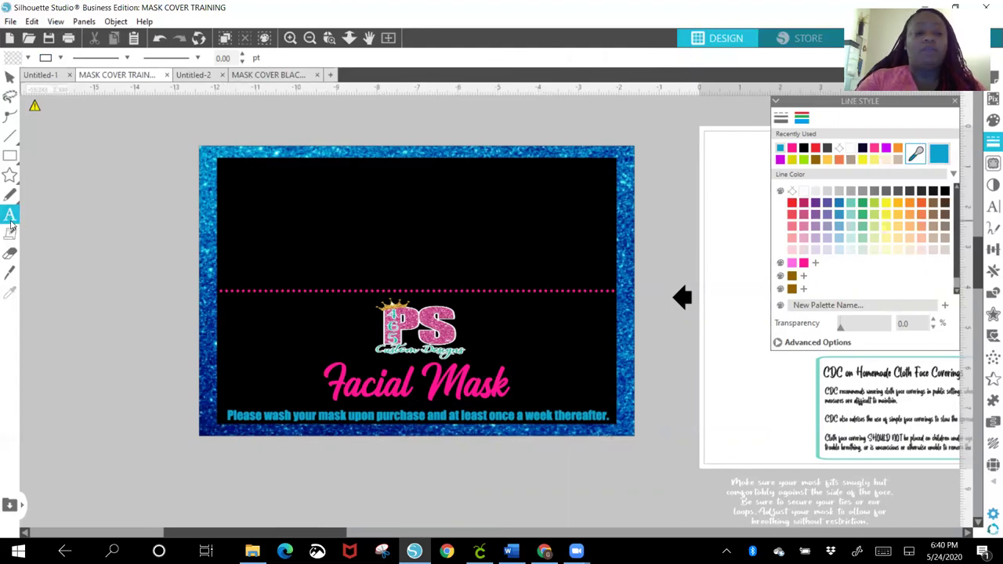
pyautogui.click(34, 303)
pyautogui.write('Thanmk')
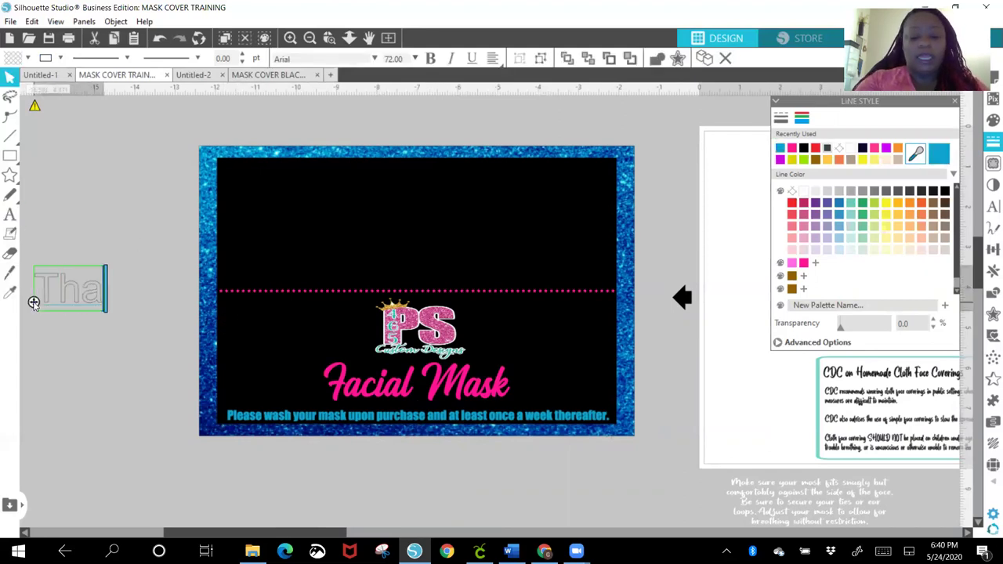
pyautogui.press('BackSpace')
pyautogui.press('BackSpace')
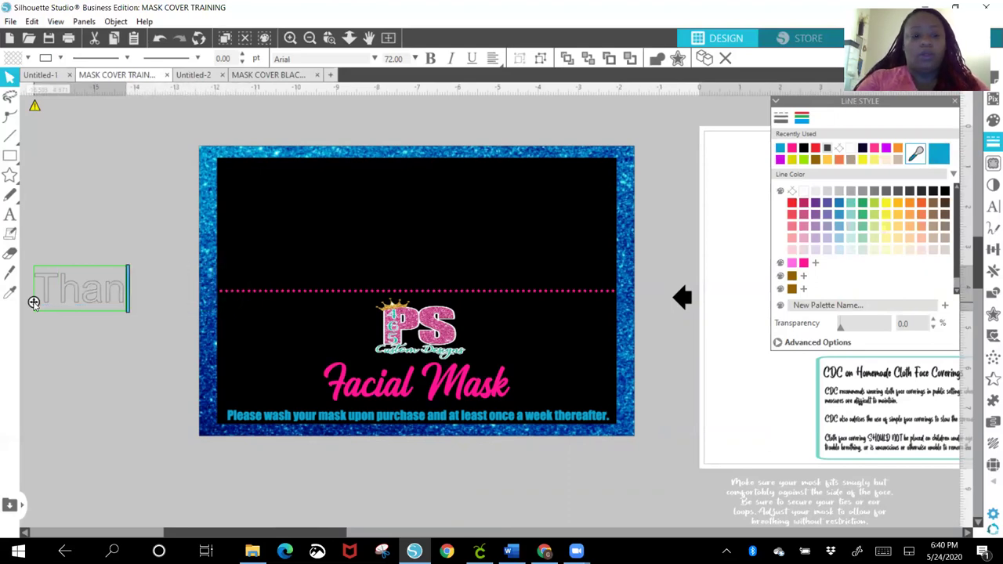
pyautogui.write('k you for')
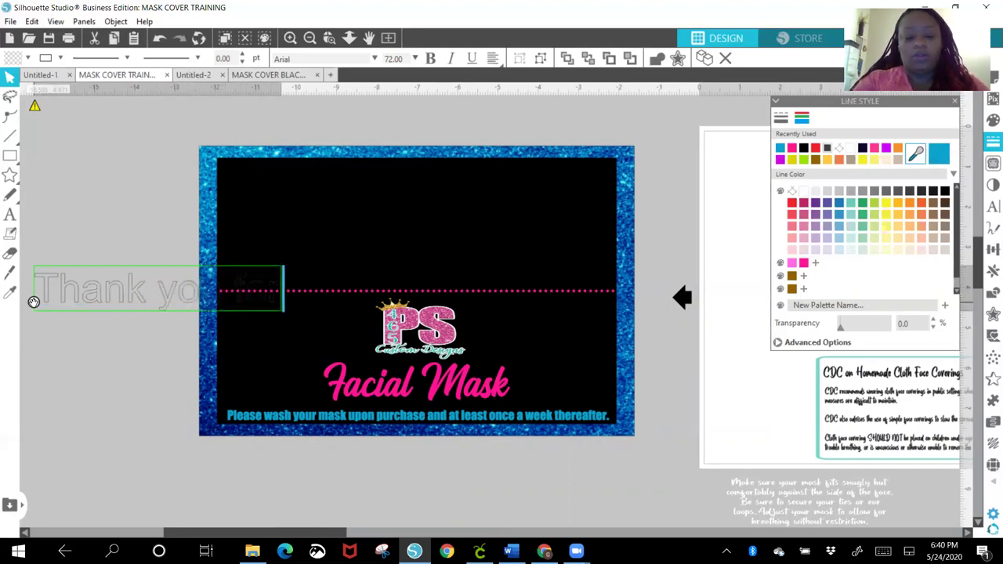
pyautogui.write(' your')
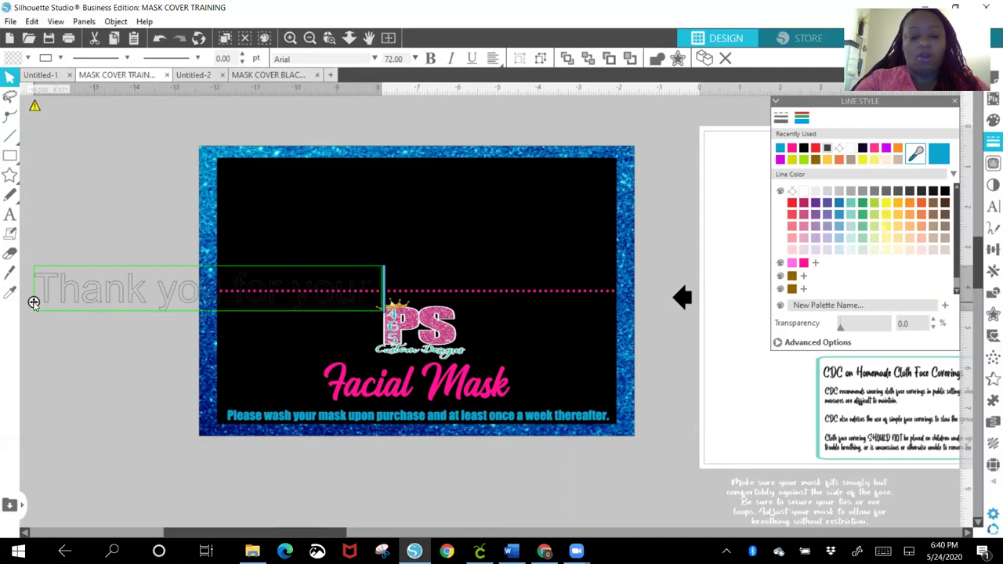
pyautogui.write(' order')
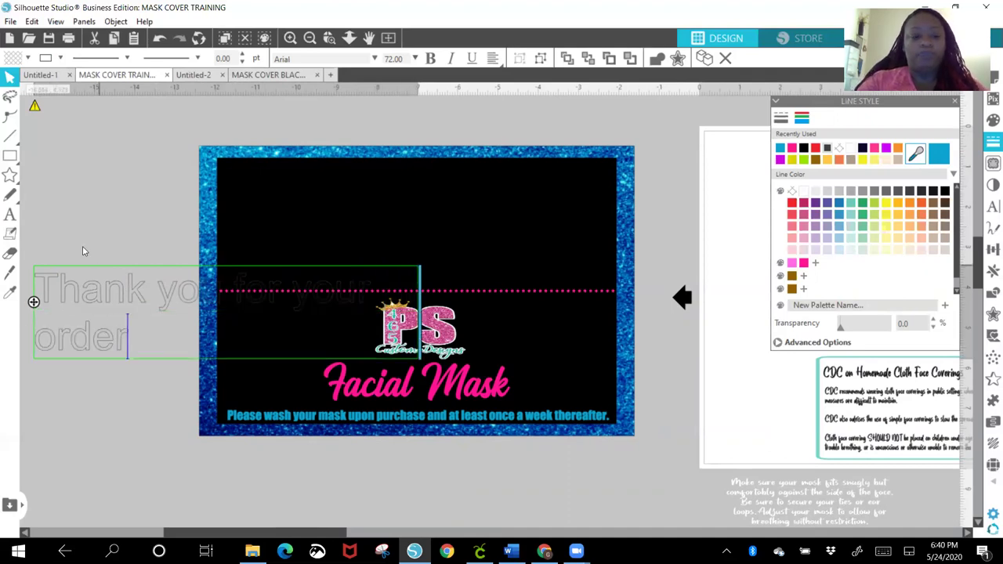
pyautogui.click(84, 251)
# - Move the thank-you text below the panel and widen its text box so it fits on one line
pyautogui.moveTo(83, 292); pyautogui.dragTo(85, 468)
pyautogui.moveTo(429, 476); pyautogui.dragTo(518, 473)
pyautogui.doubleClick(333, 490)
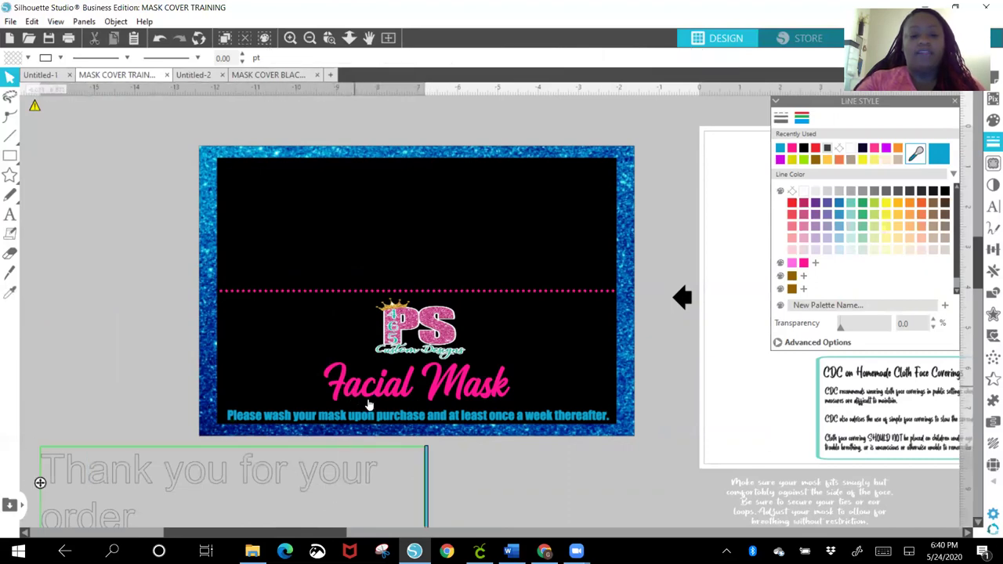
pyautogui.moveTo(446, 476); pyautogui.dragTo(488, 474)
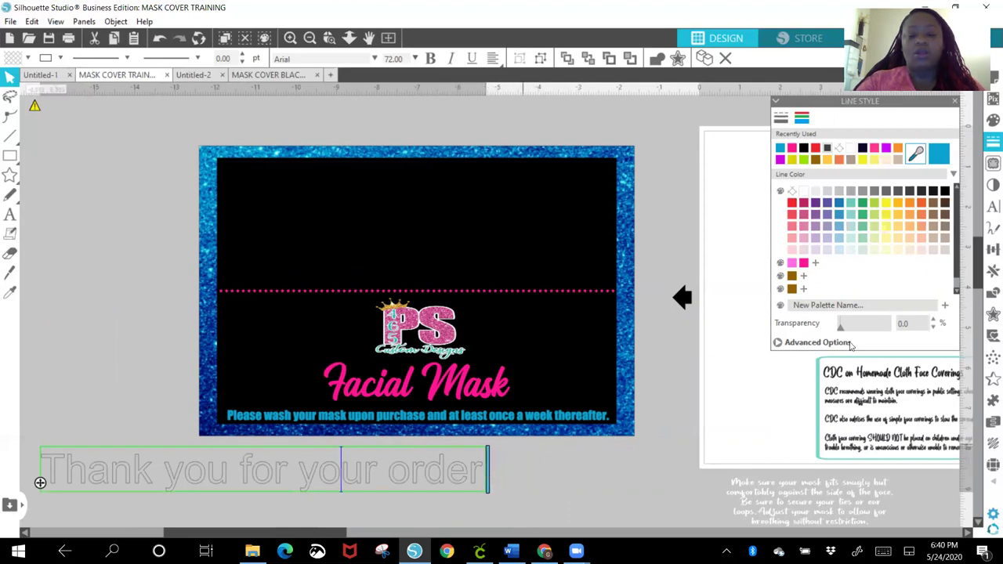
# - Change the thank-you text from Arial to the brush-script font used for the "Facial Mask" title
pyautogui.click(580, 468)
pyautogui.click(404, 486)
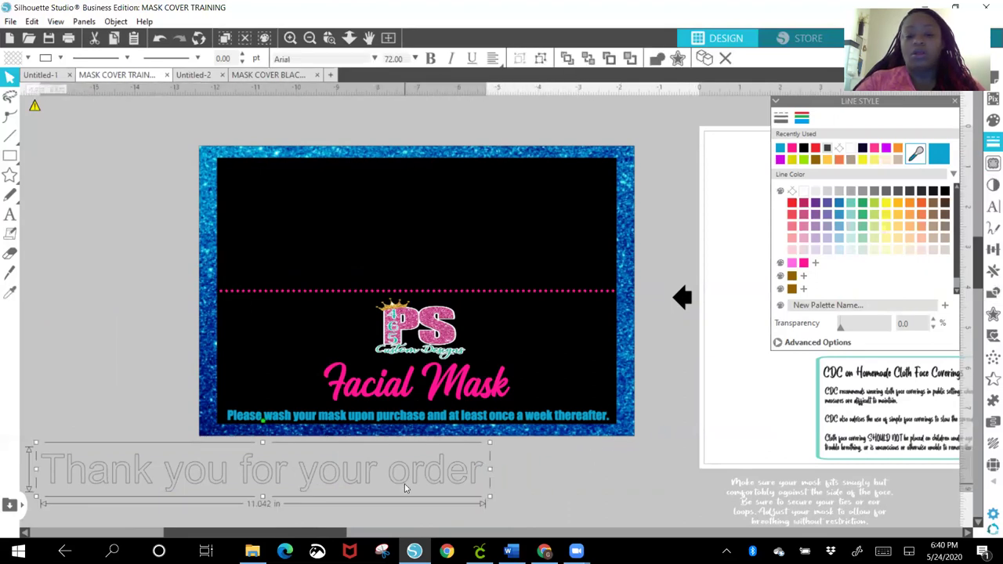
pyautogui.click(992, 206)
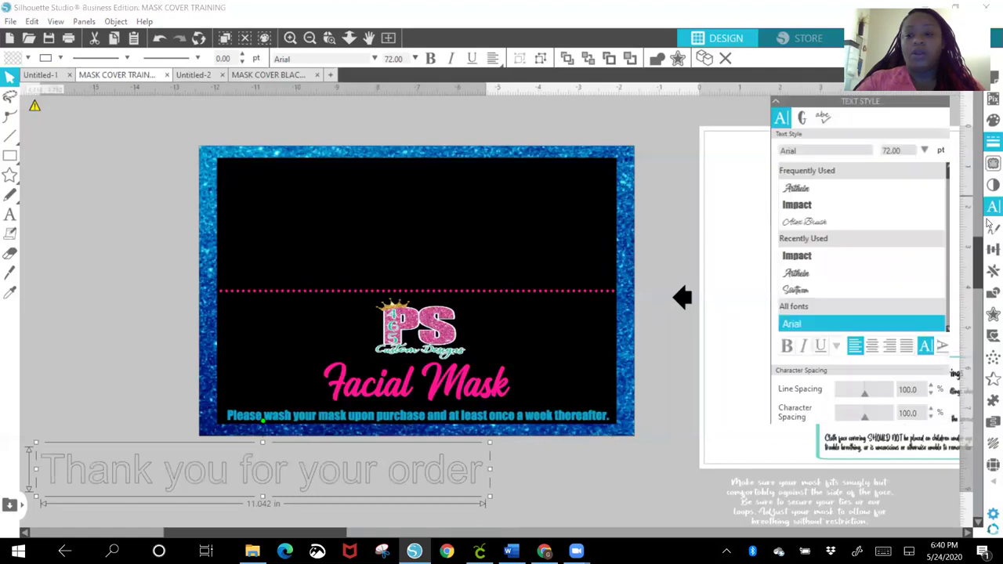
pyautogui.click(812, 275)
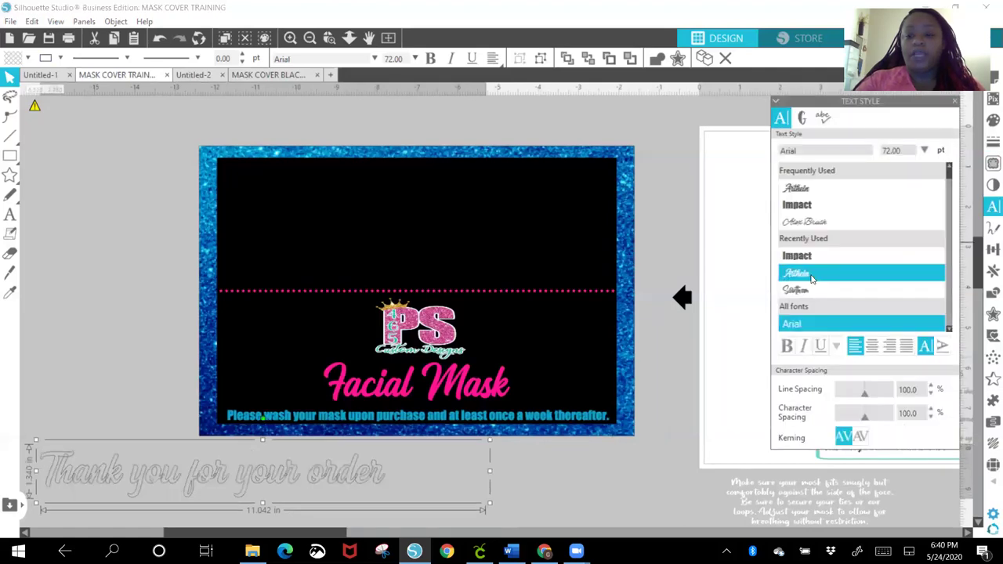
# - Weld the thank-you lettering into a compound path and scale it down to about 3.37 in wide
pyautogui.click(991, 293)
pyautogui.click(810, 139)
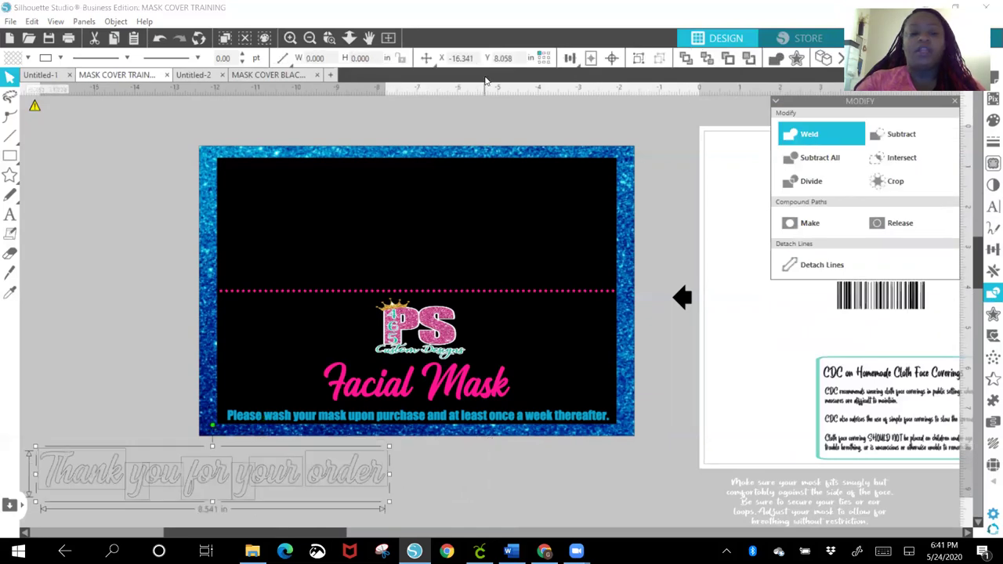
pyautogui.click(117, 22)
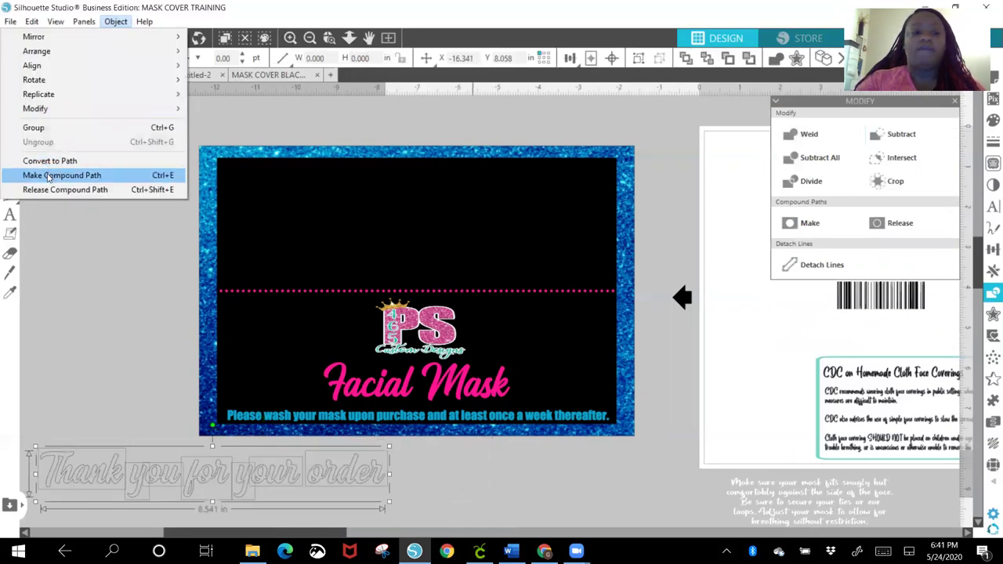
pyautogui.click(47, 175)
pyautogui.moveTo(35, 447); pyautogui.dragTo(241, 492)
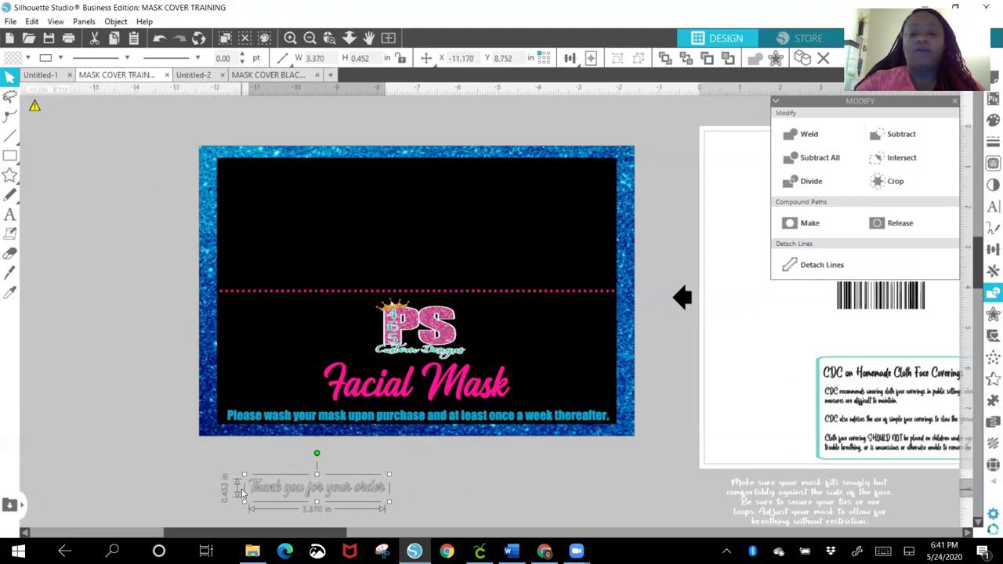
# - Give the thank-you text a pink fill and a matching pink outline
pyautogui.click(990, 122)
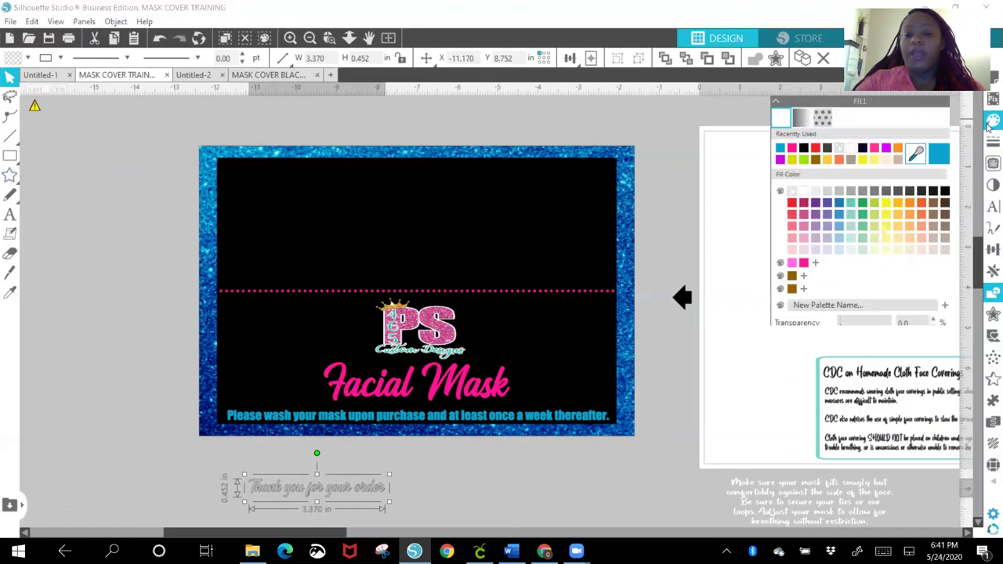
pyautogui.click(793, 150)
pyautogui.click(993, 141)
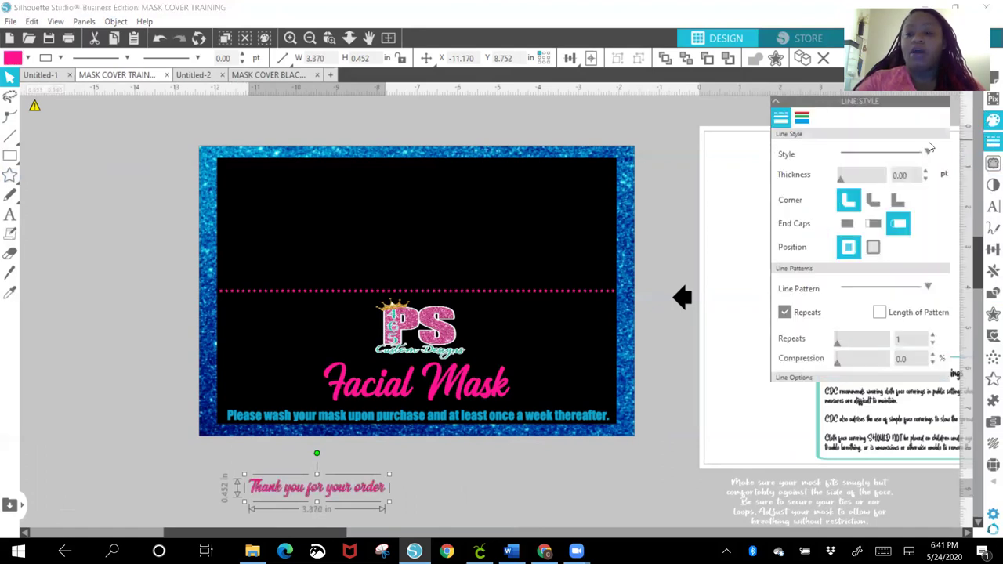
pyautogui.click(803, 120)
pyautogui.click(780, 149)
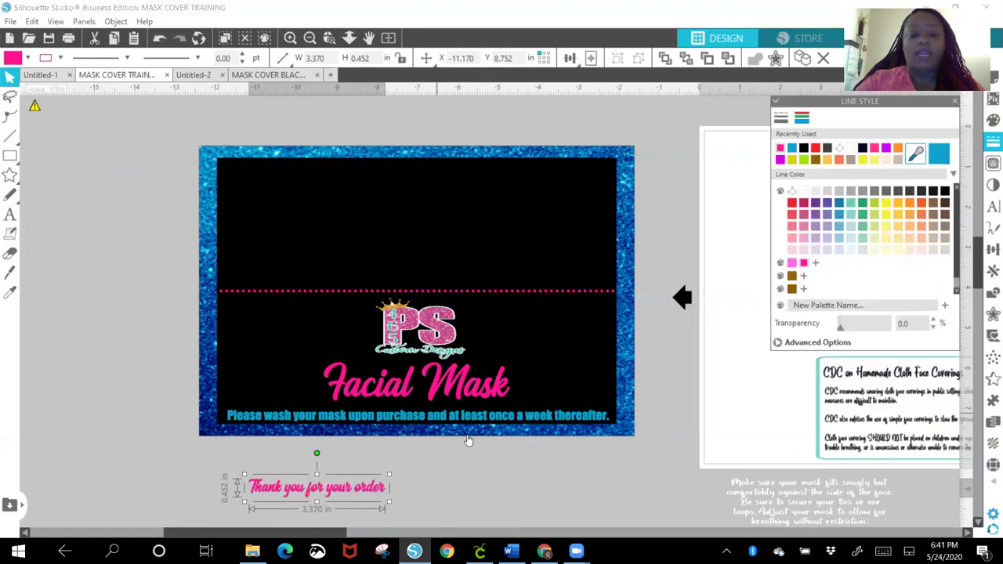
pyautogui.click(441, 485)
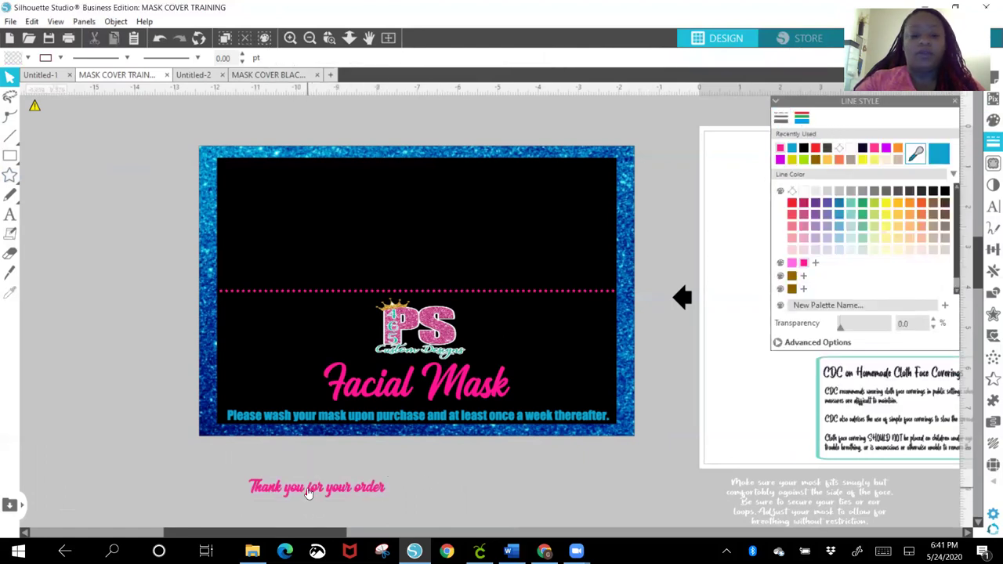
# - Move the thank-you text into the black panel, just below the dotted divider and left of the logo
pyautogui.rightClick(308, 491)
pyautogui.click(233, 455)
pyautogui.click(309, 491)
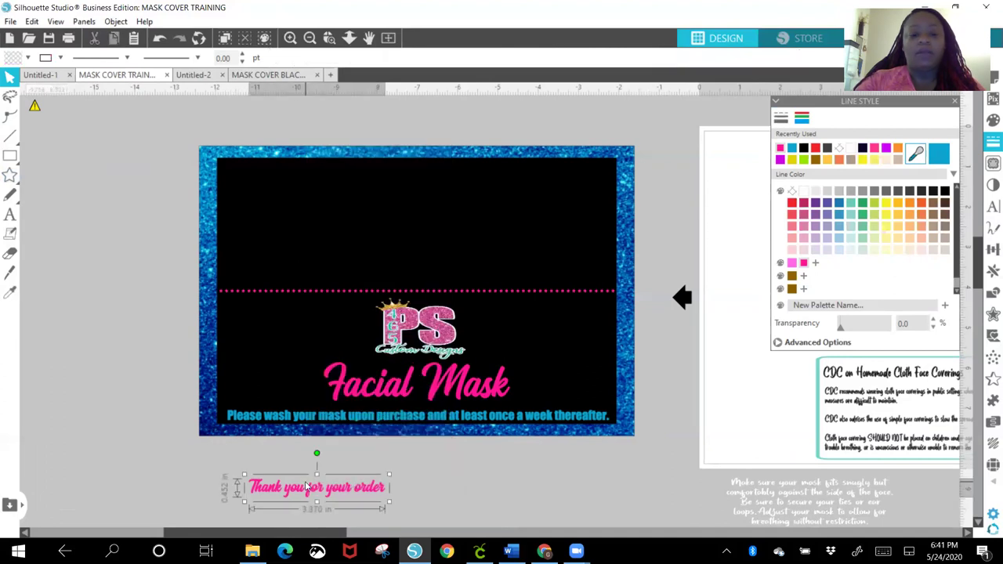
pyautogui.moveTo(309, 490); pyautogui.dragTo(277, 433)
pyautogui.moveTo(262, 366); pyautogui.dragTo(279, 315)
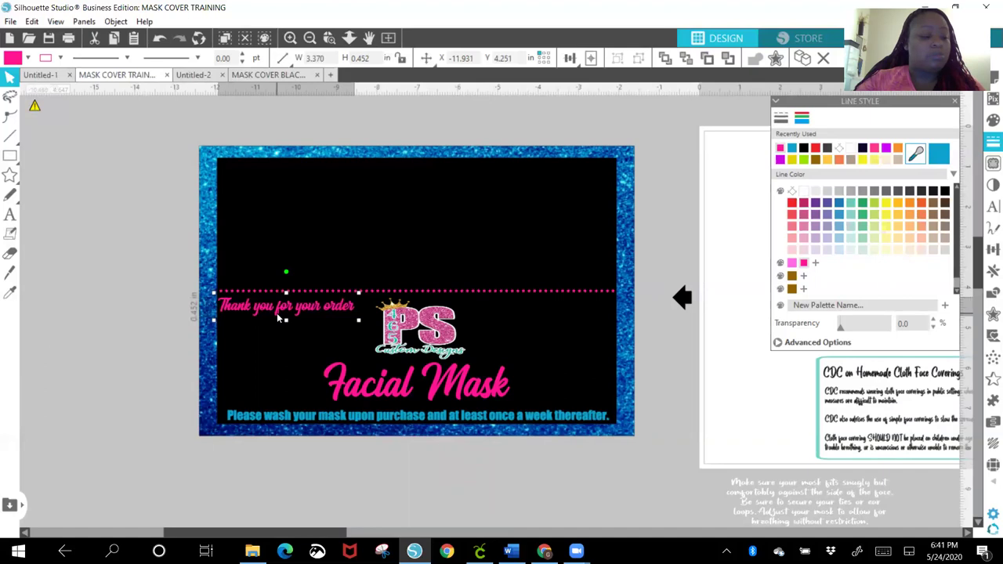
pyautogui.moveTo(277, 316); pyautogui.dragTo(278, 318)
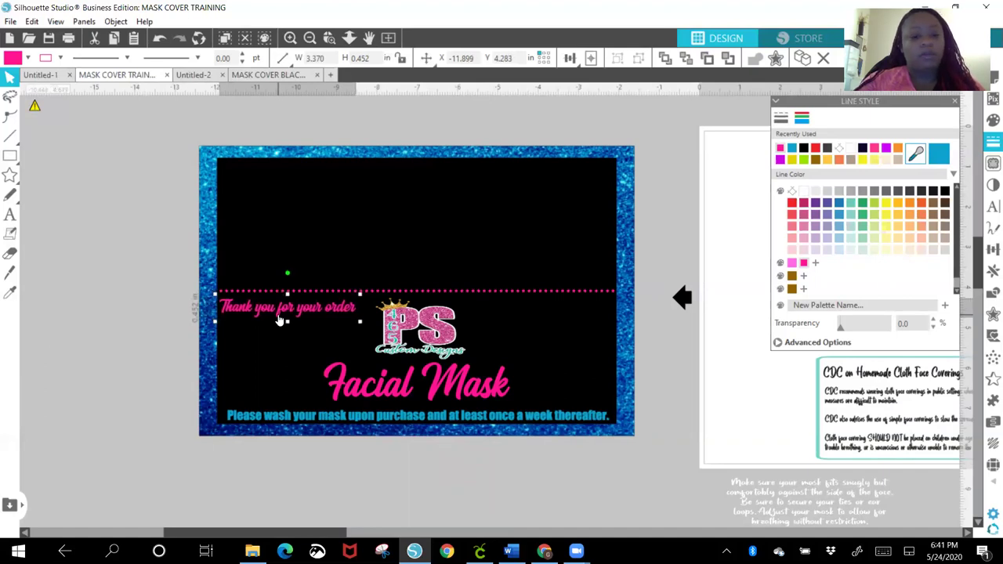
# - Recolor the thank-you text's outline and fill with the blue used for the washing instruction
pyautogui.click(792, 148)
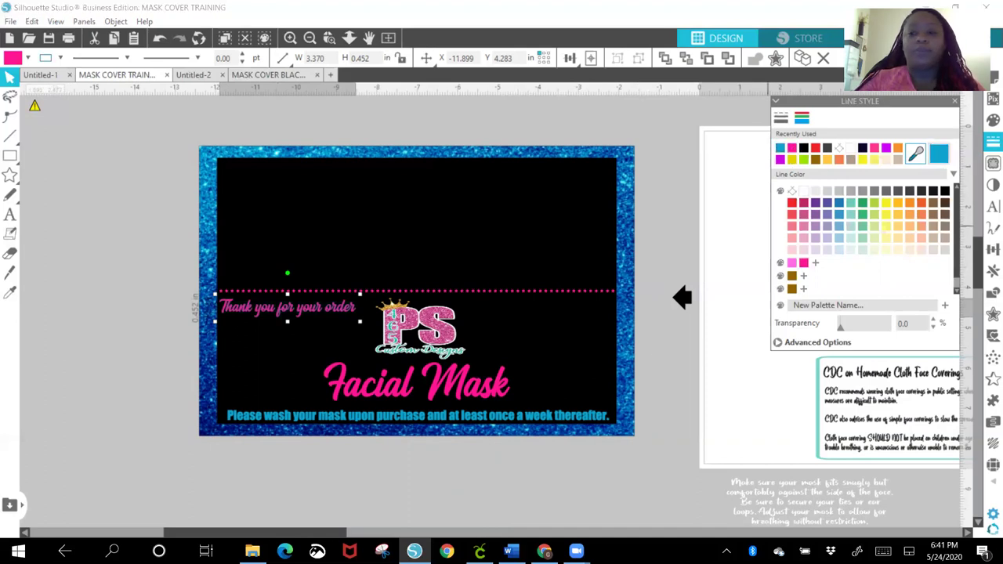
pyautogui.click(993, 119)
pyautogui.click(781, 148)
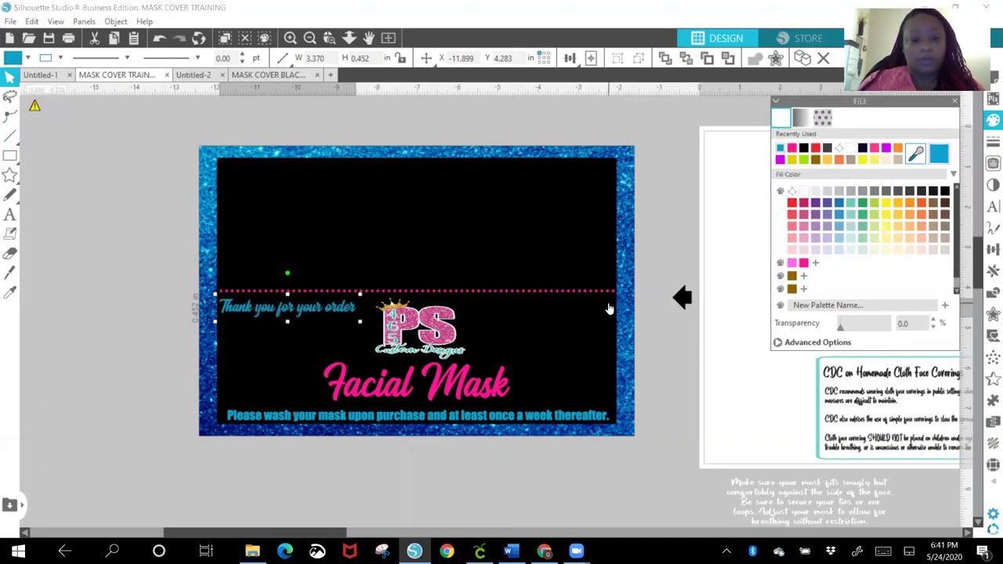
pyautogui.click(471, 479)
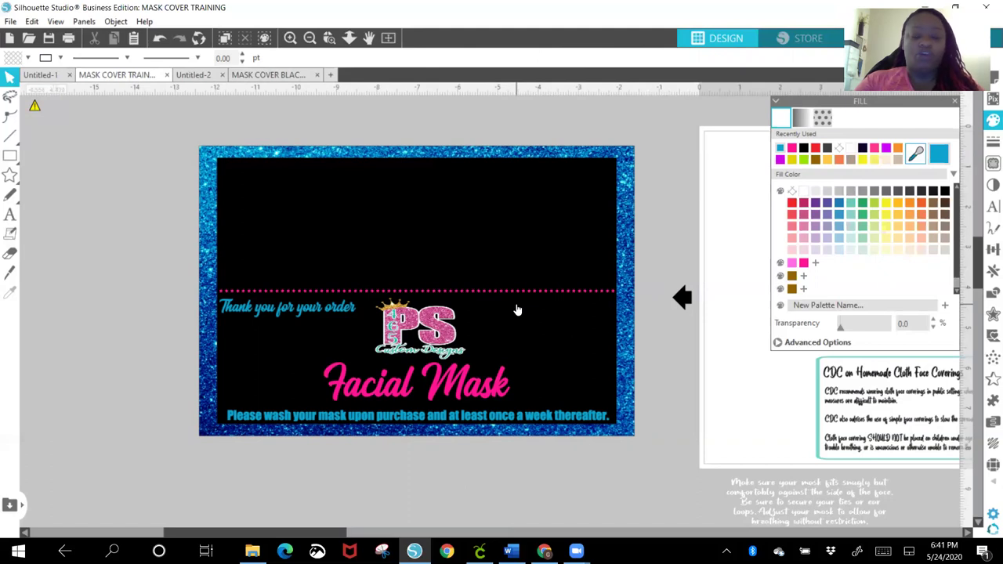
pyautogui.click(10, 214)
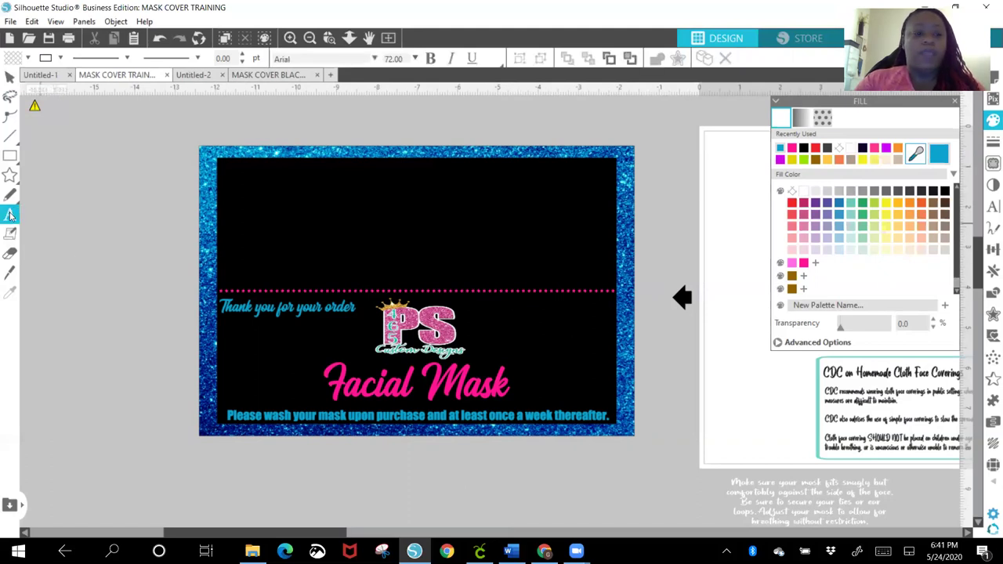
pyautogui.press('Escape')
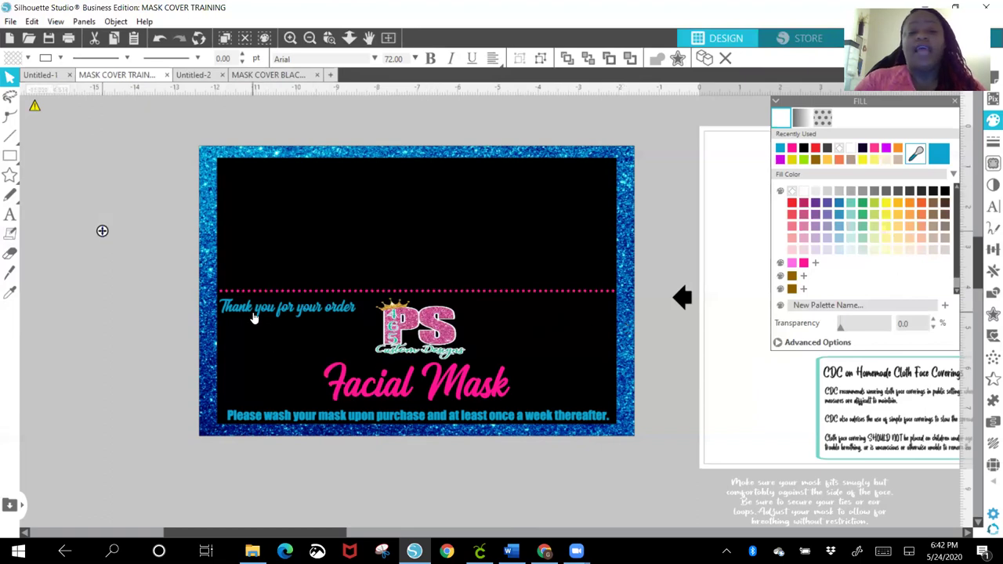
pyautogui.click(149, 303)
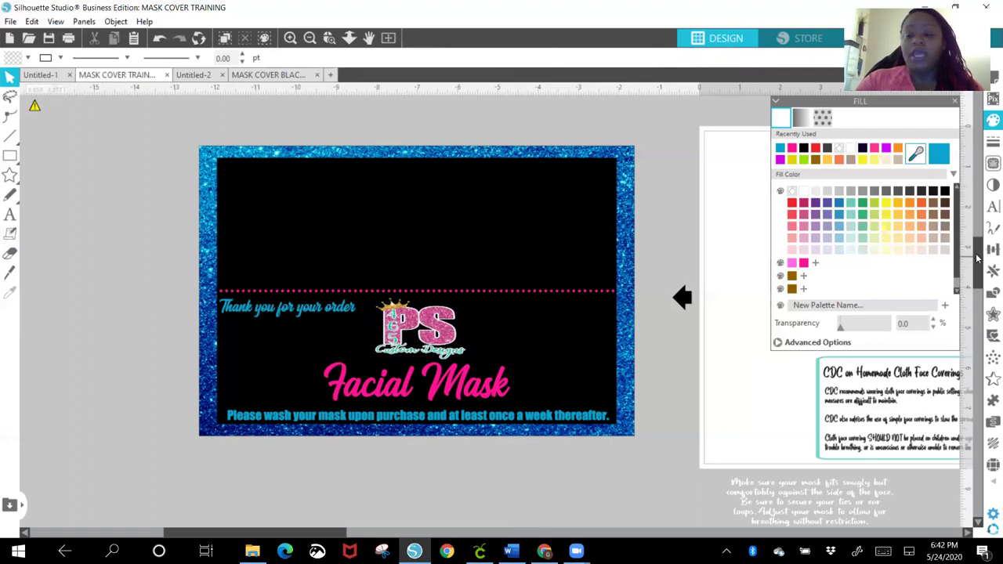
# - Move the barcode off the neighbouring page design to the empty area below the lower-left corner of the glitter border
pyautogui.moveTo(923, 112); pyautogui.dragTo(98, 127)
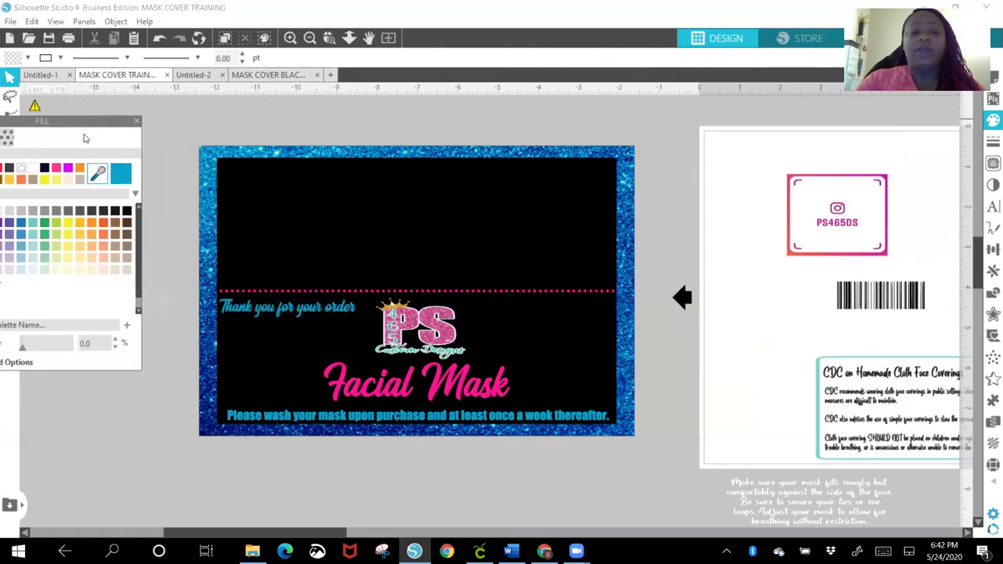
pyautogui.moveTo(81, 122); pyautogui.dragTo(94, 78)
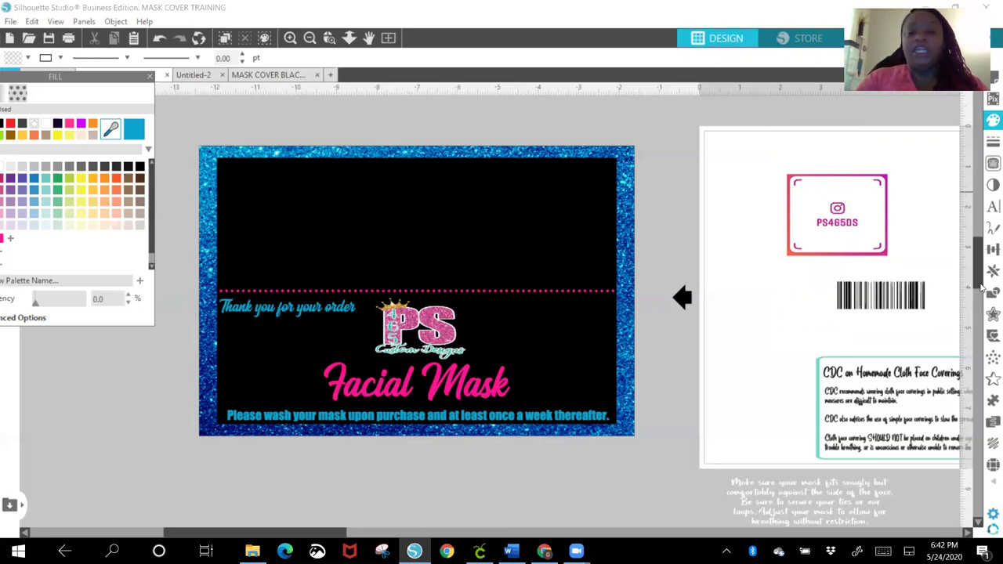
pyautogui.moveTo(880, 301); pyautogui.dragTo(170, 484)
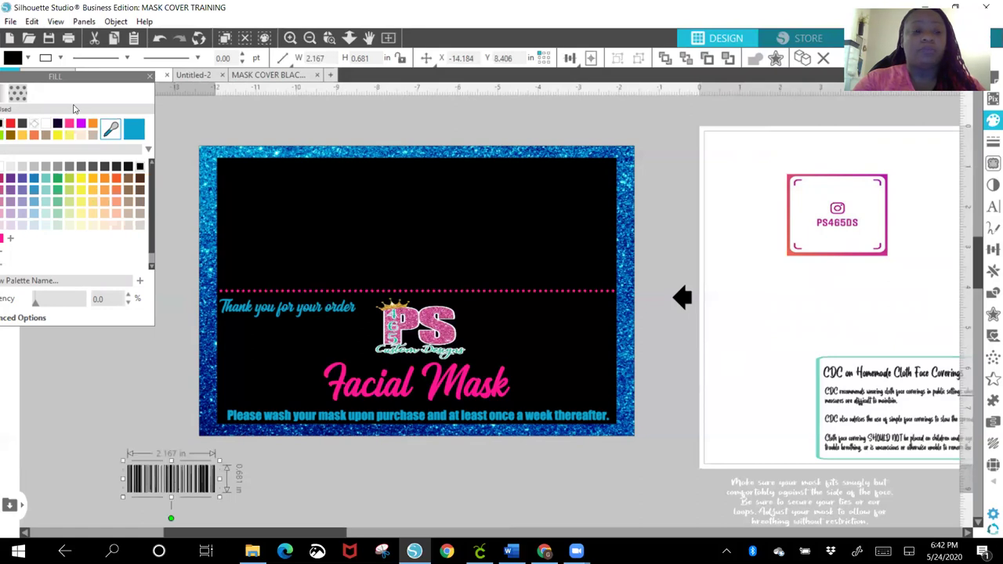
pyautogui.moveTo(71, 77); pyautogui.dragTo(751, 41)
# - Draw a rounded rectangle about 2.62 by 1.10 in around the barcode
pyautogui.moveTo(10, 155); pyautogui.dragTo(49, 157)
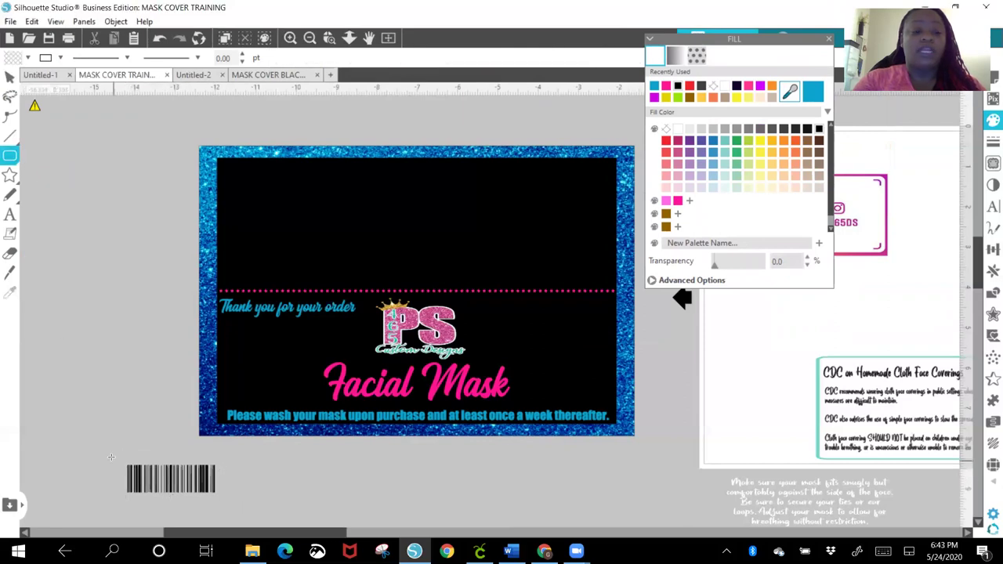
pyautogui.moveTo(116, 465); pyautogui.dragTo(221, 486)
pyautogui.click(11, 75)
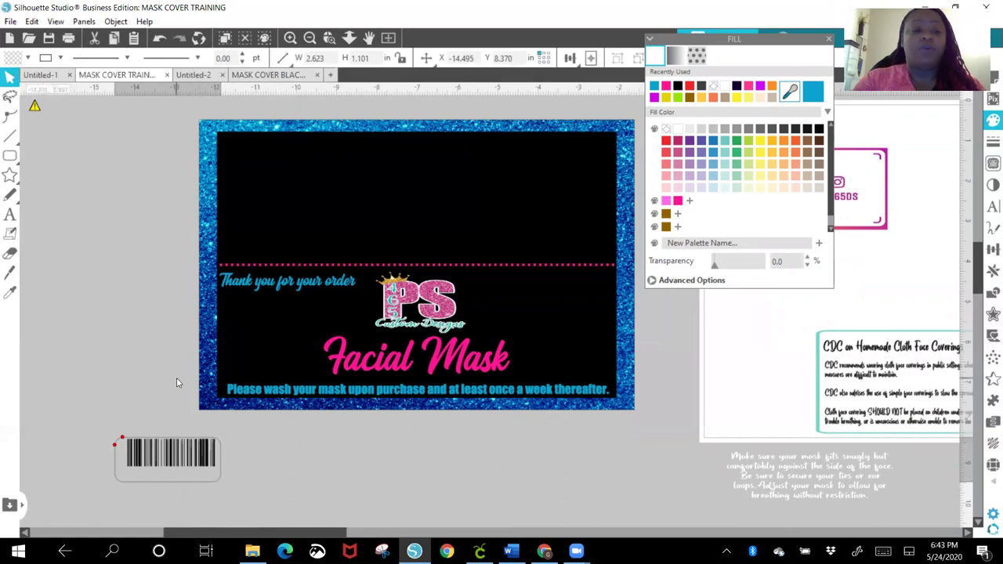
# - Center the barcode horizontally and vertically within the rounded rectangle
pyautogui.click(113, 414)
pyautogui.moveTo(117, 446); pyautogui.dragTo(121, 441)
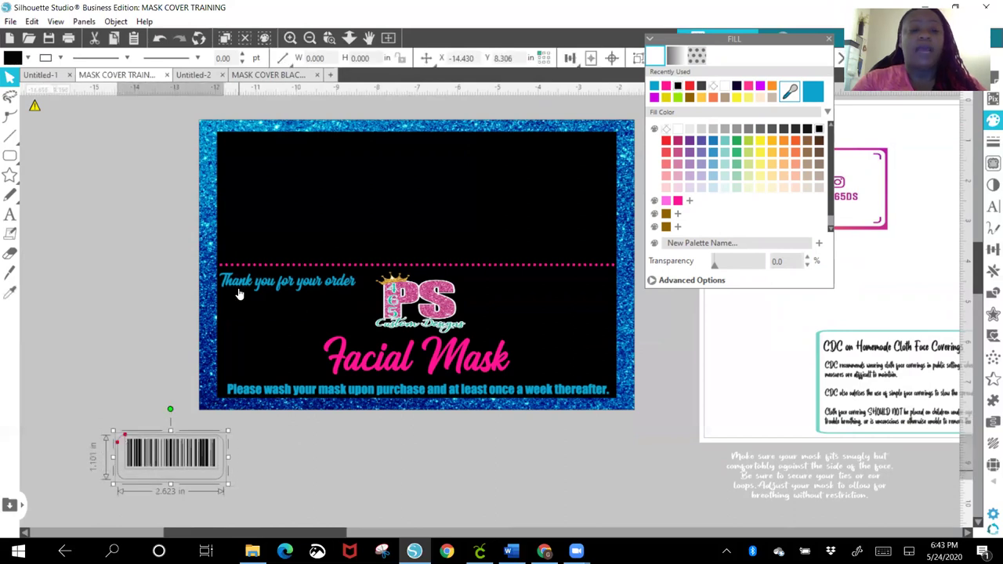
pyautogui.click(570, 58)
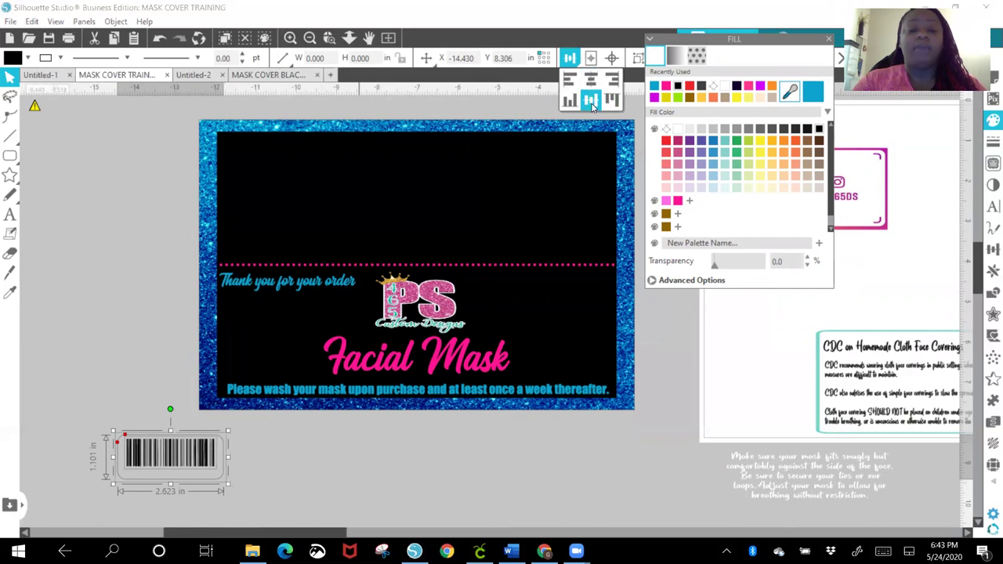
pyautogui.click(592, 105)
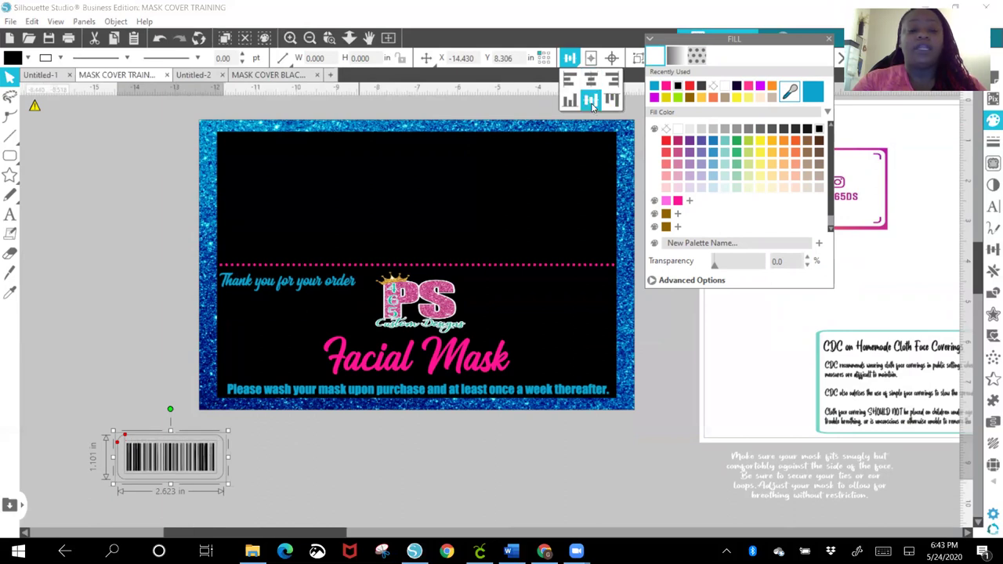
pyautogui.click(401, 465)
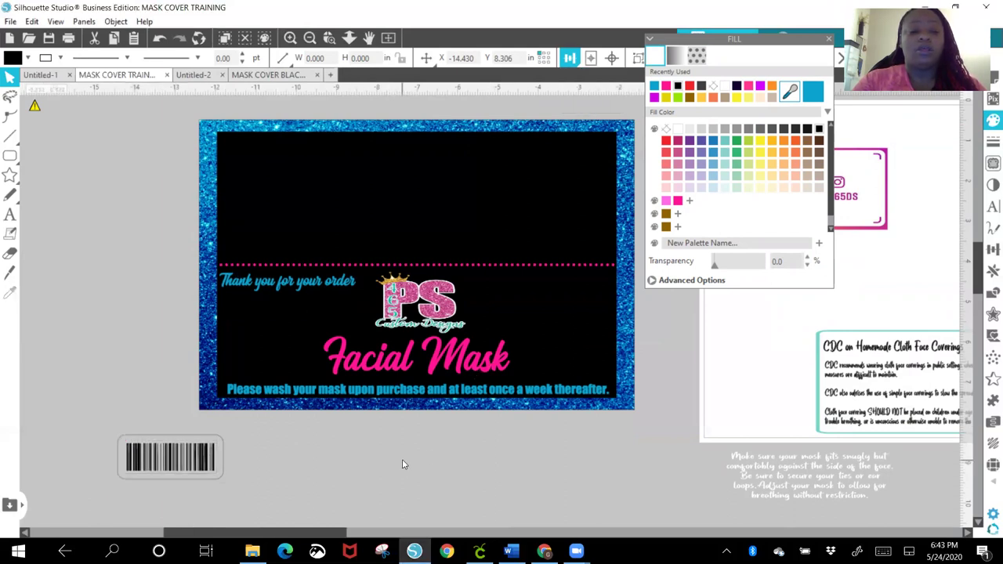
# - Fill the rounded rectangle with pink and send it behind the barcode
pyautogui.click(122, 437)
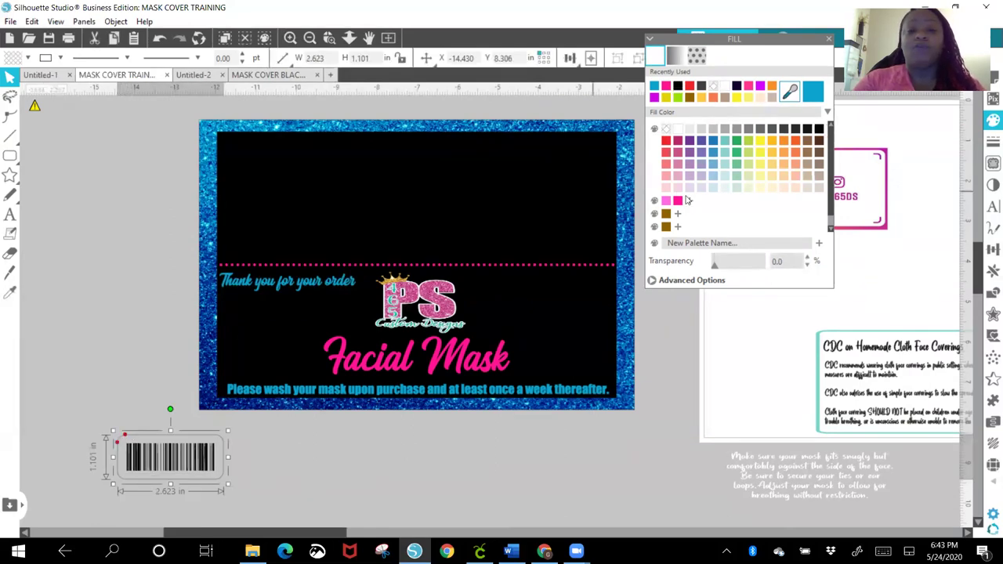
pyautogui.click(666, 87)
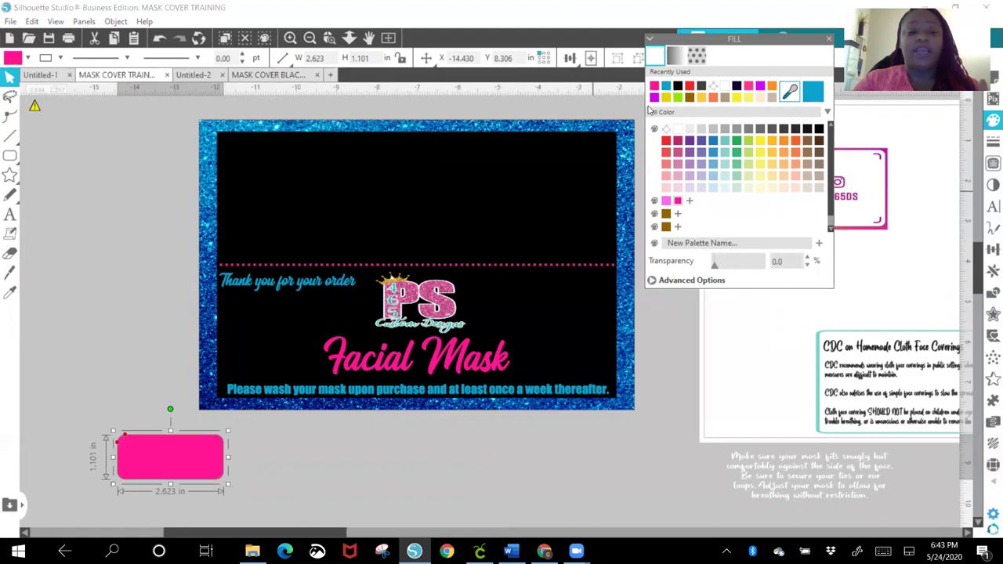
pyautogui.rightClick(201, 450)
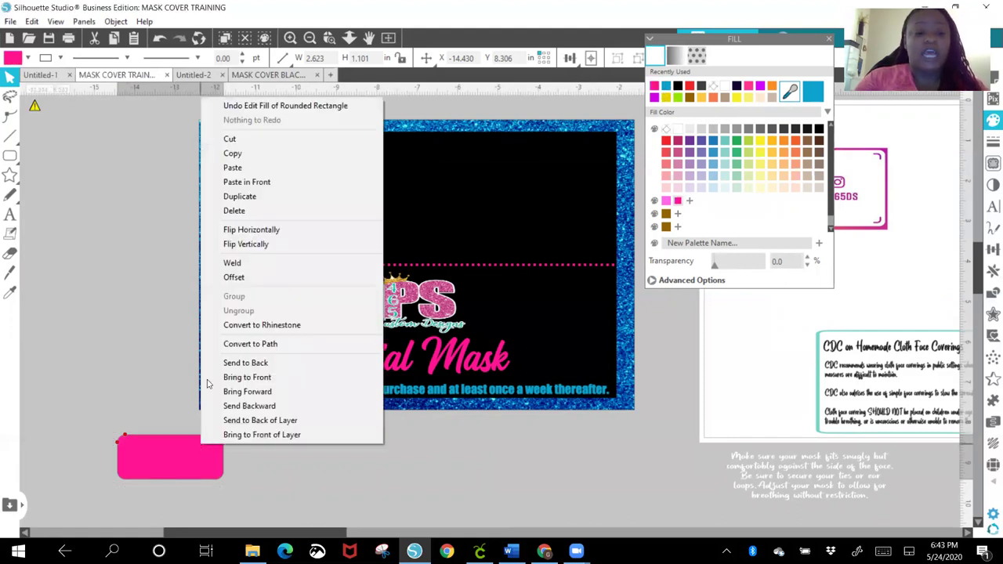
pyautogui.click(246, 364)
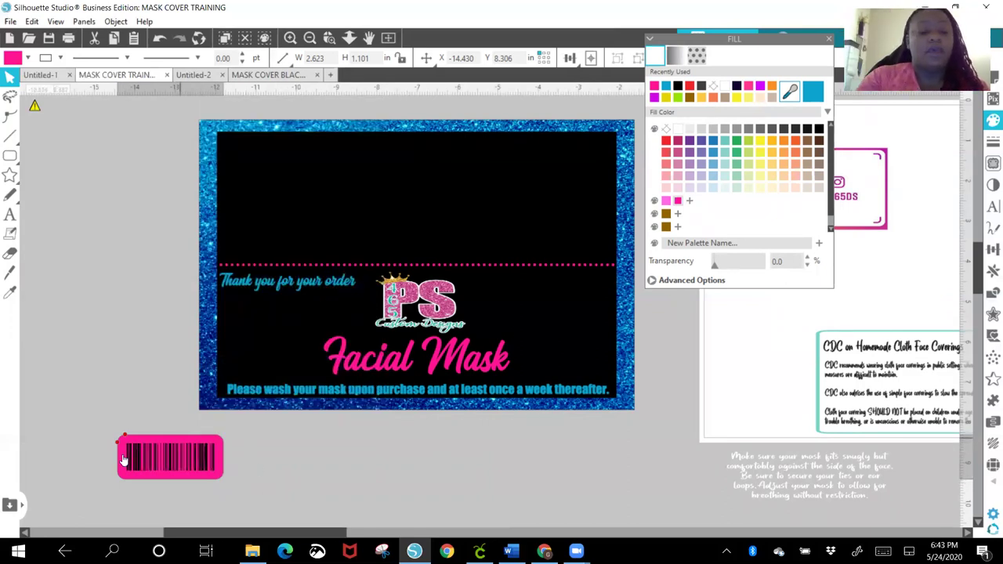
pyautogui.click(140, 405)
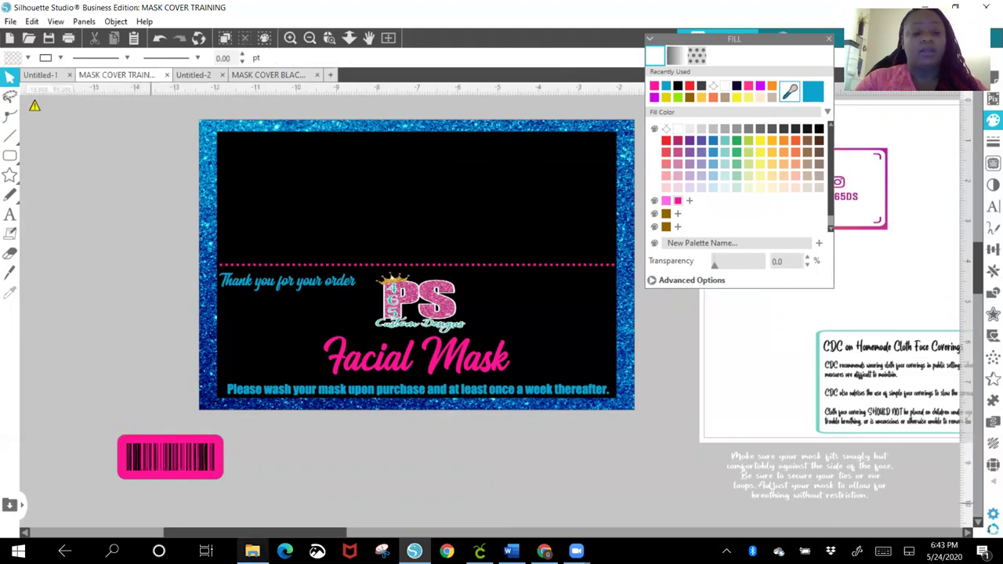
# - Change the barcode's fill and line color from black to blue
pyautogui.moveTo(252, 551)
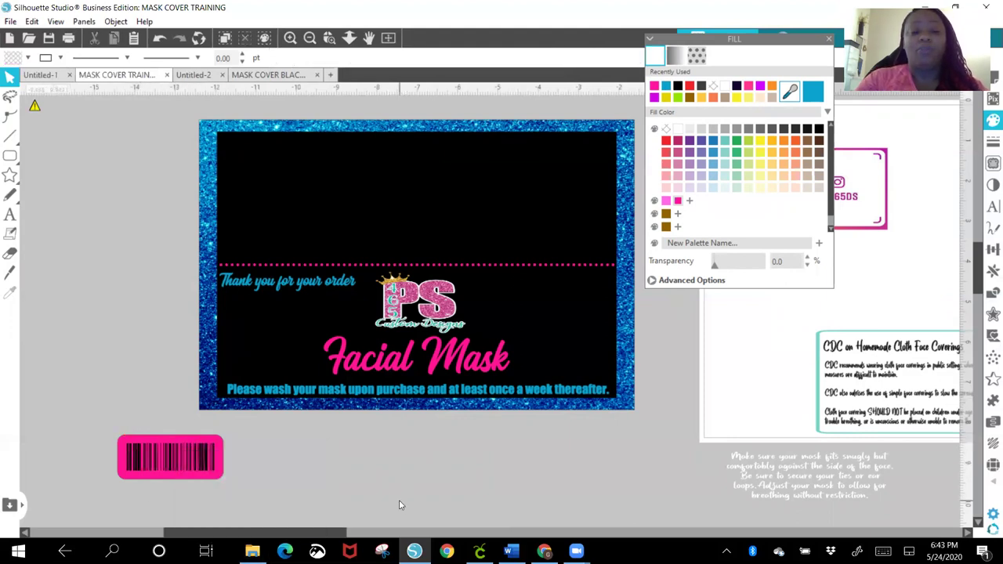
pyautogui.click(176, 459)
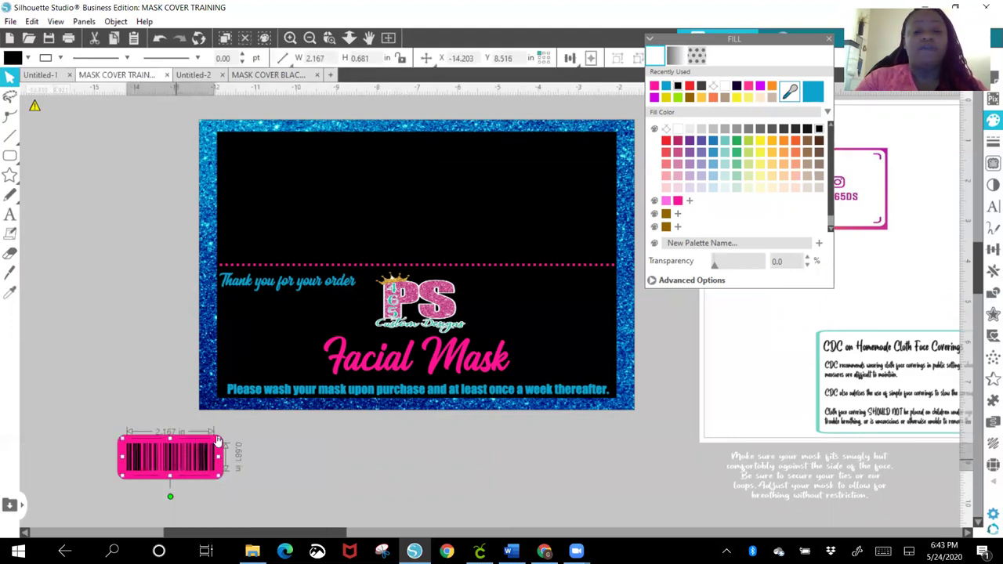
pyautogui.click(667, 86)
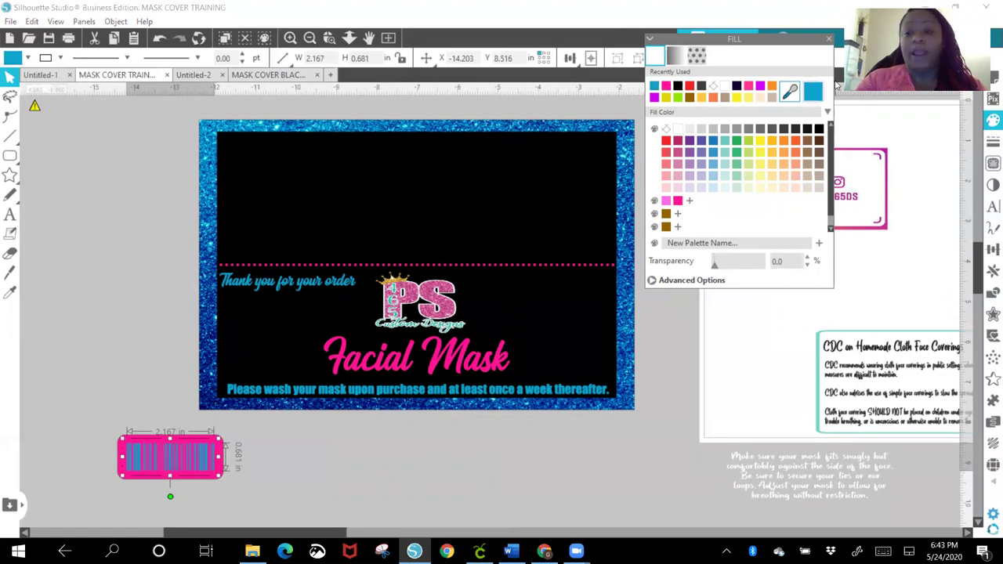
pyautogui.click(801, 116)
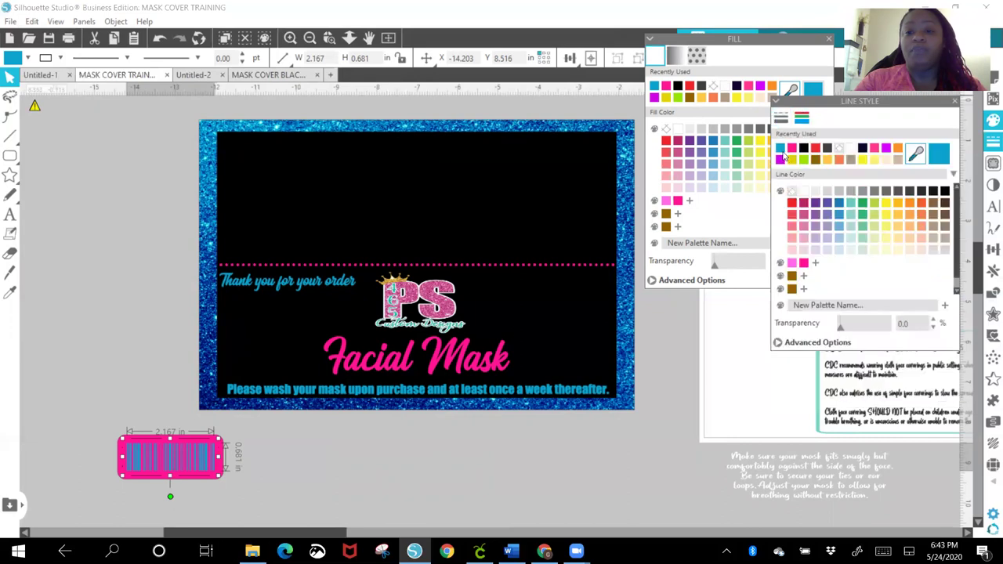
pyautogui.click(331, 458)
# - Set the line color of the rounded rectangle behind the barcode to pink
pyautogui.moveTo(105, 436); pyautogui.dragTo(234, 487)
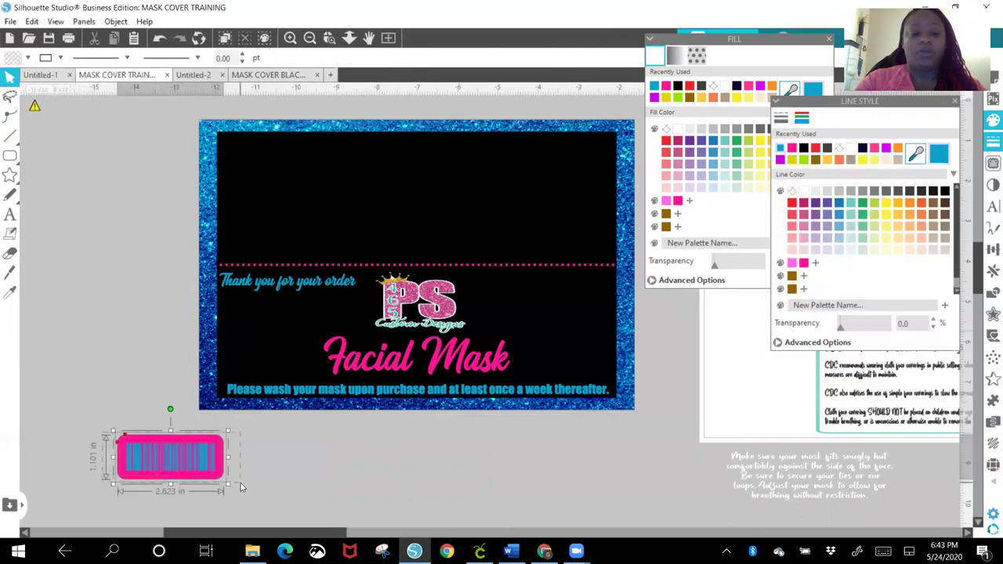
pyautogui.click(222, 447)
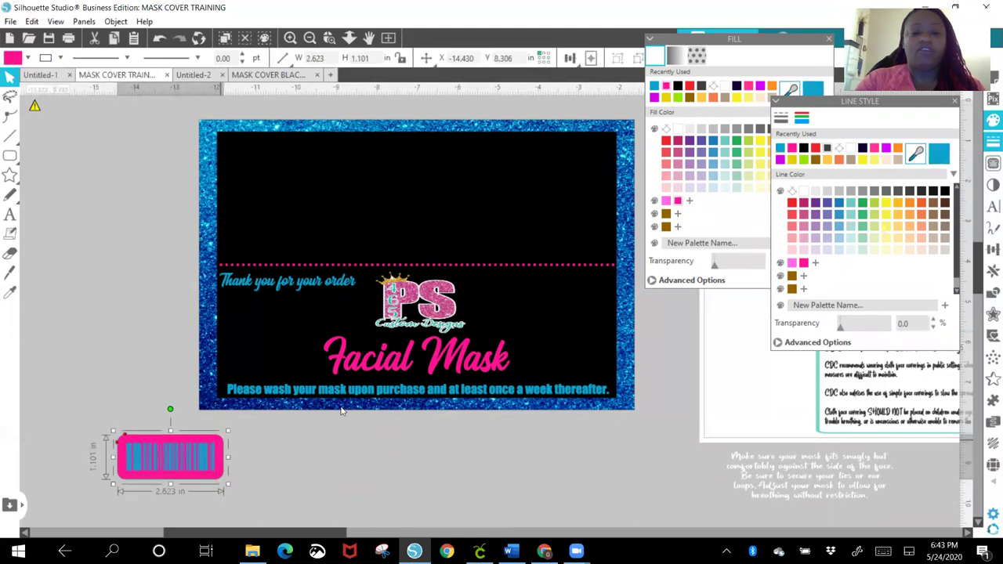
pyautogui.click(792, 149)
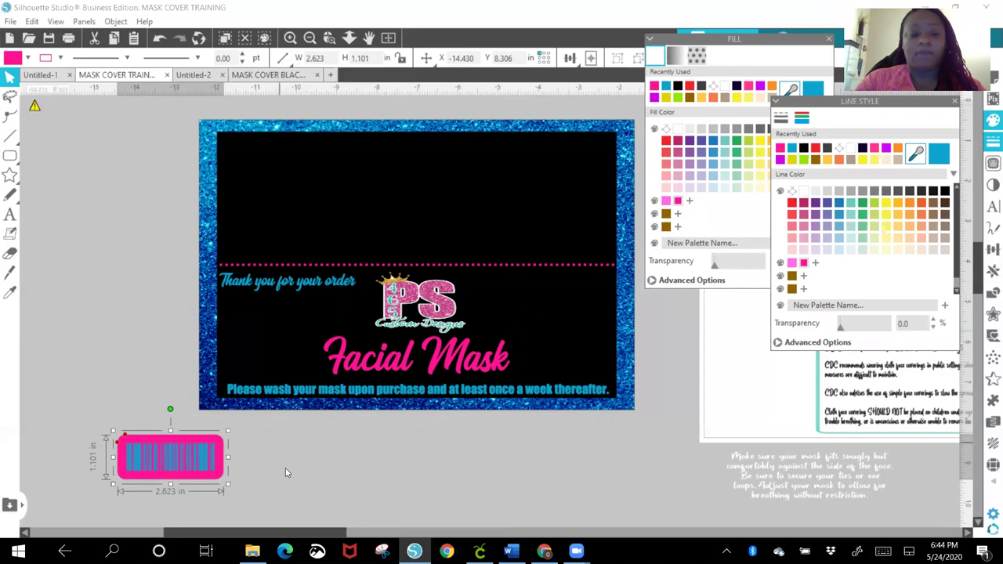
# - Group the barcode with its pink rounded rectangle and move the group beside the glitter border's left edge, below the dotted divider's level
pyautogui.moveTo(110, 432); pyautogui.dragTo(239, 491)
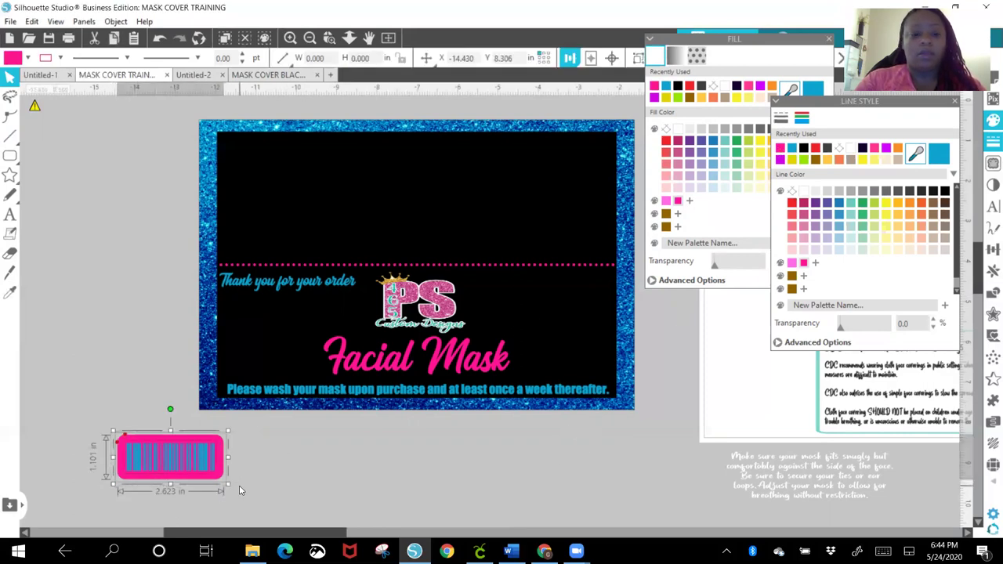
pyautogui.click(116, 22)
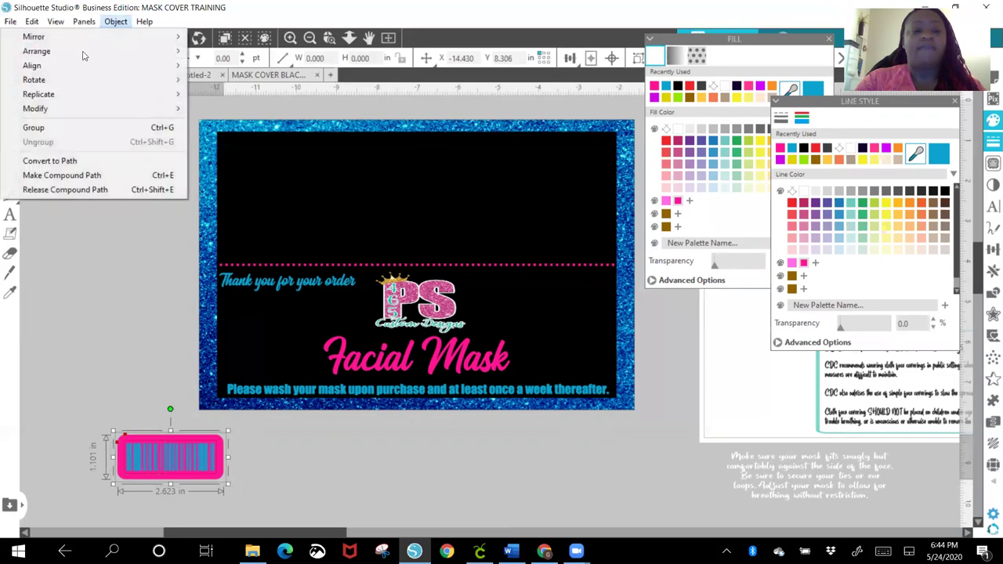
pyautogui.click(55, 132)
pyautogui.moveTo(157, 462); pyautogui.dragTo(123, 302)
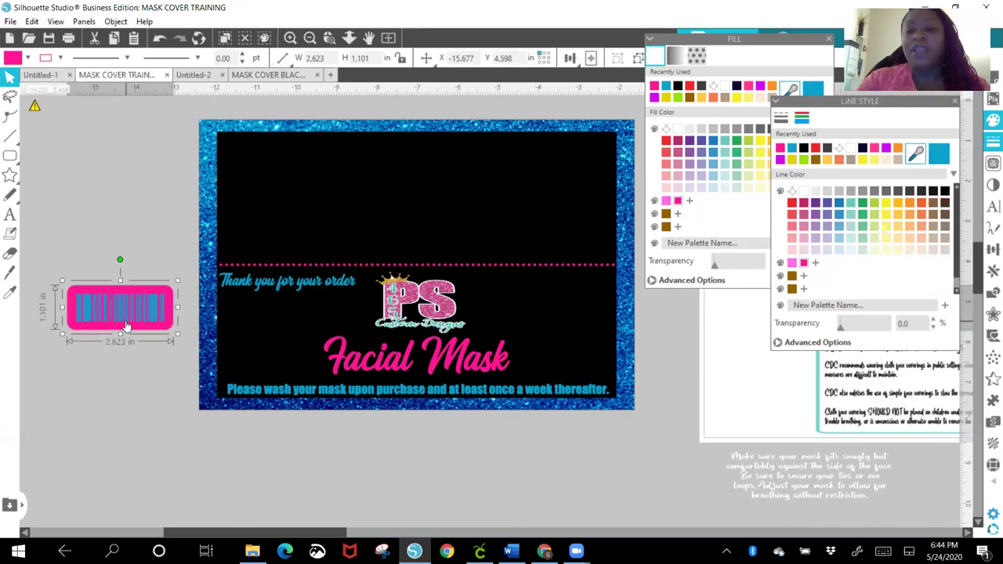
# - Rotate the barcode group to 180°
pyautogui.click(991, 250)
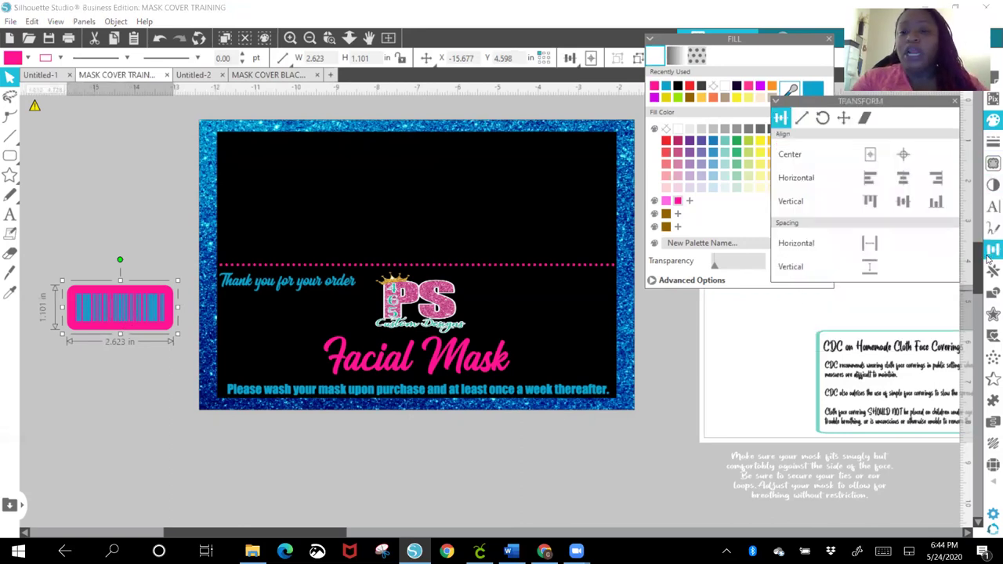
pyautogui.click(822, 117)
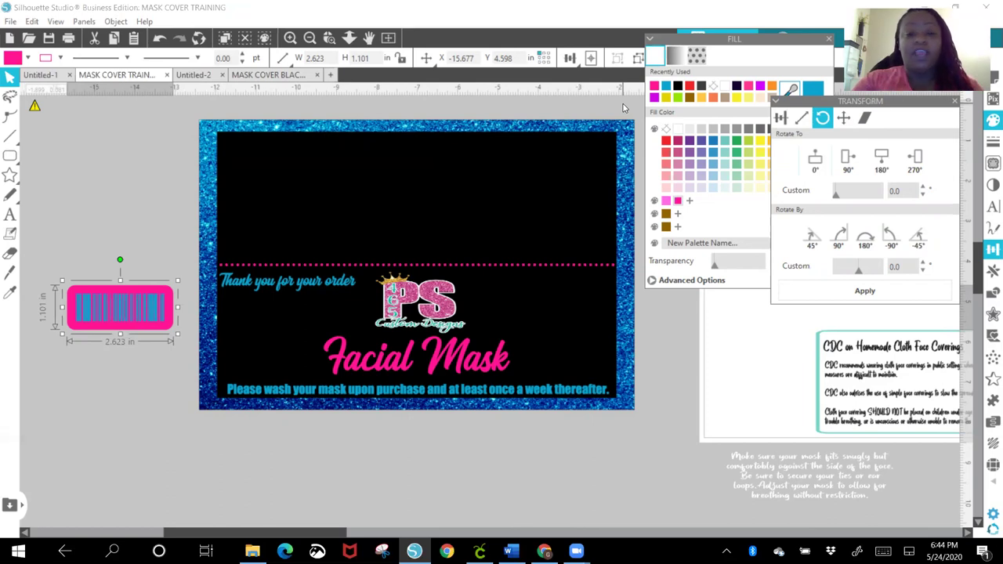
pyautogui.click(881, 160)
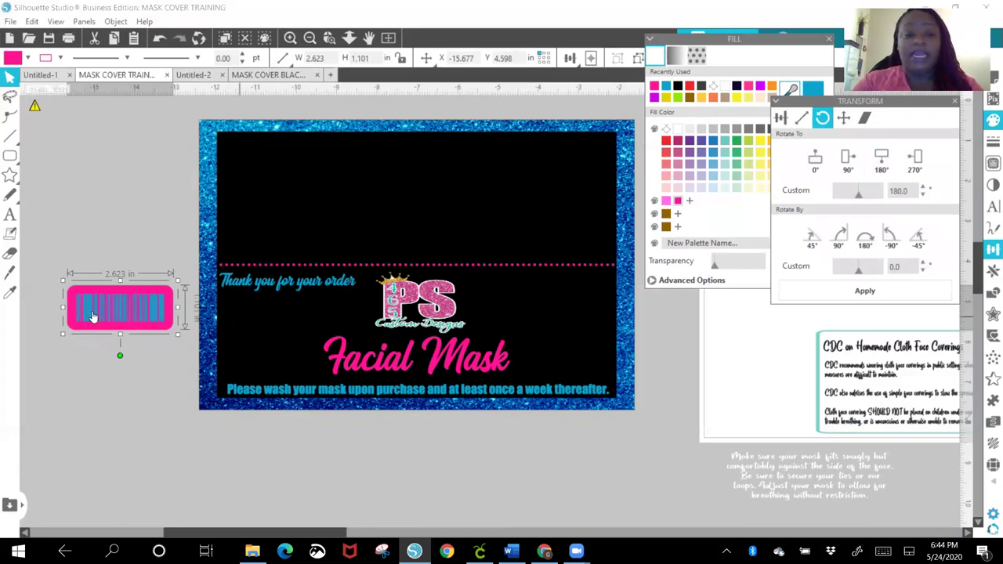
# - Move the barcode group up to just above the dotted divider's level, still outside the glitter border, and bring it to the front
pyautogui.moveTo(122, 315); pyautogui.dragTo(123, 268)
pyautogui.rightClick(124, 268)
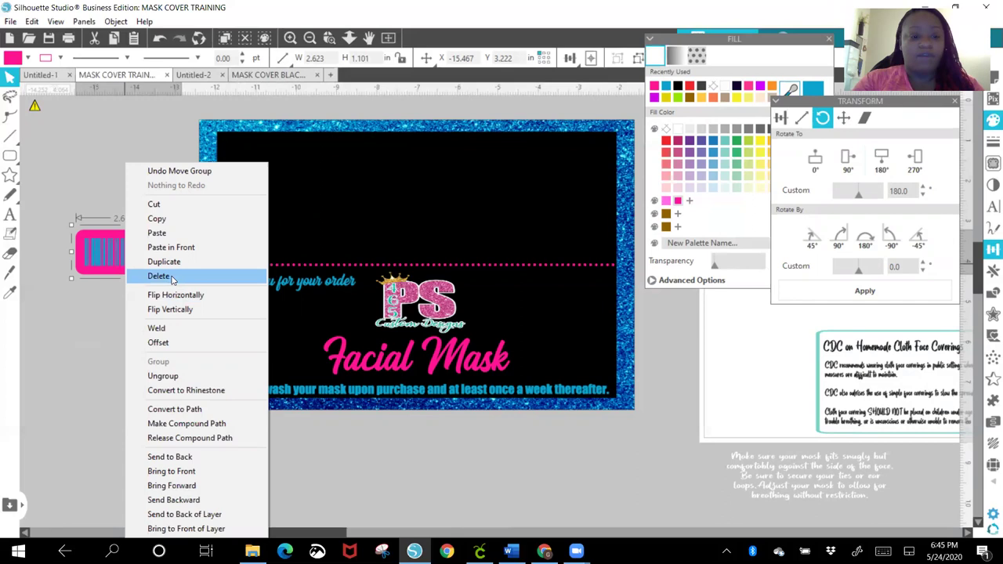
pyautogui.click(171, 471)
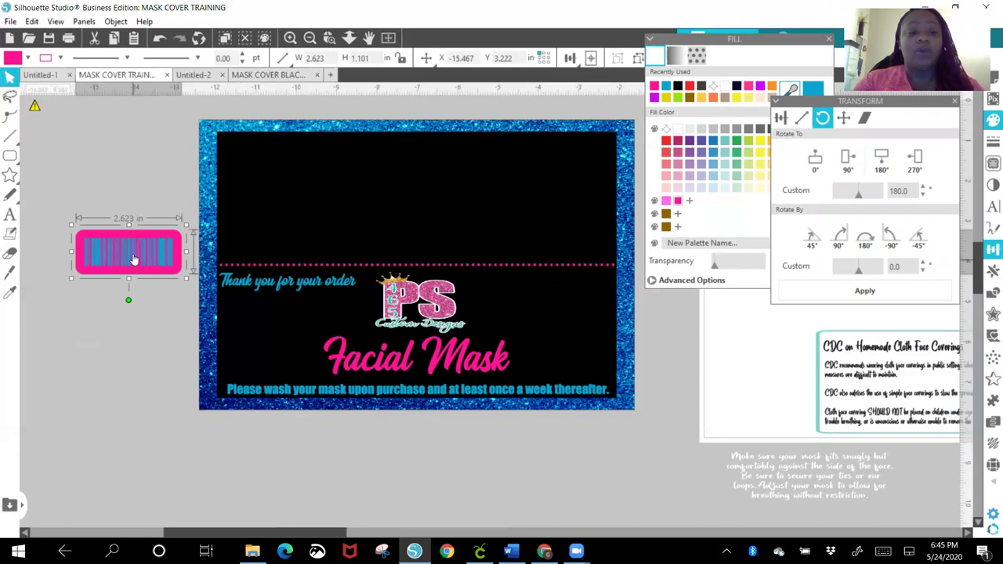
# - Move the pink barcode into the upper-left corner of the black label and shrink it to about 1.48 by 0.76 in
pyautogui.moveTo(133, 259); pyautogui.dragTo(283, 167)
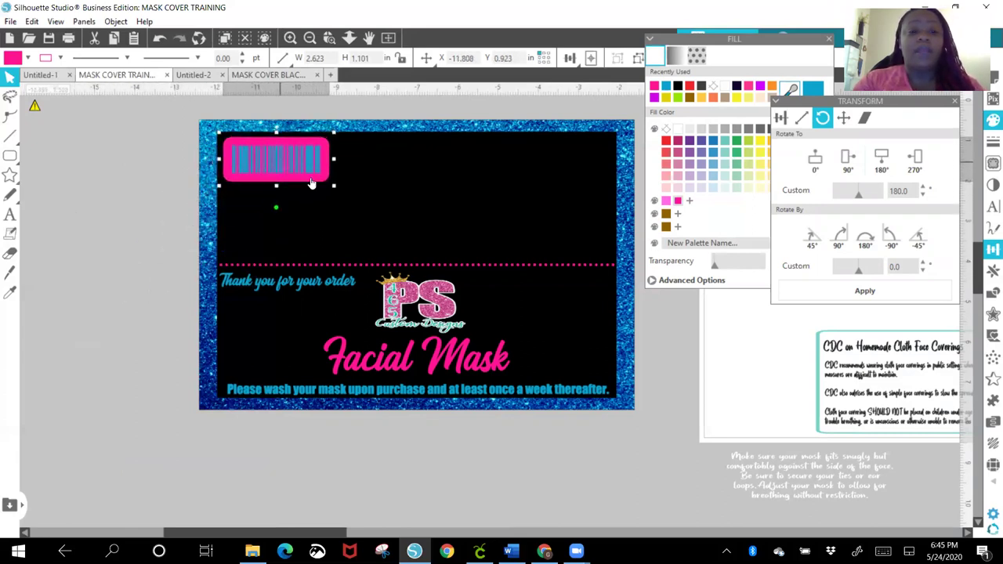
pyautogui.moveTo(335, 191); pyautogui.dragTo(255, 161)
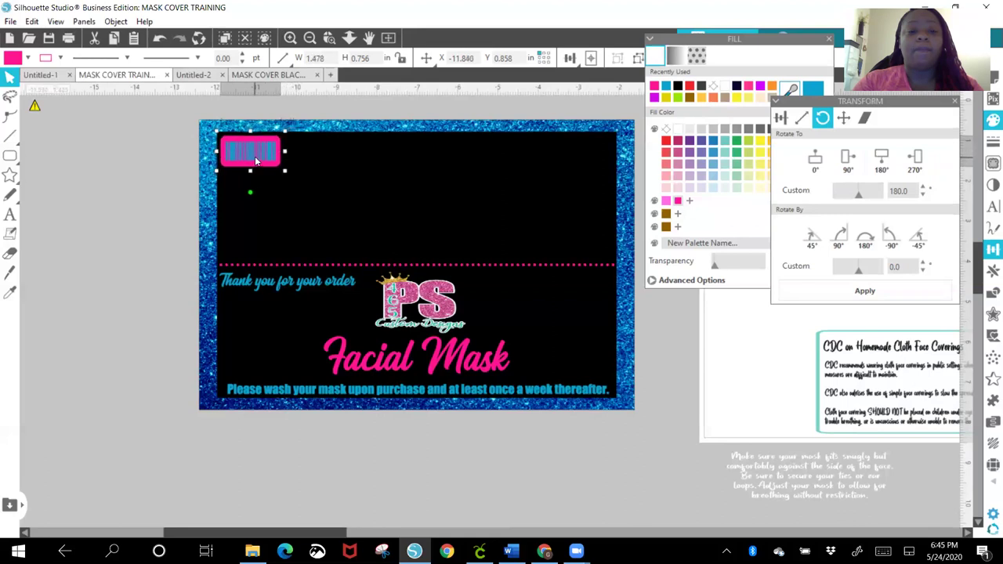
pyautogui.click(131, 204)
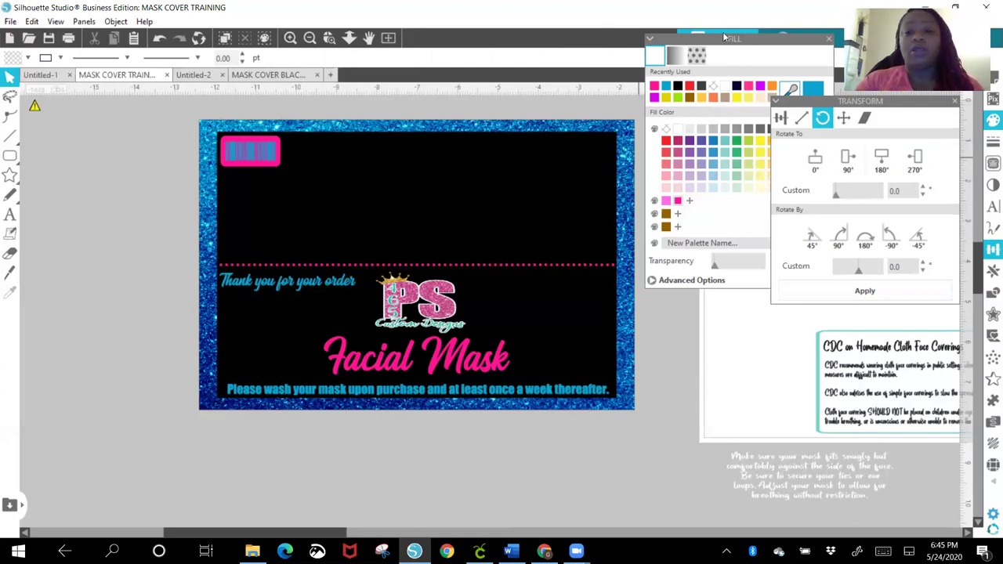
# - Place the white mask-fit instruction paragraph below the label and enlarge it to about 6.3 in wide
pyautogui.moveTo(724, 37); pyautogui.dragTo(80, 336)
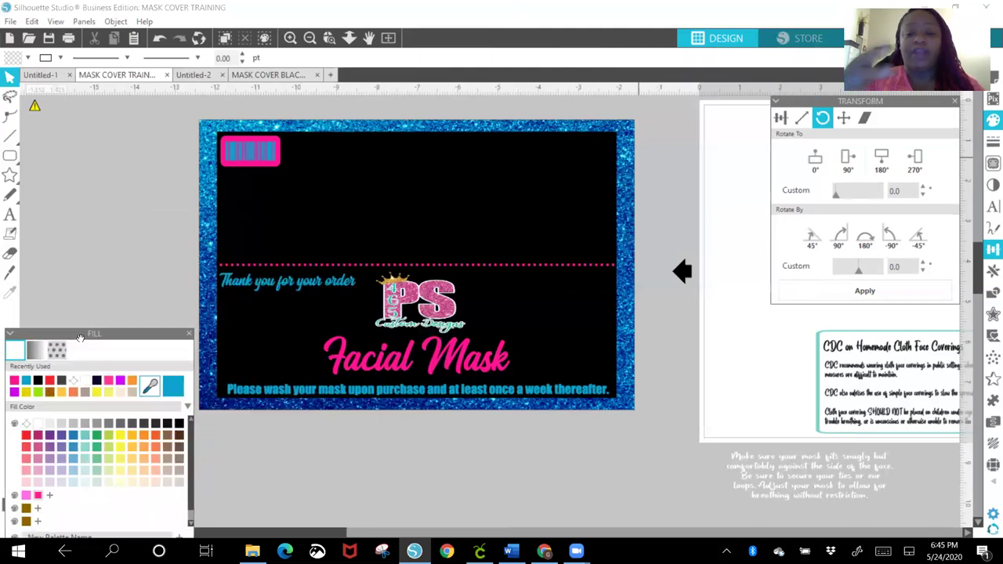
pyautogui.moveTo(787, 477); pyautogui.dragTo(431, 468)
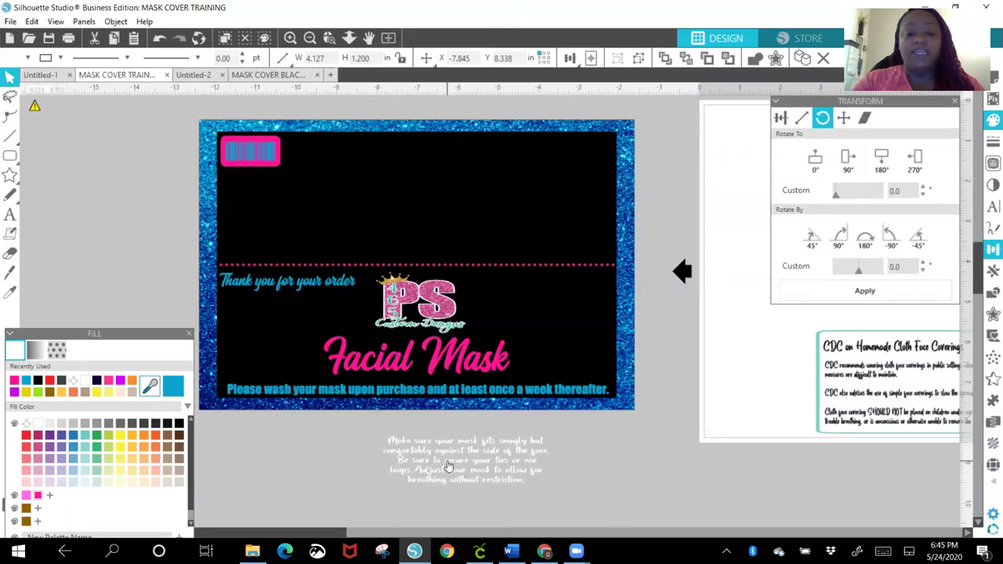
pyautogui.click(485, 477)
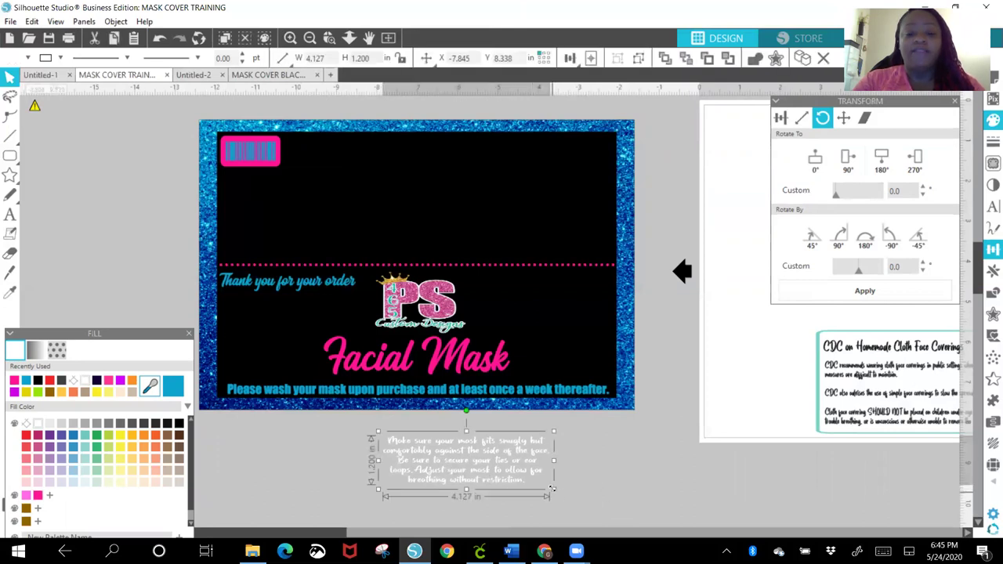
pyautogui.moveTo(552, 491); pyautogui.dragTo(633, 521)
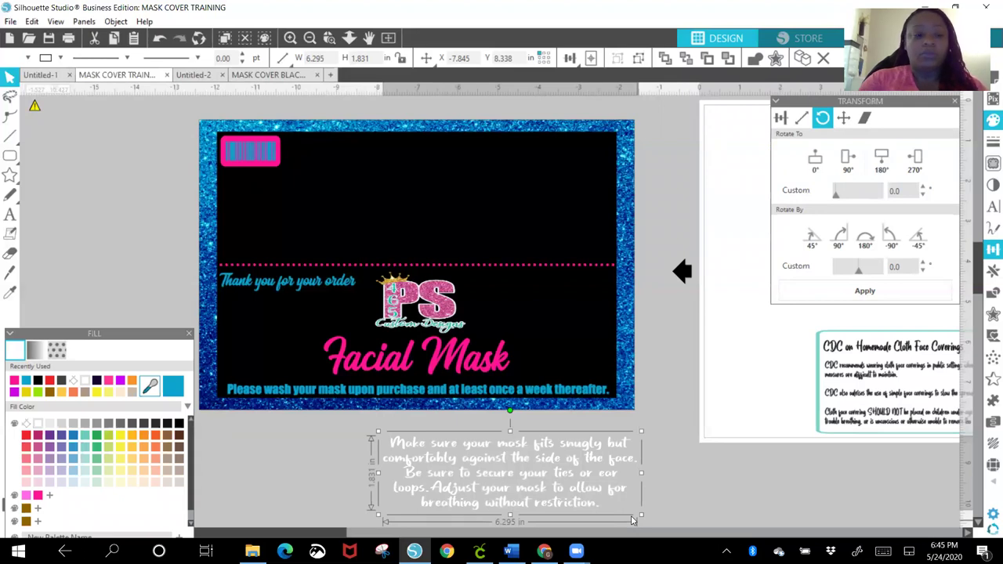
# - Add a text object reading "How to Properly" below the label
pyautogui.press('t')
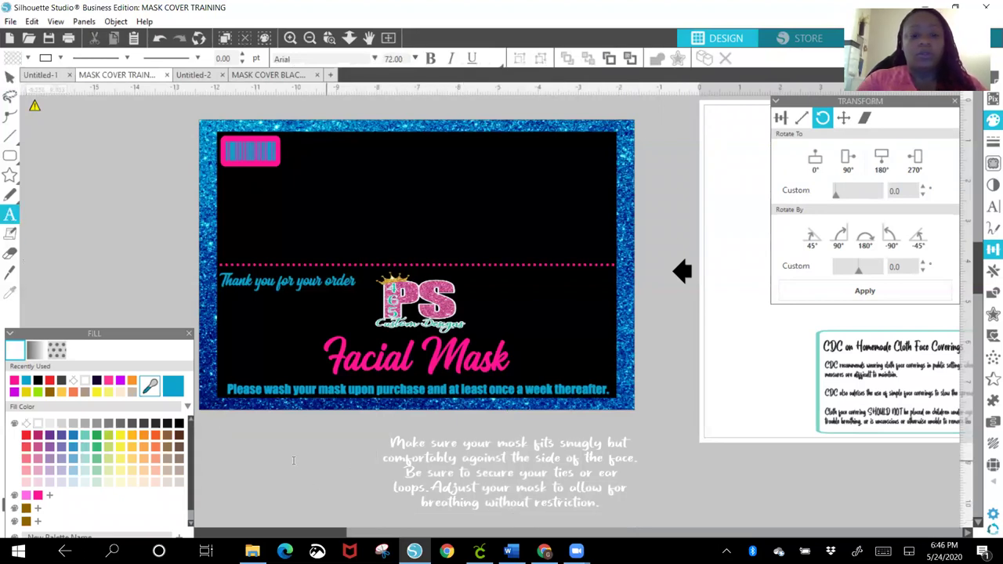
pyautogui.click(277, 460)
pyautogui.write('H')
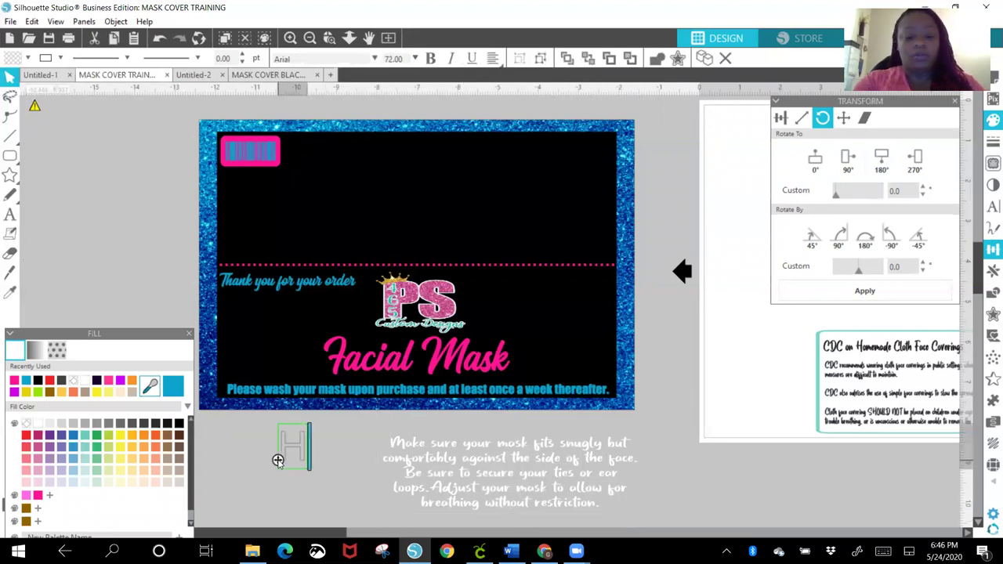
pyautogui.write('ow to')
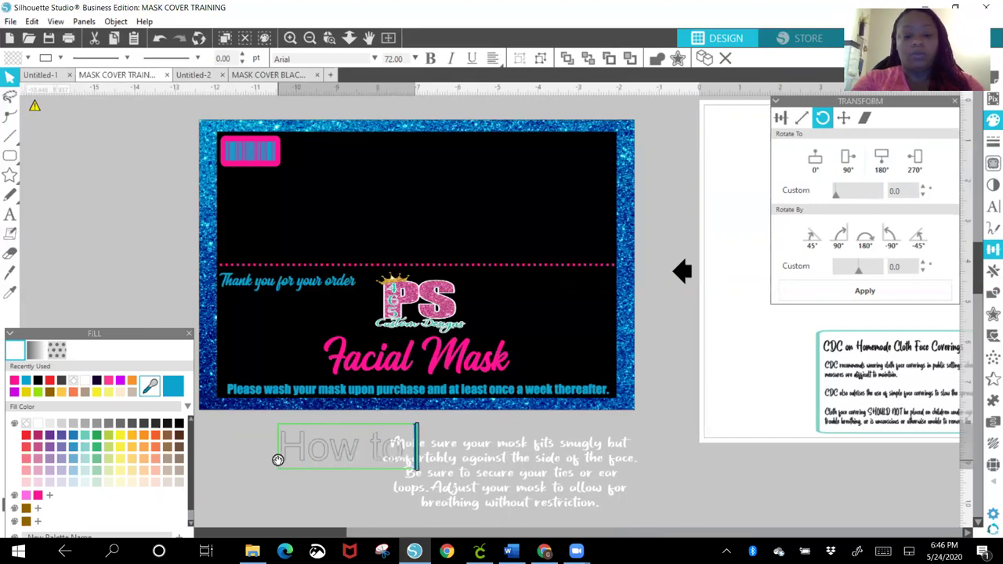
pyautogui.write(' Properly')
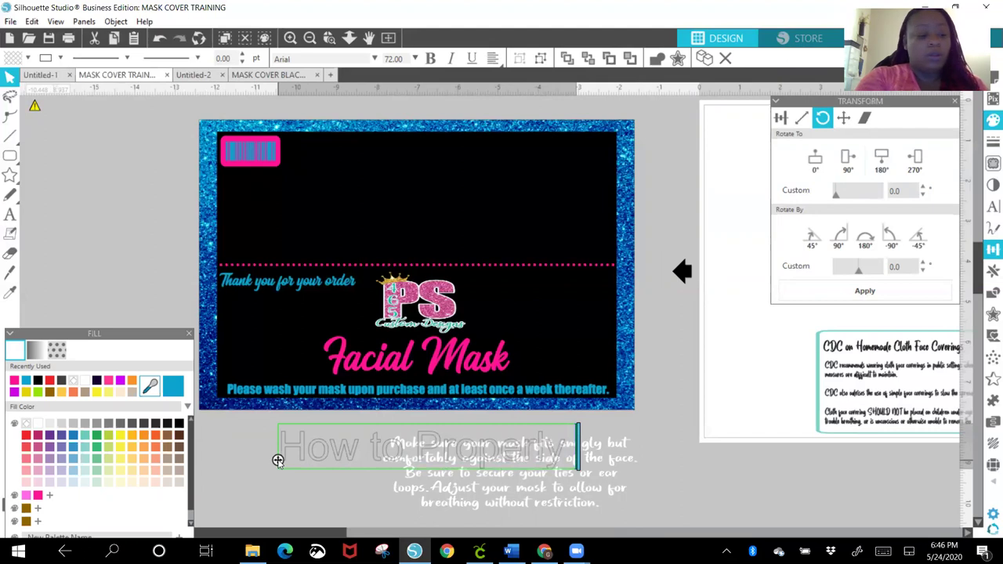
pyautogui.click(264, 462)
pyautogui.press('r')
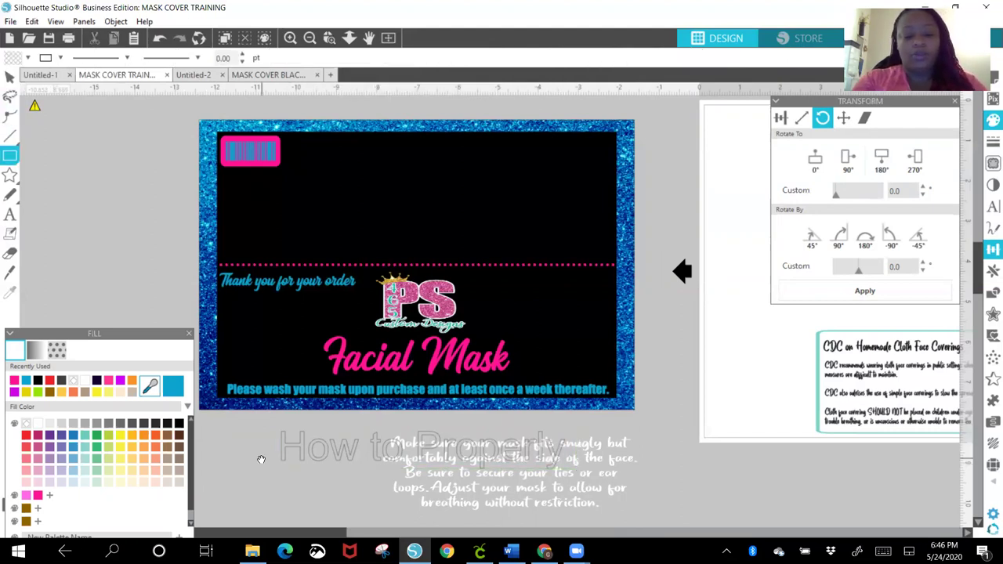
pyautogui.press('p')
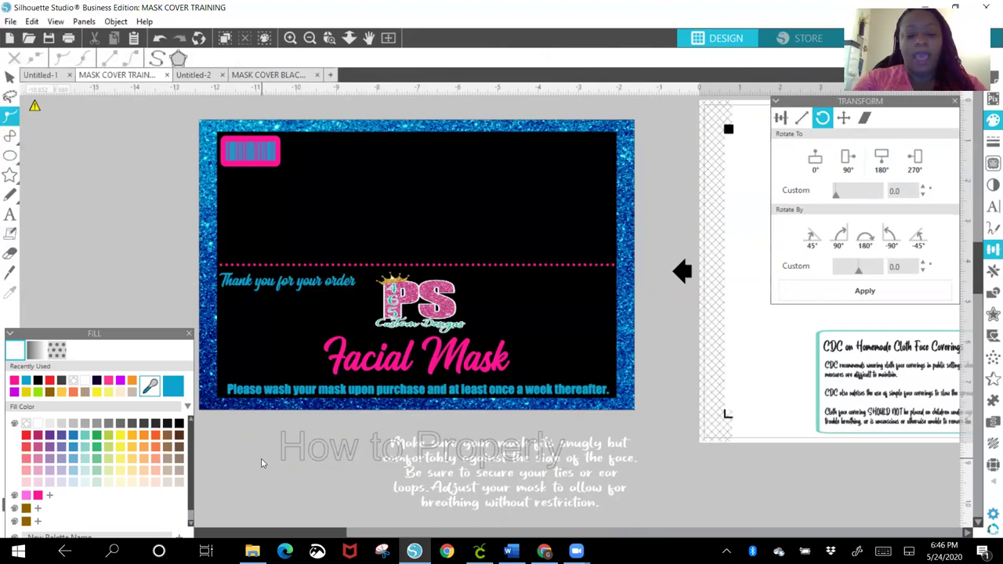
pyautogui.press('k')
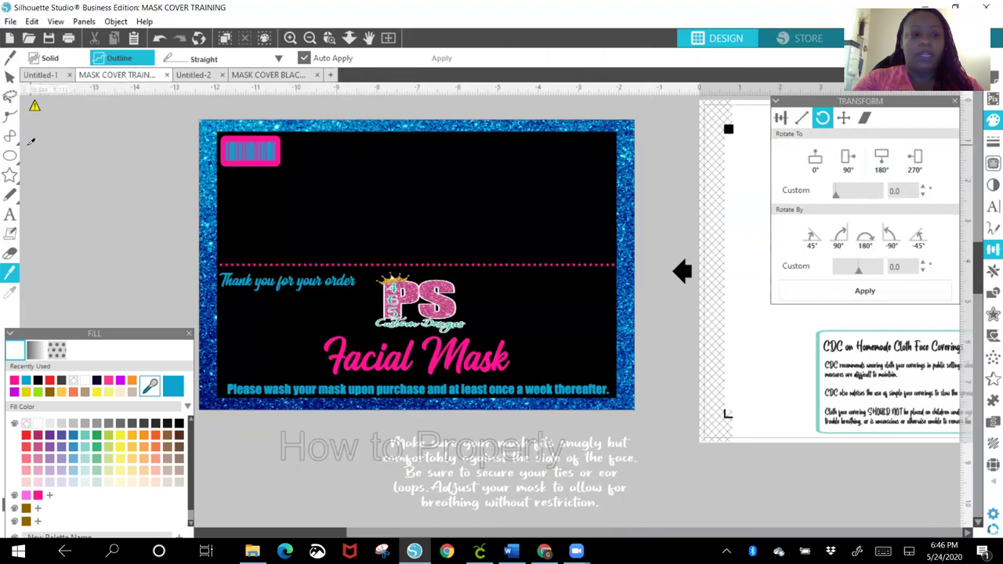
pyautogui.moveTo(64, 197); pyautogui.dragTo(63, 266)
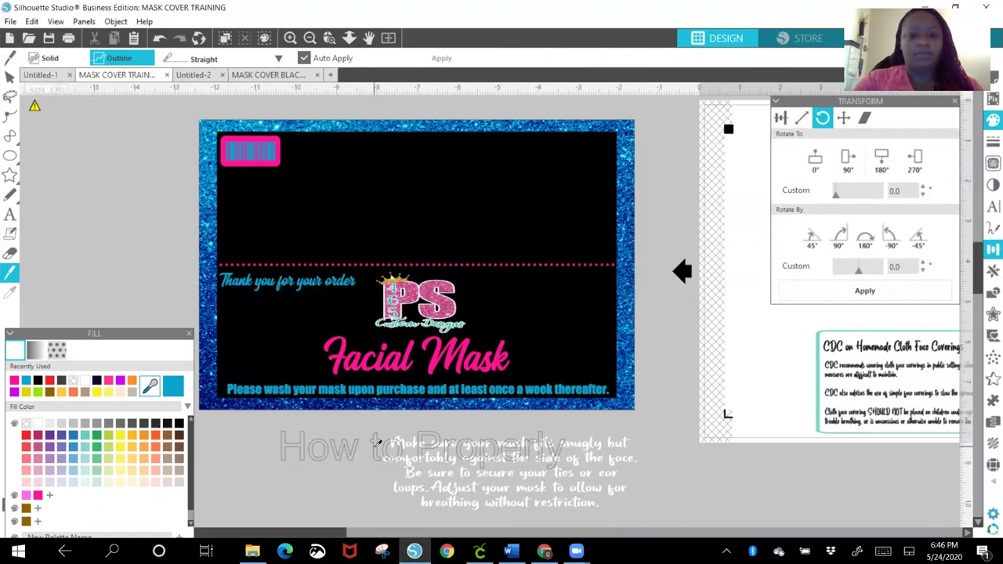
pyautogui.click(10, 95)
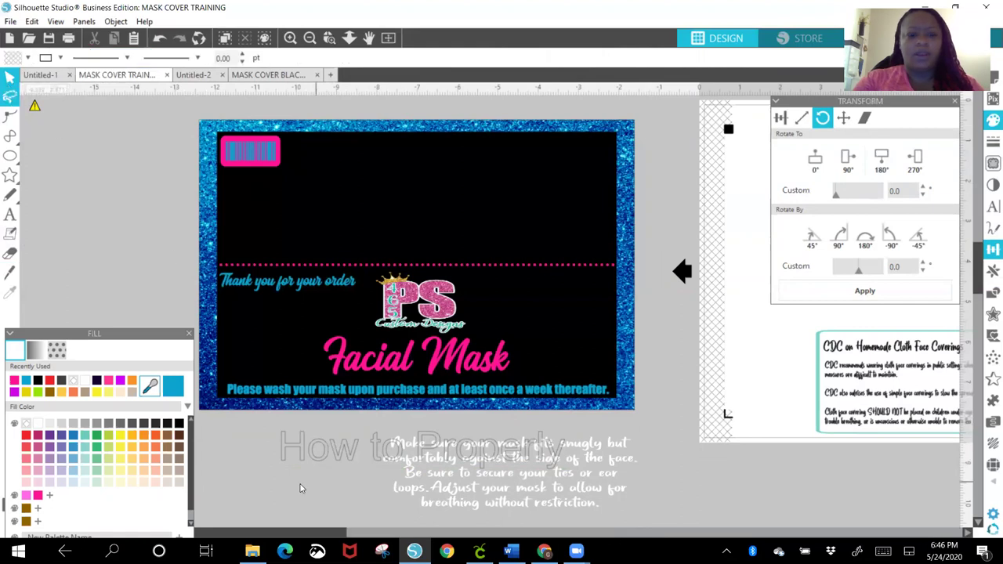
# - Extend the "How to Properly" heading so it reads "How to Properly to wear your new face mask"
pyautogui.doubleClick(306, 460)
pyautogui.click(569, 456)
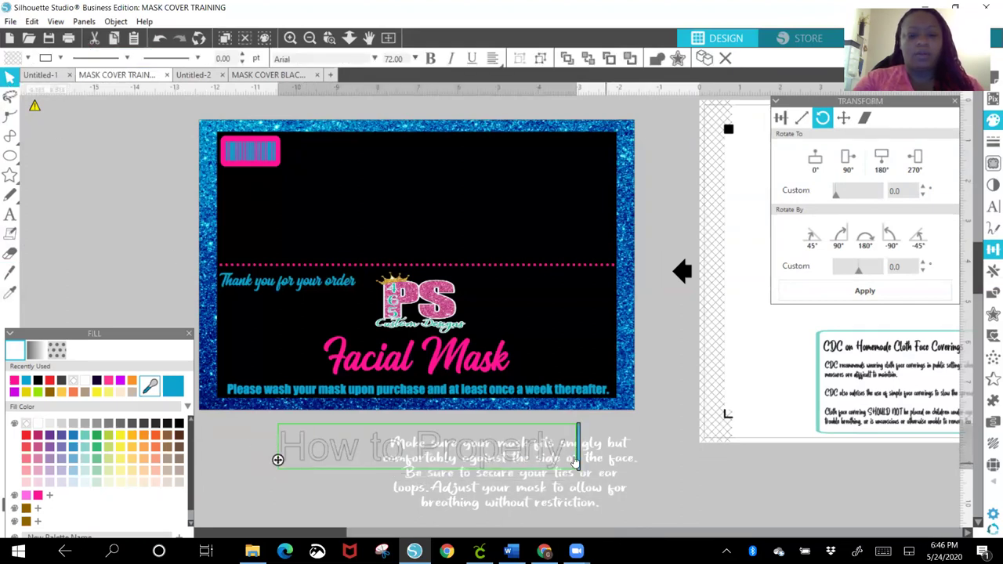
pyautogui.write('tow')
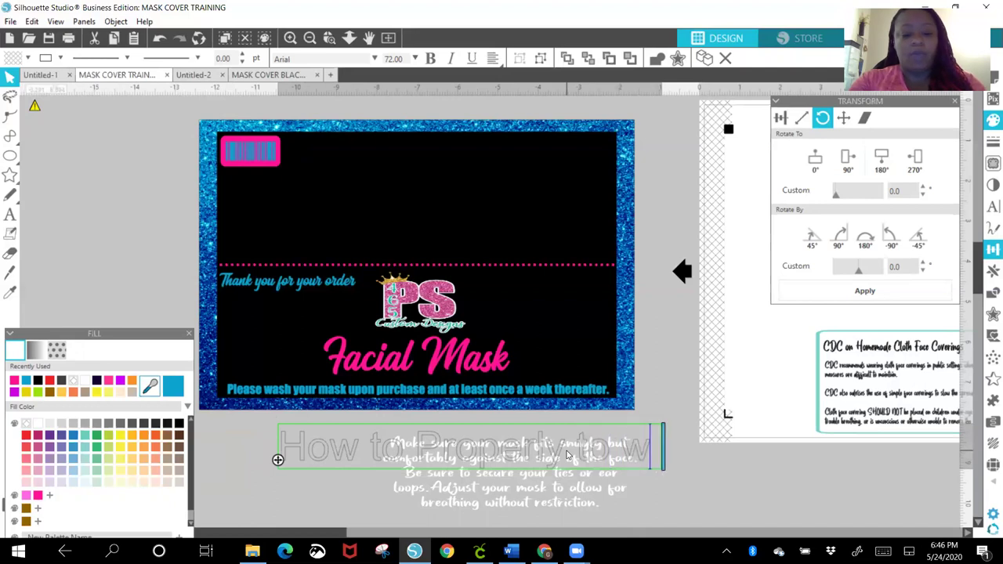
pyautogui.press('Return')
pyautogui.write('weare')
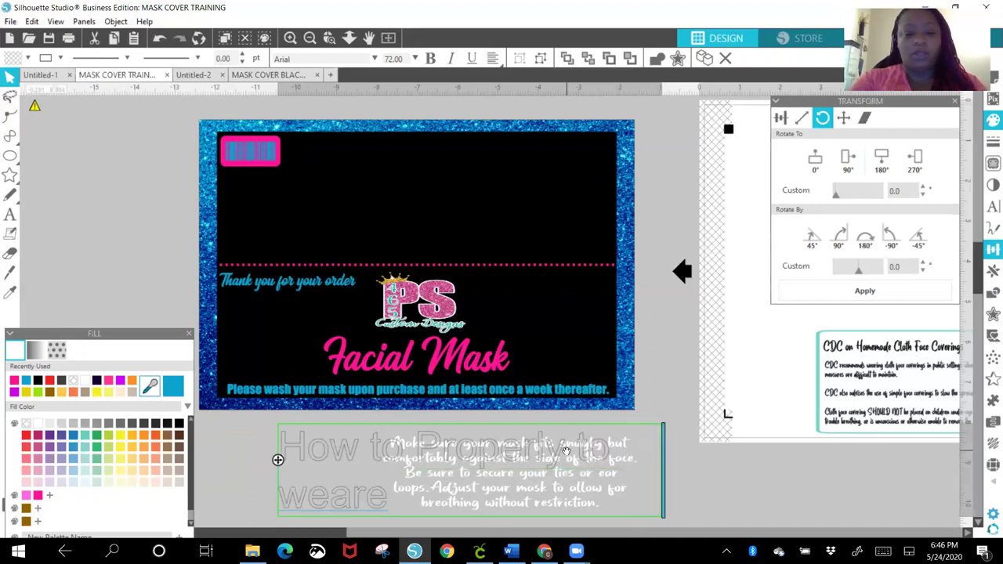
pyautogui.press('BackSpace')
pyautogui.press('BackSpace')
pyautogui.write('r your new face')
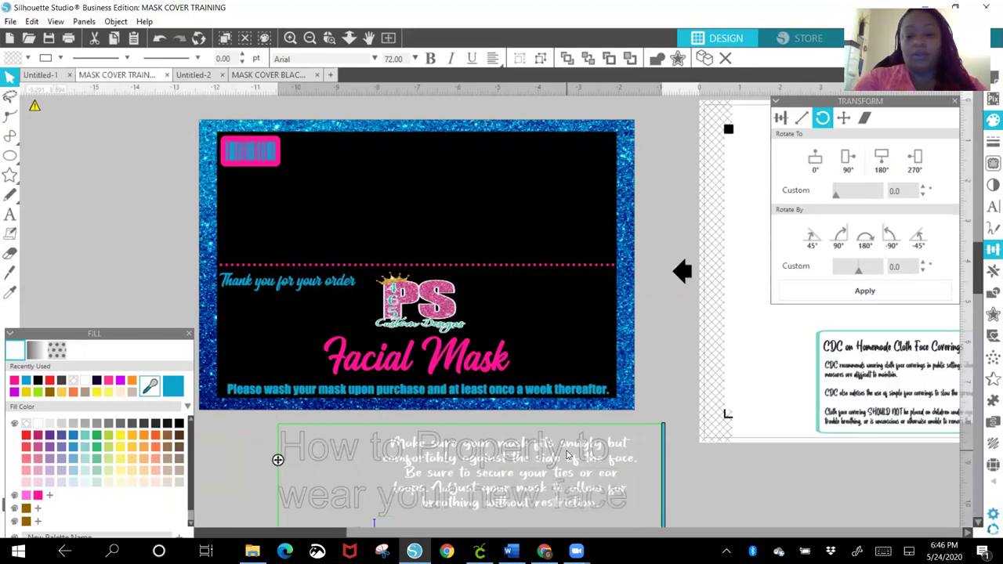
pyautogui.click(666, 472)
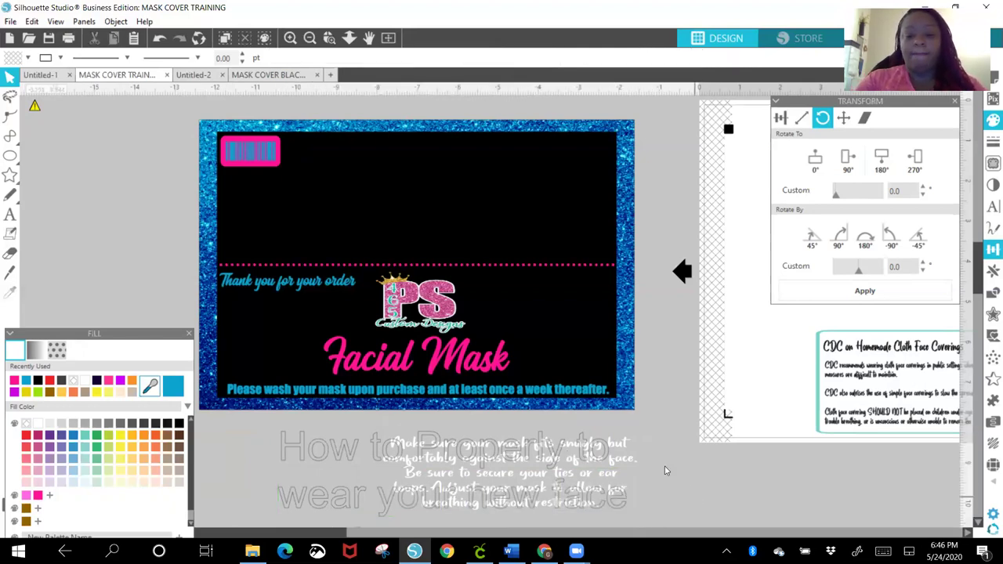
# - Move the new heading text into the empty area below the white instruction paragraph so they do not overlap
pyautogui.click(538, 445)
pyautogui.click(380, 462)
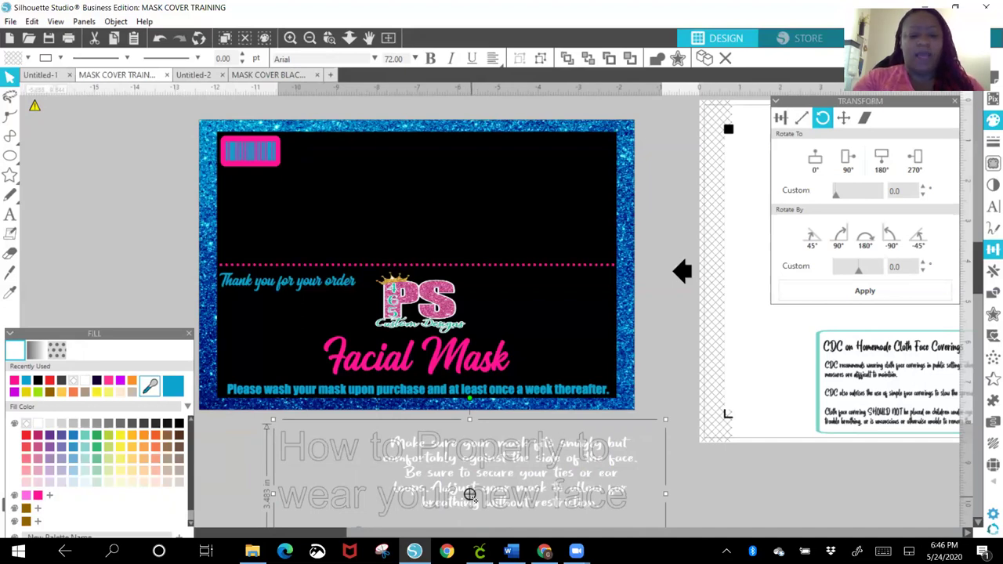
pyautogui.moveTo(378, 452); pyautogui.dragTo(314, 473)
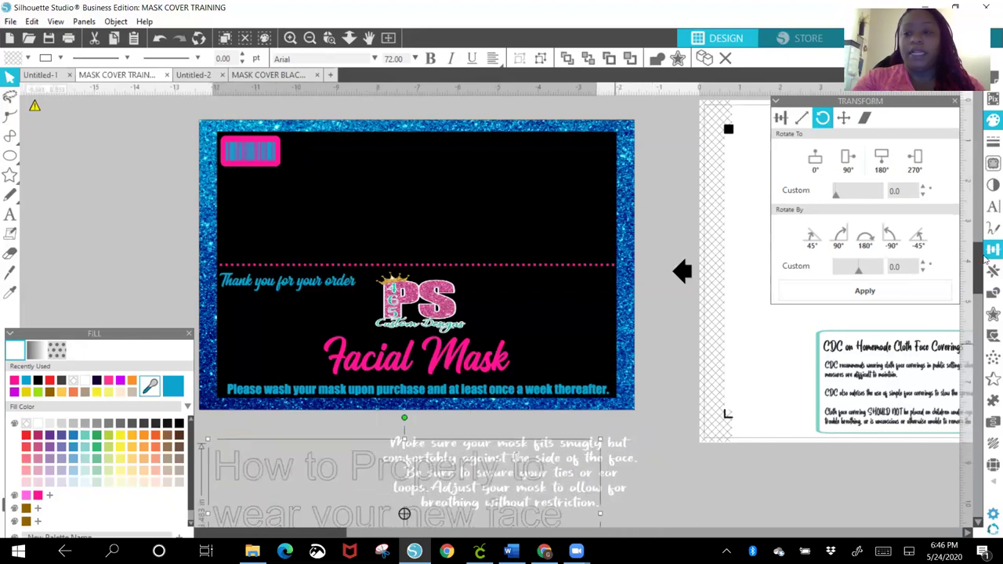
pyautogui.moveTo(980, 274); pyautogui.dragTo(981, 308)
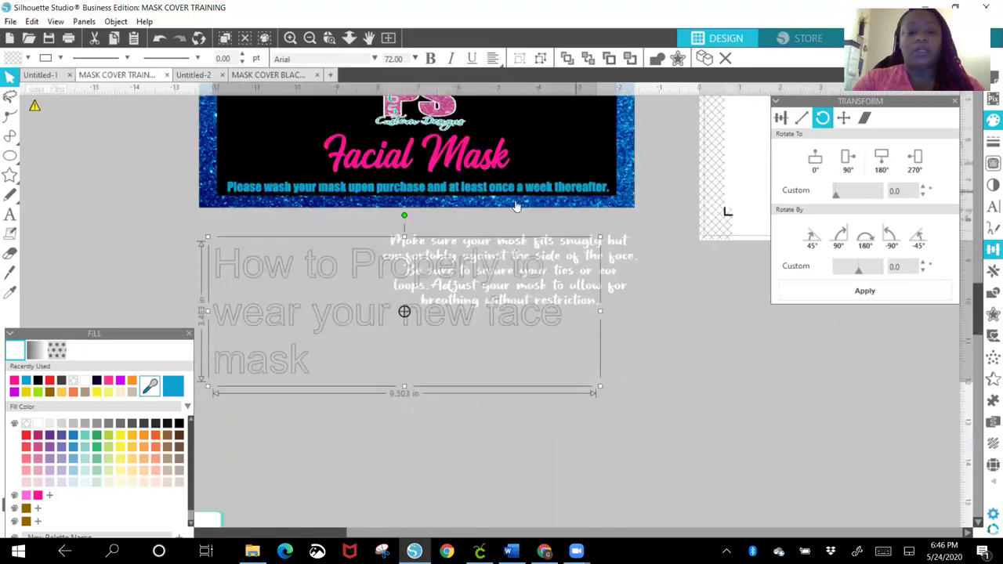
pyautogui.moveTo(326, 310); pyautogui.dragTo(358, 427)
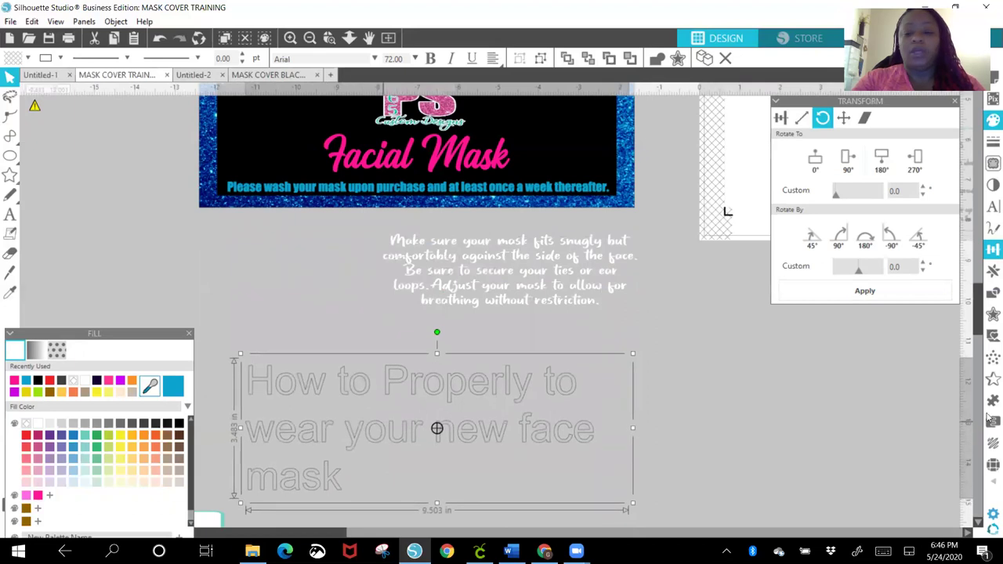
# - Turn off the Center of Rotation default in the program preferences and apply the change
pyautogui.click(991, 517)
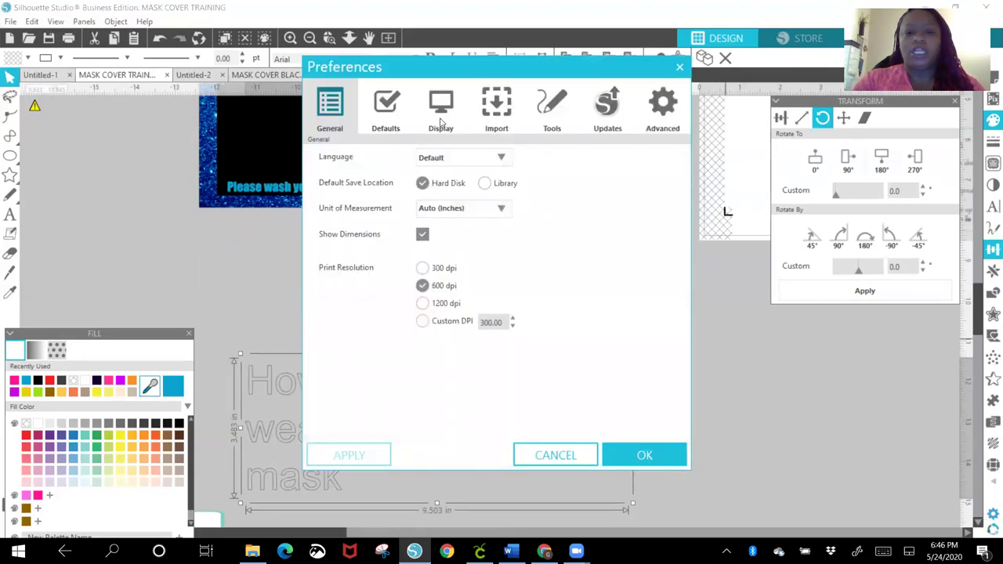
pyautogui.click(539, 108)
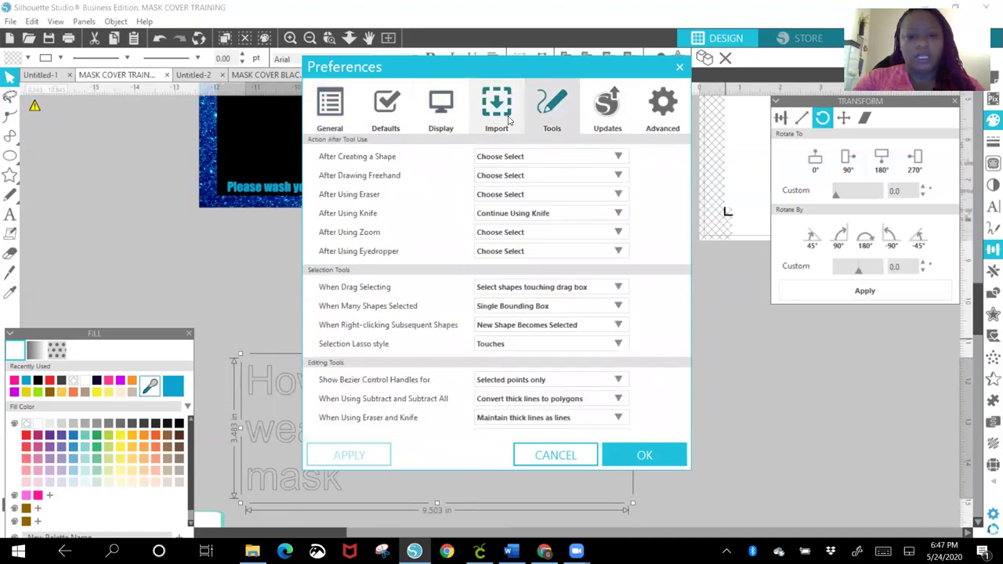
pyautogui.click(400, 125)
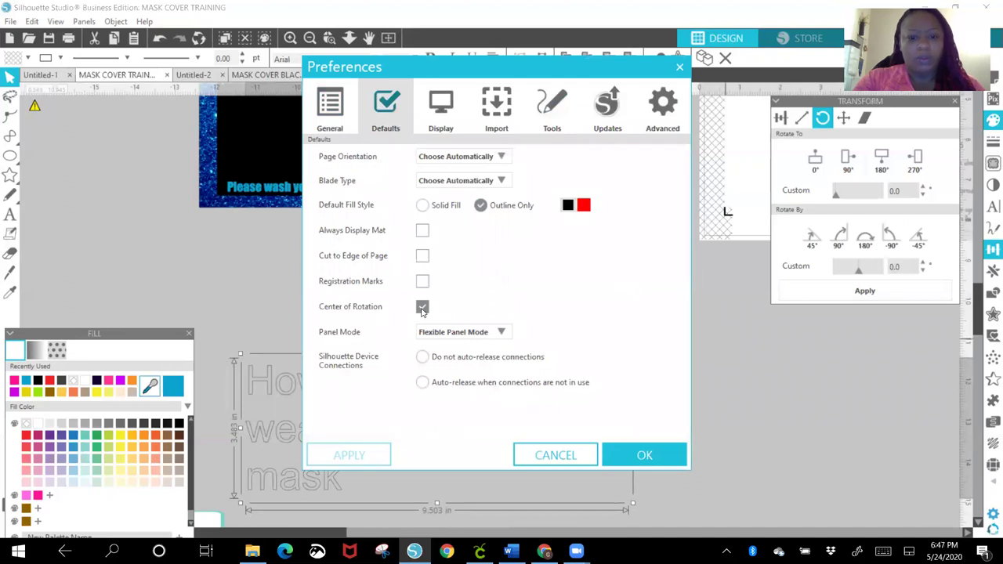
pyautogui.click(422, 307)
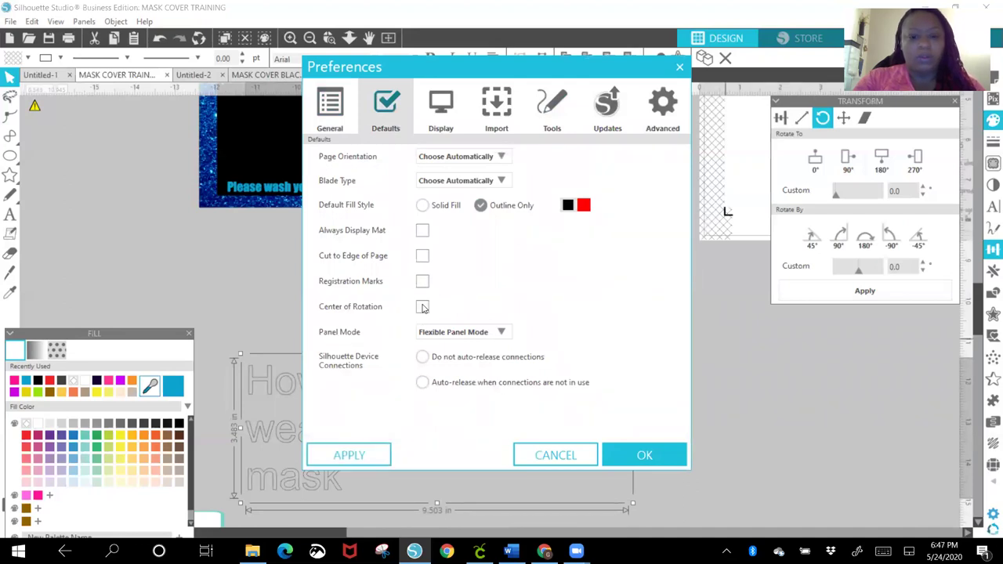
pyautogui.click(341, 455)
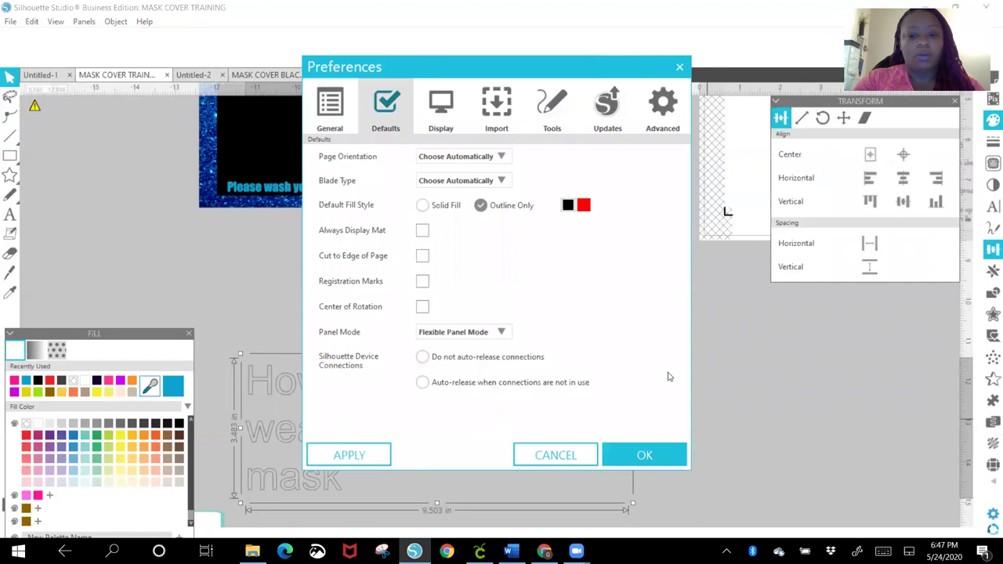
pyautogui.press('Return')
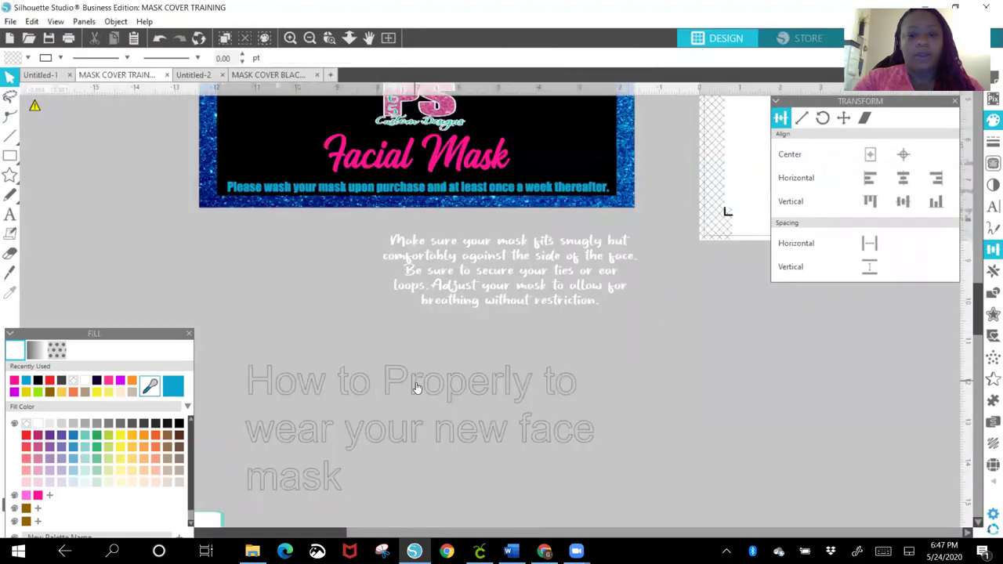
# - Widen the heading's text box so "How to Properly to wear your new face mask" fits on one line
pyautogui.doubleClick(416, 387)
pyautogui.moveTo(632, 423); pyautogui.dragTo(931, 390)
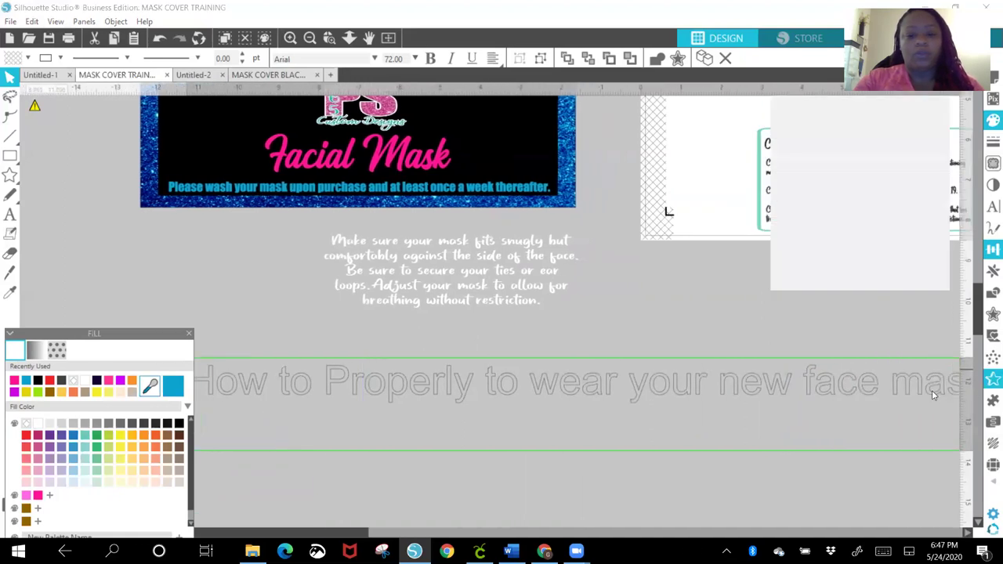
pyautogui.click(578, 378)
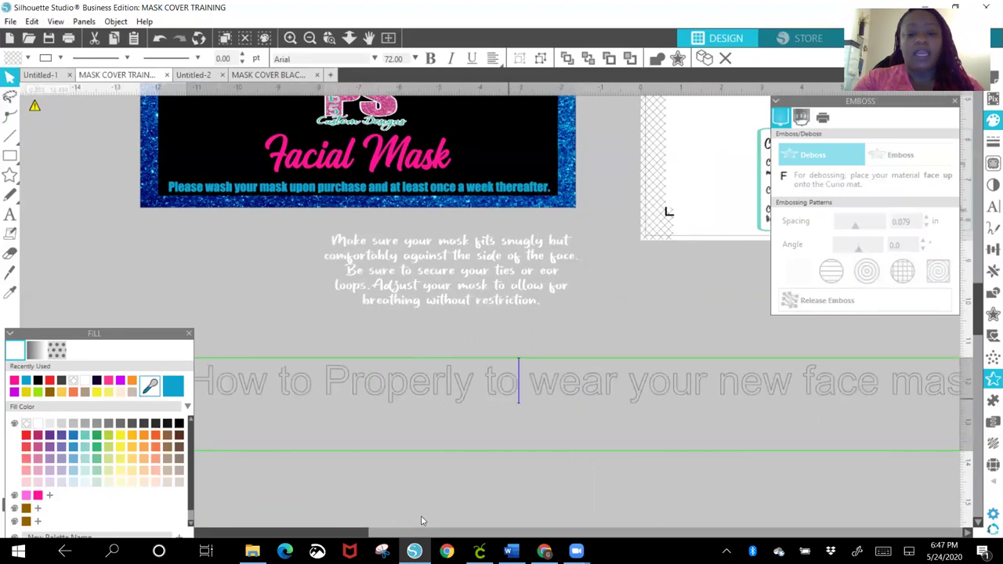
pyautogui.click(380, 534)
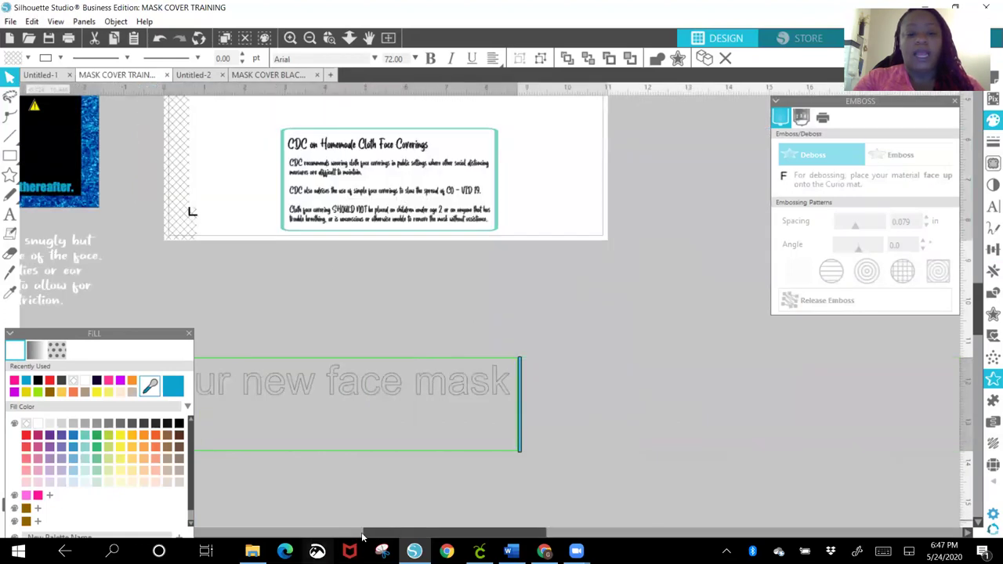
pyautogui.moveTo(344, 534); pyautogui.dragTo(258, 527)
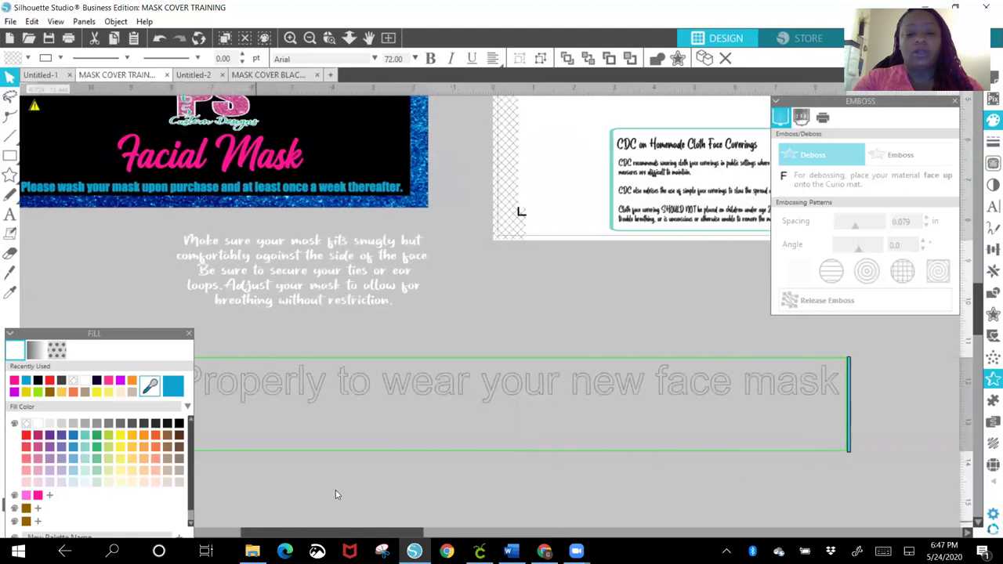
# - Change the font of the "How to Properly to wear your new face mask" heading to Arthein
pyautogui.click(368, 487)
pyautogui.click(318, 390)
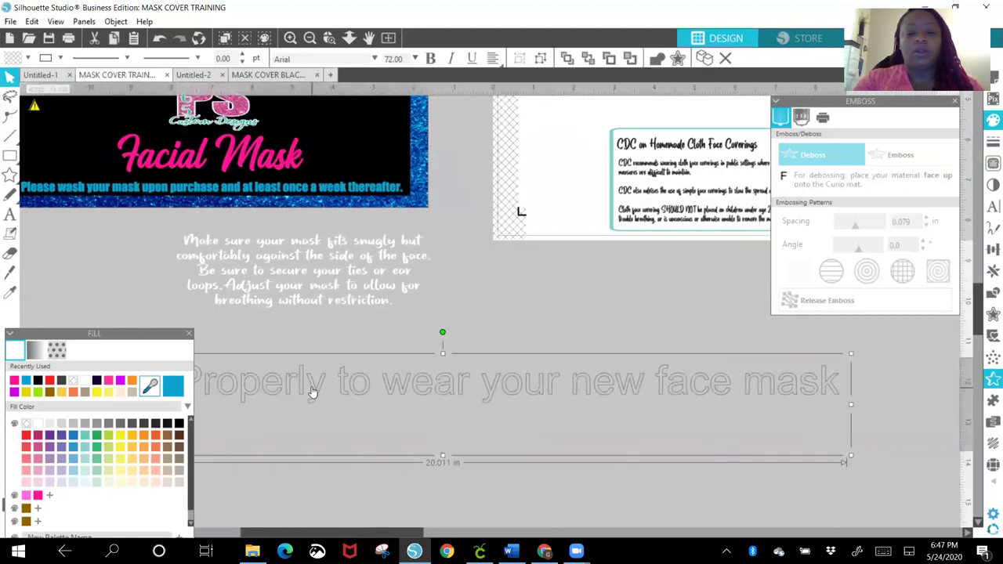
pyautogui.click(990, 210)
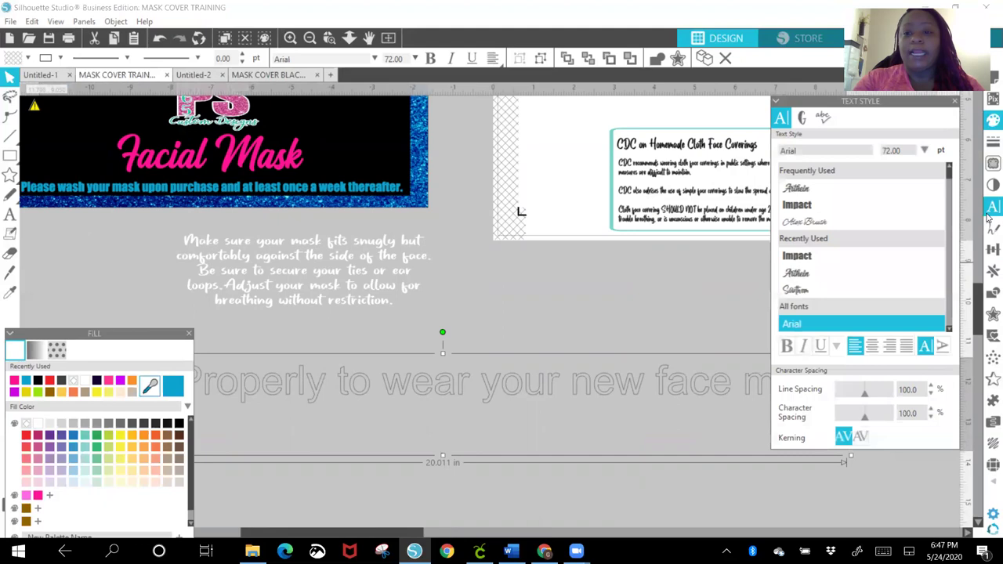
pyautogui.click(835, 198)
pyautogui.click(727, 471)
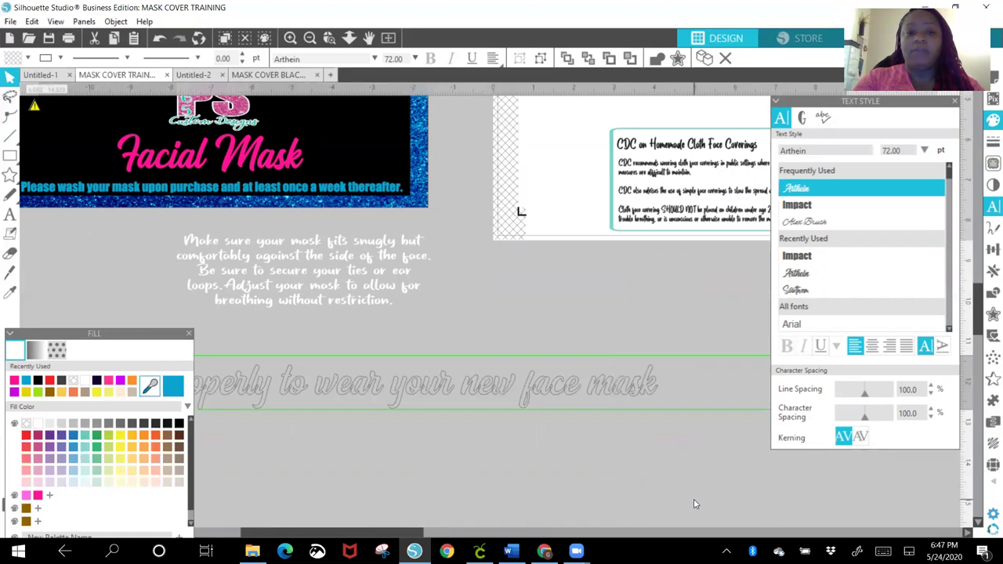
# - Narrow the heading's text box so it ends just after the word "mask"
pyautogui.click(309, 40)
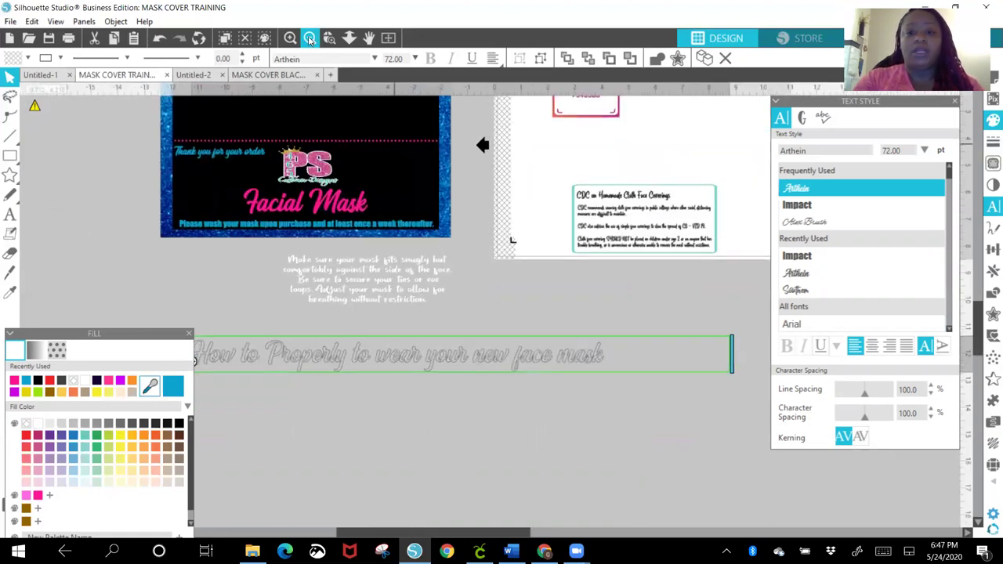
pyautogui.click(310, 39)
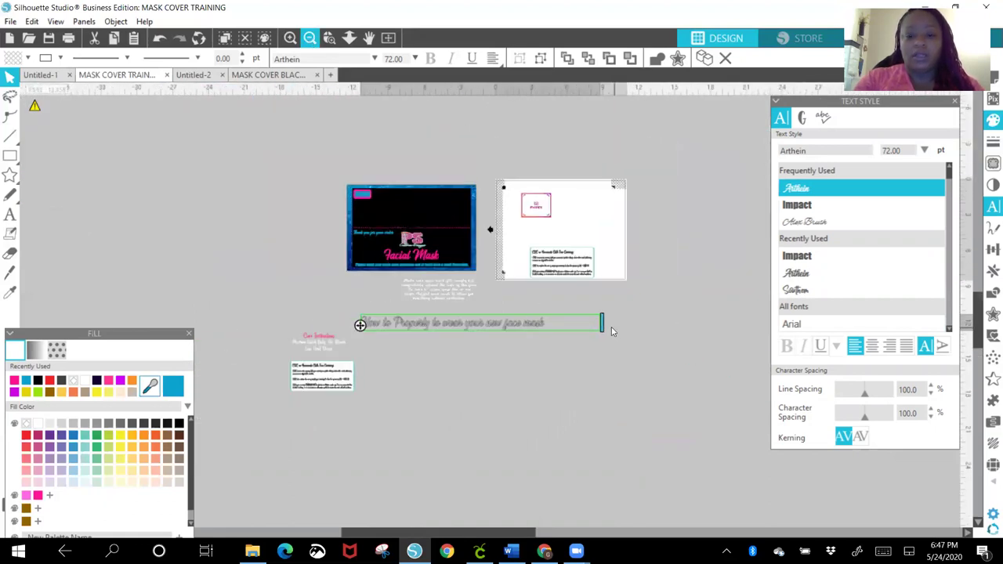
pyautogui.moveTo(603, 327); pyautogui.dragTo(553, 323)
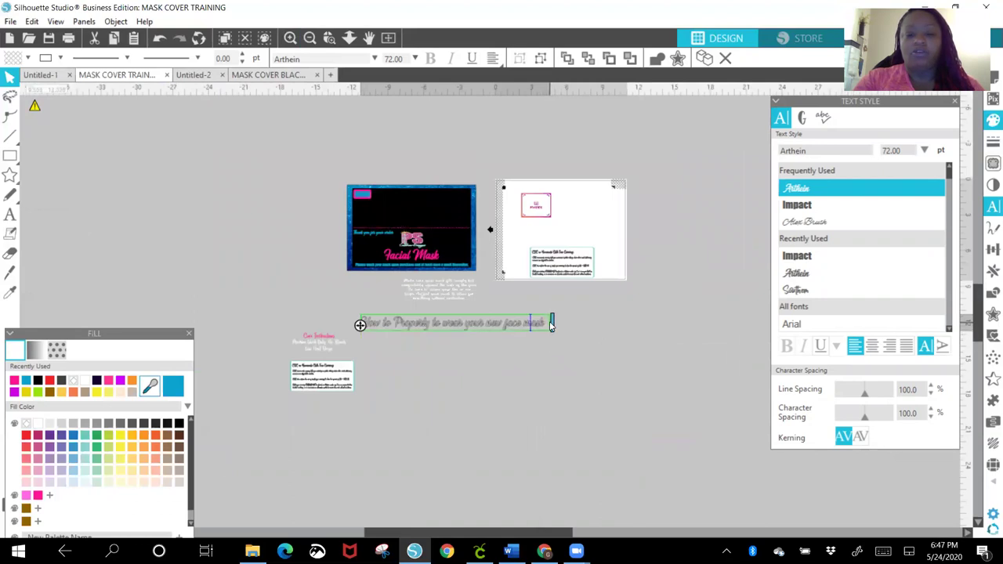
# - Move the heading into the empty area below the page and scale it down to about 8.36 in wide
pyautogui.click(387, 40)
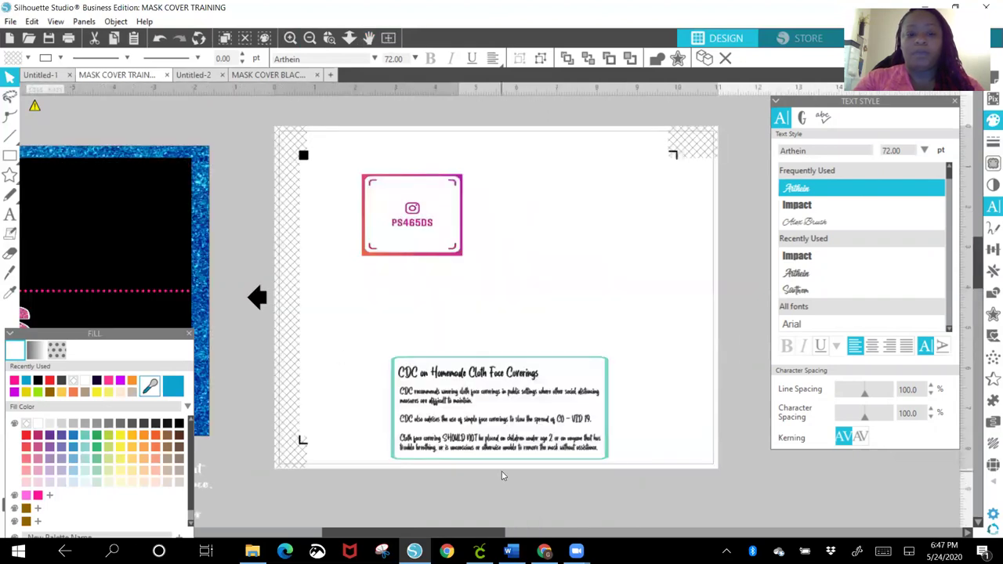
pyautogui.moveTo(979, 272); pyautogui.dragTo(989, 330)
pyautogui.click(431, 498)
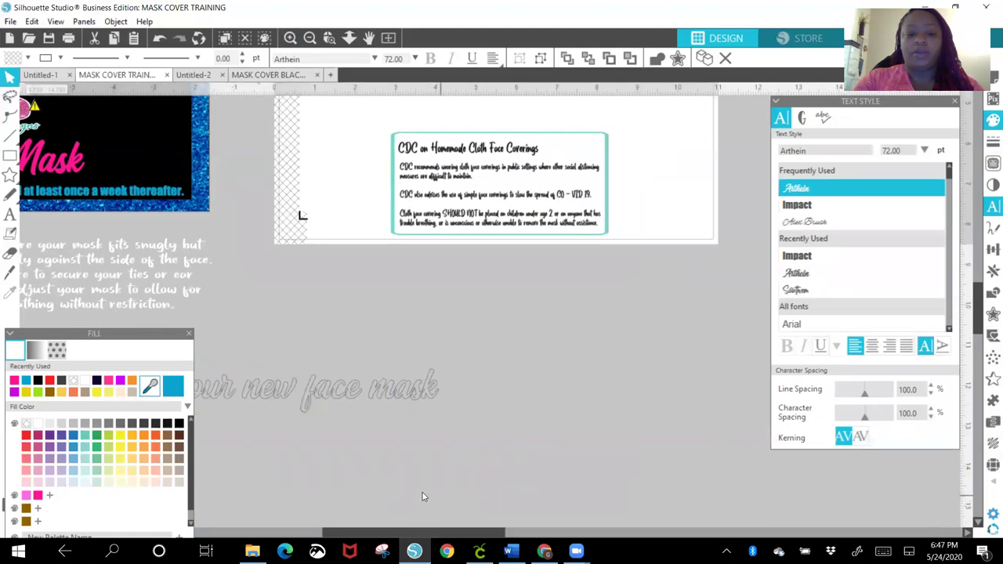
pyautogui.moveTo(302, 400); pyautogui.dragTo(649, 378)
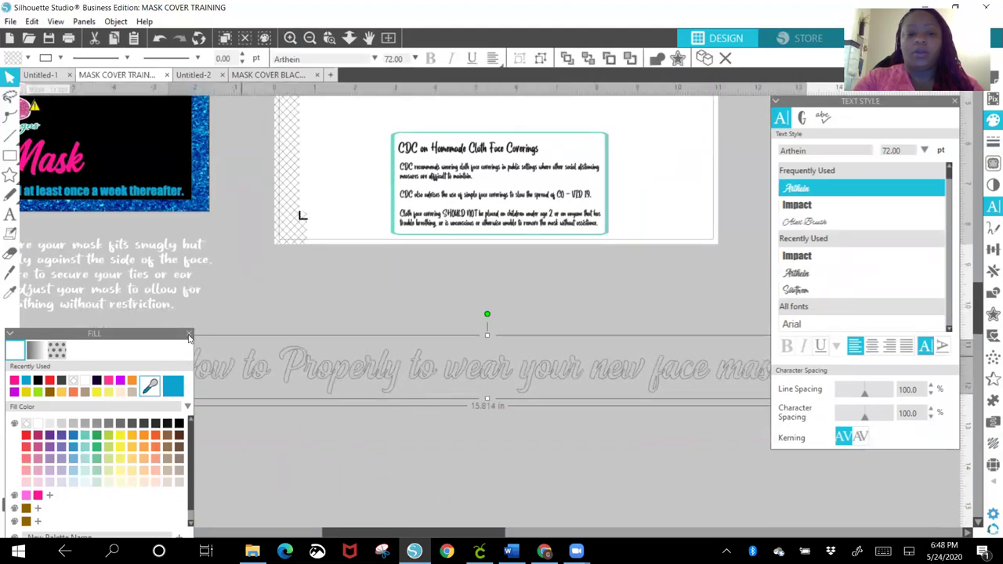
pyautogui.moveTo(158, 337); pyautogui.dragTo(152, 417)
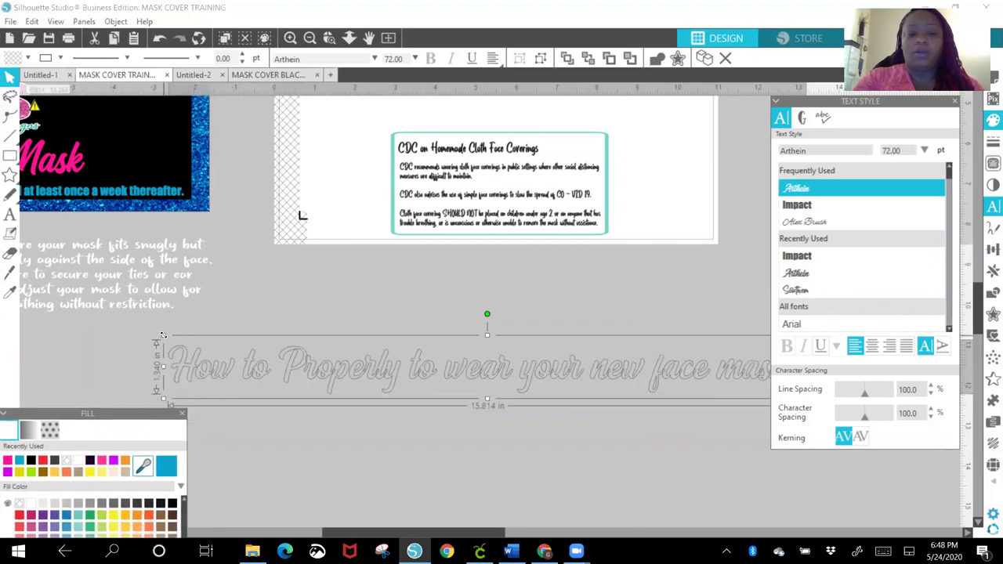
pyautogui.moveTo(162, 335); pyautogui.dragTo(467, 349)
pyautogui.moveTo(553, 382); pyautogui.dragTo(330, 368)
# - Give the heading a hot pink fill and a matching hot pink line color
pyautogui.moveTo(127, 417); pyautogui.dragTo(146, 279)
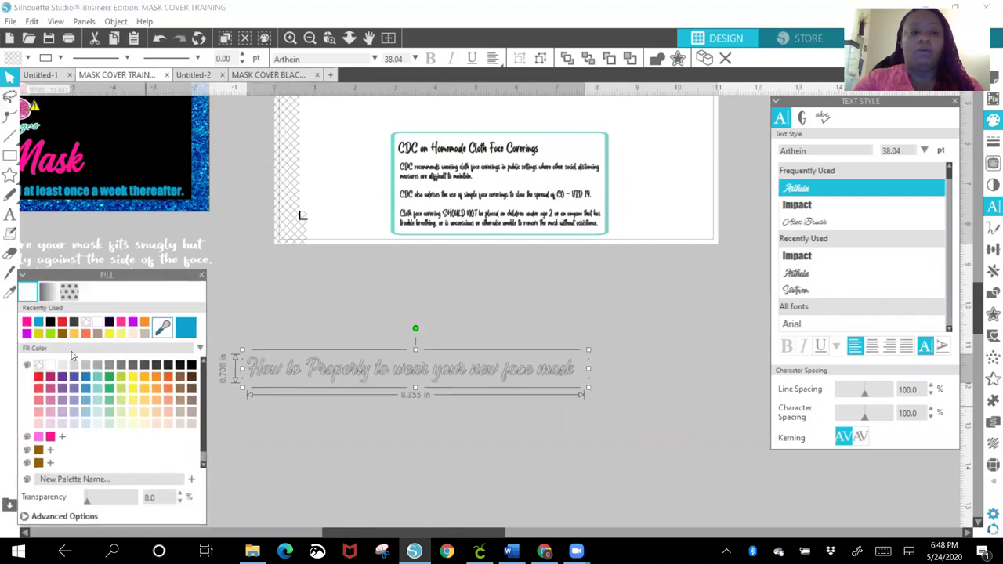
pyautogui.click(28, 323)
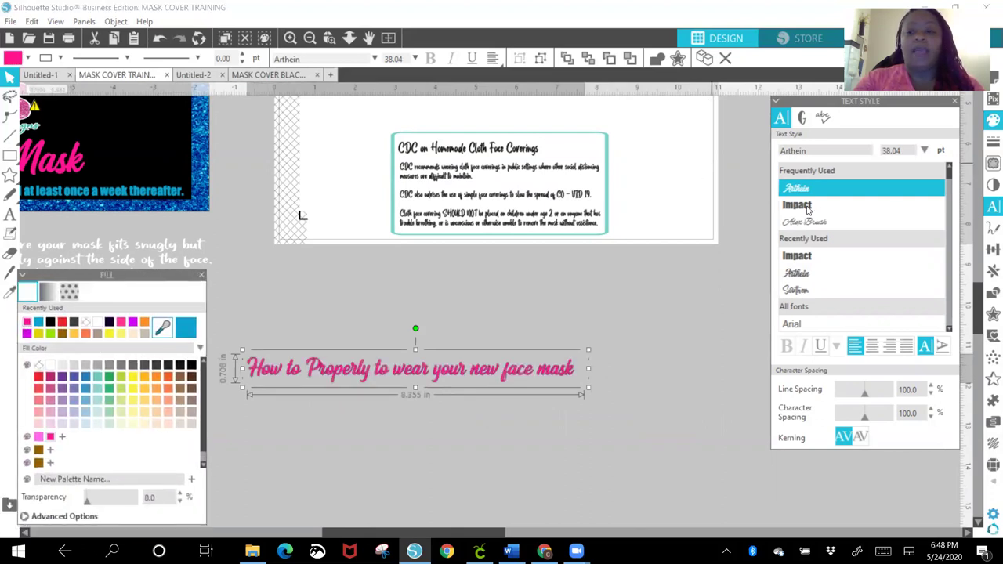
pyautogui.click(990, 143)
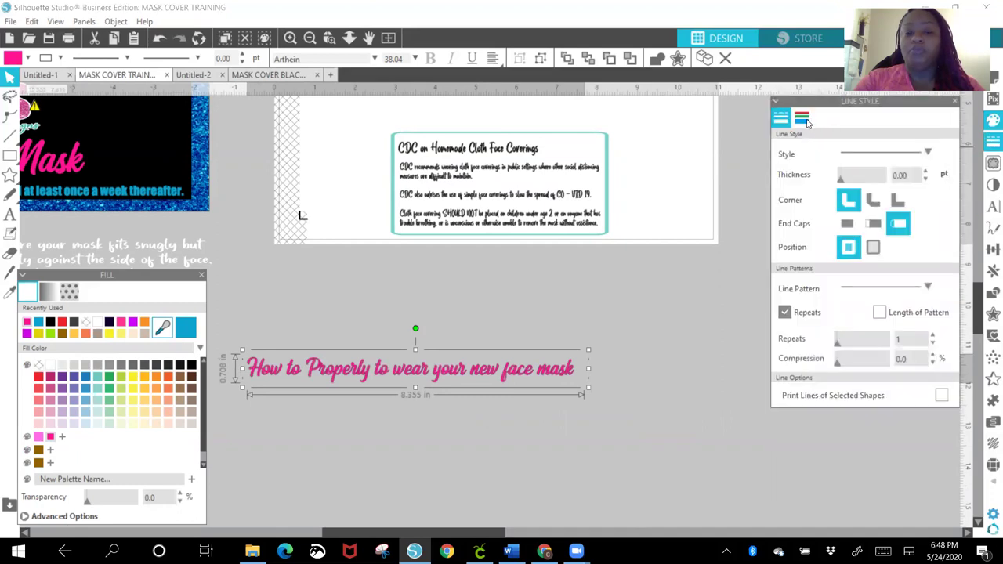
pyautogui.click(803, 119)
pyautogui.click(779, 149)
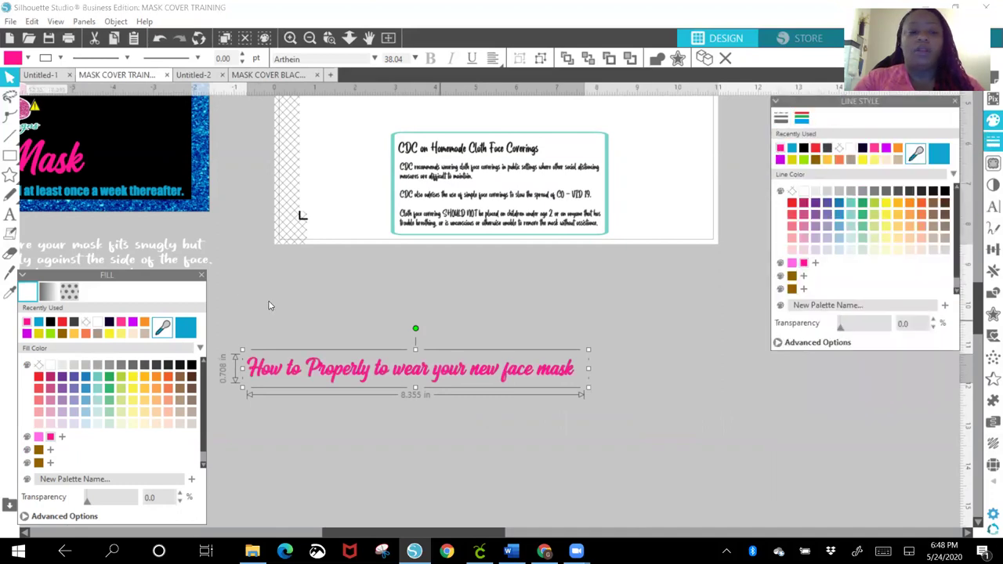
# - Move the white instruction paragraph down and place the pink heading directly above it
pyautogui.click(201, 275)
pyautogui.moveTo(407, 532); pyautogui.dragTo(345, 525)
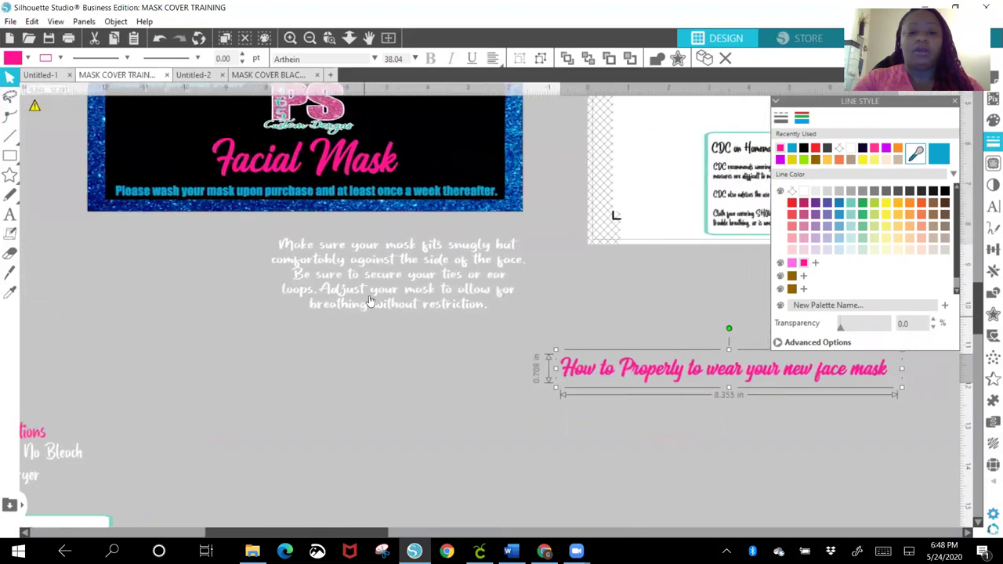
pyautogui.moveTo(369, 309); pyautogui.dragTo(367, 370)
pyautogui.moveTo(594, 374); pyautogui.dragTo(291, 316)
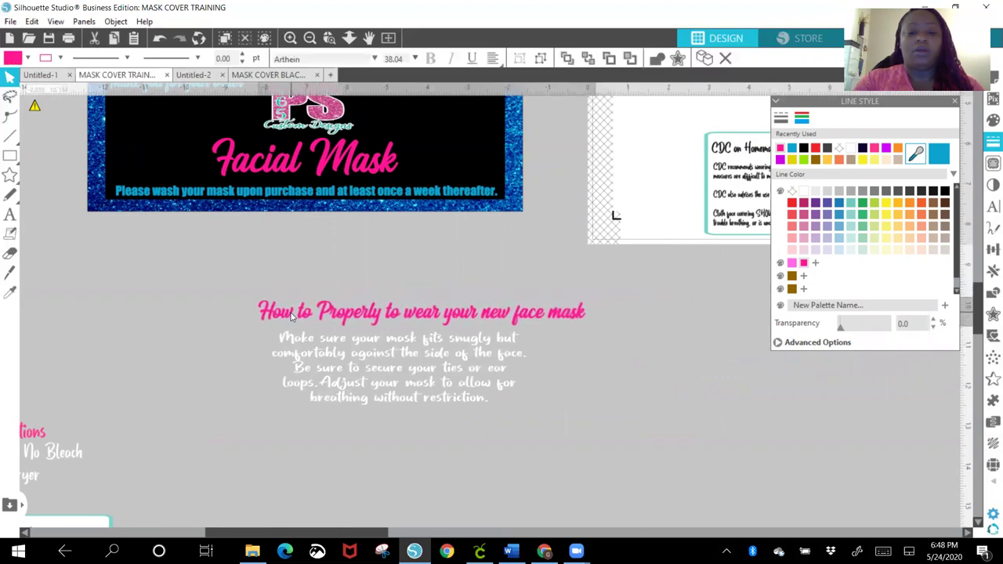
# - Scale the heading down to about 6.65 in wide and center it over the instruction paragraph
pyautogui.click(265, 304)
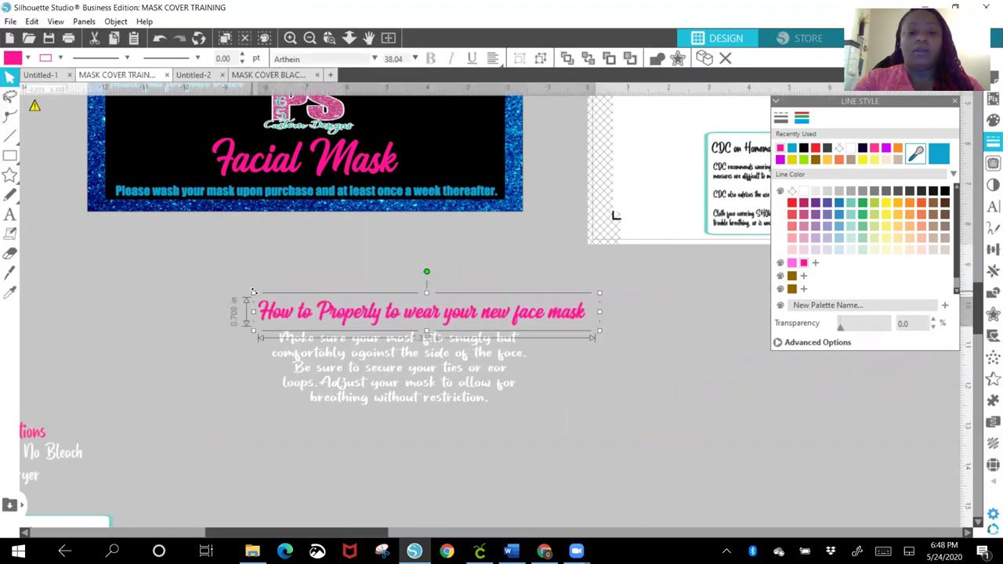
pyautogui.moveTo(257, 295); pyautogui.dragTo(323, 310)
pyautogui.moveTo(464, 316); pyautogui.dragTo(411, 323)
# - Group the pink heading and the white instruction paragraph together
pyautogui.moveTo(330, 300); pyautogui.dragTo(550, 381)
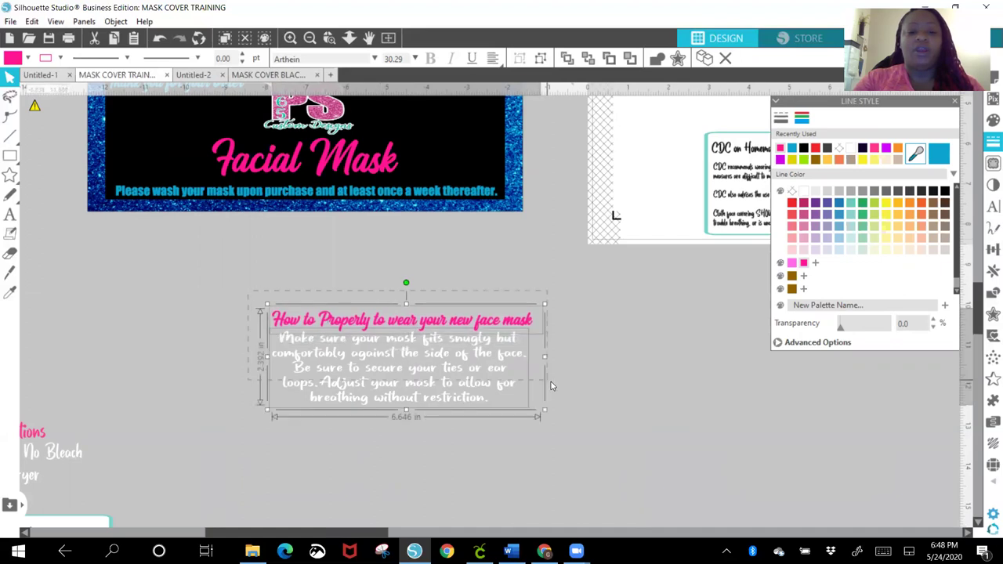
pyautogui.click(115, 22)
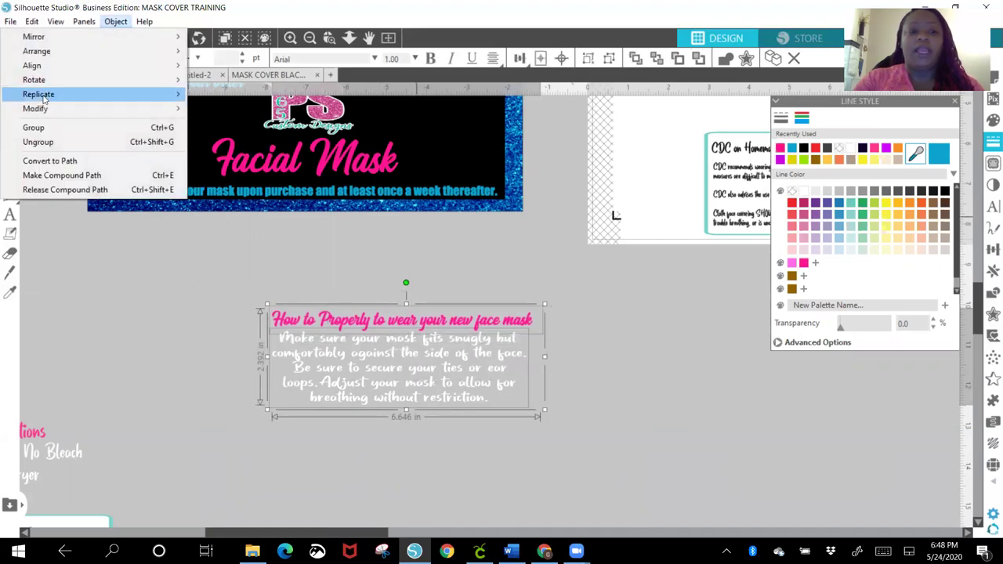
pyautogui.click(35, 128)
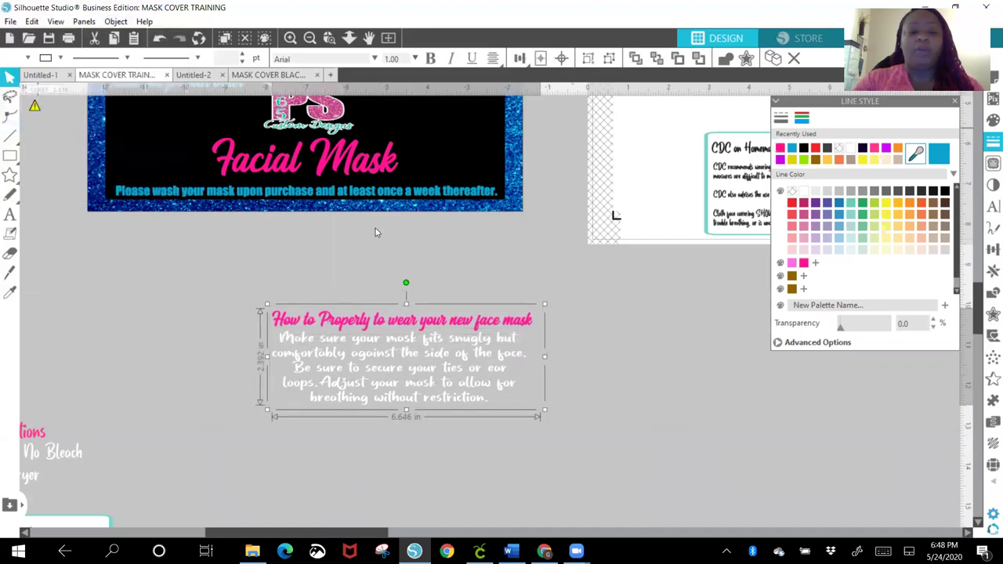
# - Move the grouped instructions up below the label and scale them down to about 5.92 in wide
pyautogui.click(989, 292)
pyautogui.moveTo(975, 314); pyautogui.dragTo(970, 274)
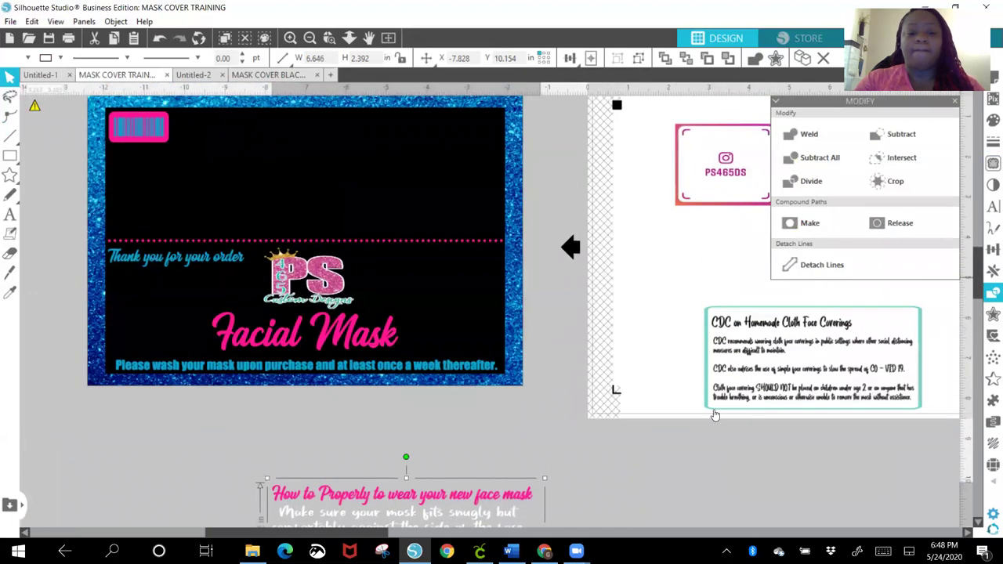
pyautogui.moveTo(400, 516); pyautogui.dragTo(404, 442)
pyautogui.moveTo(268, 401); pyautogui.dragTo(301, 413)
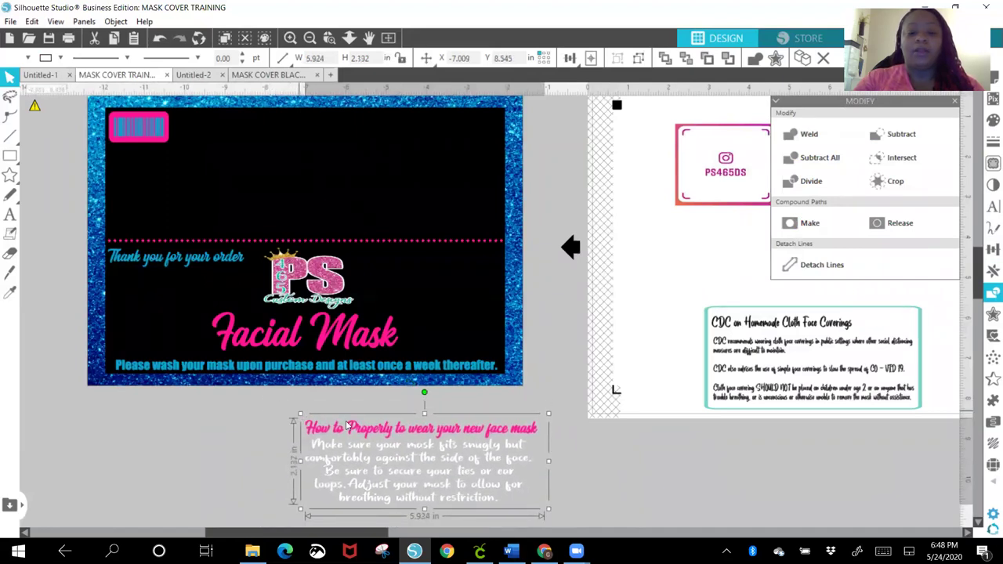
# - Rotate the grouped instructions to 180 degrees
pyautogui.click(993, 270)
pyautogui.click(989, 251)
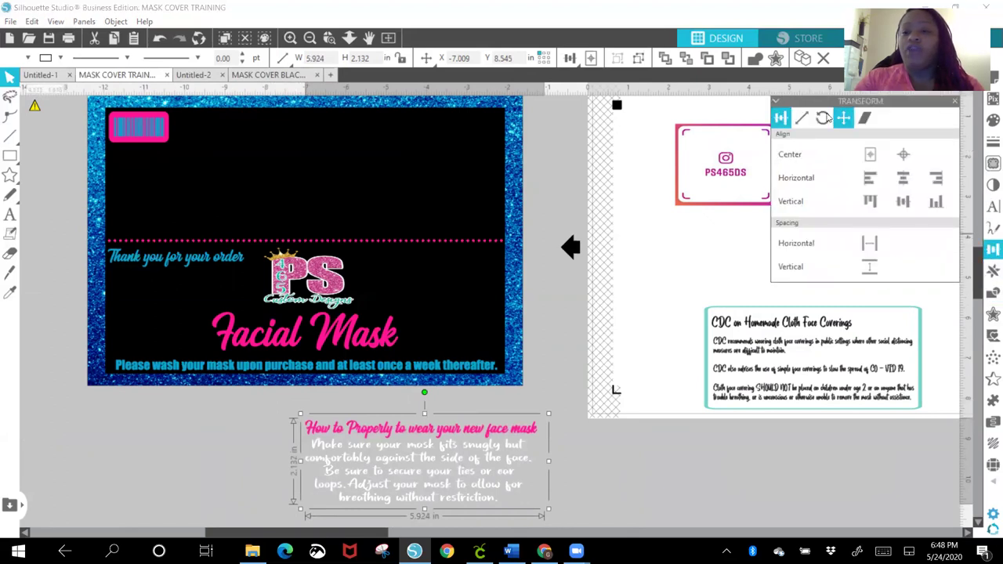
pyautogui.click(822, 118)
pyautogui.click(881, 157)
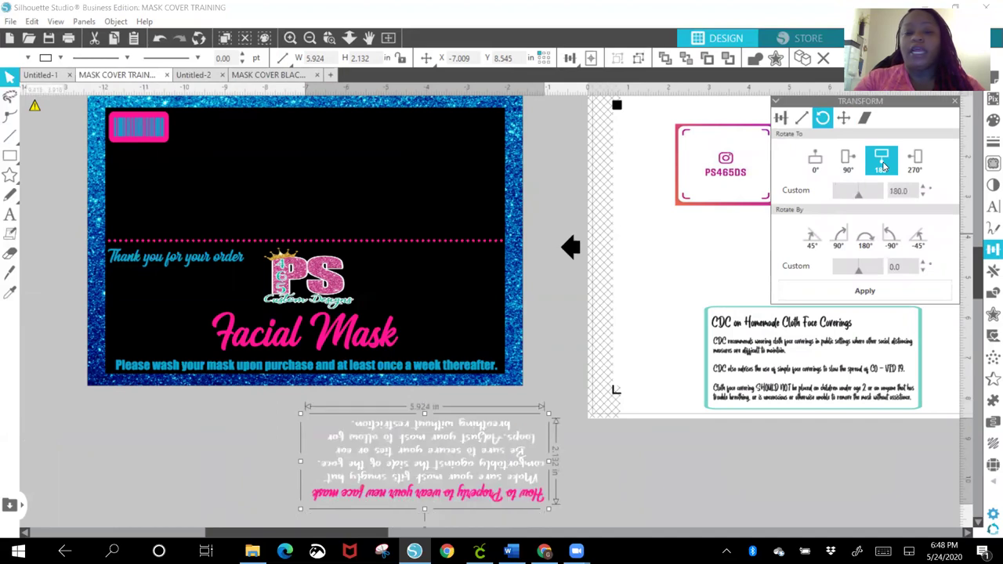
pyautogui.rightClick(441, 464)
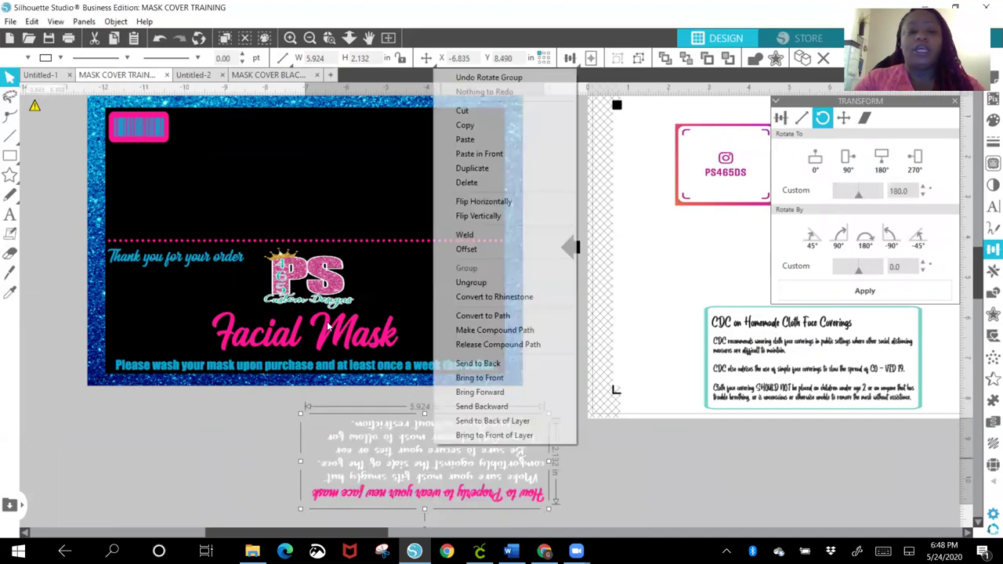
pyautogui.click(194, 504)
pyautogui.click(383, 478)
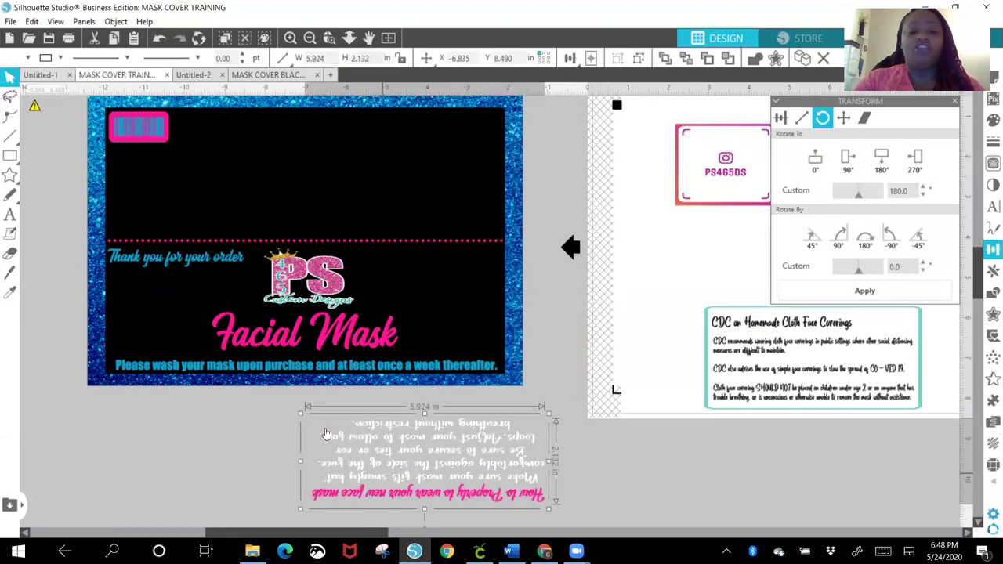
pyautogui.click(325, 423)
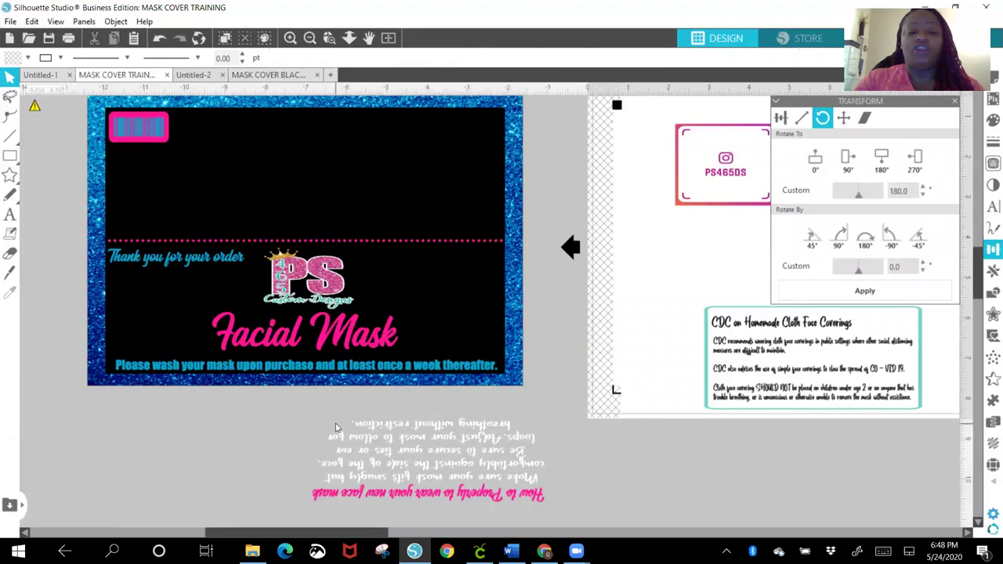
# - Scale the upside-down instructions to about 4.96 in wide and place them on the black label between the barcode and the dotted line
pyautogui.click(349, 449)
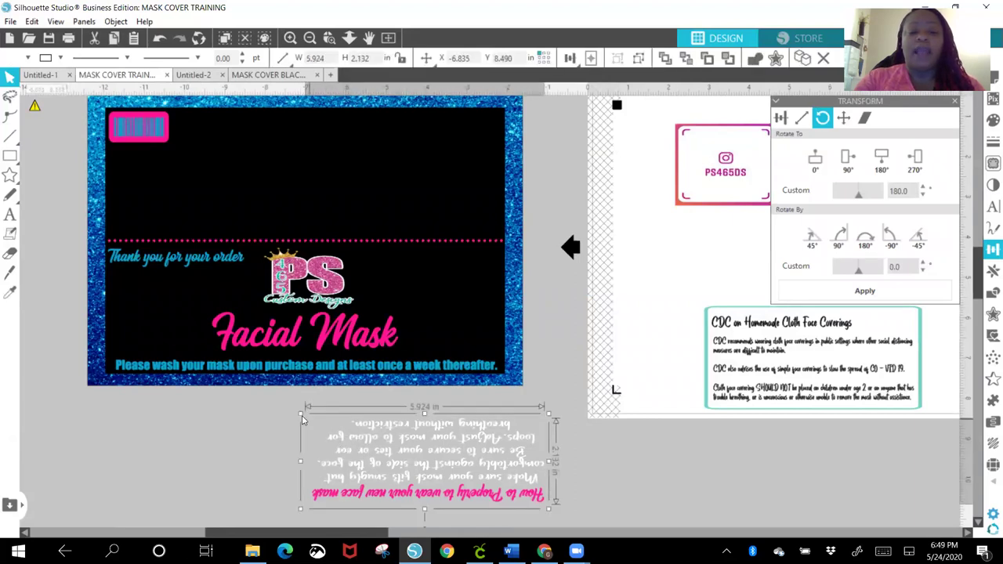
pyautogui.moveTo(301, 413); pyautogui.dragTo(340, 427)
pyautogui.moveTo(450, 489); pyautogui.dragTo(248, 289)
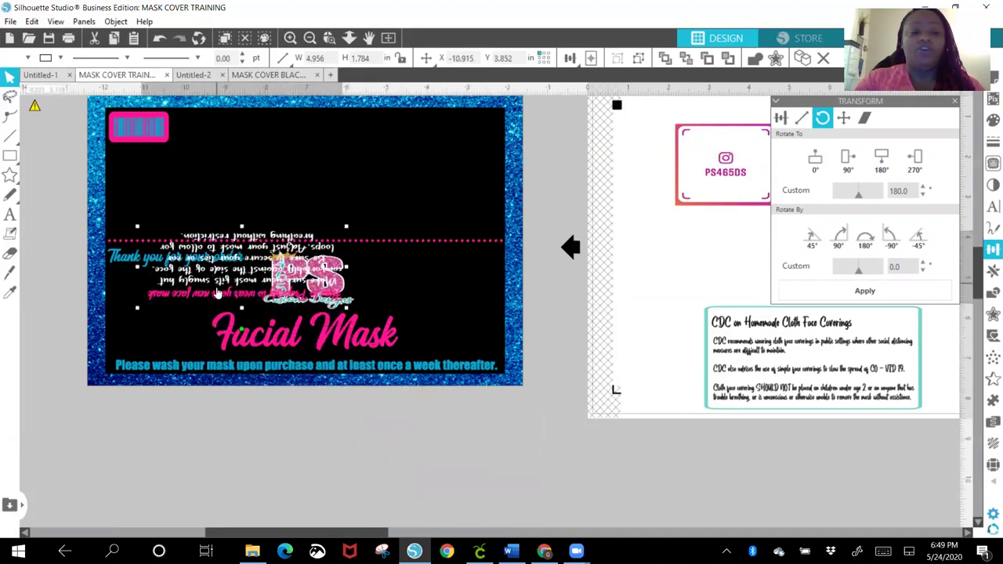
pyautogui.moveTo(218, 291); pyautogui.dragTo(184, 225)
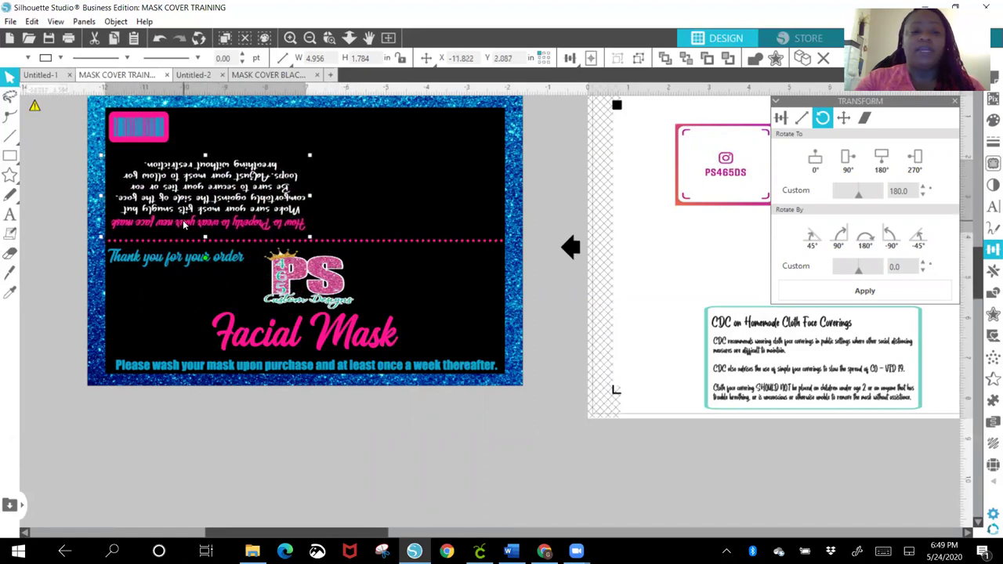
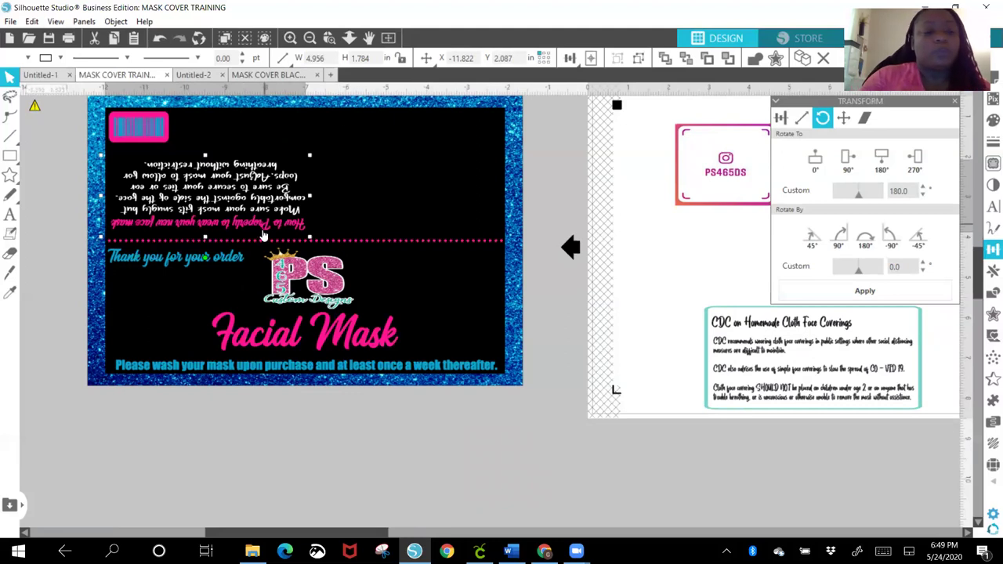
pyautogui.click(150, 405)
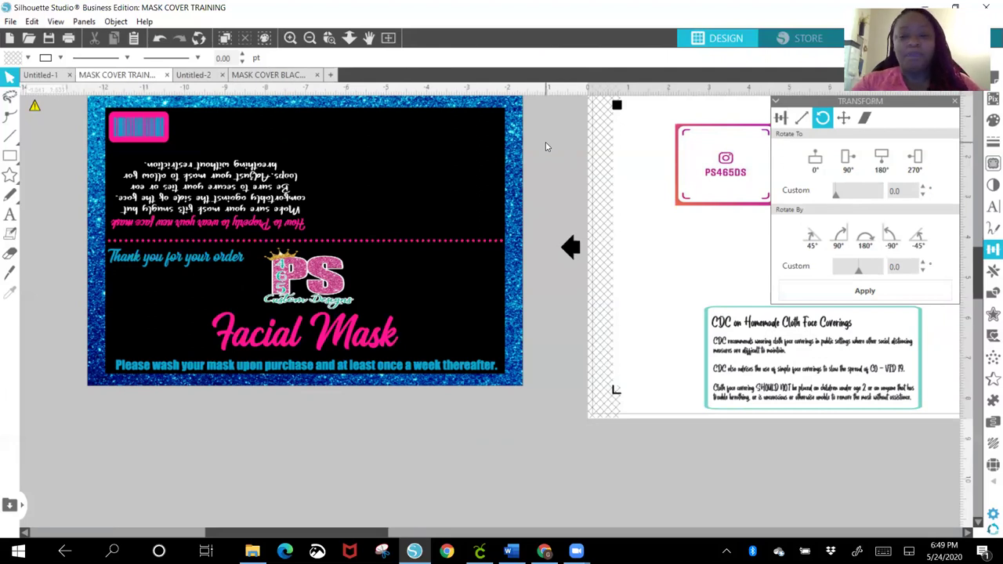
# - Move the "CDC on Homemade Cloth Face Coverings" box off the page to below the label and ungroup it
pyautogui.moveTo(802, 368); pyautogui.dragTo(640, 370)
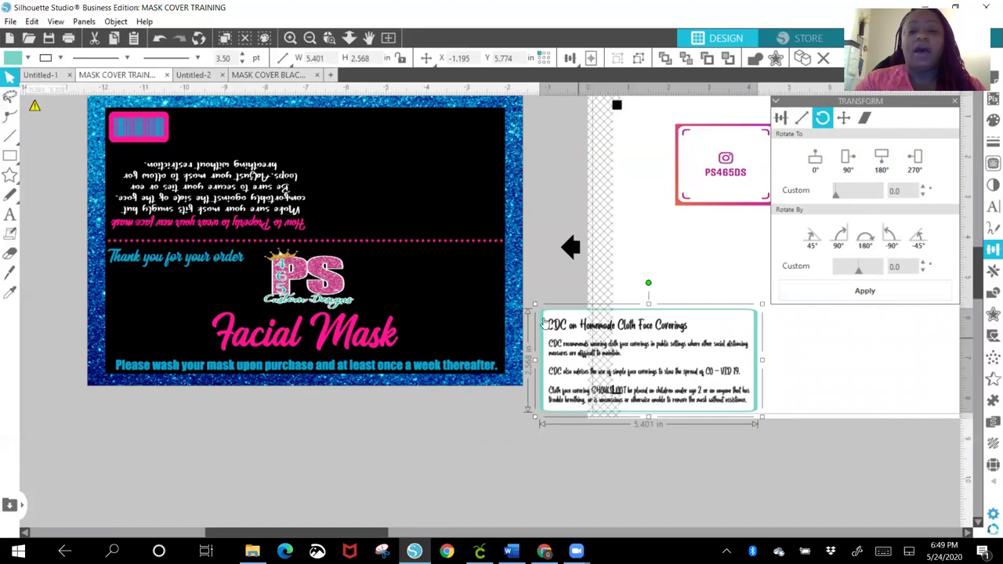
pyautogui.moveTo(639, 371); pyautogui.dragTo(402, 457)
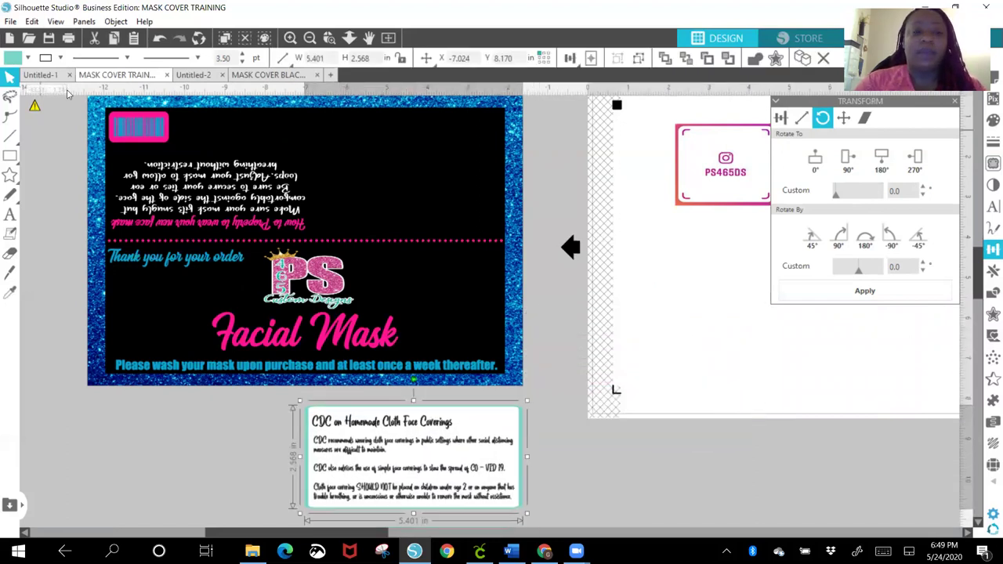
pyautogui.click(115, 22)
pyautogui.click(46, 145)
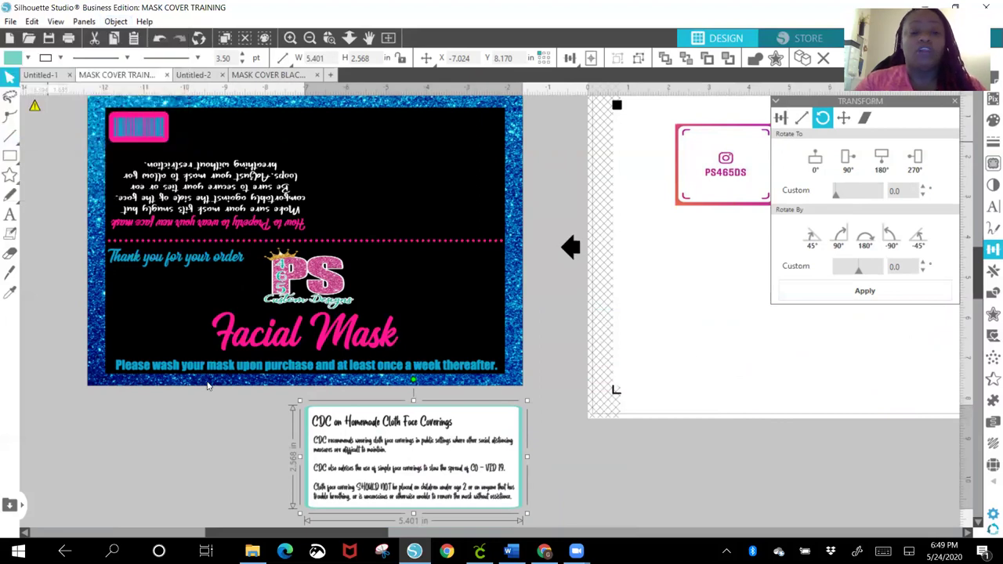
# - Ungroup the "CDC on Homemade Cloth Face Coverings" box below the label so its parts can be edited separately
pyautogui.click(235, 462)
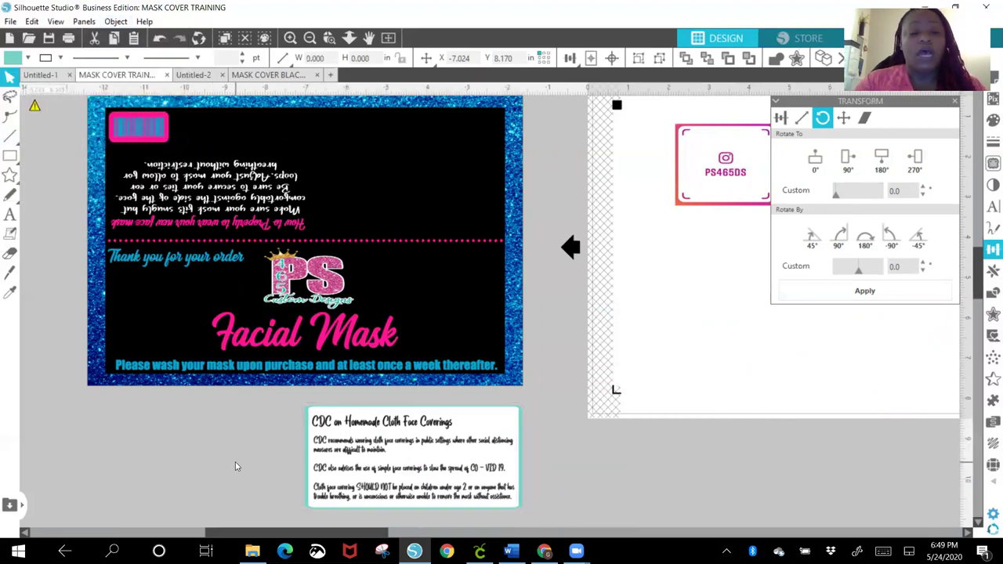
pyautogui.click(308, 416)
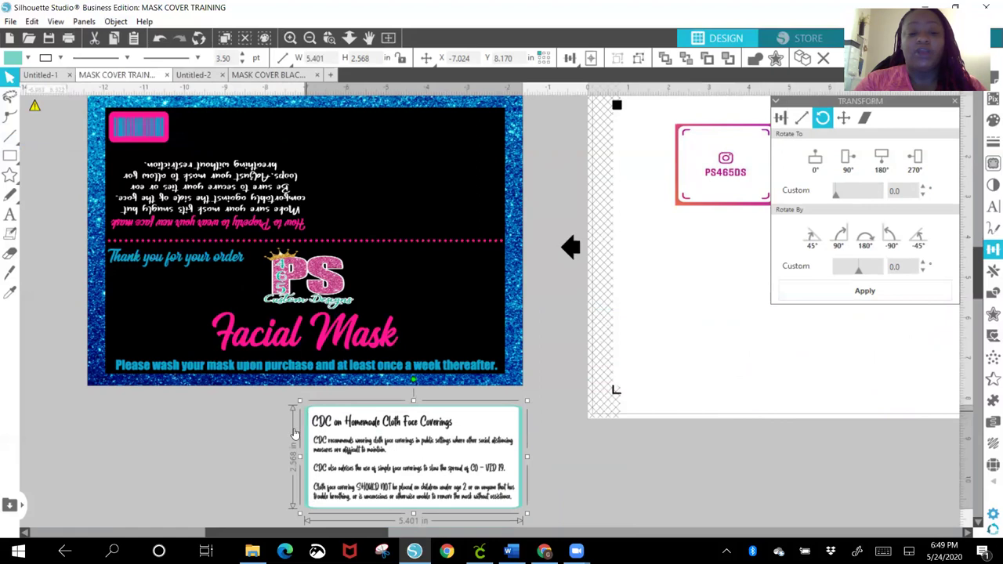
pyautogui.click(287, 444)
pyautogui.click(307, 419)
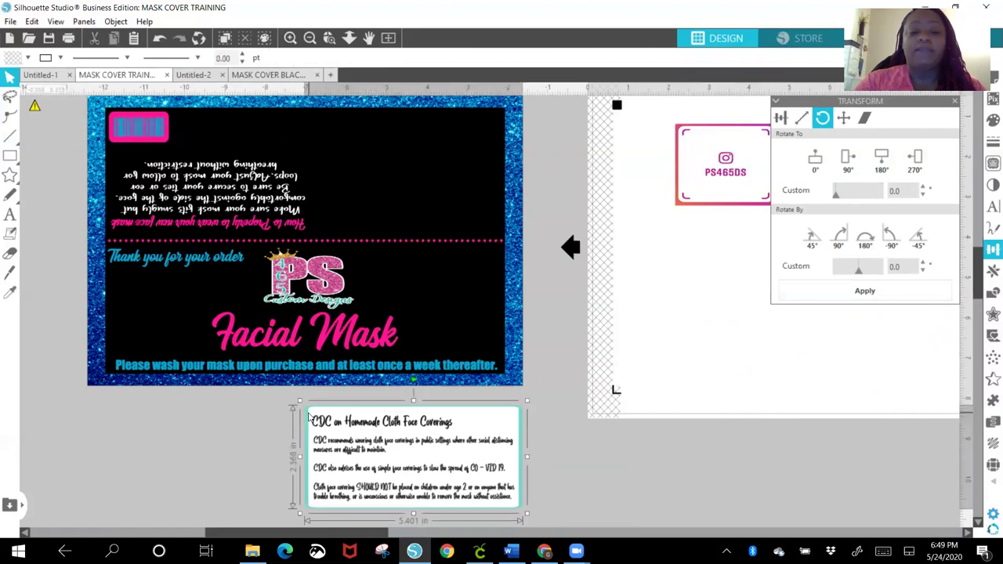
pyautogui.click(119, 22)
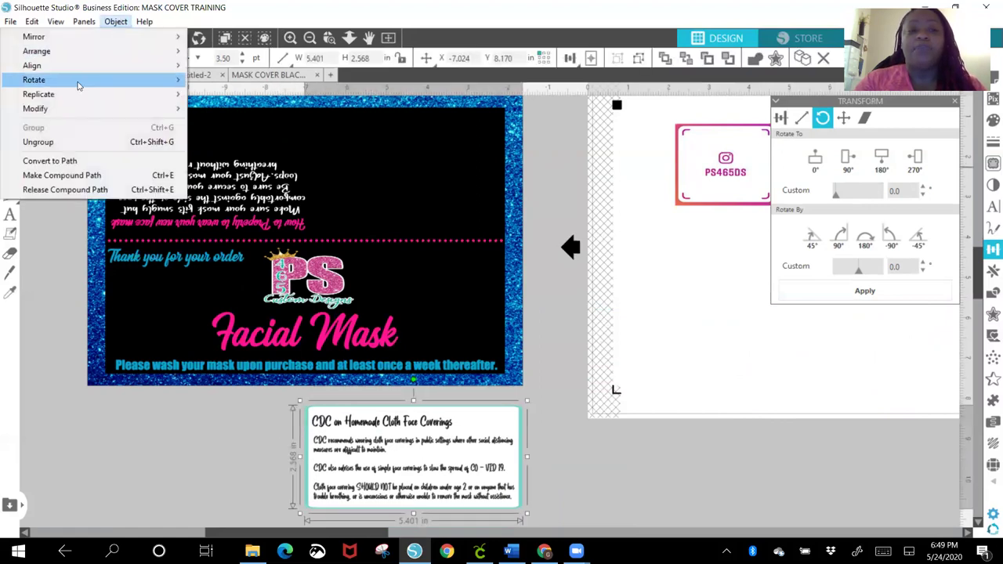
pyautogui.click(49, 142)
pyautogui.click(173, 433)
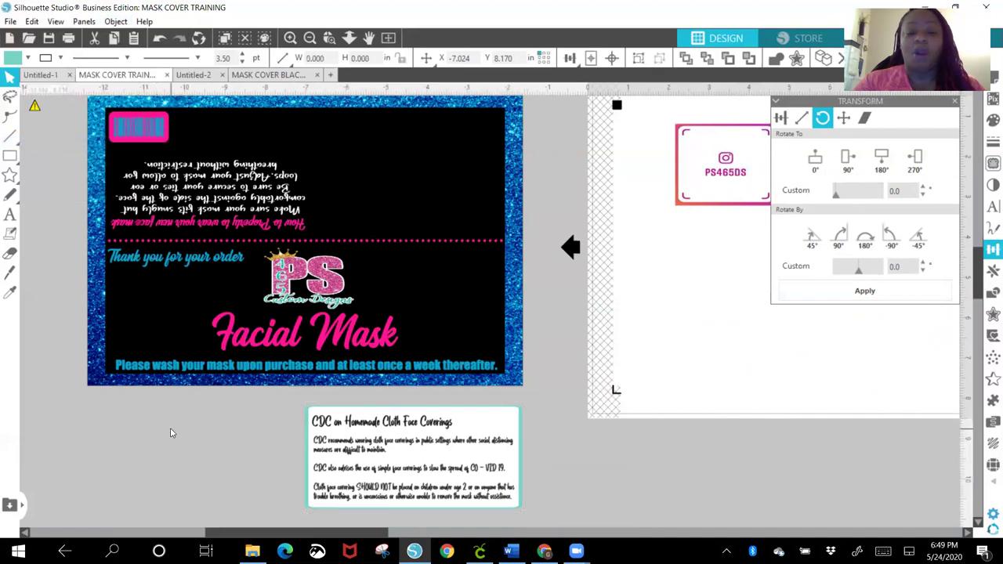
# - Change both the fill and the line color of the CDC box's outer frame to the recently used blue
pyautogui.click(307, 419)
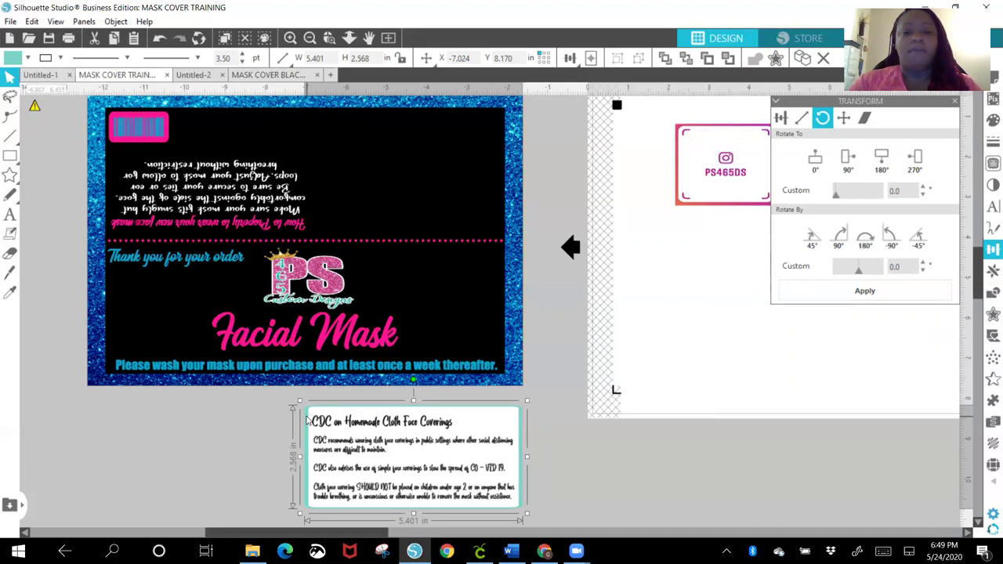
pyautogui.click(991, 122)
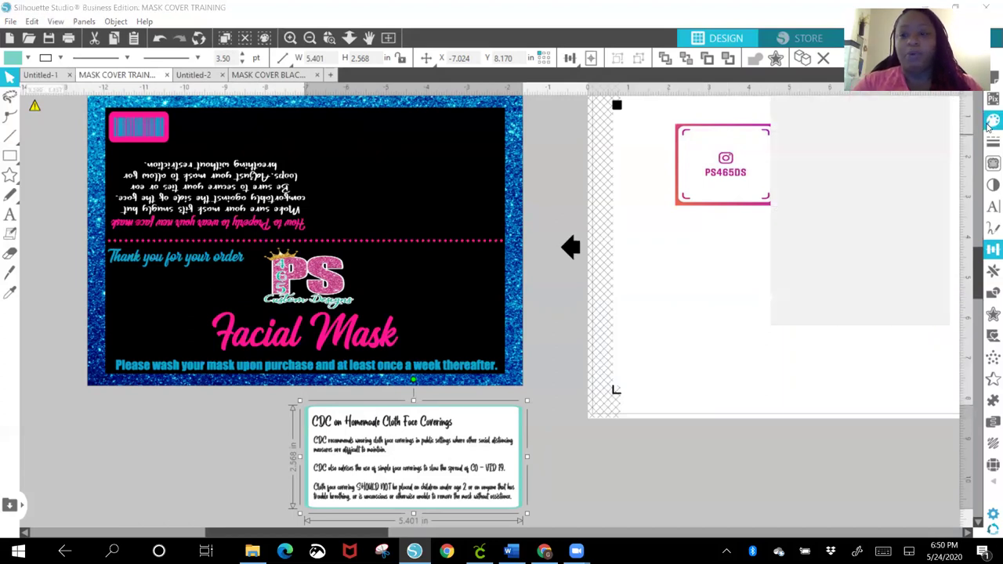
pyautogui.click(796, 149)
pyautogui.click(988, 142)
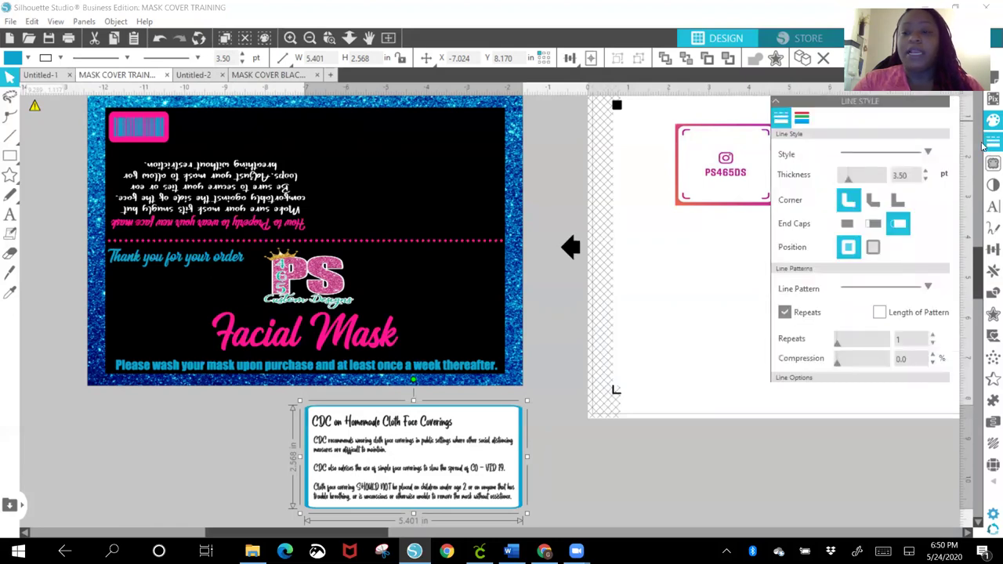
pyautogui.click(804, 122)
pyautogui.click(780, 151)
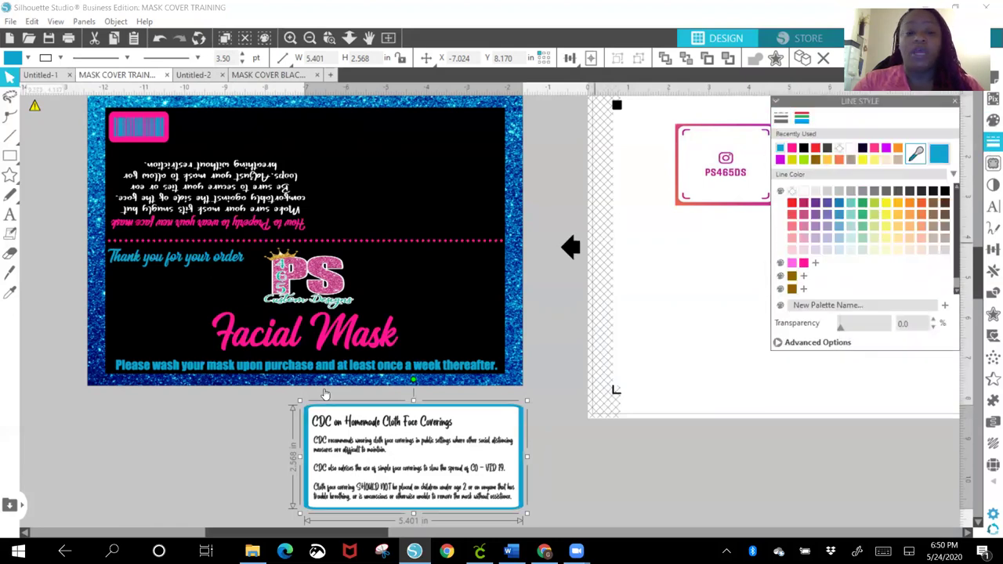
# - Select all parts of the CDC box, including its frame and text, and group them
pyautogui.click(267, 441)
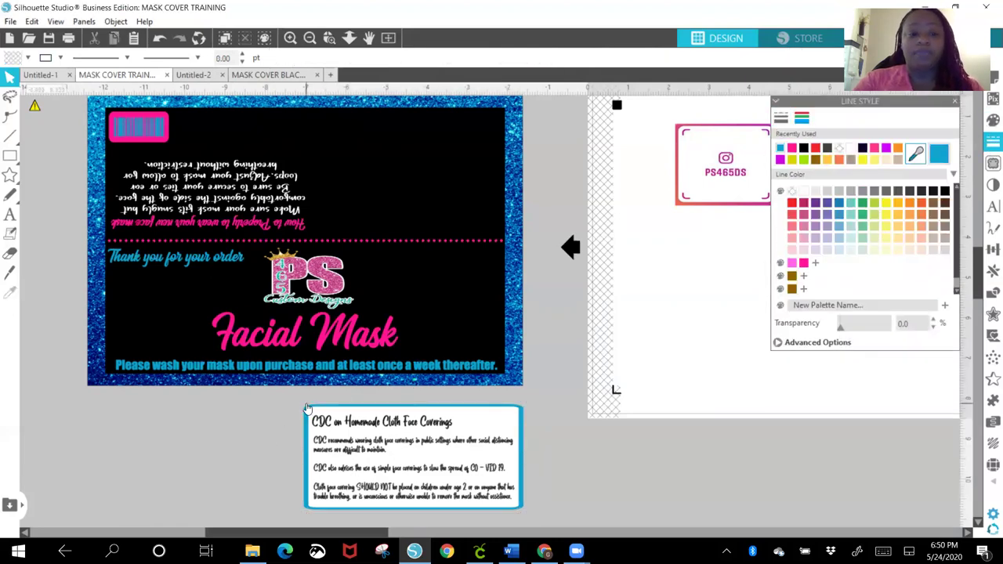
pyautogui.click(382, 448)
pyautogui.scroll(-2, 382, 448)
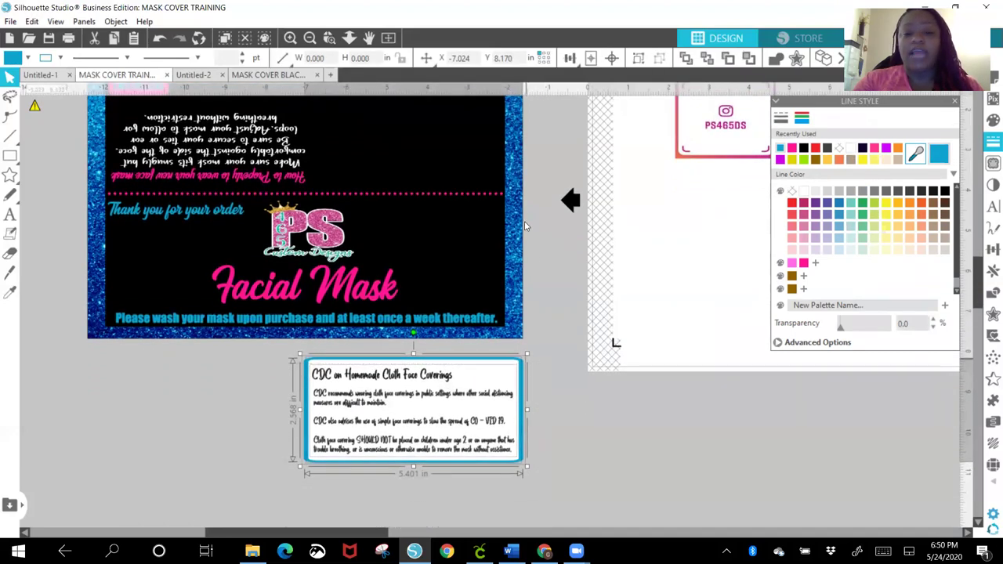
pyautogui.click(117, 21)
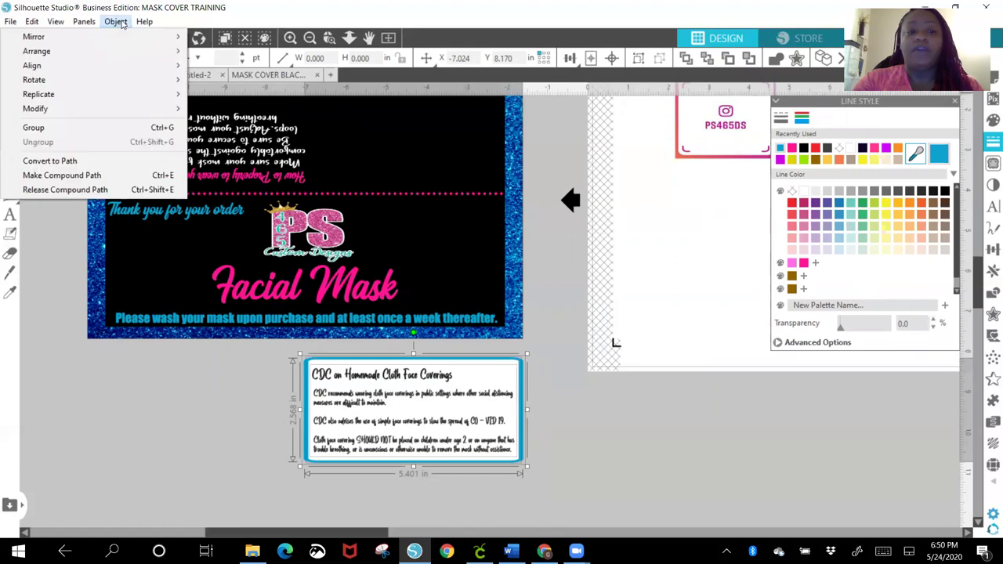
pyautogui.click(45, 131)
pyautogui.click(177, 435)
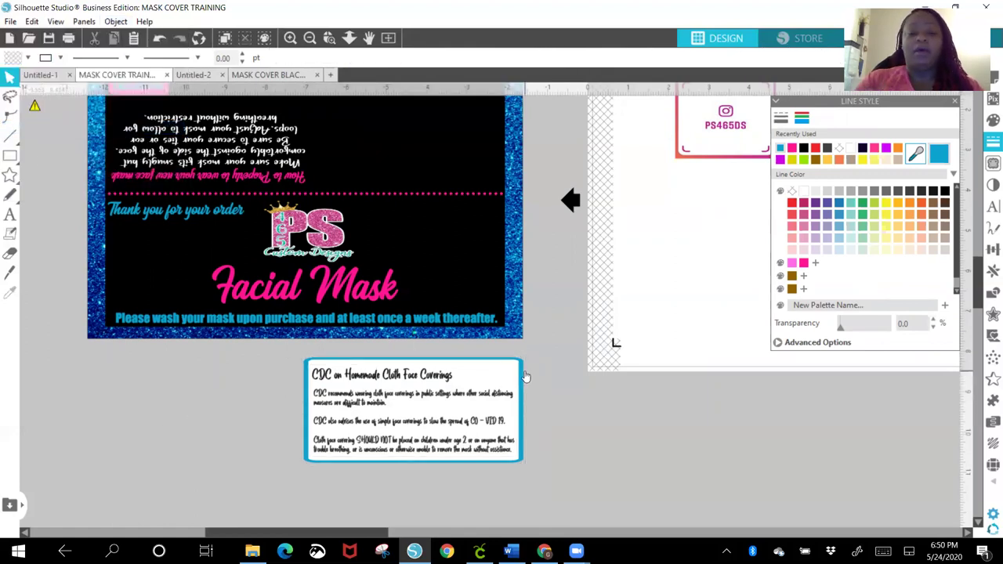
# - Check the MASK COVER BLACK GLITTER document as a reference and rotate the grouped CDC box to 180 degrees
pyautogui.click(443, 376)
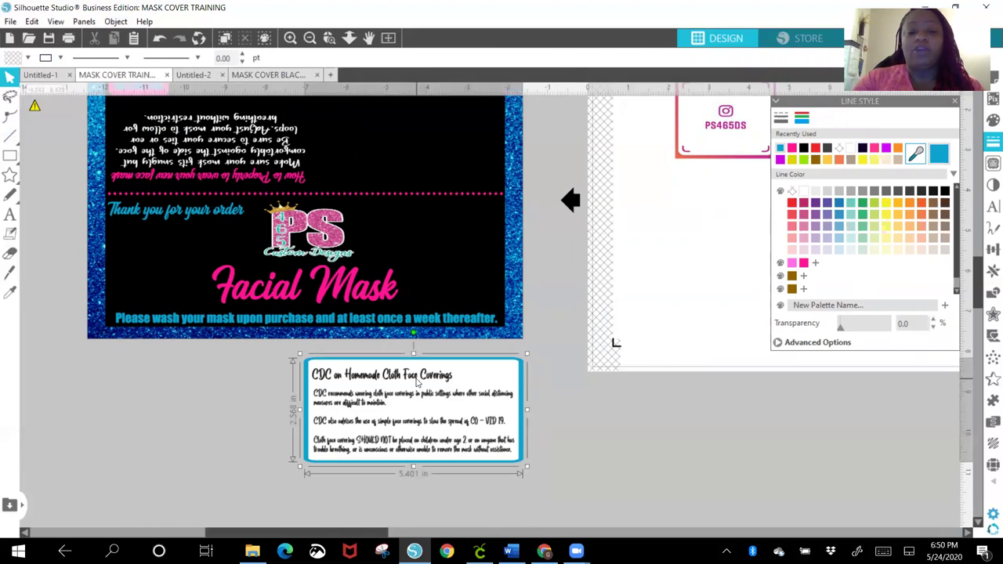
pyautogui.click(990, 252)
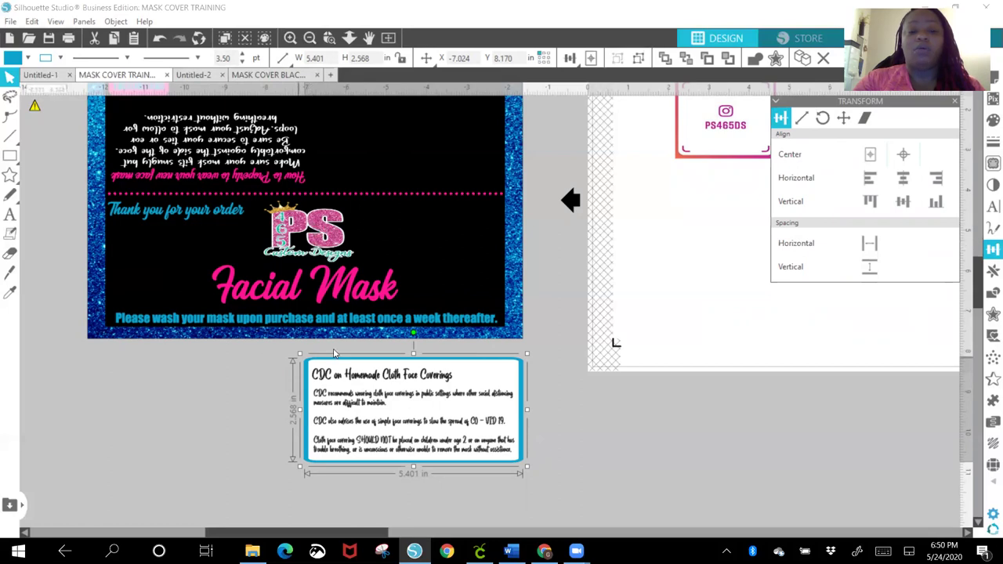
pyautogui.click(264, 76)
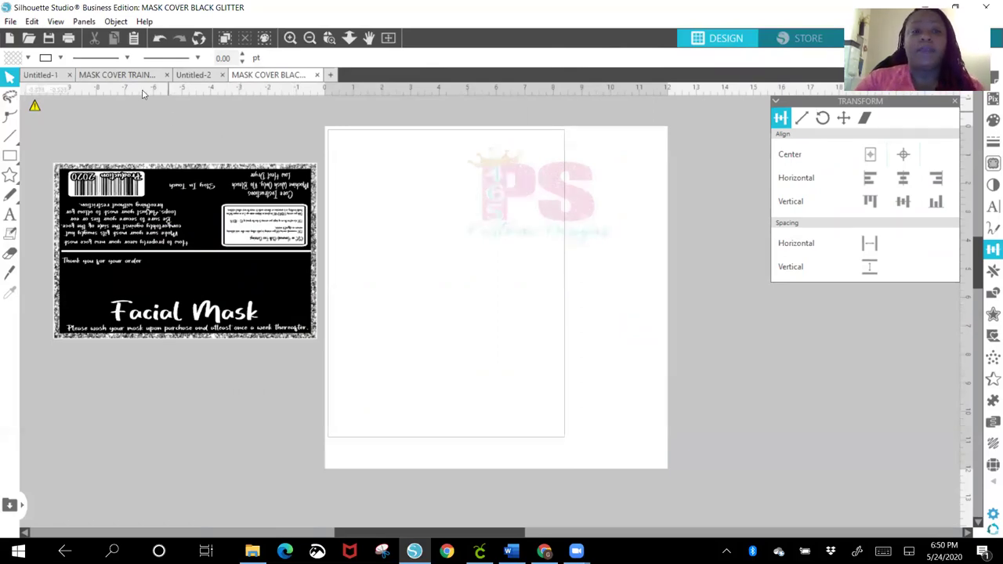
pyautogui.click(118, 74)
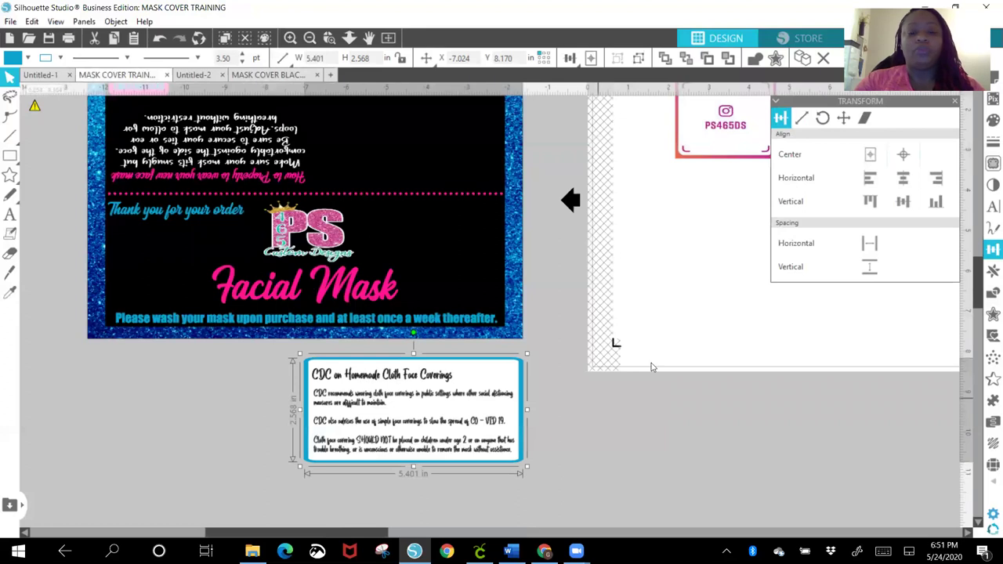
pyautogui.click(595, 428)
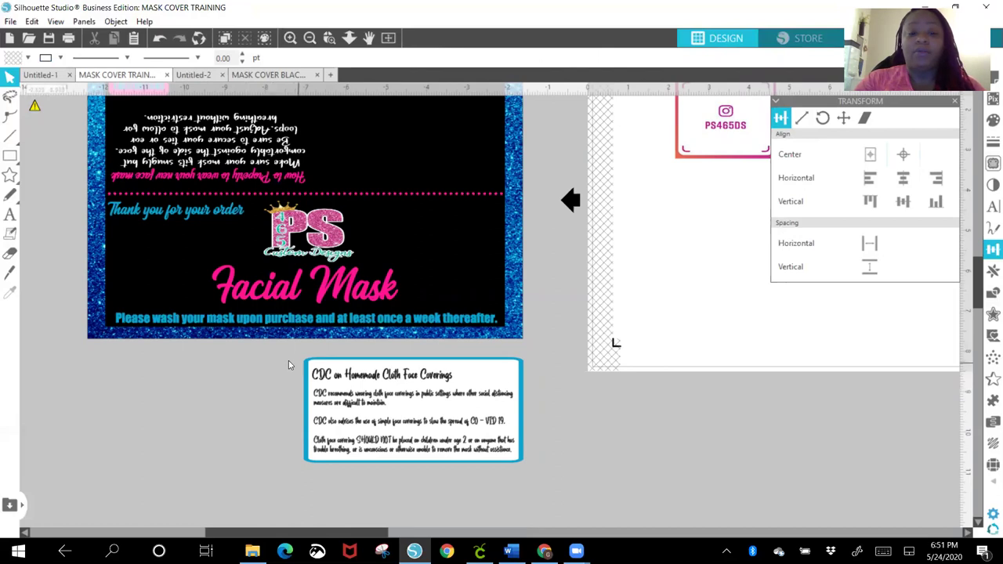
pyautogui.click(325, 398)
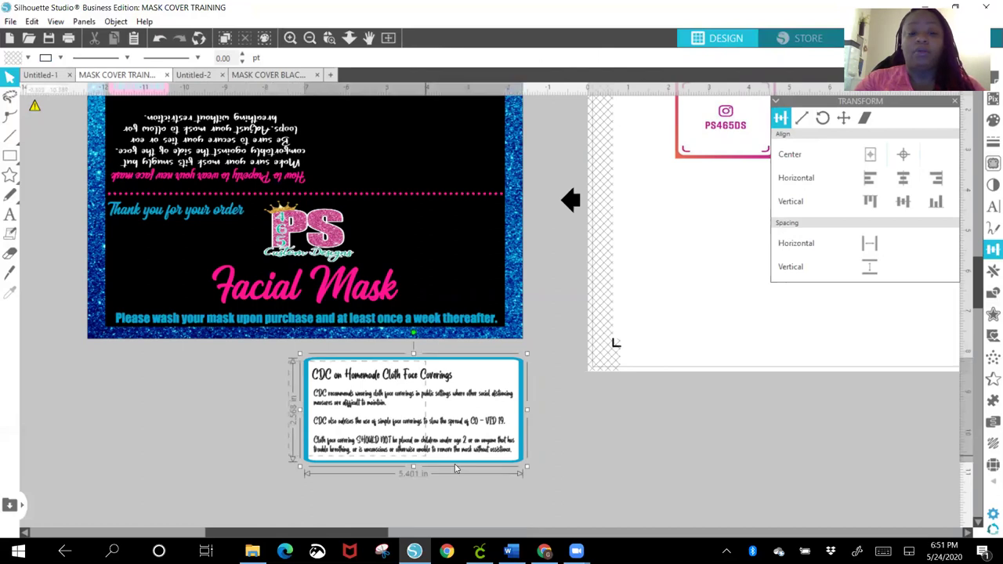
pyautogui.click(821, 118)
pyautogui.click(880, 159)
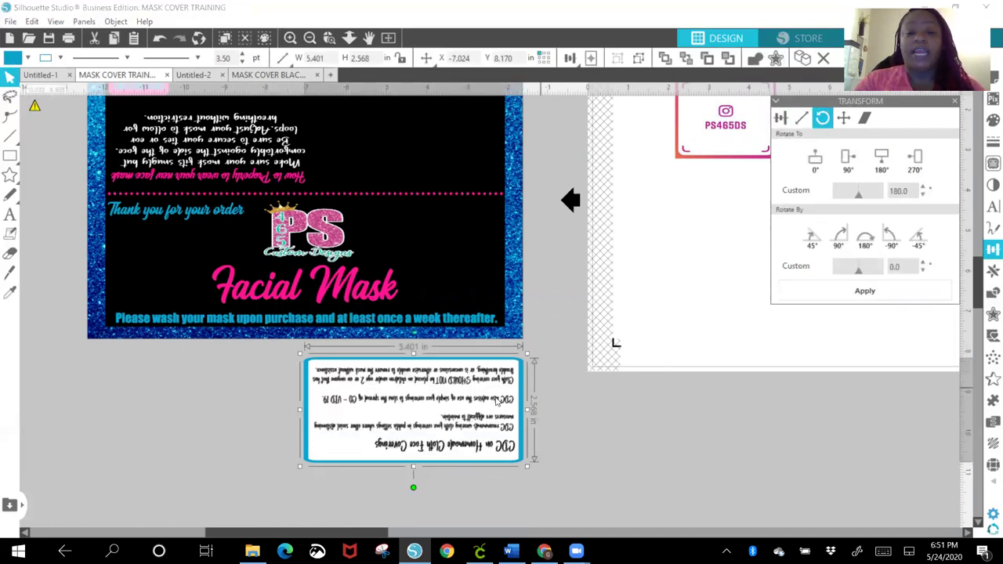
# - Bring the upside-down CDC box to the front and move it onto the label's back half beside the wearing instructions
pyautogui.moveTo(454, 392)
pyautogui.mouseDown()
pyautogui.moveTo(432, 118)
pyautogui.moveTo(475, 304)
pyautogui.moveTo(470, 400)
pyautogui.mouseUp()
pyautogui.rightClick(470, 399)
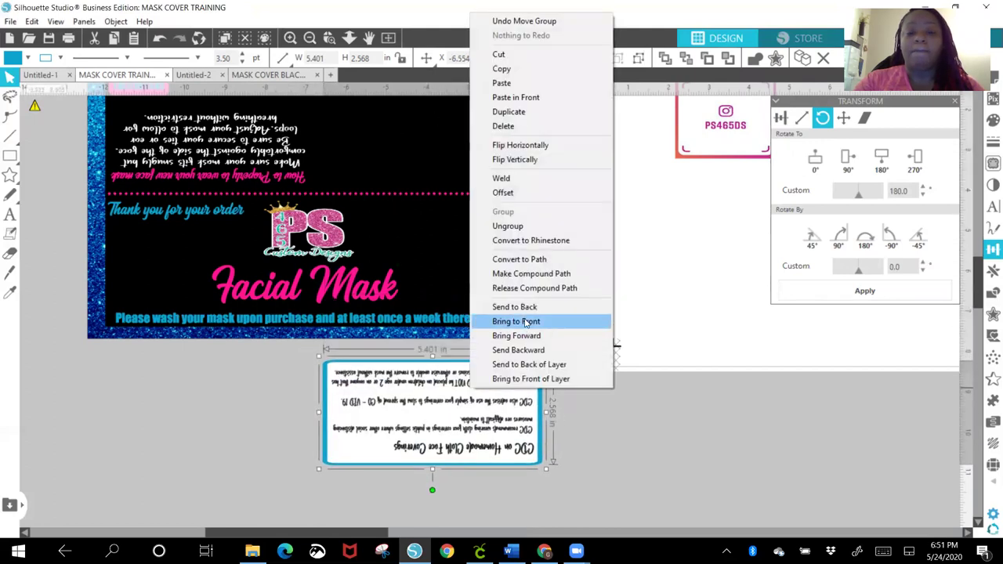
pyautogui.click(515, 321)
pyautogui.moveTo(440, 429); pyautogui.dragTo(399, 146)
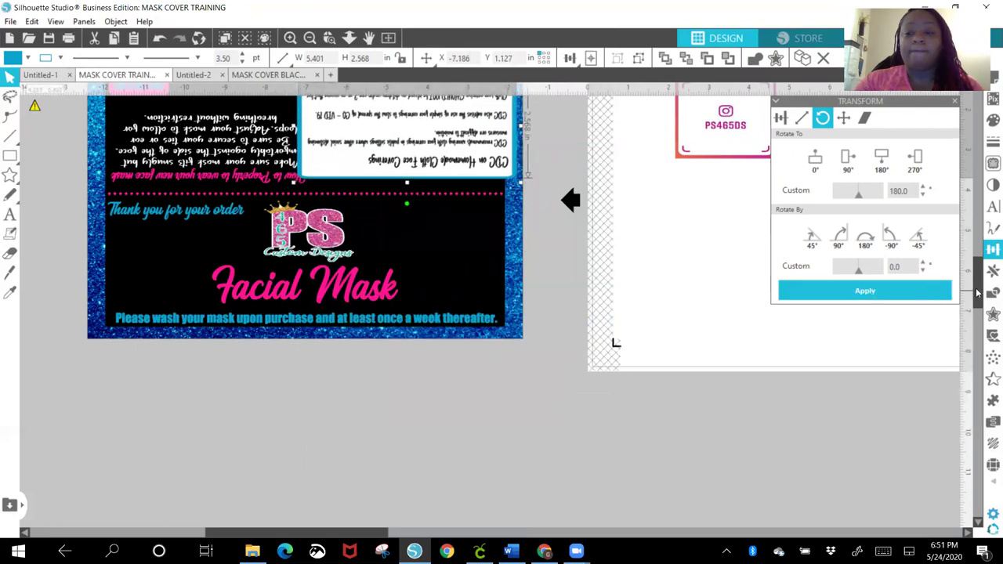
pyautogui.moveTo(977, 292); pyautogui.dragTo(977, 269)
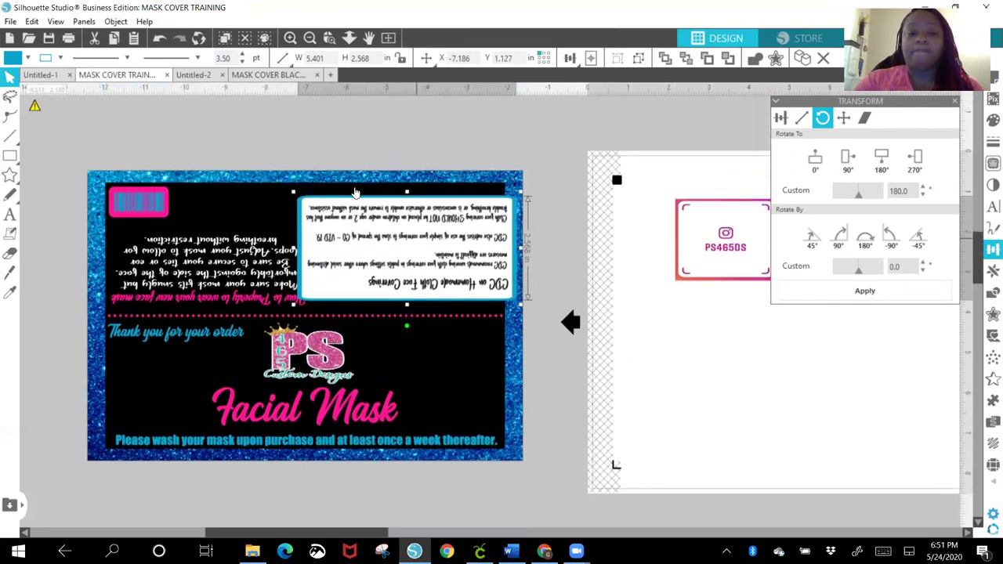
# - Scale the CDC box down to about 3.64 in wide and place it just above the dotted line beside the wearing instructions
pyautogui.moveTo(316, 203); pyautogui.dragTo(362, 212)
pyautogui.moveTo(470, 271)
pyautogui.mouseDown()
pyautogui.moveTo(442, 275)
pyautogui.moveTo(451, 277)
pyautogui.mouseUp()
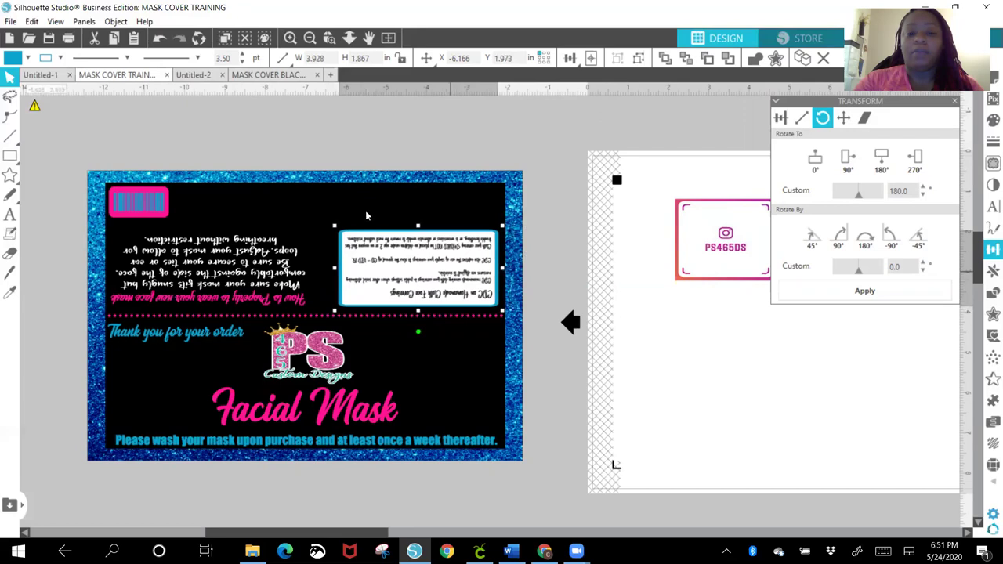
pyautogui.moveTo(335, 228); pyautogui.dragTo(350, 233)
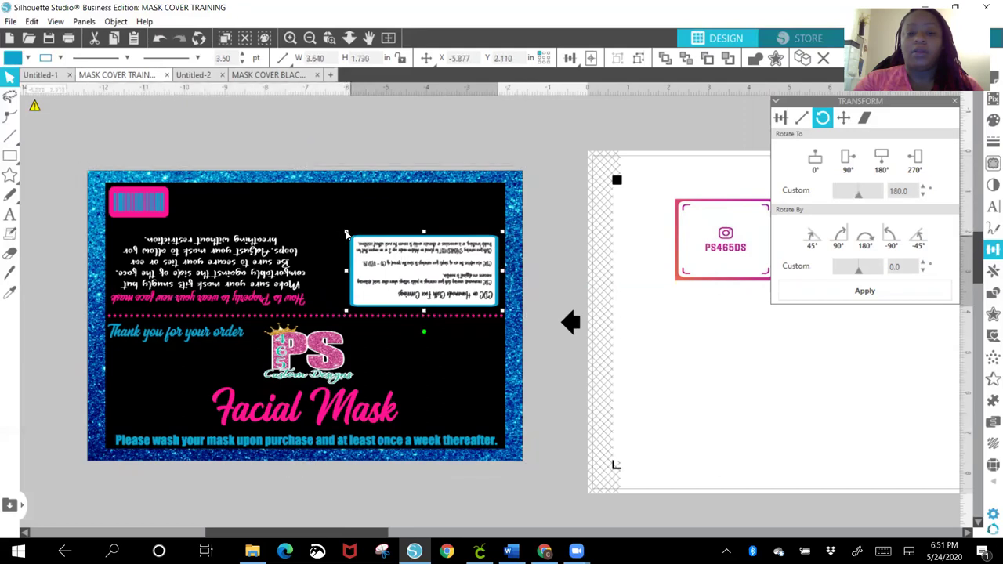
pyautogui.moveTo(346, 233); pyautogui.dragTo(345, 232)
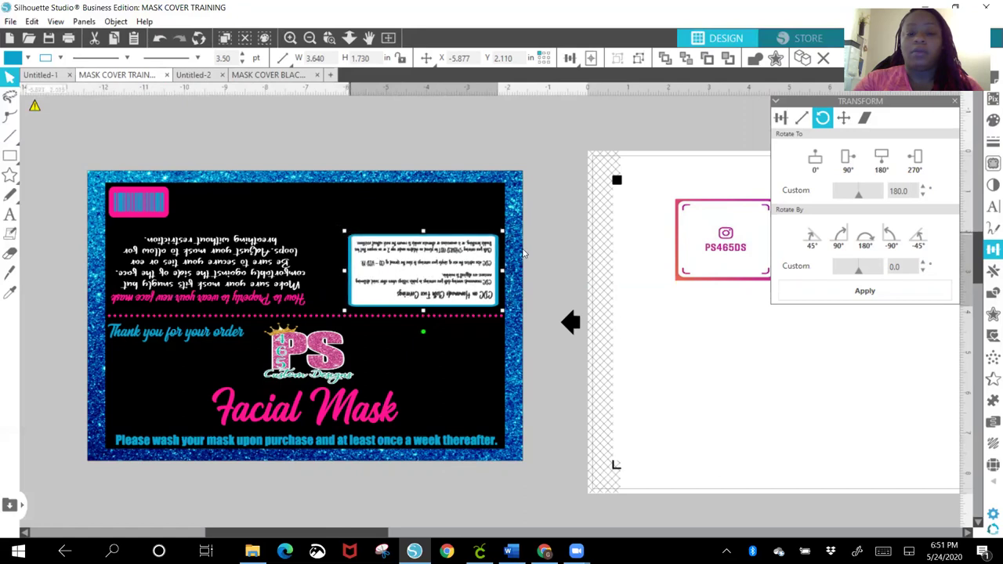
pyautogui.press('Delete')
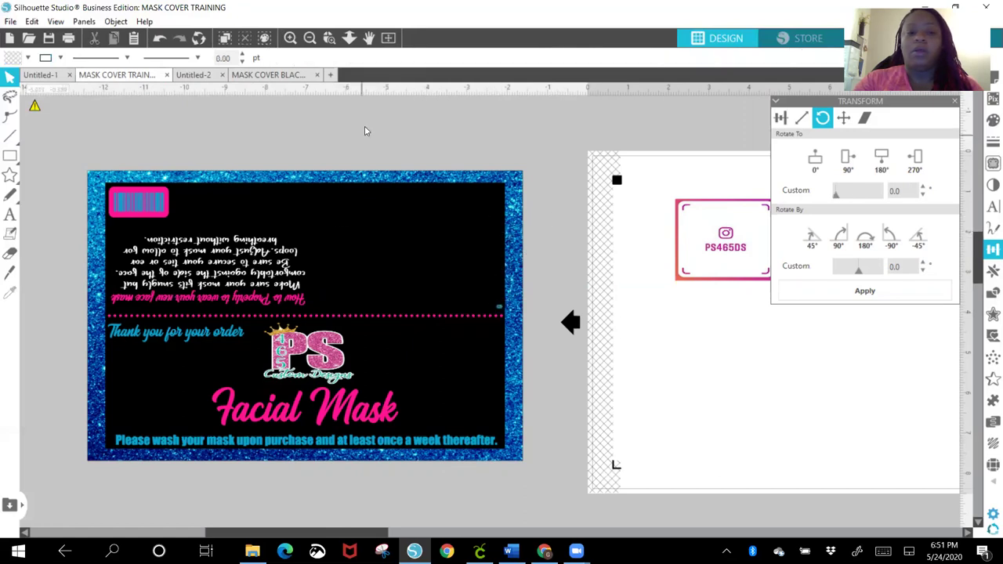
pyautogui.click(158, 37)
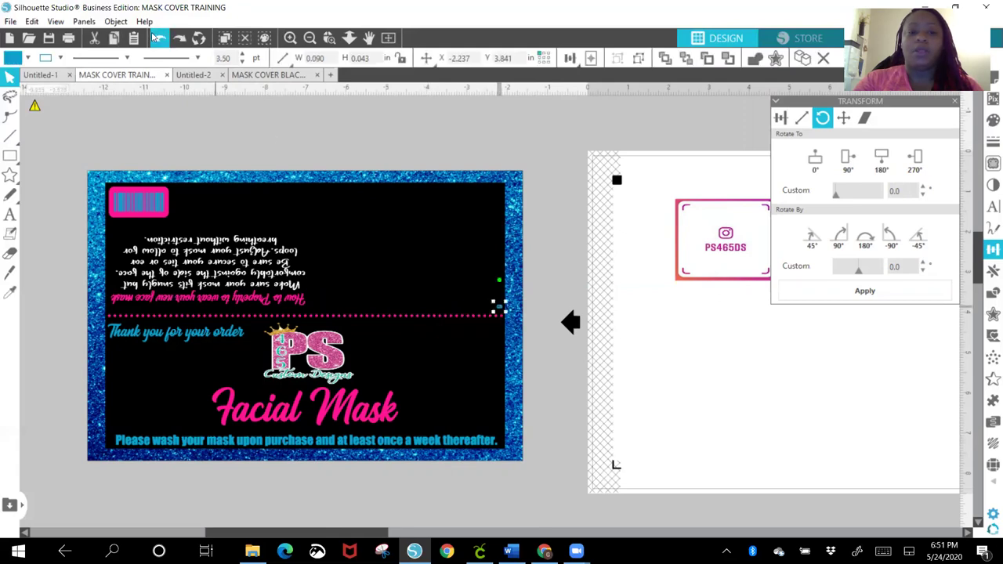
pyautogui.click(158, 37)
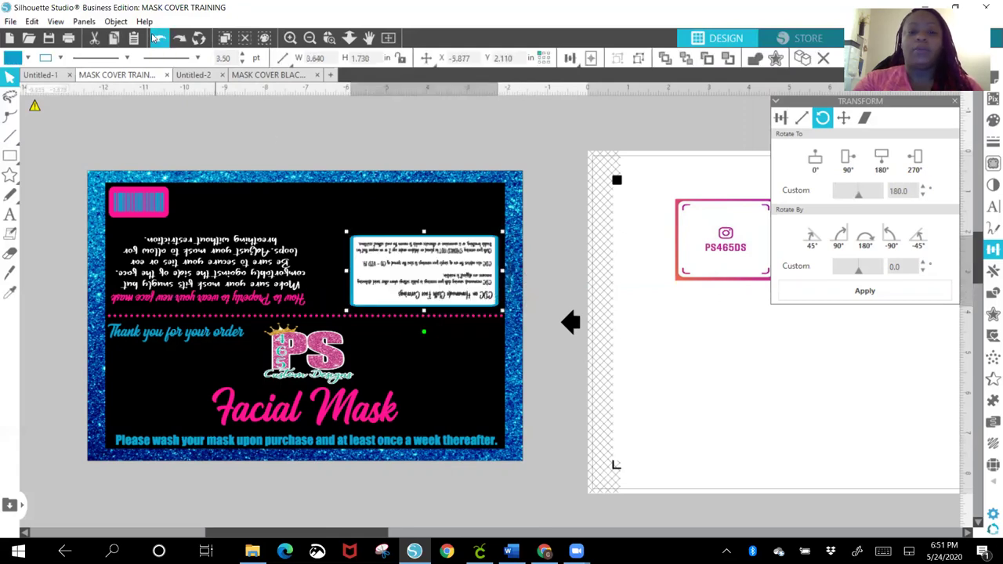
pyautogui.click(159, 37)
# - Enlarge the CDC box to about 3.81 in wide and nudge it slightly away from the dotted line
pyautogui.click(420, 258)
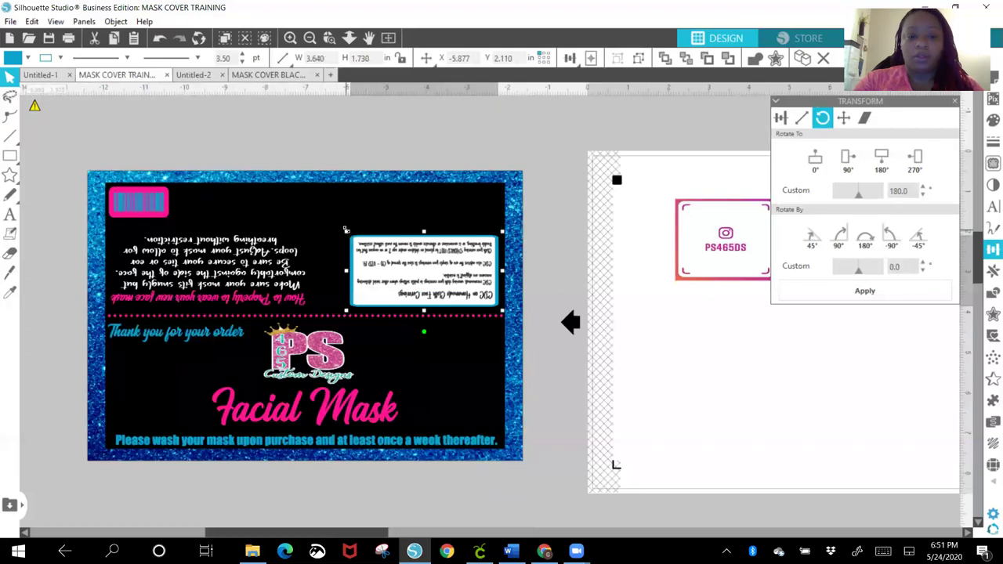
pyautogui.moveTo(340, 230); pyautogui.dragTo(338, 226)
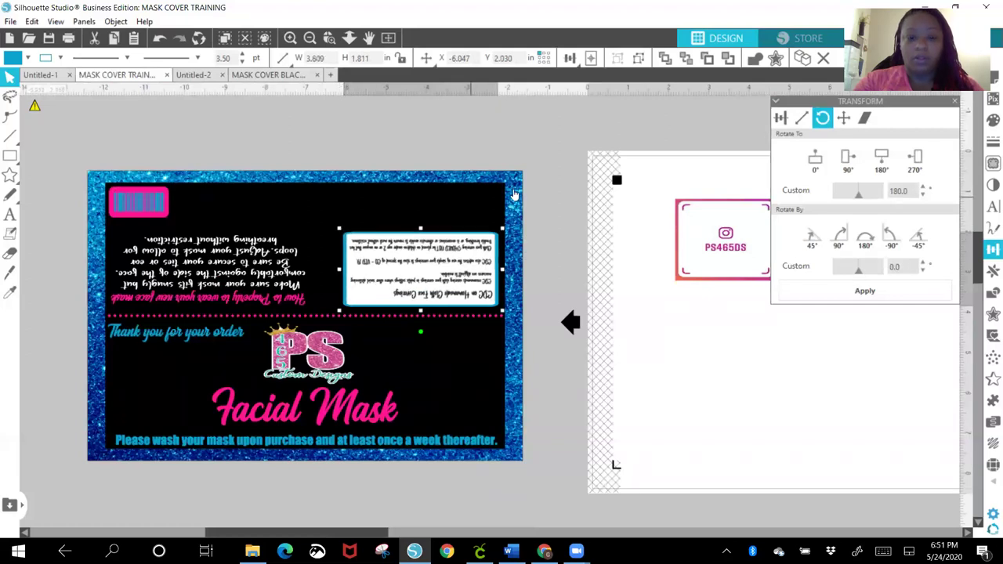
pyautogui.click(546, 161)
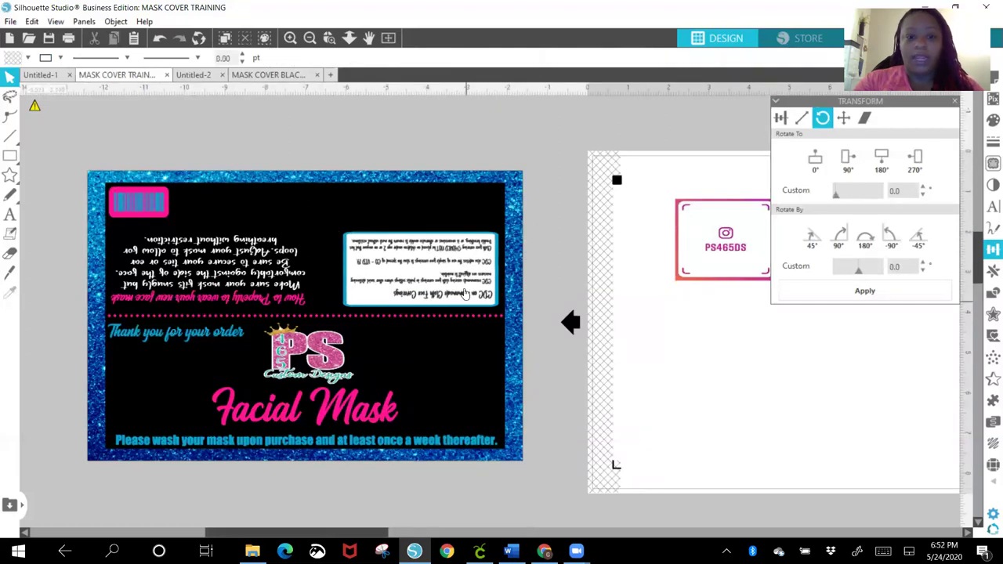
pyautogui.moveTo(464, 291); pyautogui.dragTo(468, 290)
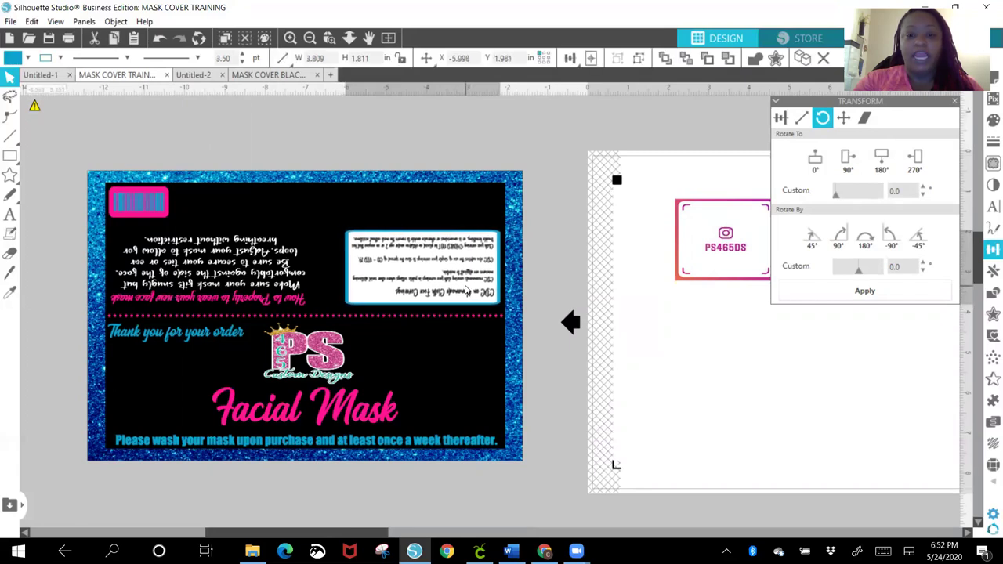
pyautogui.click(560, 268)
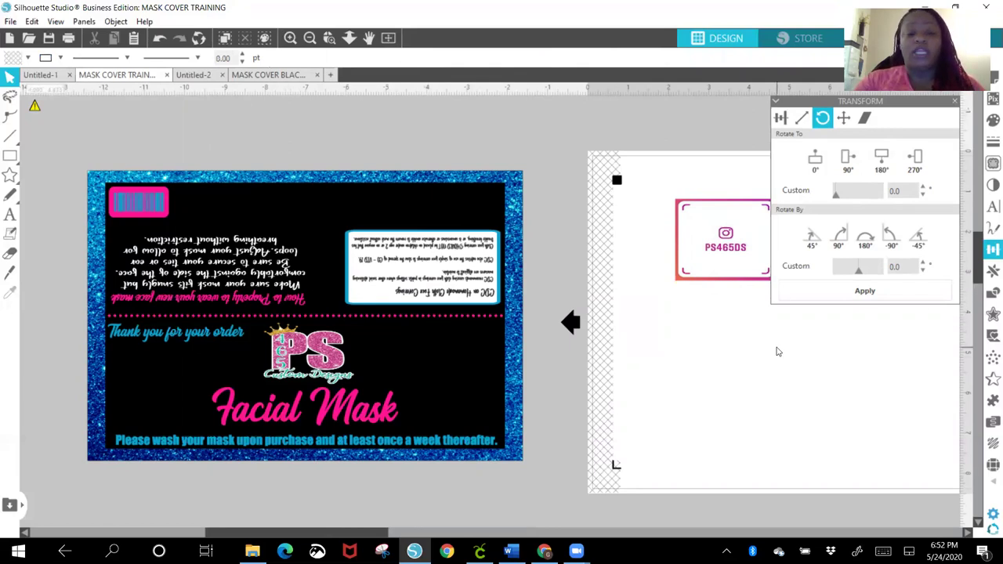
# - Move the grouped Care Instructions text up to just below the label
pyautogui.moveTo(977, 251); pyautogui.dragTo(988, 337)
pyautogui.scroll(1, 989, 313)
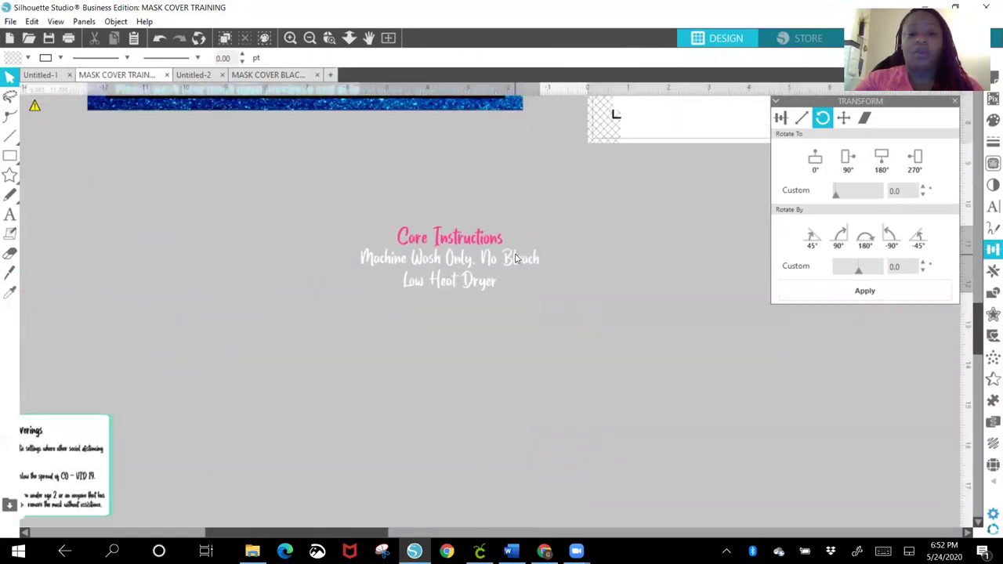
pyautogui.click(990, 335)
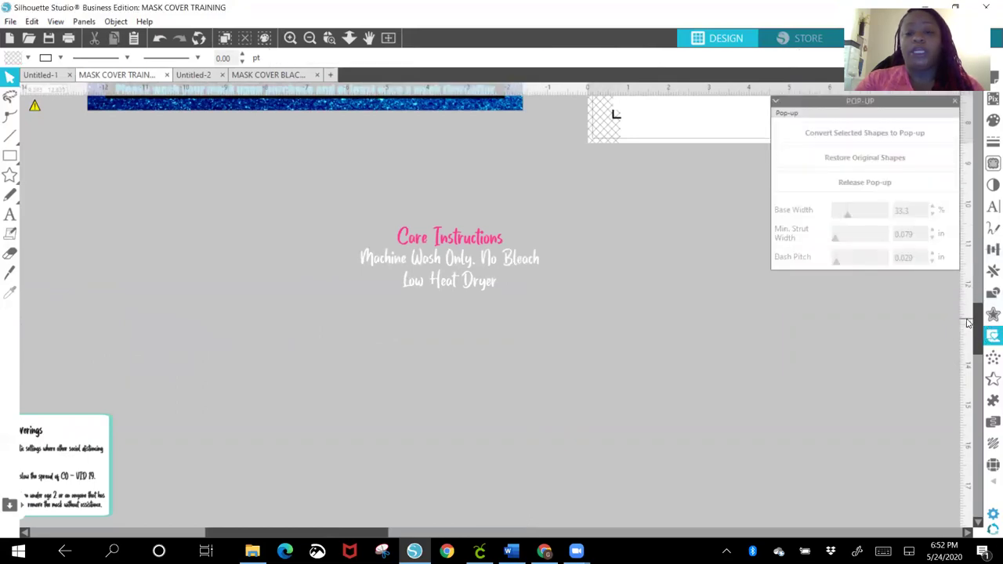
pyautogui.moveTo(977, 315); pyautogui.dragTo(970, 288)
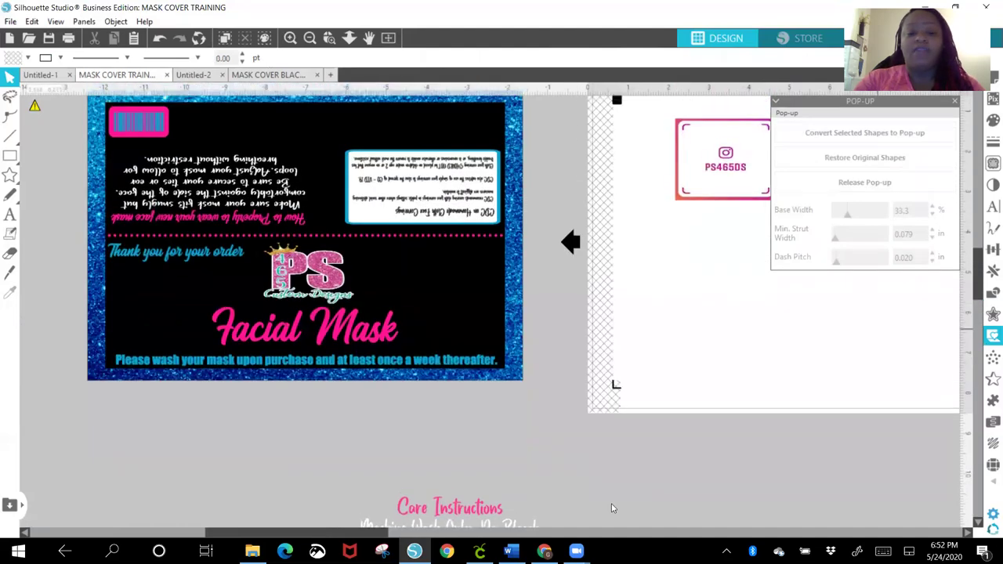
pyautogui.moveTo(450, 511); pyautogui.dragTo(494, 453)
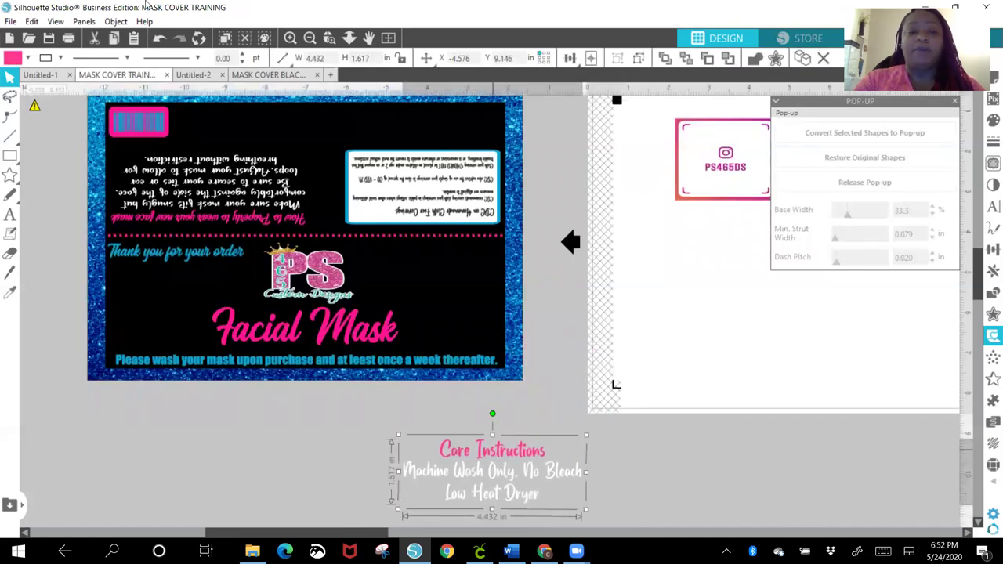
# - Ungroup the care text and apply the recently used pink to the Care Instructions heading's fill and line colour
pyautogui.click(115, 21)
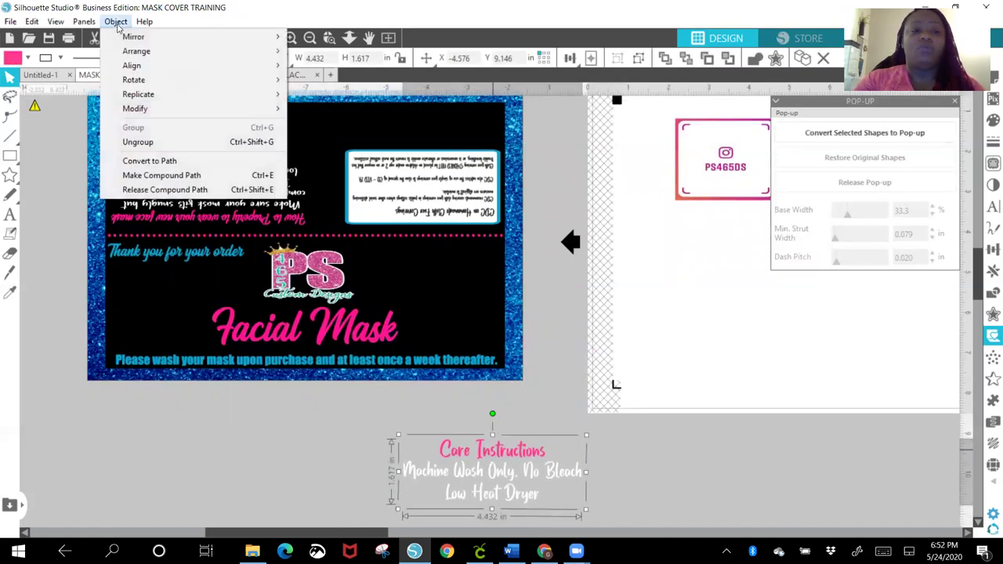
pyautogui.click(141, 144)
pyautogui.click(318, 470)
pyautogui.click(489, 450)
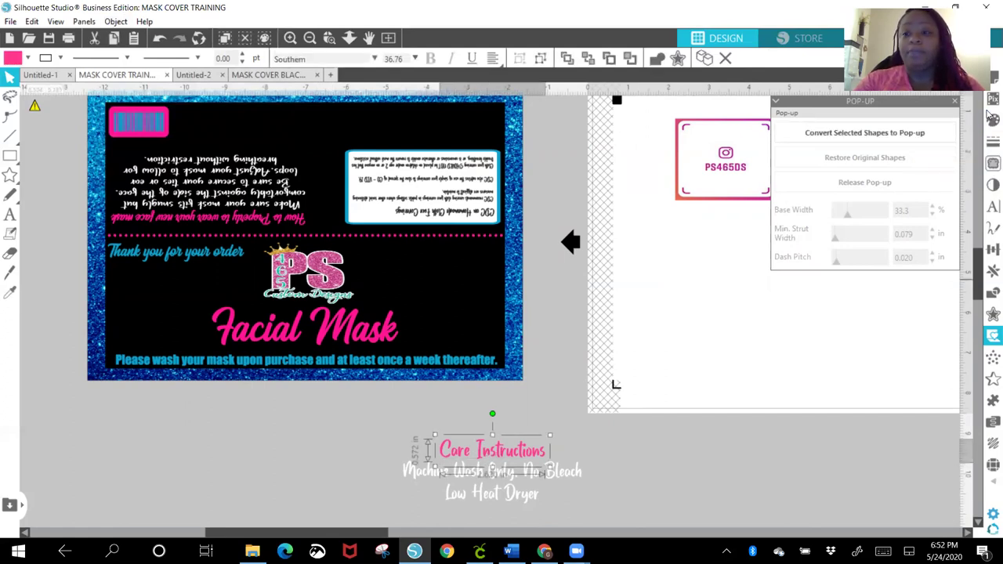
pyautogui.click(993, 120)
pyautogui.click(793, 148)
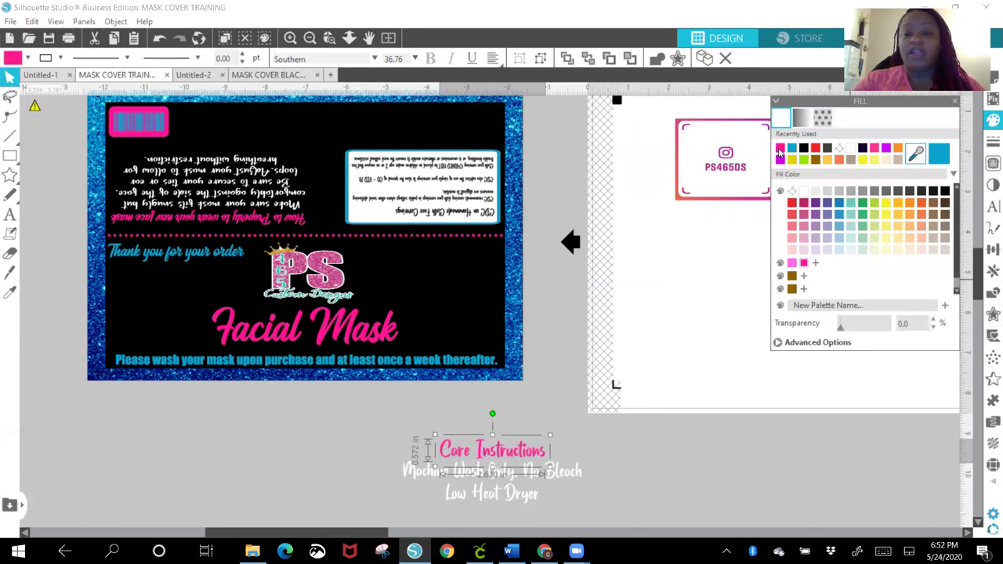
pyautogui.click(992, 141)
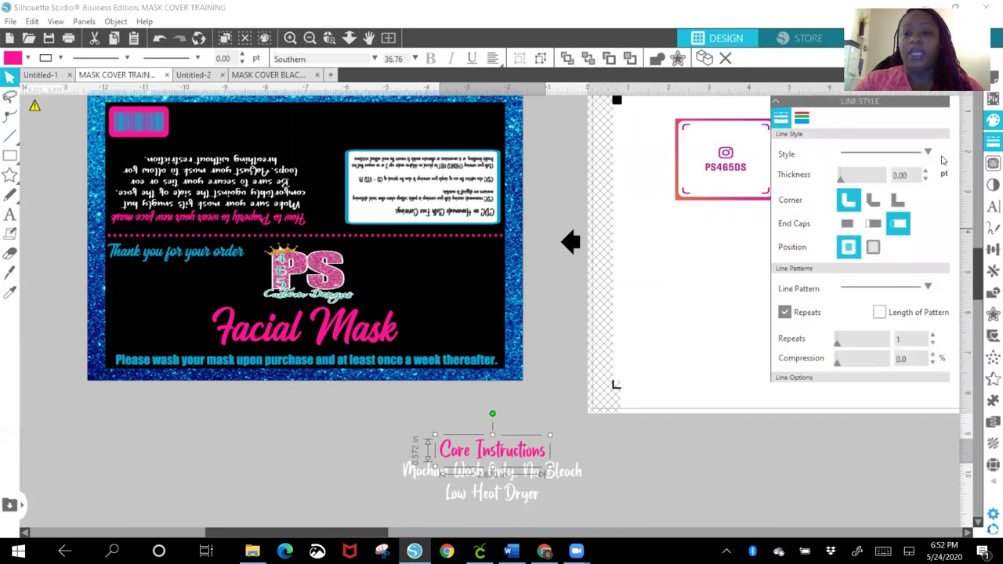
pyautogui.click(802, 120)
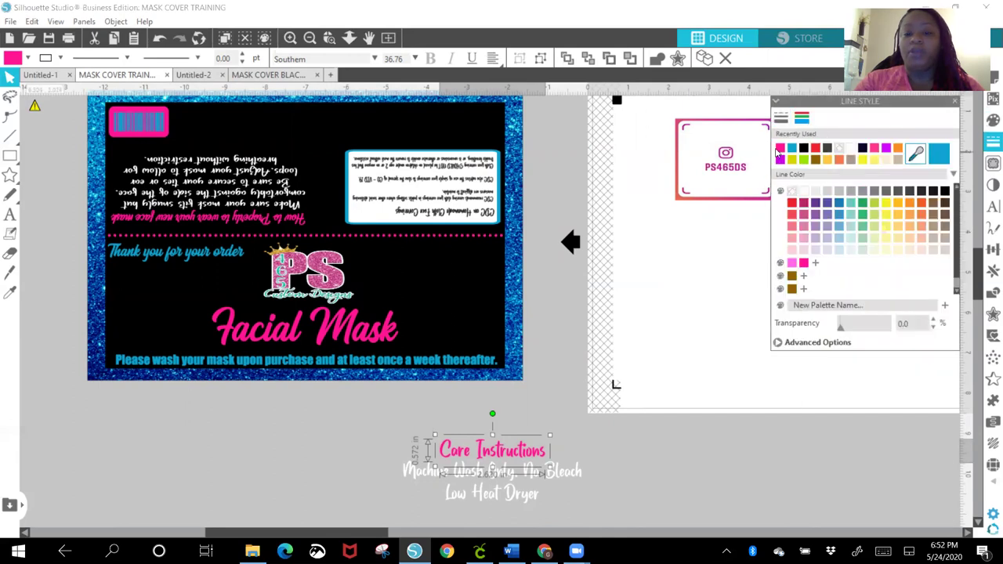
# - Group the Care Instructions heading with the washing text and scale the group down to about 3.73 in wide
pyautogui.click(384, 439)
pyautogui.moveTo(384, 438); pyautogui.dragTo(596, 486)
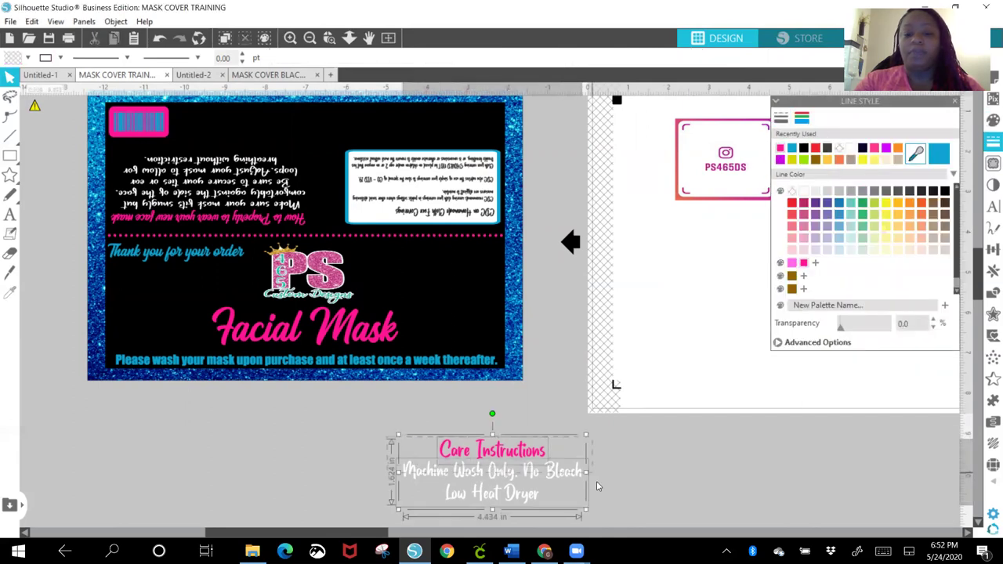
pyautogui.click(116, 21)
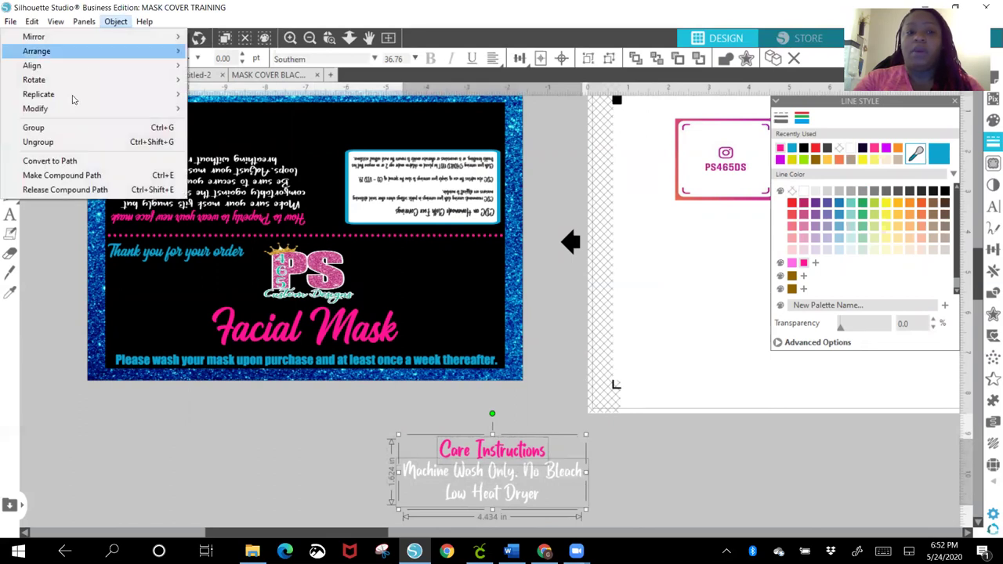
pyautogui.click(34, 127)
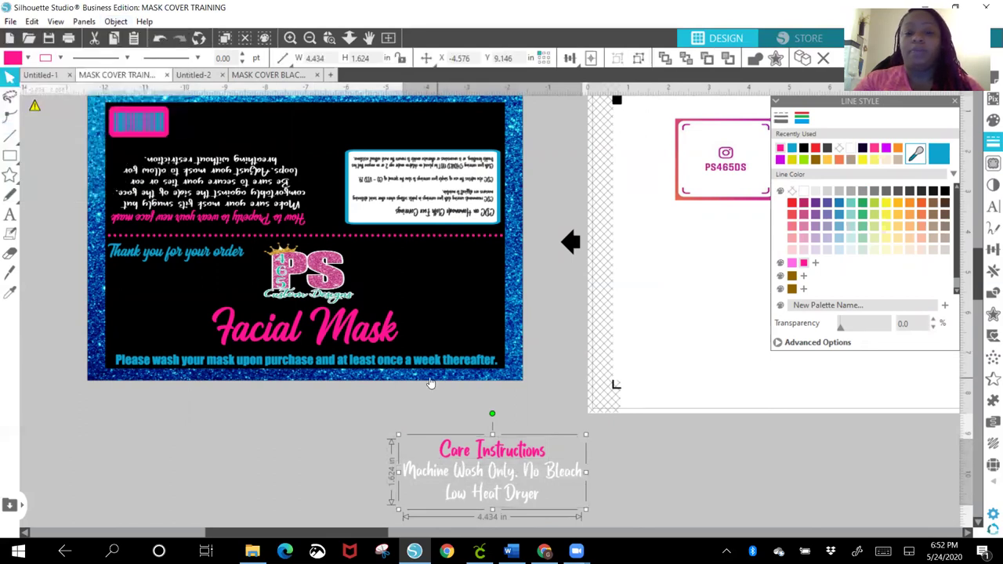
pyautogui.moveTo(399, 435); pyautogui.dragTo(425, 445)
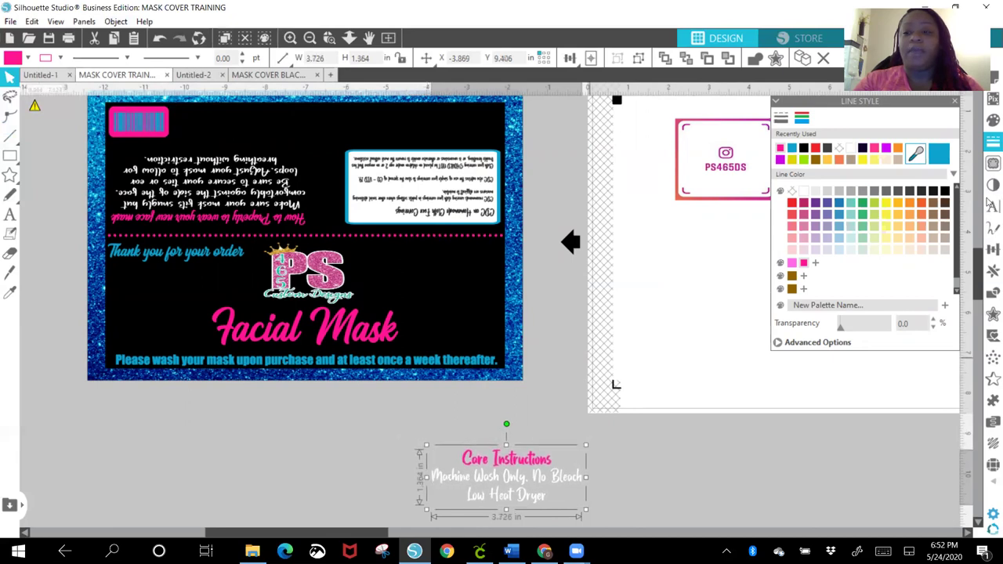
# - Rotate the care instructions group to 180 degrees and scale it down to about 2.90 in wide against the label's lower edge
pyautogui.click(992, 249)
pyautogui.click(822, 117)
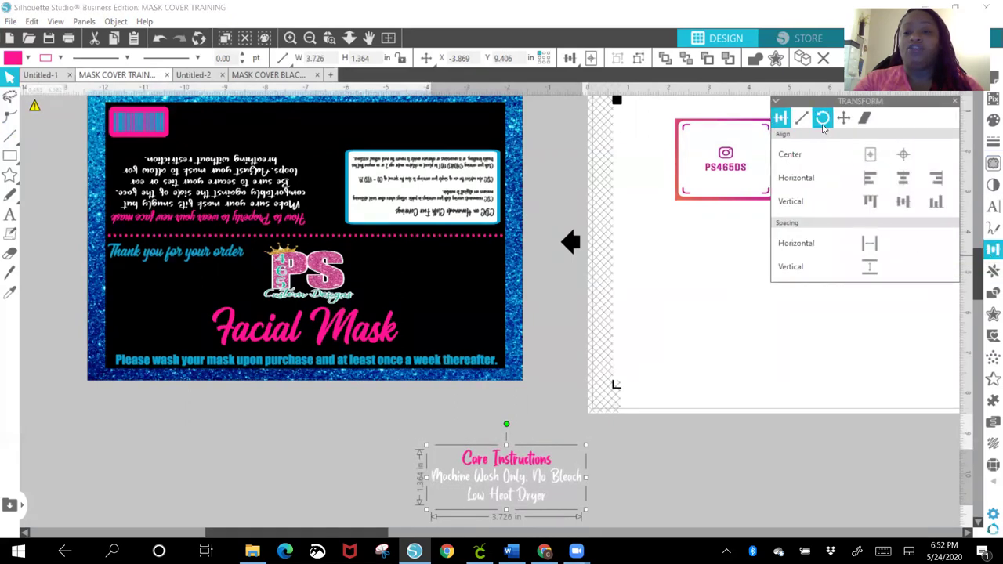
pyautogui.click(881, 159)
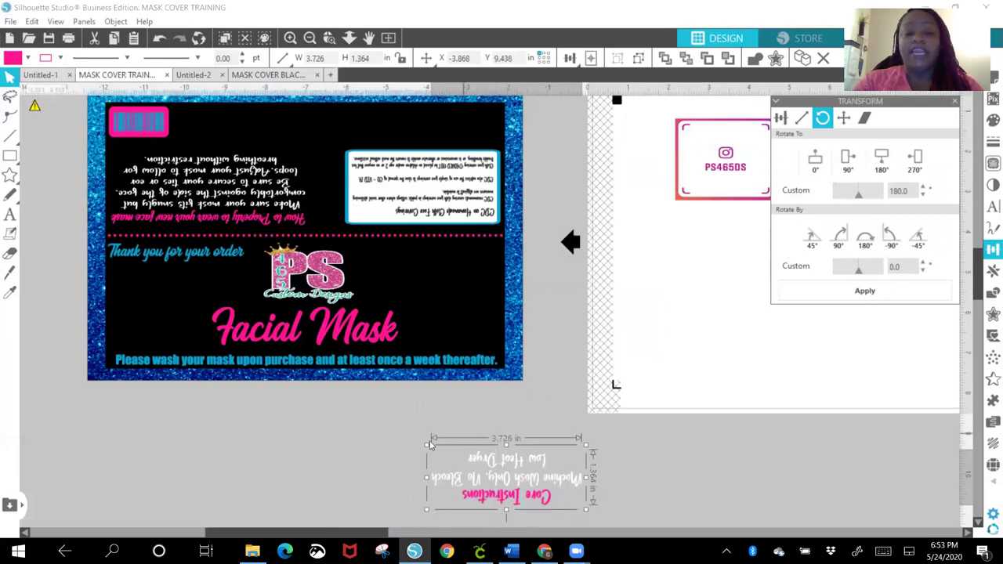
pyautogui.moveTo(424, 444); pyautogui.dragTo(461, 458)
pyautogui.moveTo(561, 487); pyautogui.dragTo(503, 427)
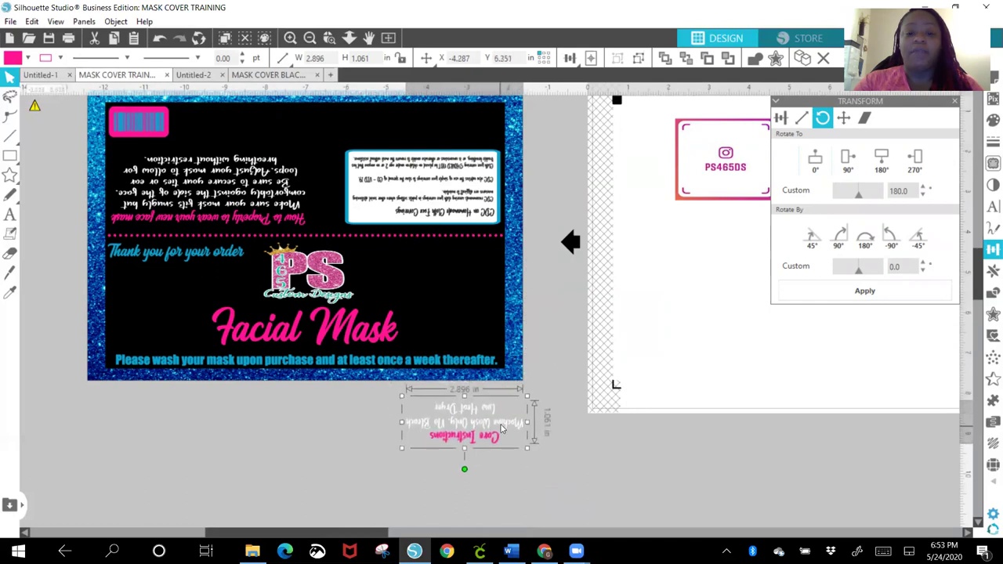
# - Bring the upside-down care instructions to the front and place them on the label's back half directly above the CDC box
pyautogui.rightClick(502, 427)
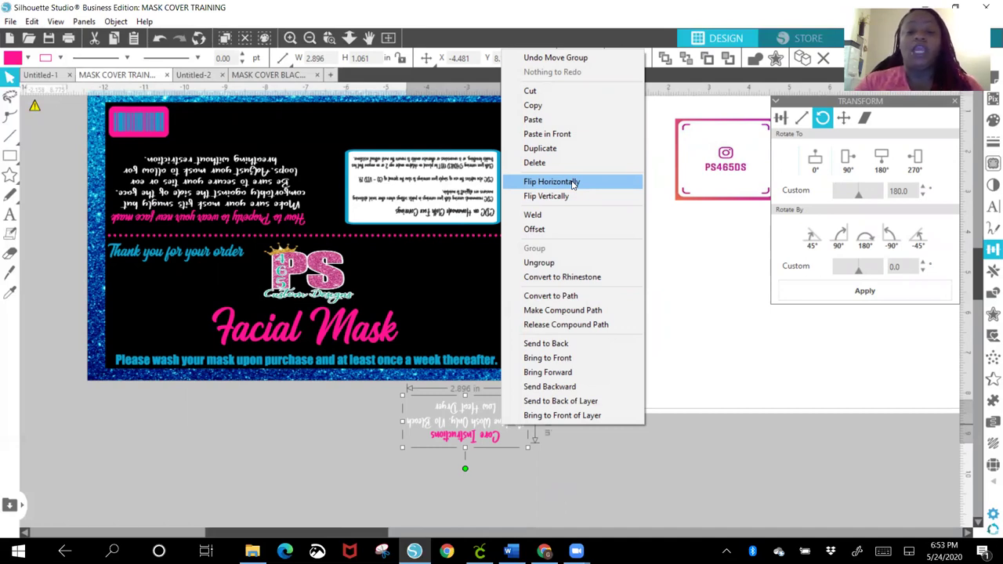
pyautogui.click(547, 357)
pyautogui.moveTo(464, 423); pyautogui.dragTo(464, 138)
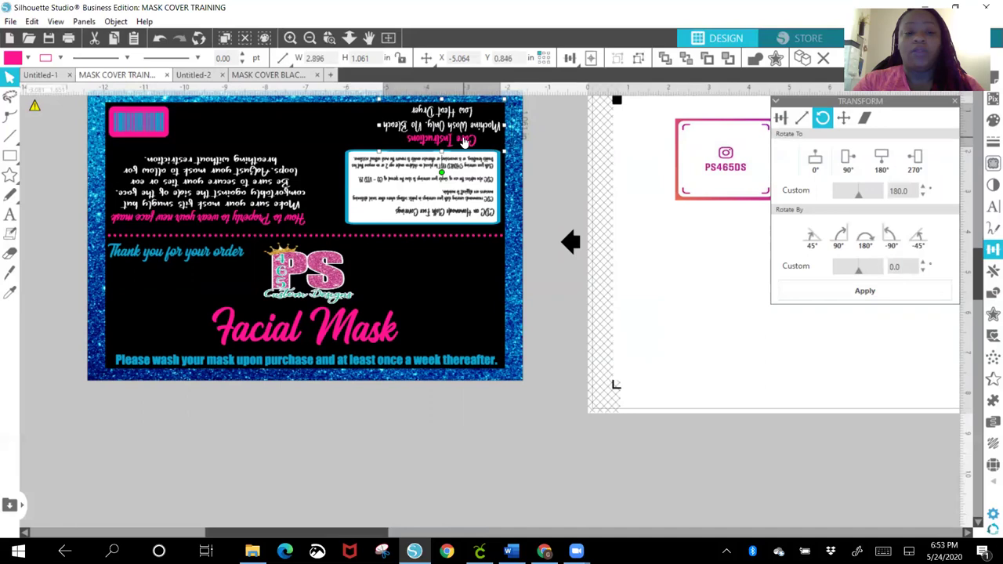
pyautogui.click(488, 460)
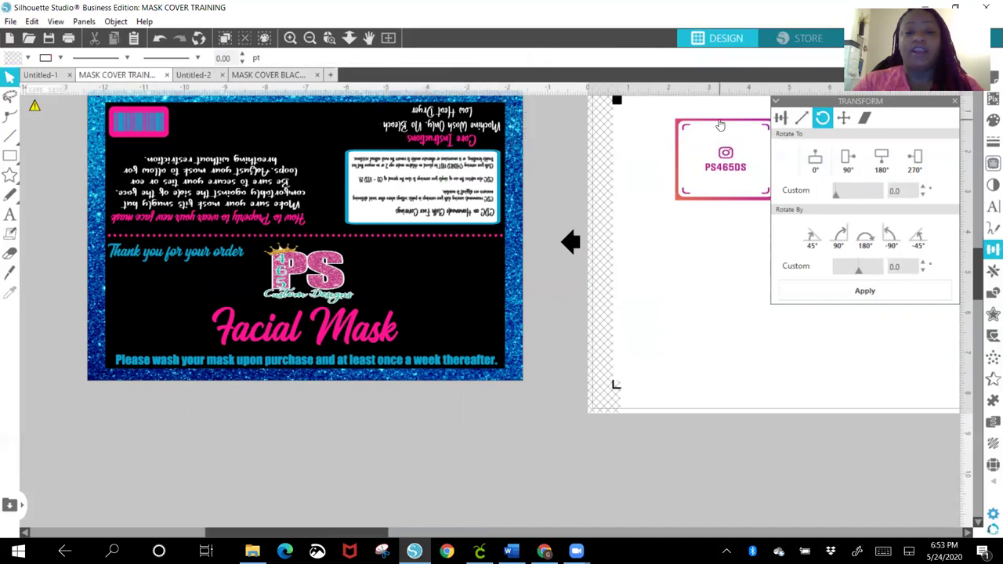
# - Move the PS465DS Instagram tag from the page to below the label and scale it down to about 1.26 in wide
pyautogui.moveTo(688, 171); pyautogui.dragTo(408, 439)
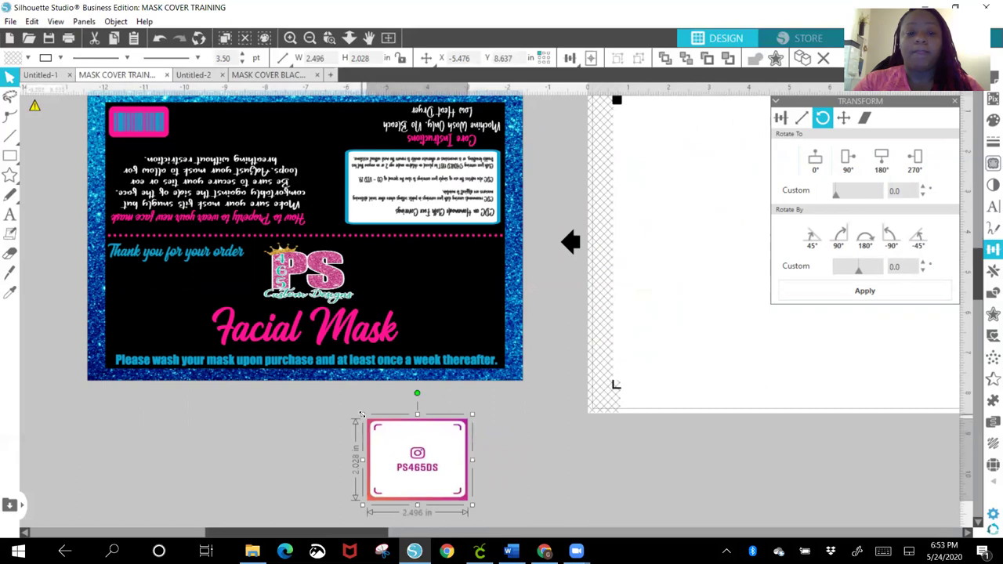
pyautogui.moveTo(362, 417); pyautogui.dragTo(411, 452)
pyautogui.moveTo(442, 486); pyautogui.dragTo(377, 475)
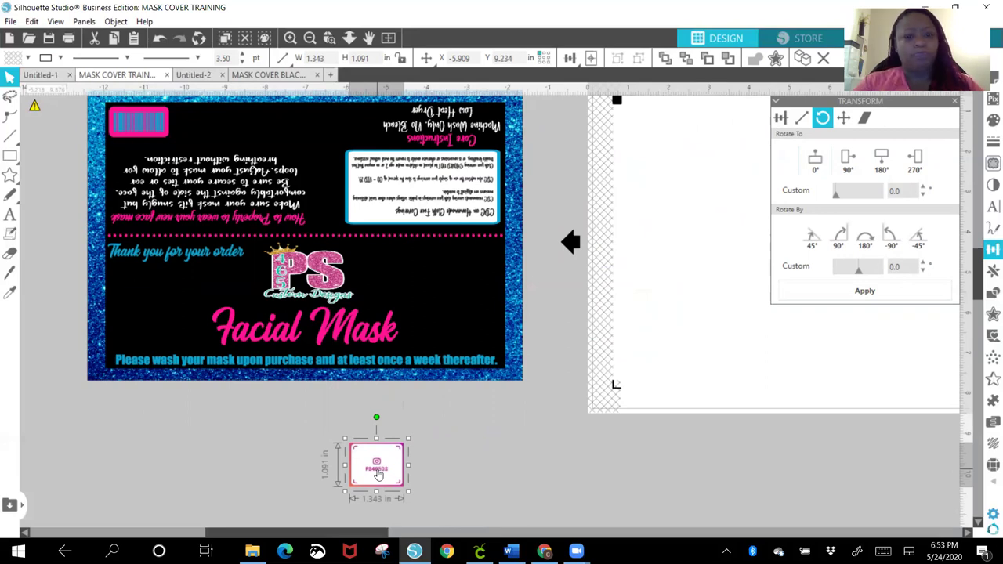
pyautogui.moveTo(376, 465); pyautogui.dragTo(289, 305)
pyautogui.moveTo(304, 394); pyautogui.dragTo(380, 482)
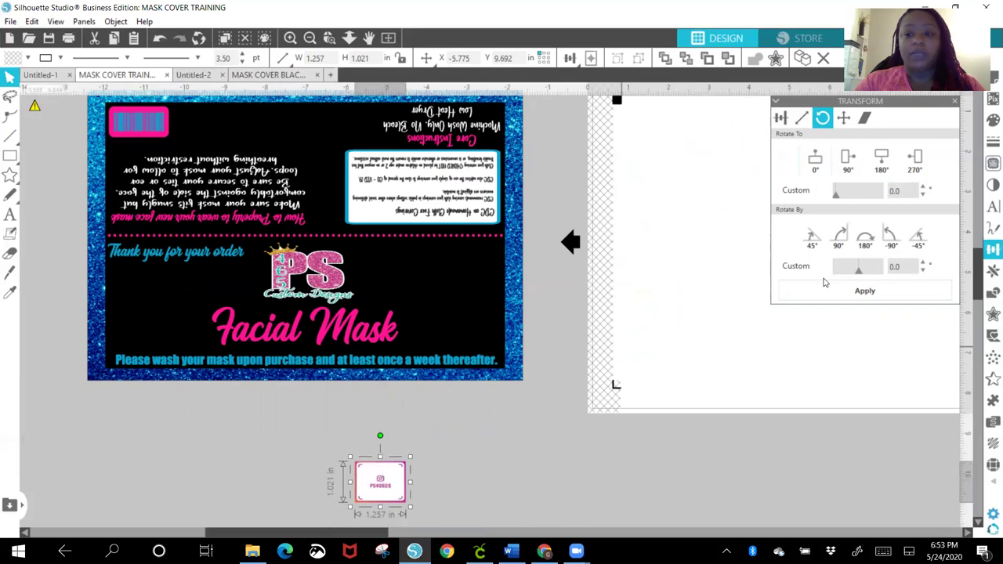
# - Rotate the Instagram tag to 180 degrees and bring it to the front
pyautogui.click(882, 158)
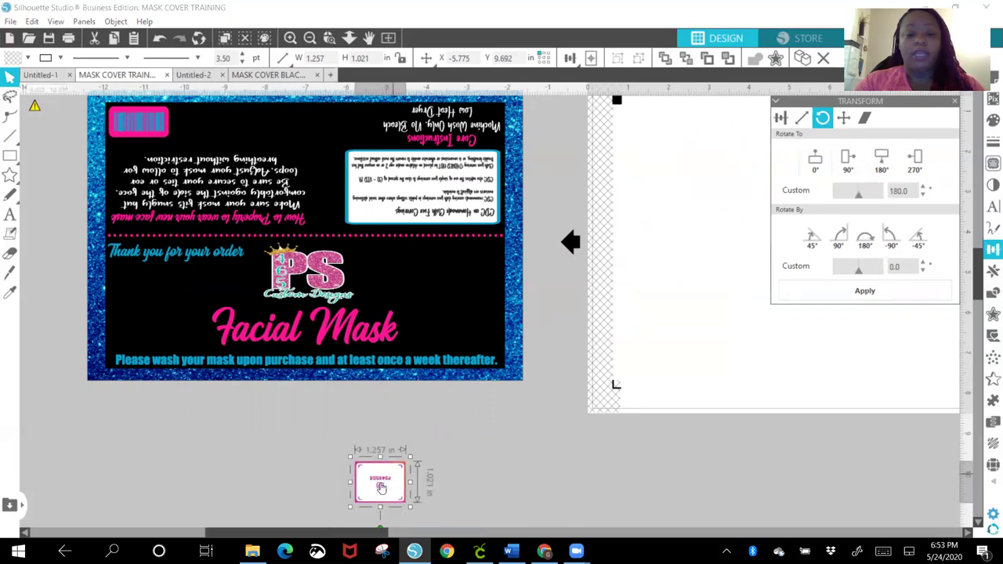
pyautogui.moveTo(381, 488); pyautogui.dragTo(319, 437)
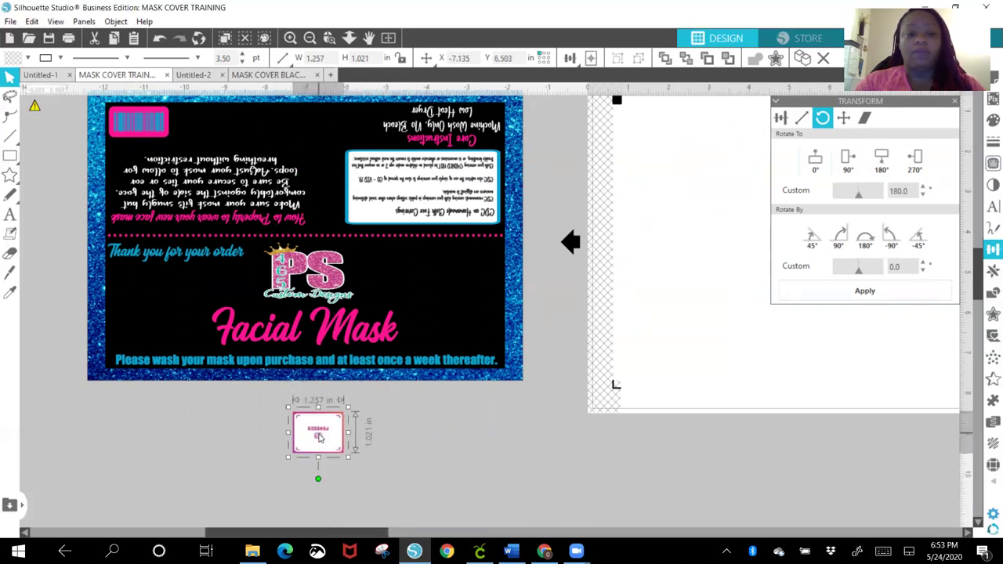
pyautogui.rightClick(318, 437)
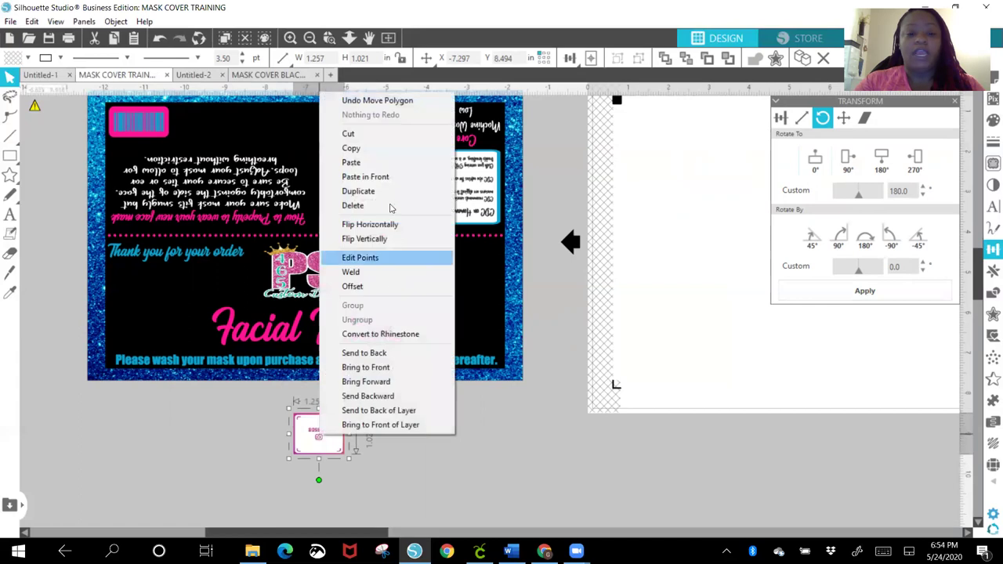
pyautogui.click(365, 367)
# - Place the Instagram tag on the label between the barcode and the care instructions, scaled down to about 0.95 in wide
pyautogui.moveTo(323, 438); pyautogui.dragTo(251, 153)
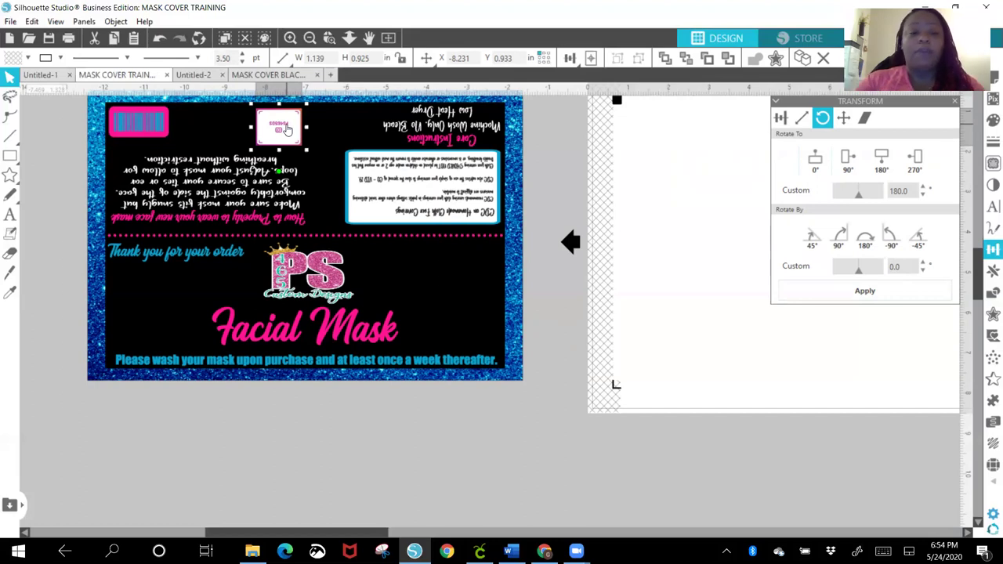
pyautogui.moveTo(250, 151); pyautogui.dragTo(267, 134)
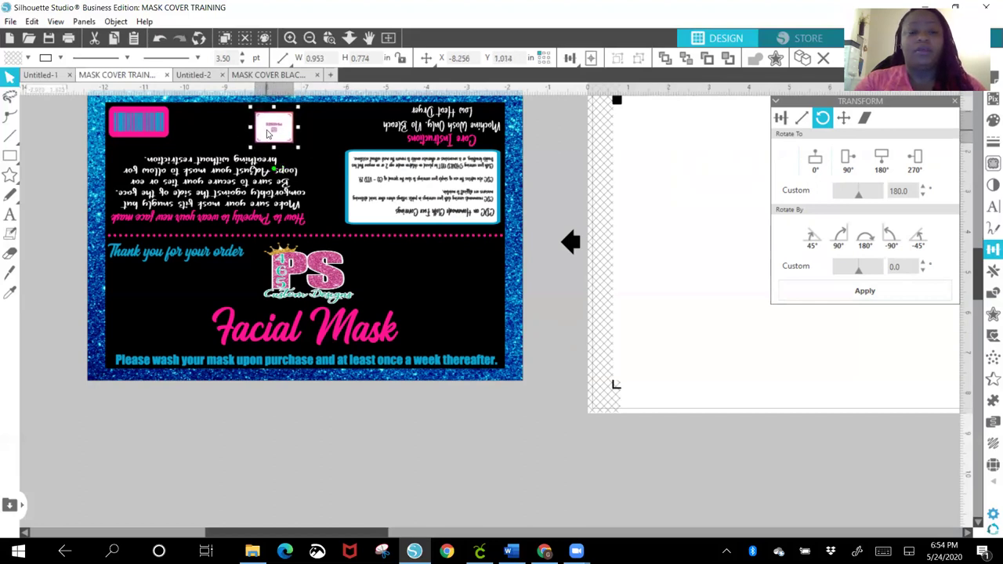
# - Nudge the upside-down wearing instructions slightly toward the dotted line, away from the Instagram tag
pyautogui.click(227, 182)
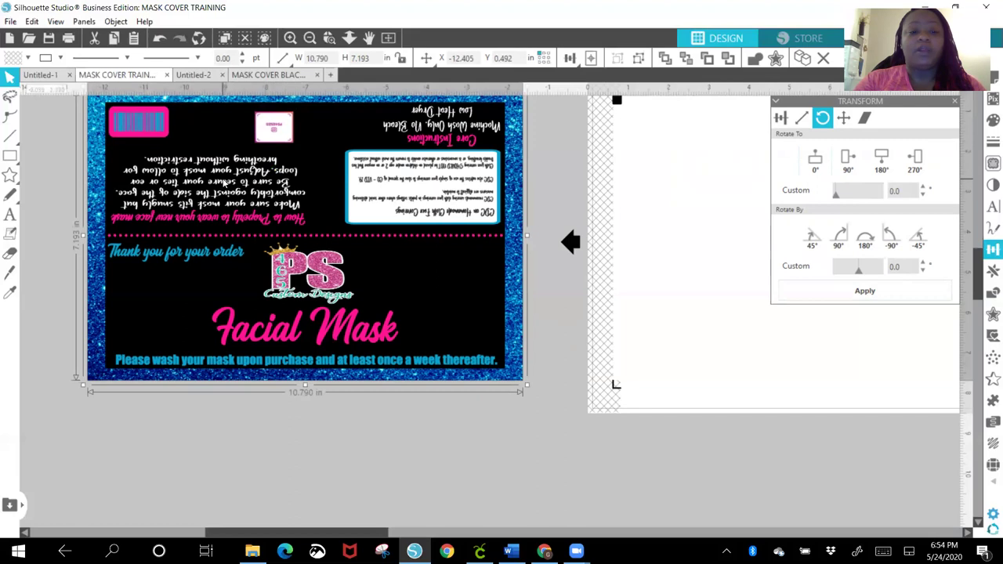
pyautogui.click(220, 167)
pyautogui.moveTo(220, 166); pyautogui.dragTo(221, 174)
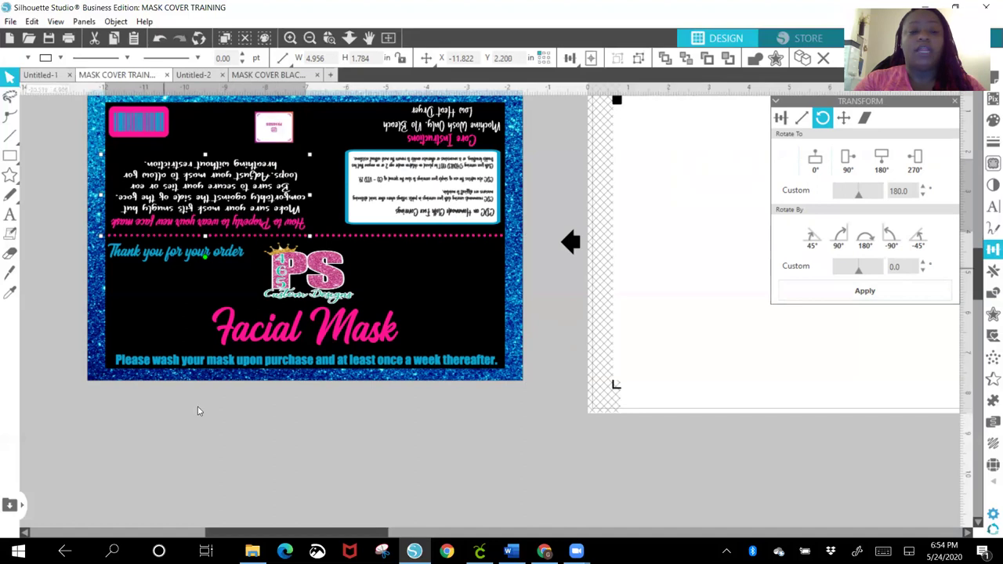
# - Add the text "Stay in Touch" in the empty area below the label
pyautogui.click(9, 214)
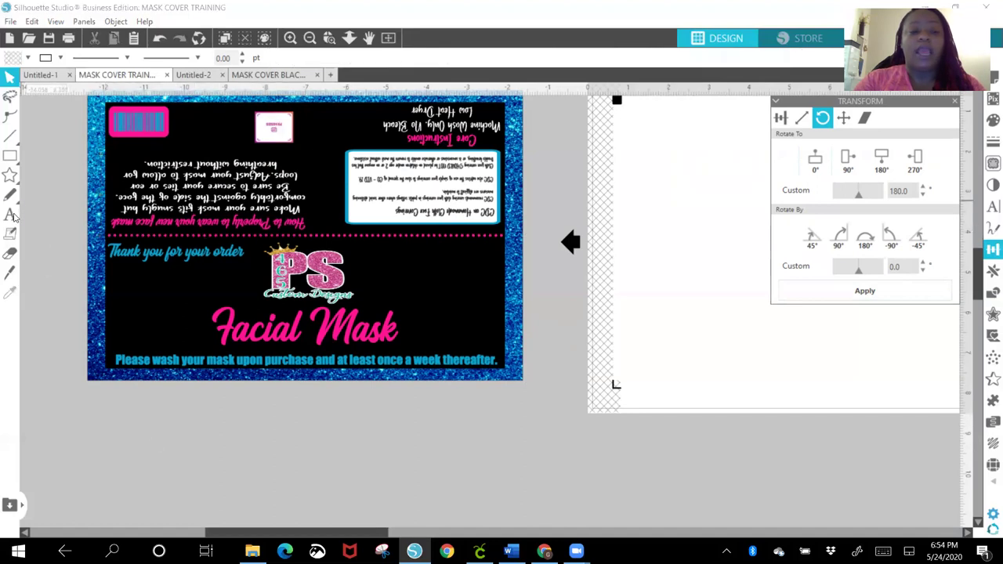
pyautogui.click(196, 462)
pyautogui.write('S')
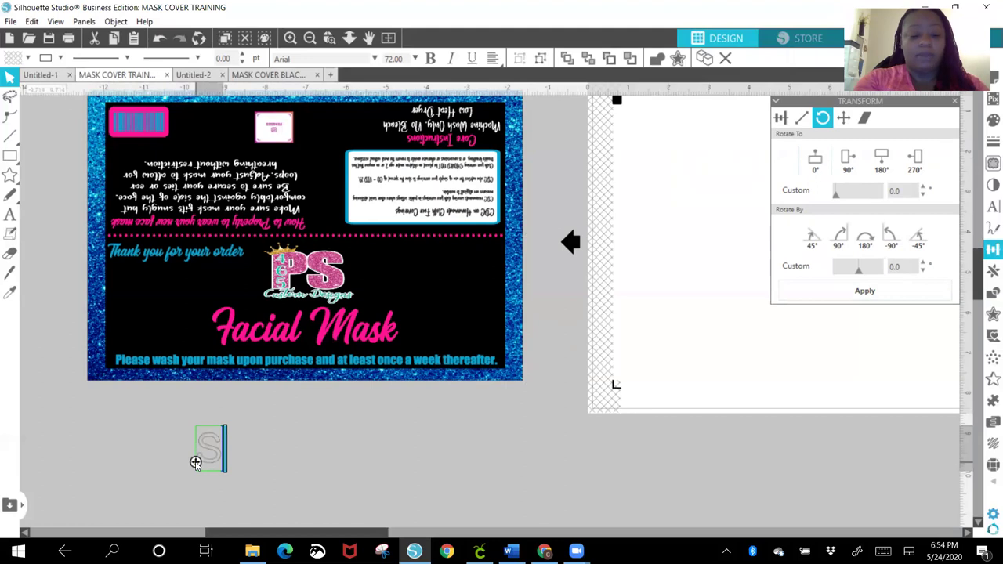
pyautogui.write('tay in Touch')
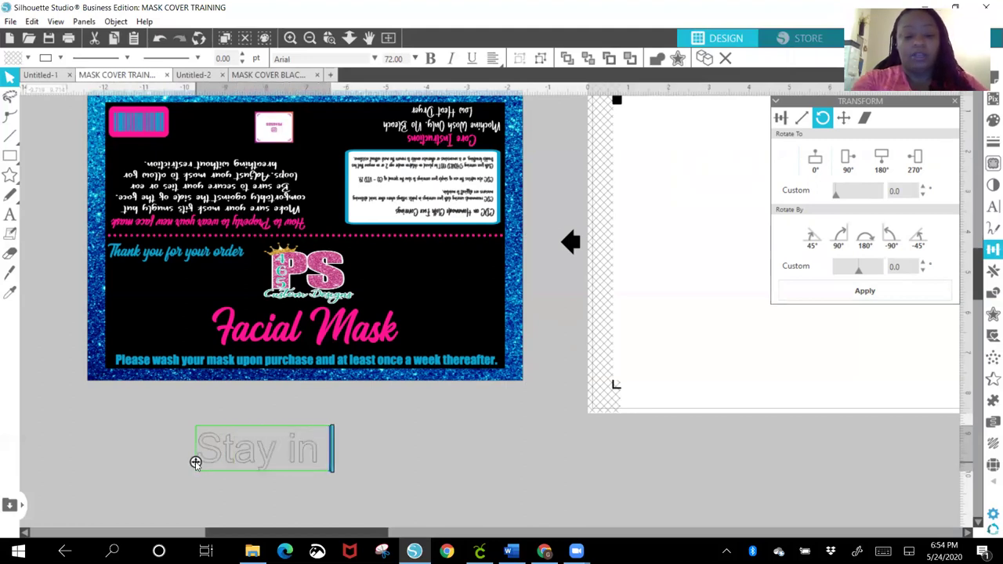
pyautogui.click(377, 502)
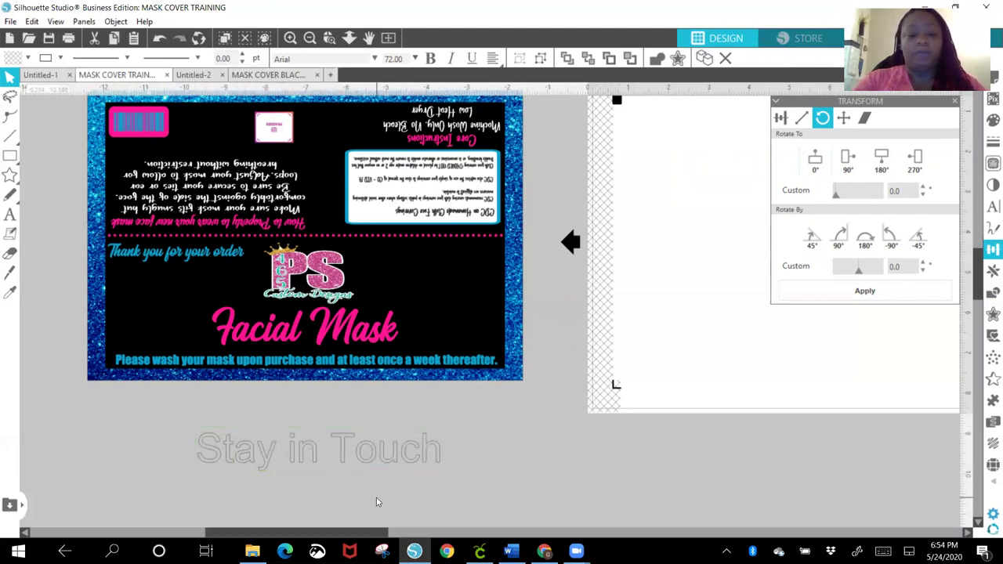
# - Add the text "Scan to follow us" below the label and move "Stay in Touch" clear above it
pyautogui.click(9, 213)
pyautogui.click(208, 484)
pyautogui.write('S')
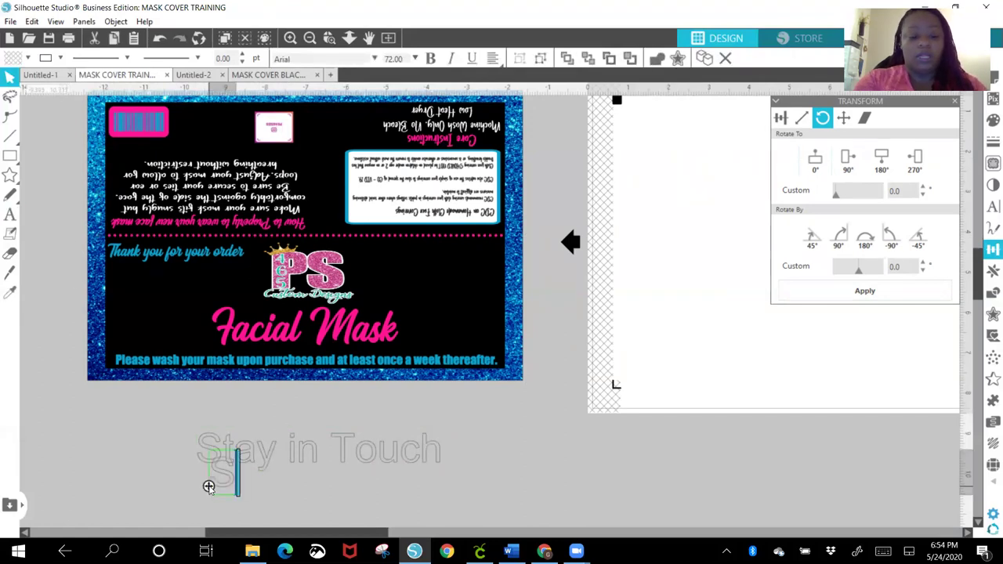
pyautogui.write('can to fo')
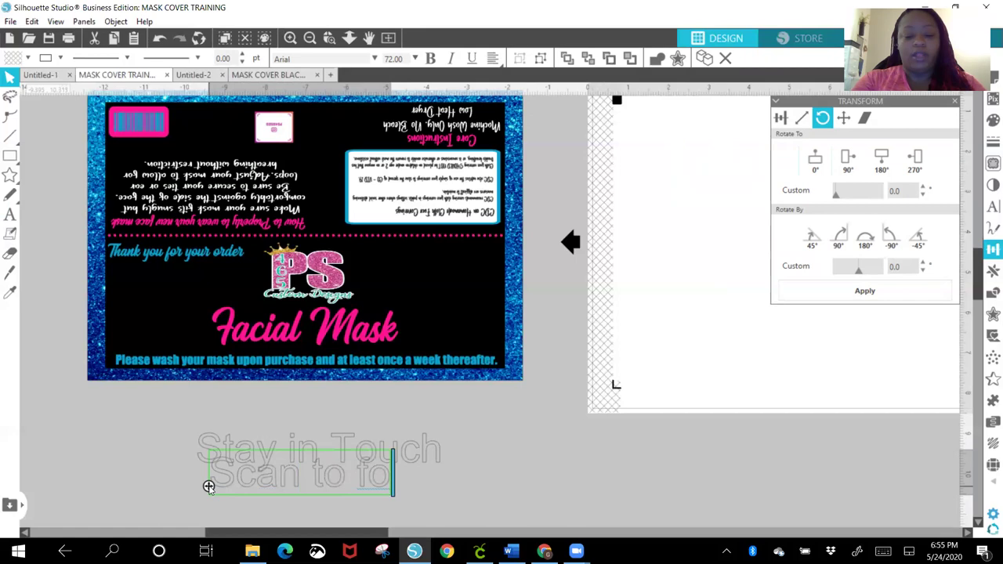
pyautogui.write('llow us')
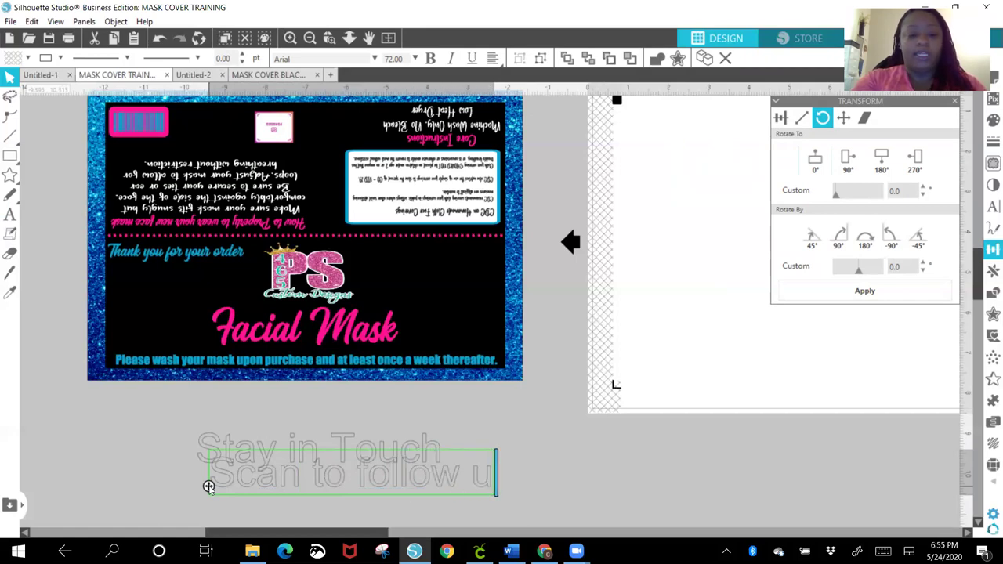
pyautogui.click(300, 422)
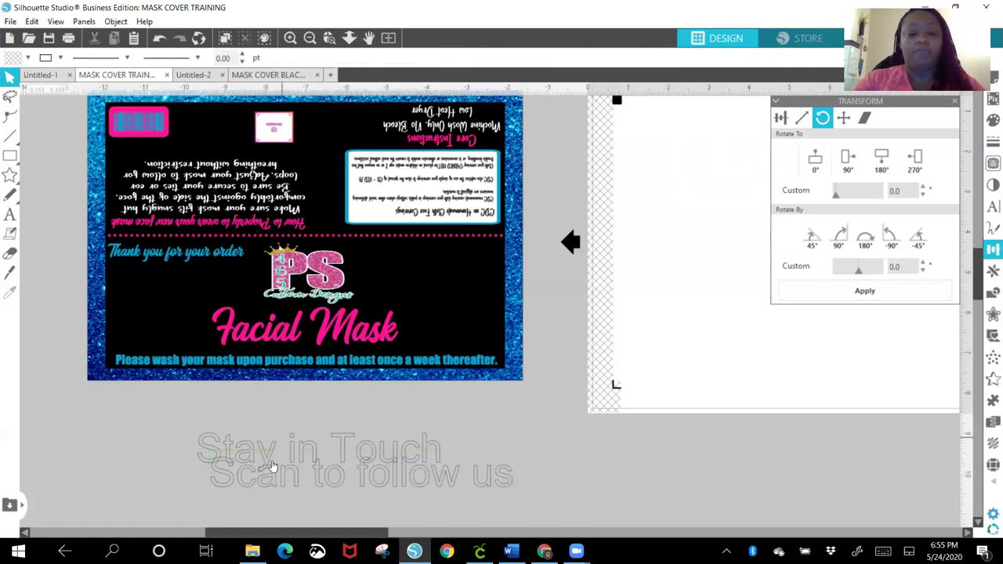
pyautogui.moveTo(262, 456); pyautogui.dragTo(329, 413)
# - Set the "Scan to follow us" text in the Arthein font and scale it down to about 4.03 in wide
pyautogui.click(312, 470)
pyautogui.click(989, 205)
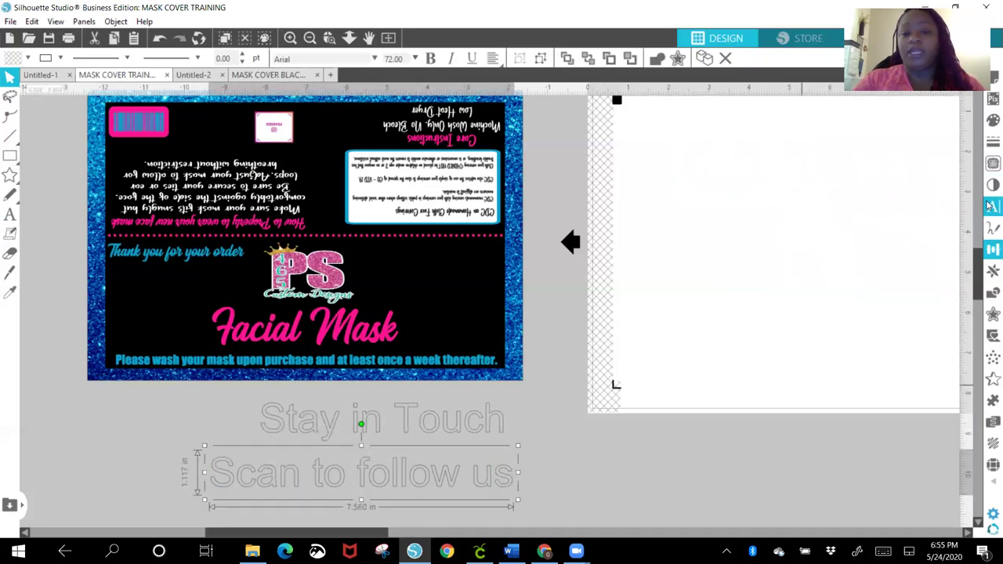
pyautogui.click(797, 191)
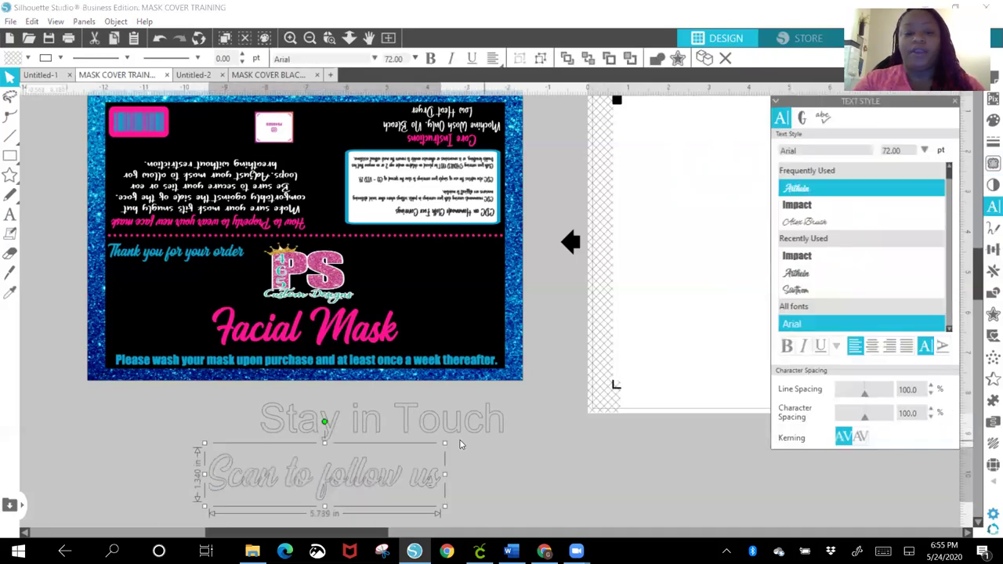
pyautogui.moveTo(443, 442); pyautogui.dragTo(377, 476)
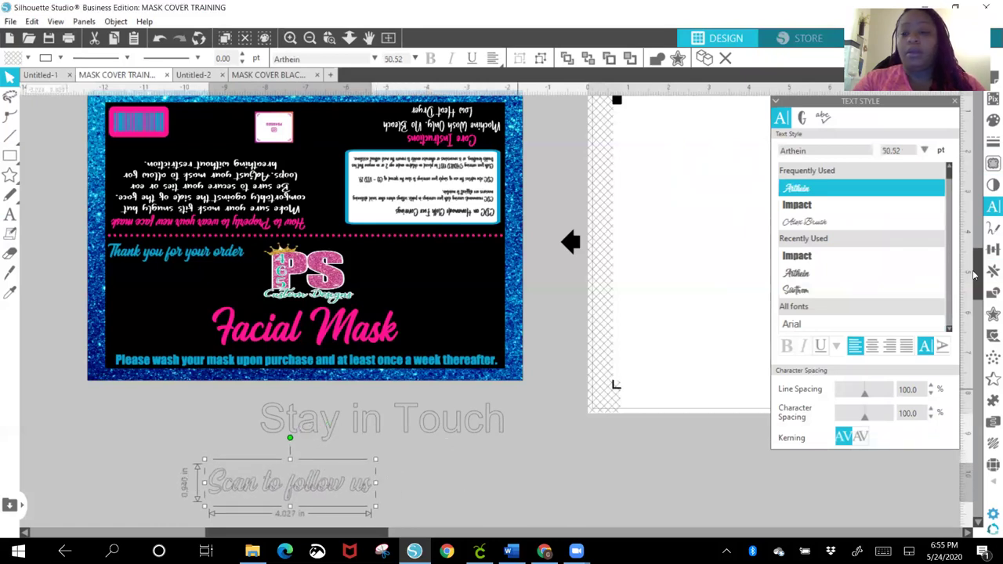
# - Set the "Stay in Touch" text in the Arthein font and scale it down to about 3.4 in wide
pyautogui.click(427, 431)
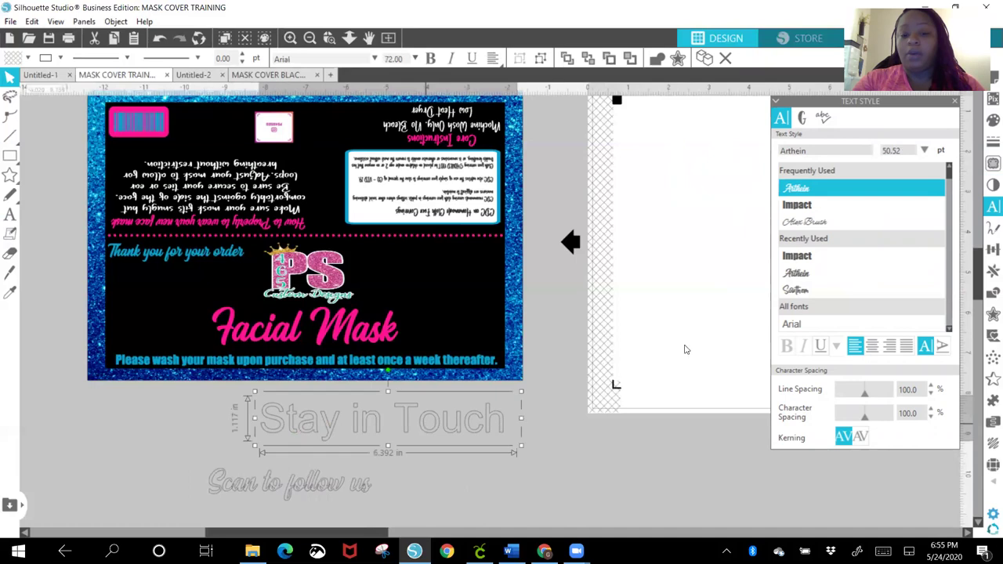
pyautogui.click(810, 192)
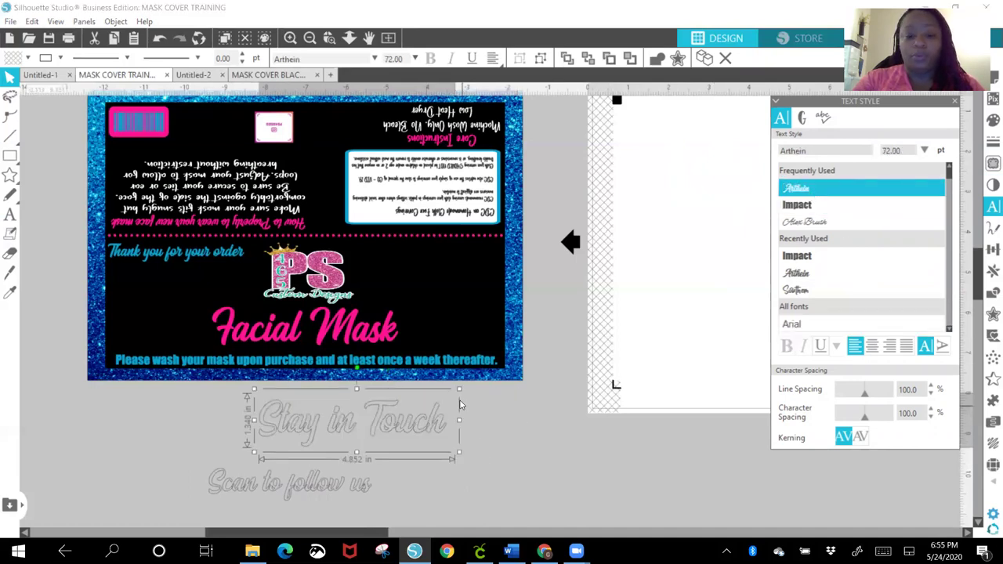
pyautogui.moveTo(459, 390); pyautogui.dragTo(402, 405)
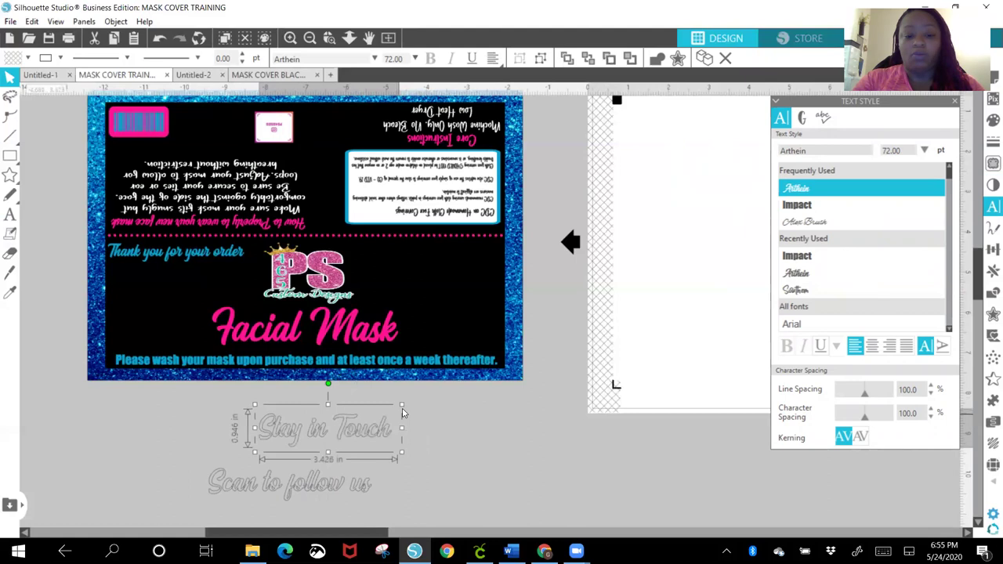
# - Weld the "Stay in Touch" lettering and make it a compound path
pyautogui.click(992, 292)
pyautogui.click(810, 134)
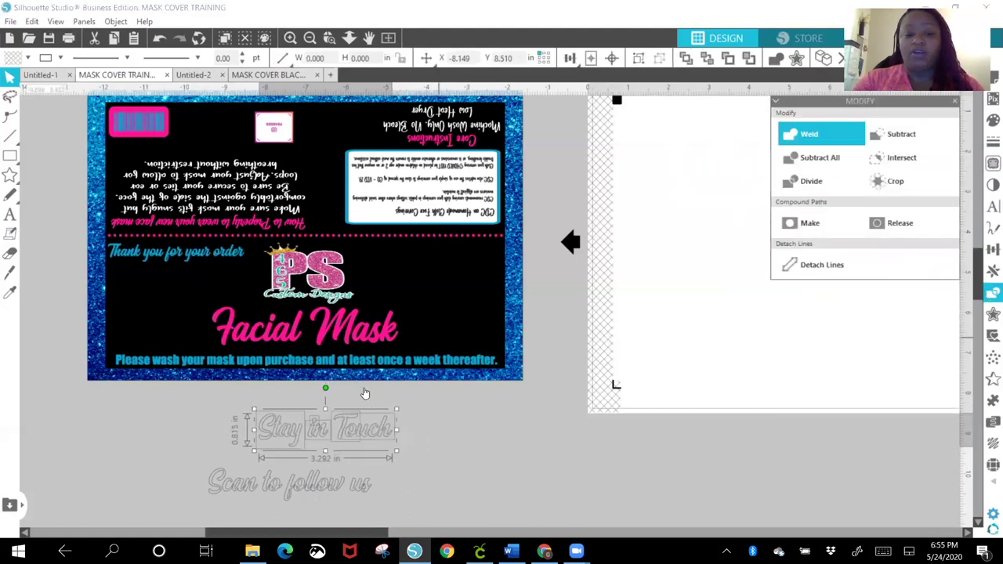
pyautogui.click(116, 21)
pyautogui.click(71, 172)
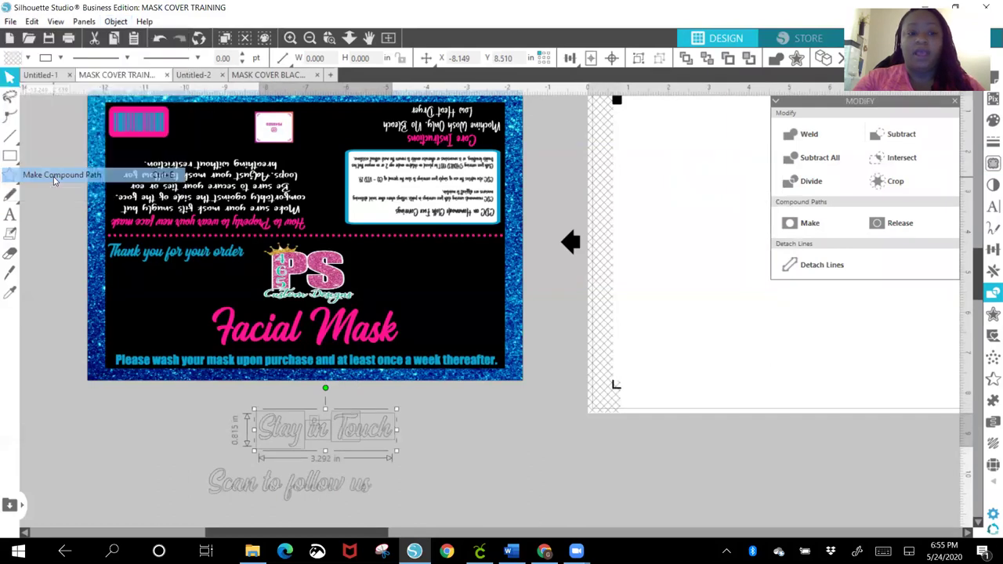
# - Weld the "Scan to follow us" lettering and make it a compound path
pyautogui.click(244, 495)
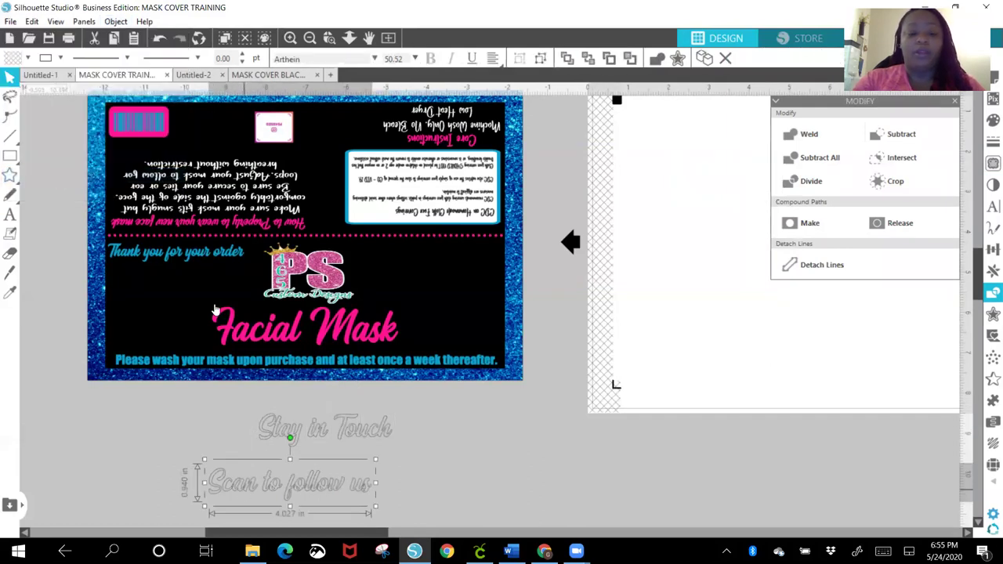
pyautogui.click(809, 138)
pyautogui.click(117, 22)
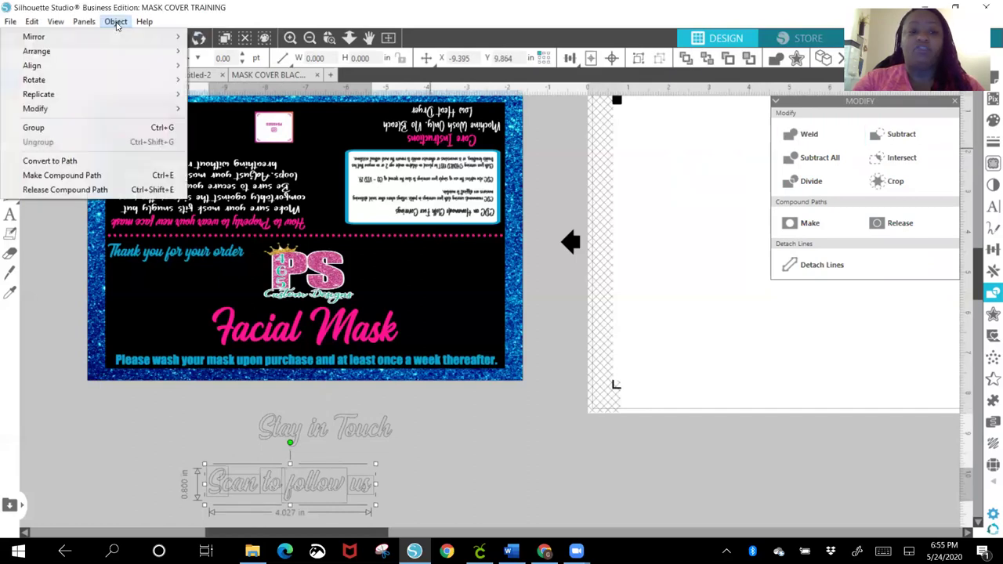
pyautogui.click(67, 177)
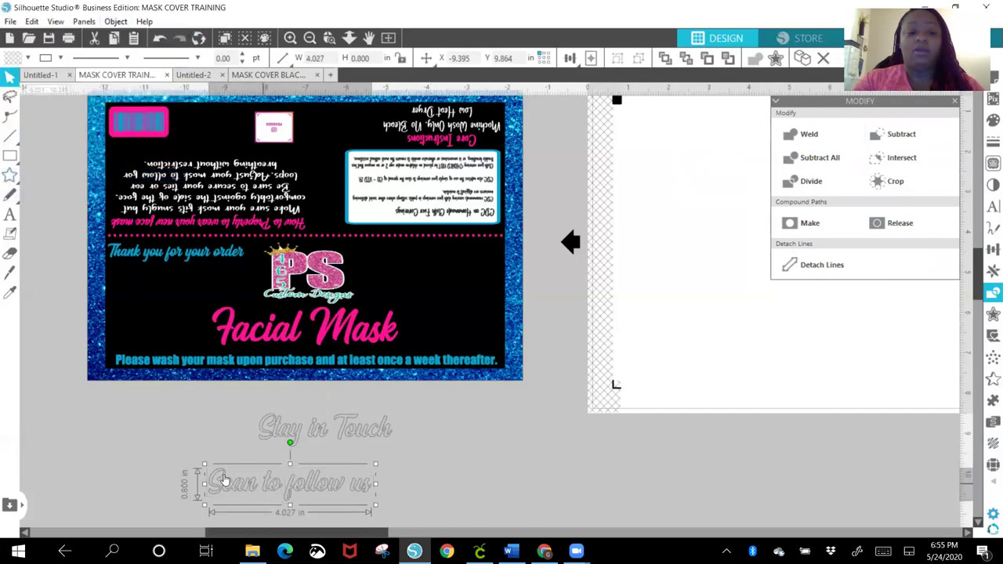
# - Scale "Scan to follow us" to about 2.94 in and "Stay in Touch" to about 2.59 in wide, placing them roughly side by side
pyautogui.moveTo(204, 464); pyautogui.dragTo(248, 473)
pyautogui.click(280, 429)
pyautogui.moveTo(254, 409); pyautogui.dragTo(283, 416)
pyautogui.moveTo(280, 493); pyautogui.dragTo(199, 450)
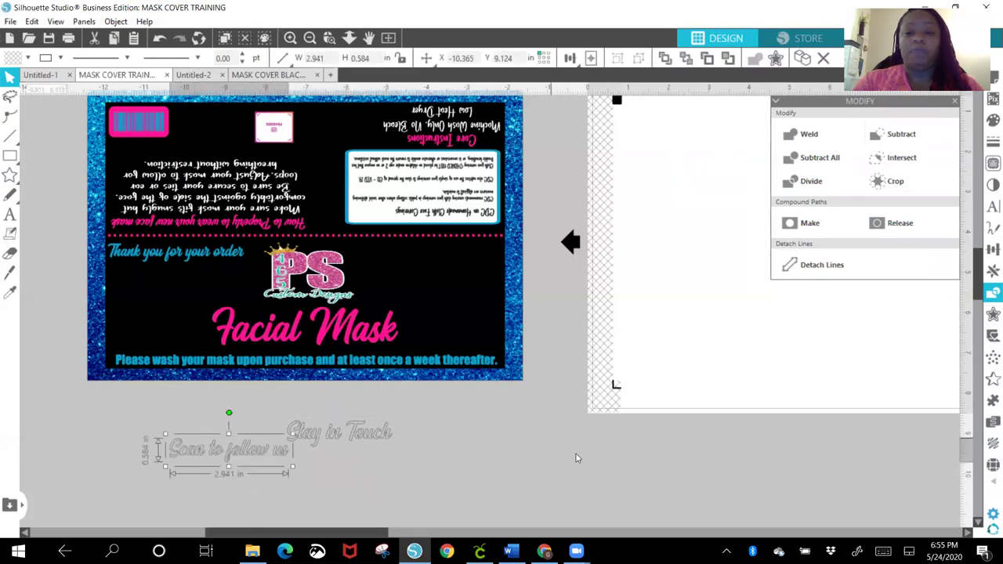
# - Rotate "Scan to follow us" to 180 degrees and scale it down to about 2.44 in wide
pyautogui.click(991, 251)
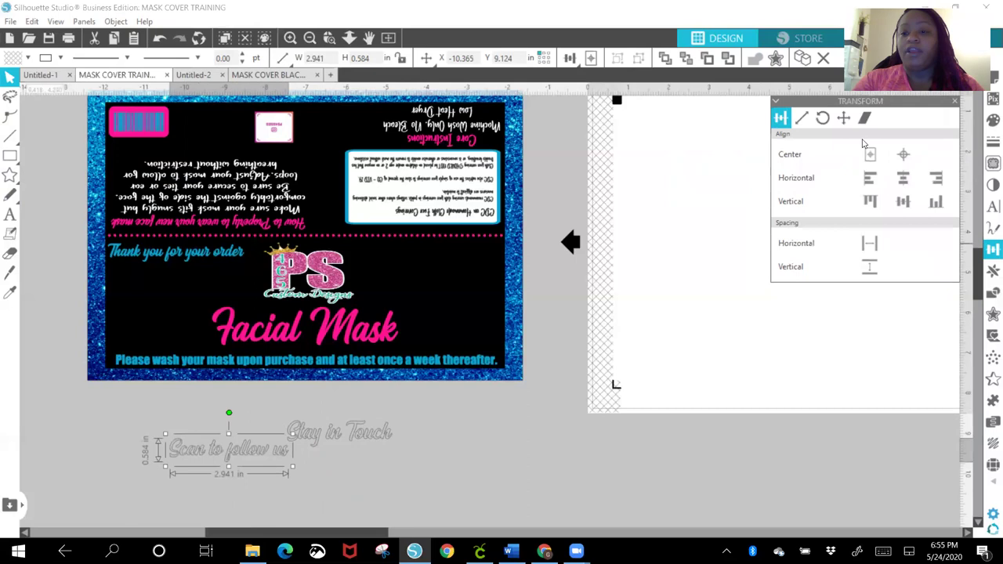
pyautogui.click(824, 119)
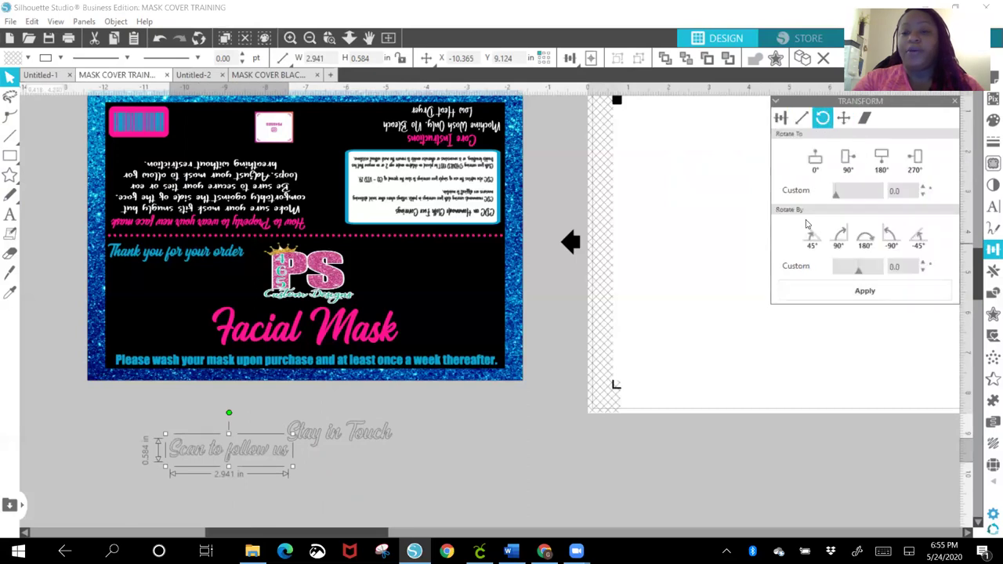
pyautogui.click(882, 159)
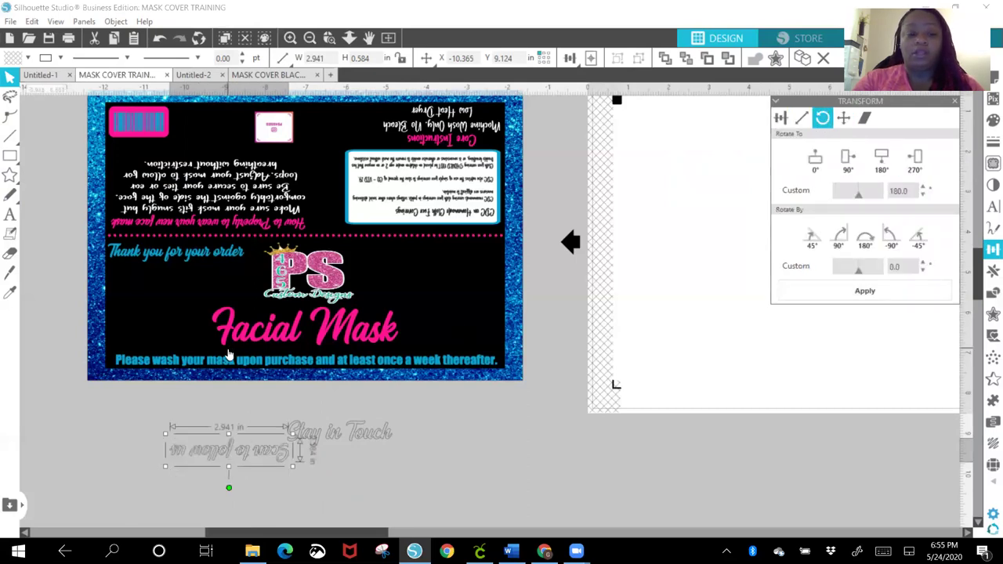
pyautogui.moveTo(167, 467); pyautogui.dragTo(186, 458)
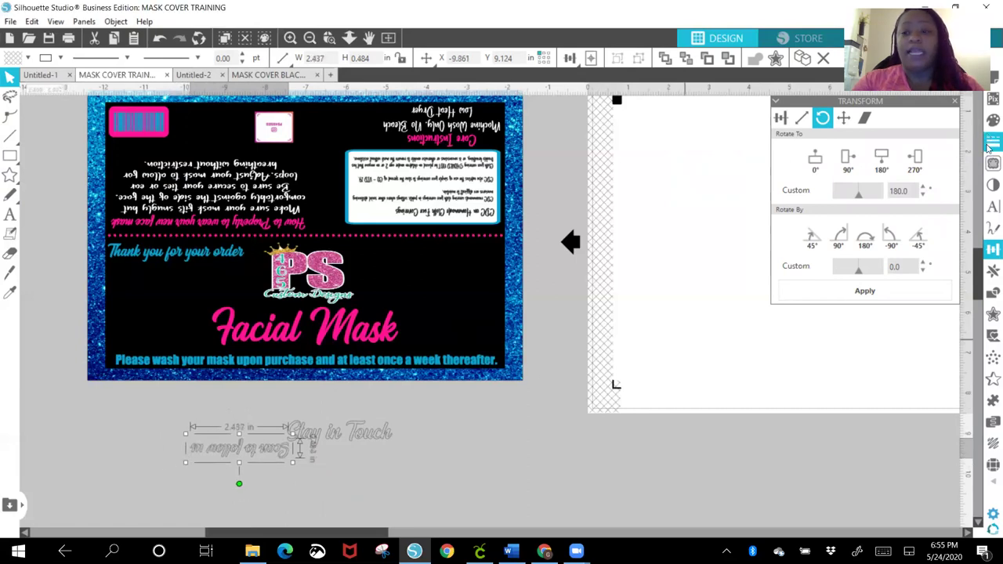
# - Give the upside-down "Scan to follow us" text the recently used hot pink as fill and line color
pyautogui.click(991, 118)
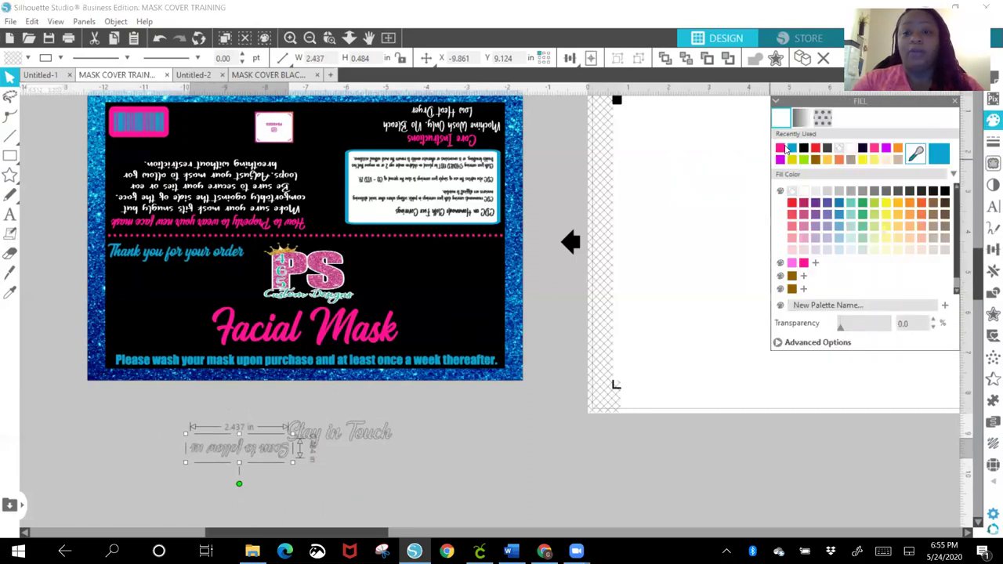
pyautogui.click(783, 149)
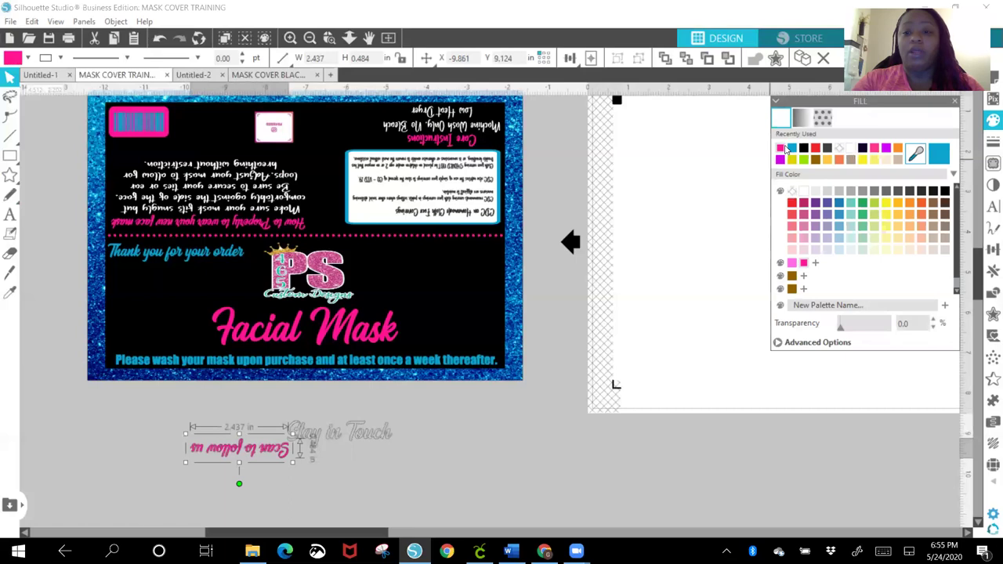
pyautogui.click(992, 141)
pyautogui.click(802, 117)
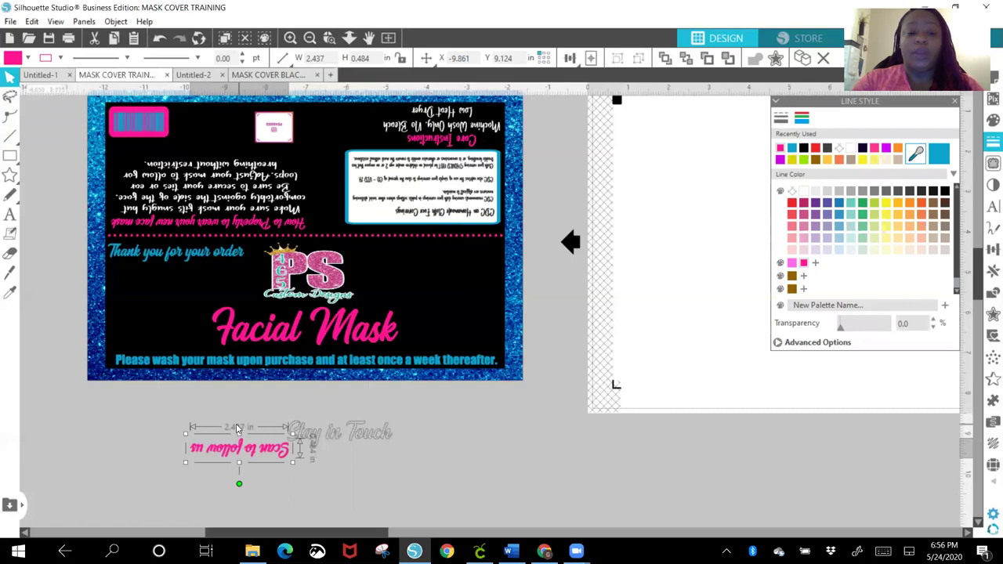
# - Scale "Scan to follow us" down to about 1.49 in wide and place it between the Instagram tag and the wearing instructions
pyautogui.click(194, 443)
pyautogui.click(206, 451)
pyautogui.moveTo(186, 434); pyautogui.dragTo(264, 153)
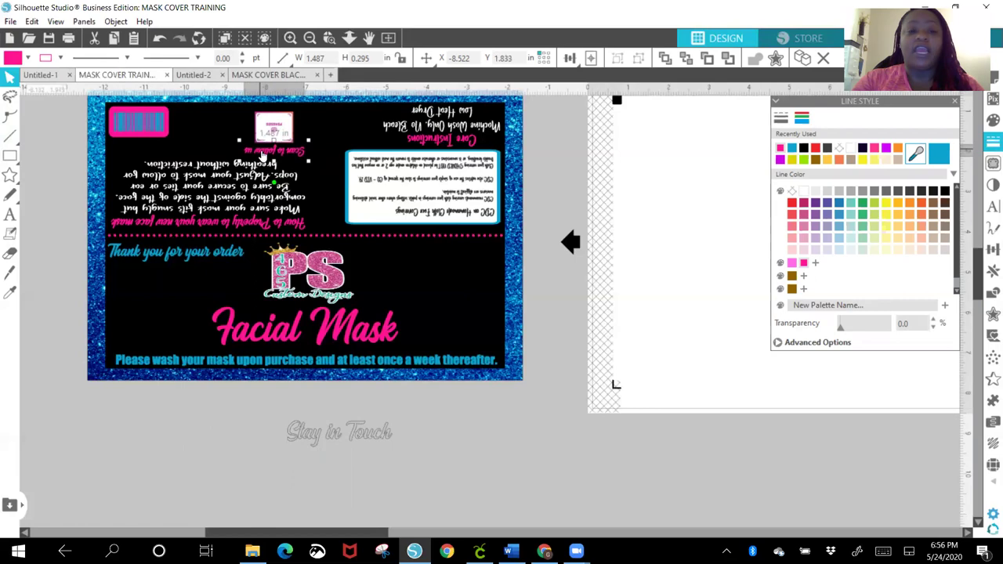
# - Color the line and fill of "Stay in Touch" hot pink and scale it down to about 1.62 in wide
pyautogui.click(317, 433)
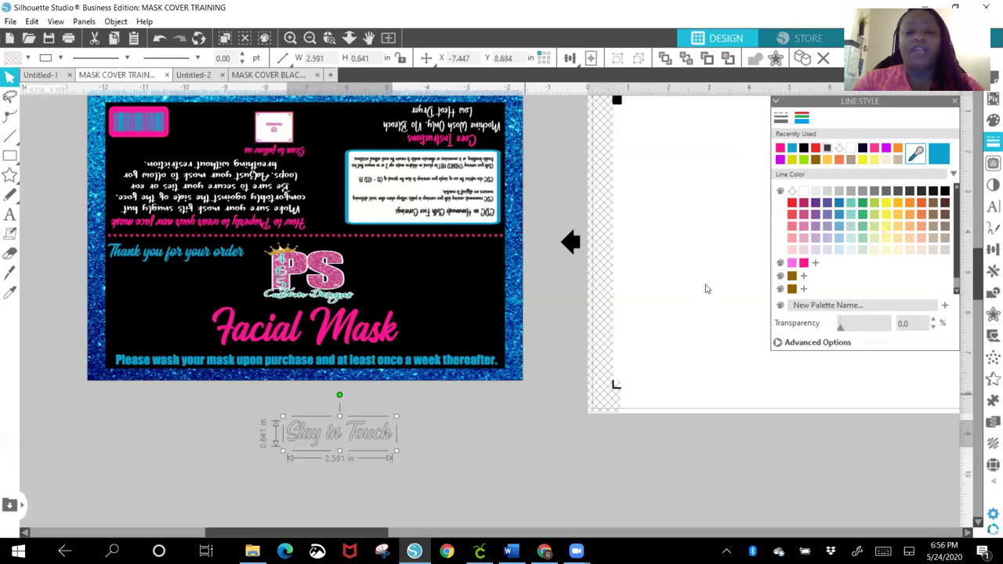
pyautogui.click(781, 149)
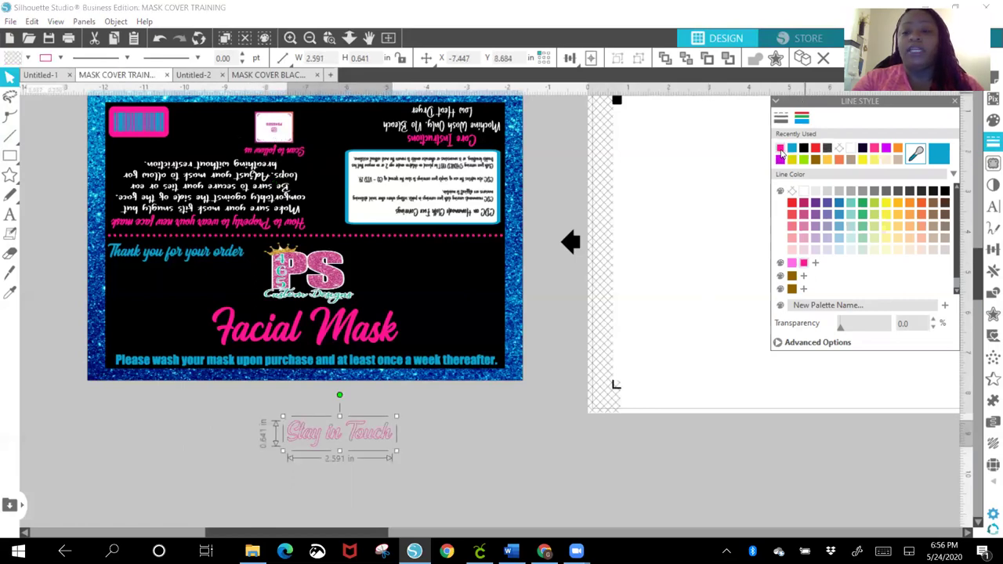
pyautogui.click(992, 120)
pyautogui.click(780, 148)
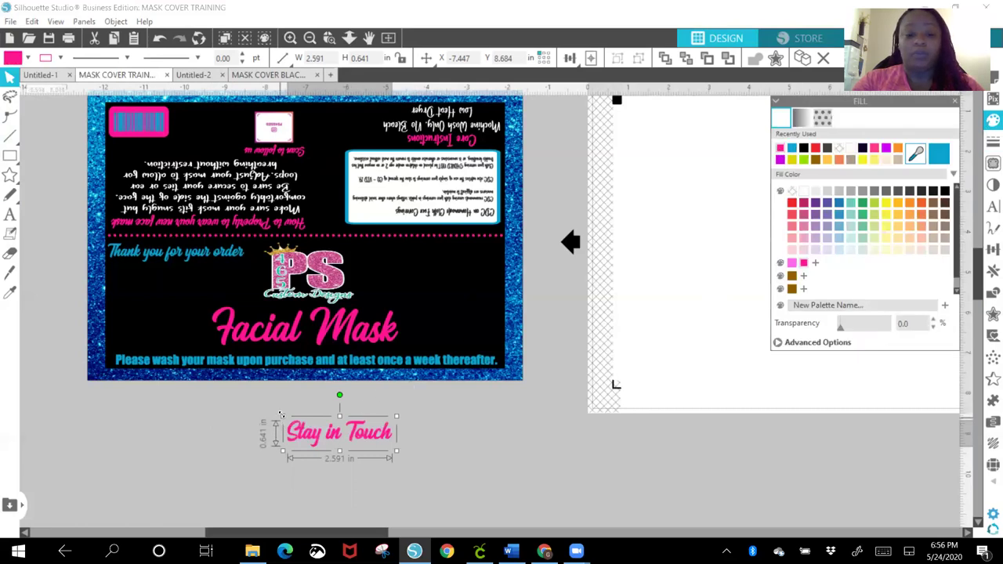
pyautogui.moveTo(284, 417); pyautogui.dragTo(318, 441)
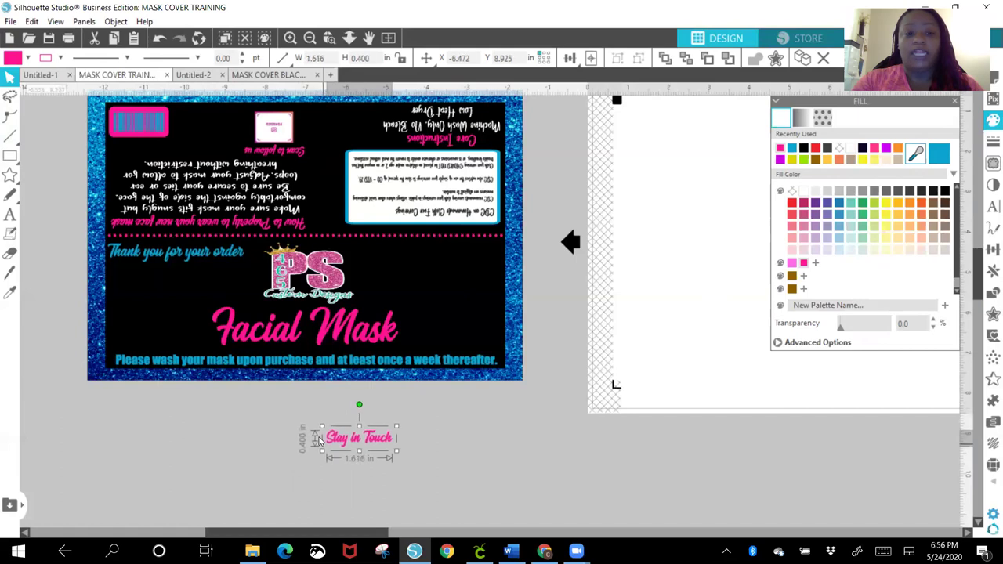
# - Move "Scan to follow us" to the other side of the Instagram tag, just inside the label's glitter border
pyautogui.click(300, 157)
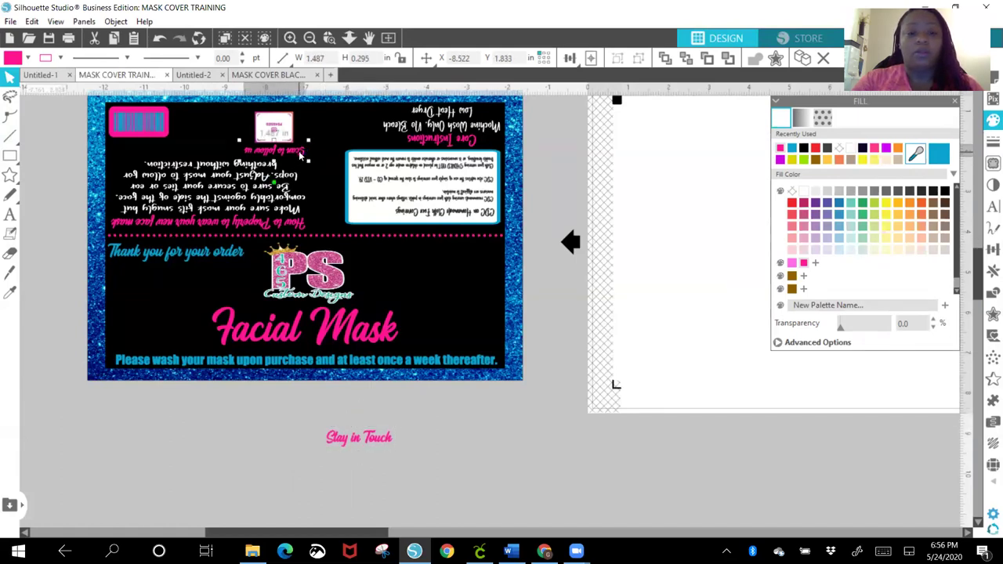
pyautogui.moveTo(298, 142); pyautogui.dragTo(293, 110)
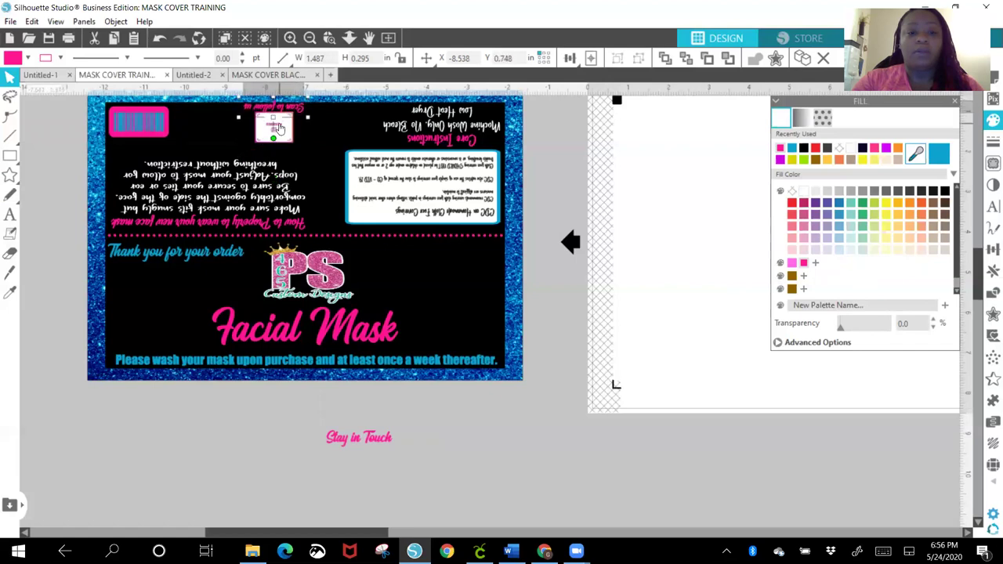
pyautogui.click(280, 128)
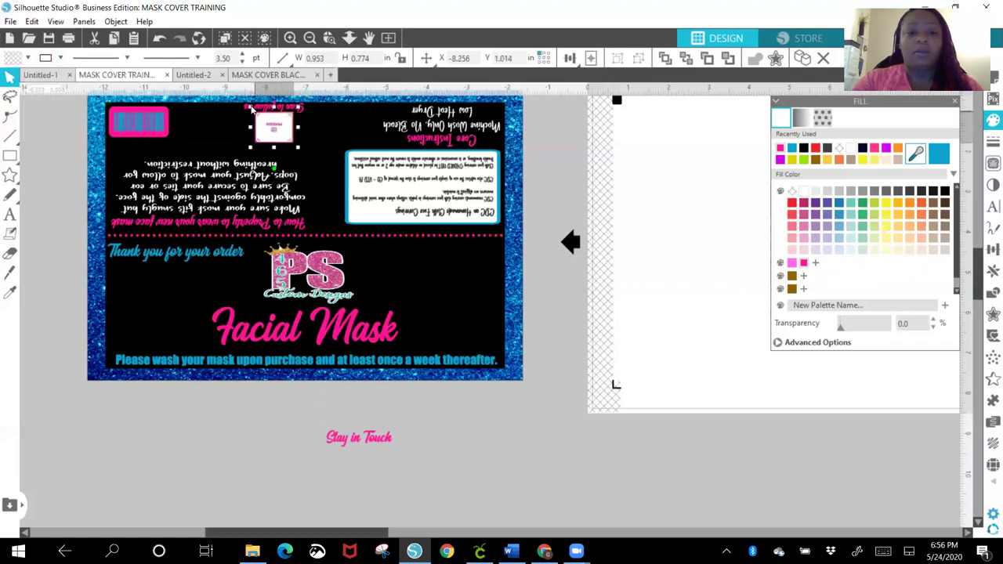
pyautogui.click(289, 110)
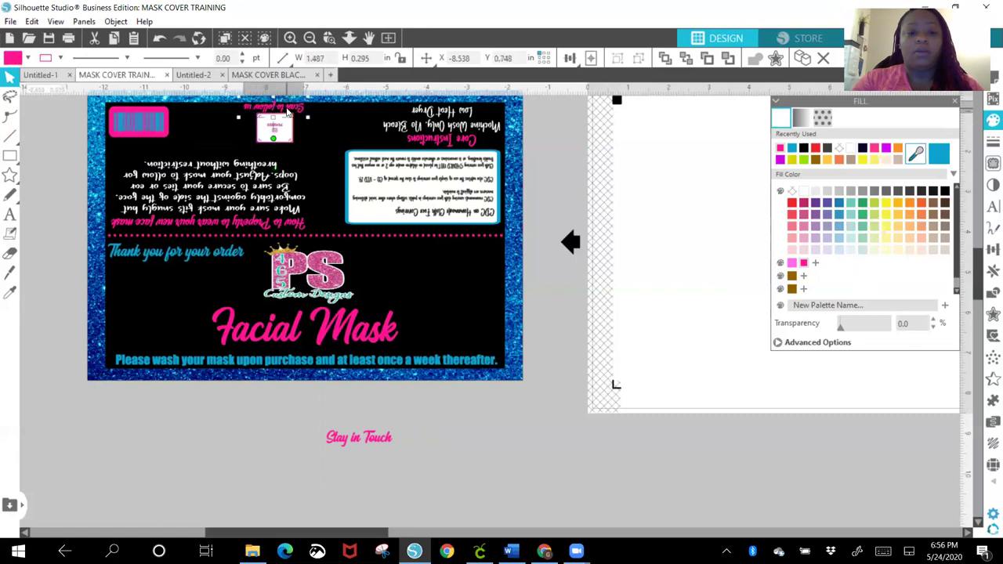
pyautogui.moveTo(288, 109); pyautogui.dragTo(287, 111)
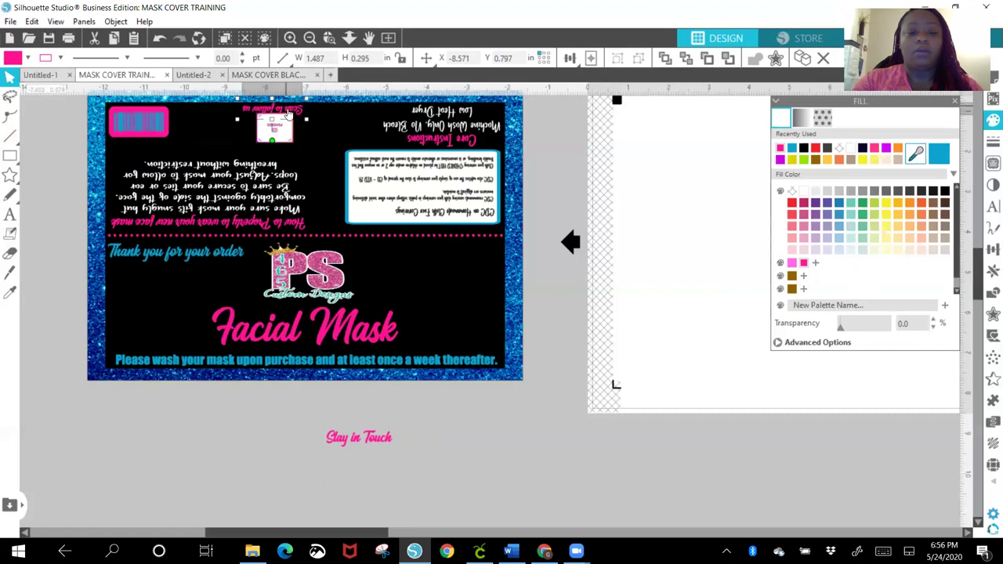
# - Rotate "Stay in Touch" to 180° and place it between the Instagram tag and the wearing instructions
pyautogui.click(355, 444)
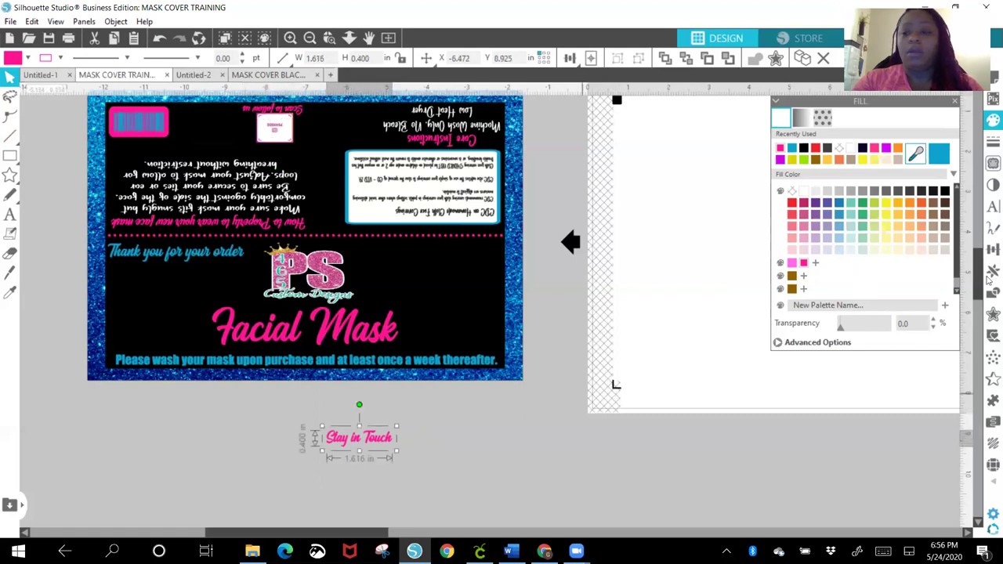
pyautogui.click(992, 248)
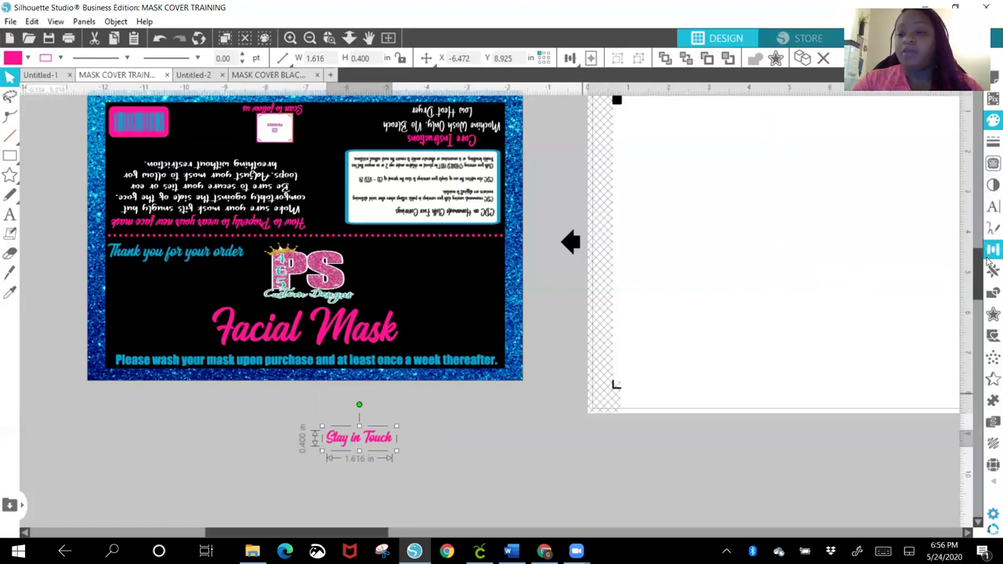
pyautogui.click(821, 117)
pyautogui.click(881, 160)
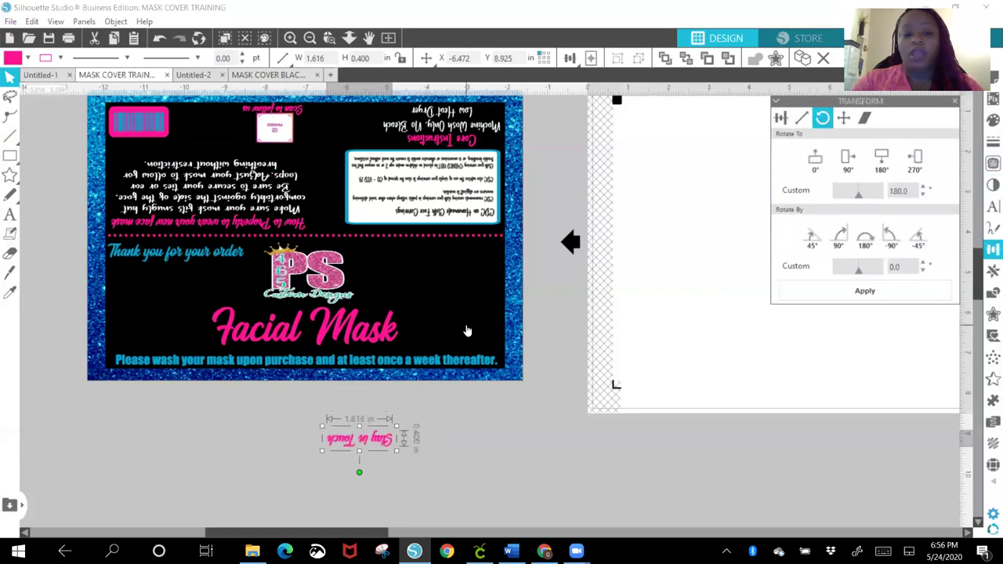
pyautogui.moveTo(359, 437); pyautogui.dragTo(304, 269)
pyautogui.moveTo(325, 184); pyautogui.dragTo(289, 157)
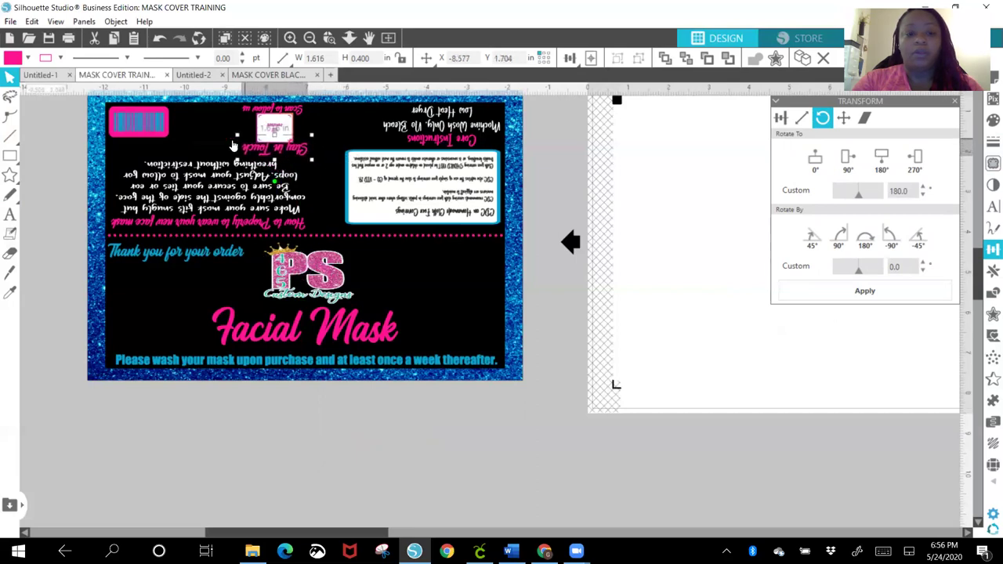
# - Scale "Stay in Touch" down to about 1.06 in wide and center it and "Scan to follow us" on the Instagram tag
pyautogui.moveTo(243, 135); pyautogui.dragTo(252, 138)
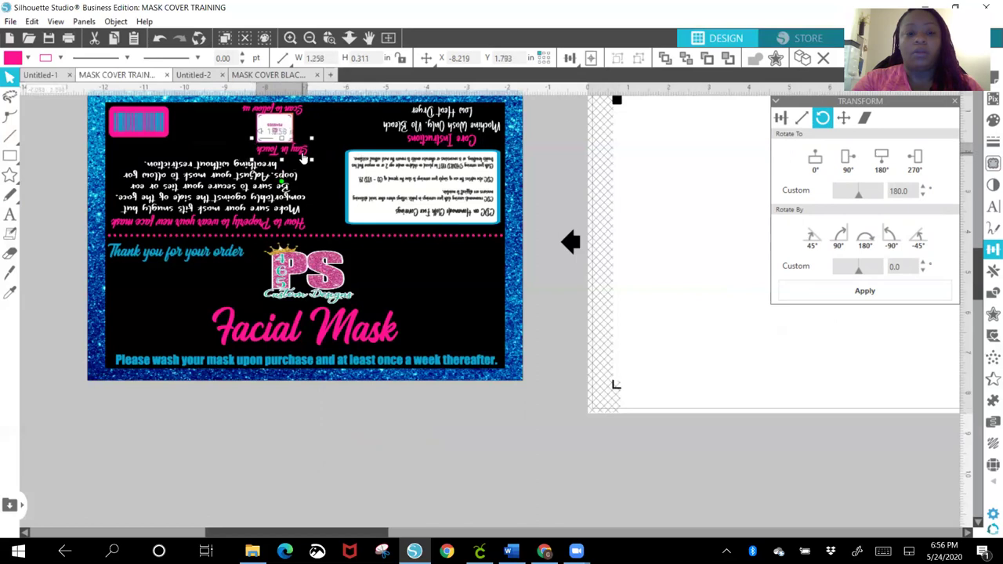
pyautogui.moveTo(305, 159); pyautogui.dragTo(292, 156)
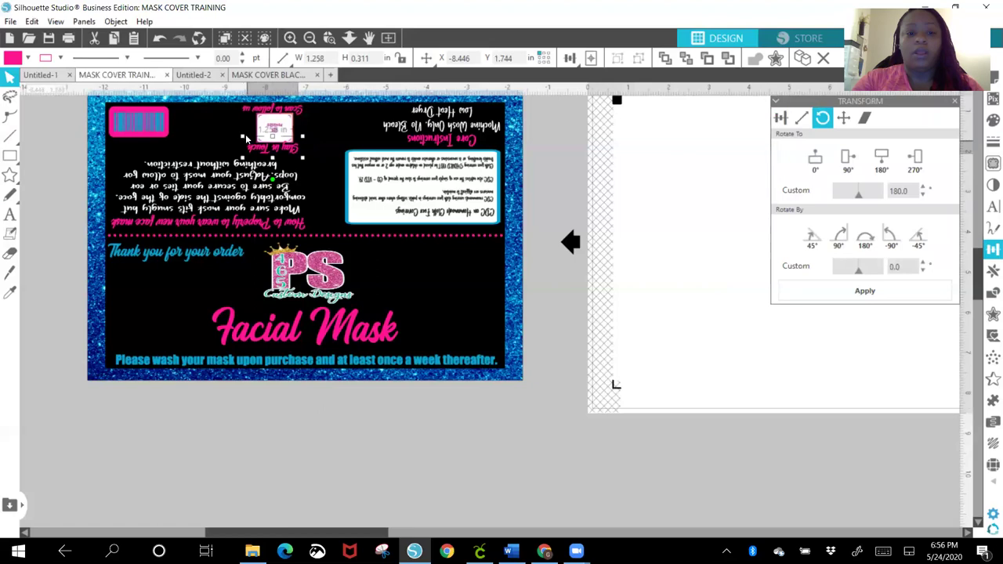
pyautogui.moveTo(245, 134); pyautogui.dragTo(274, 151)
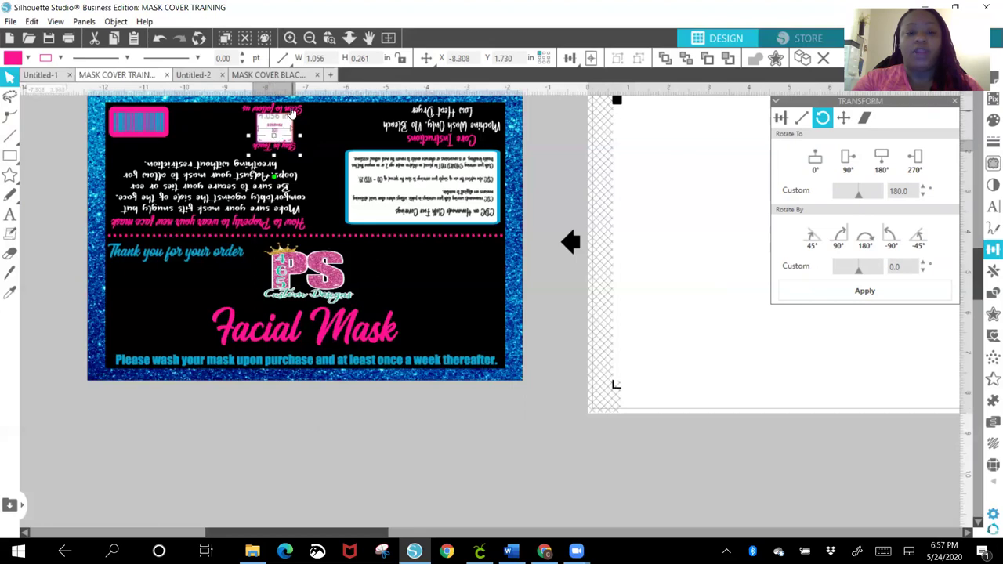
pyautogui.click(291, 111)
pyautogui.moveTo(291, 111); pyautogui.dragTo(295, 112)
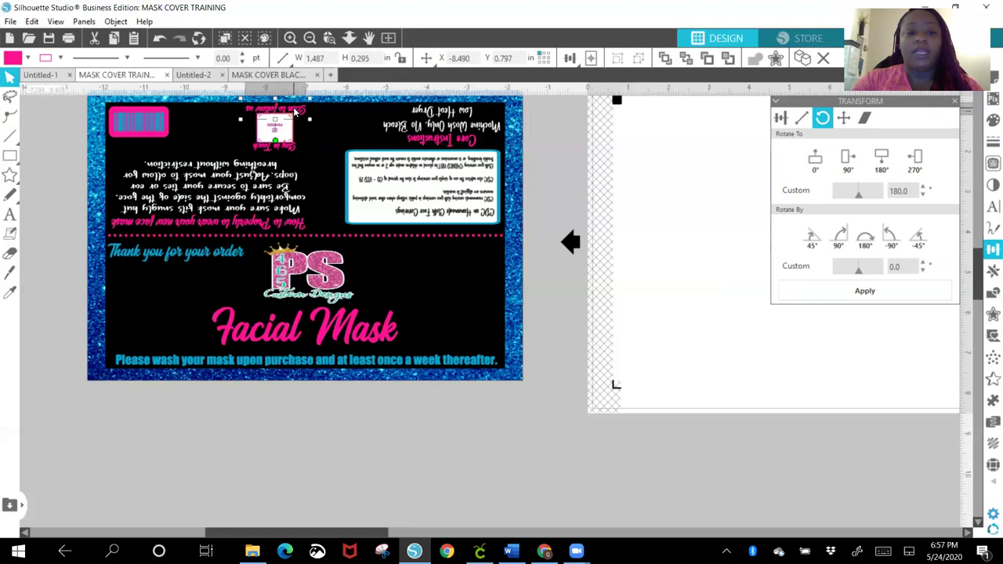
pyautogui.click(280, 472)
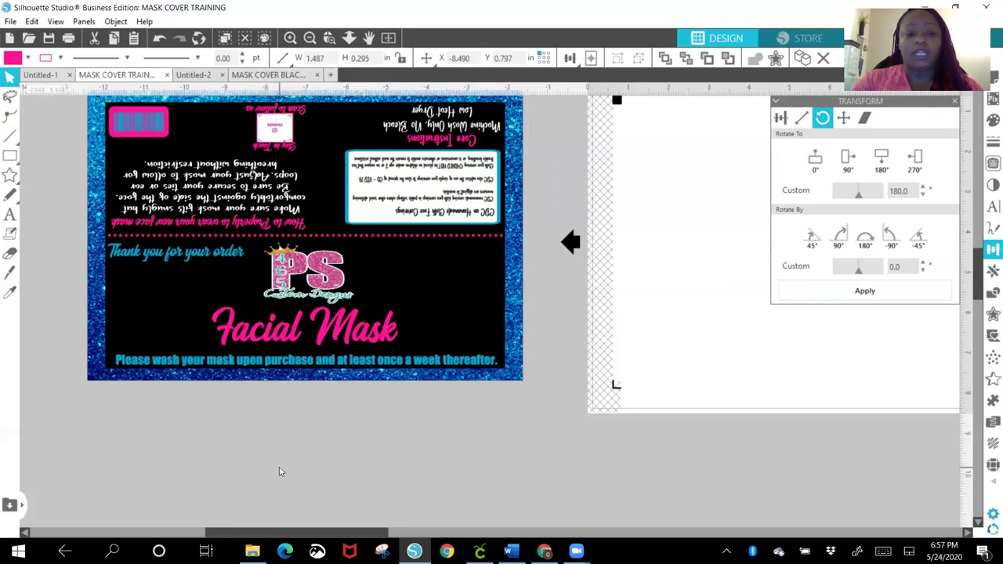
# - Enlarge the barcode and its pink background to about 2.13 in wide by 0.87 in high
pyautogui.click(279, 271)
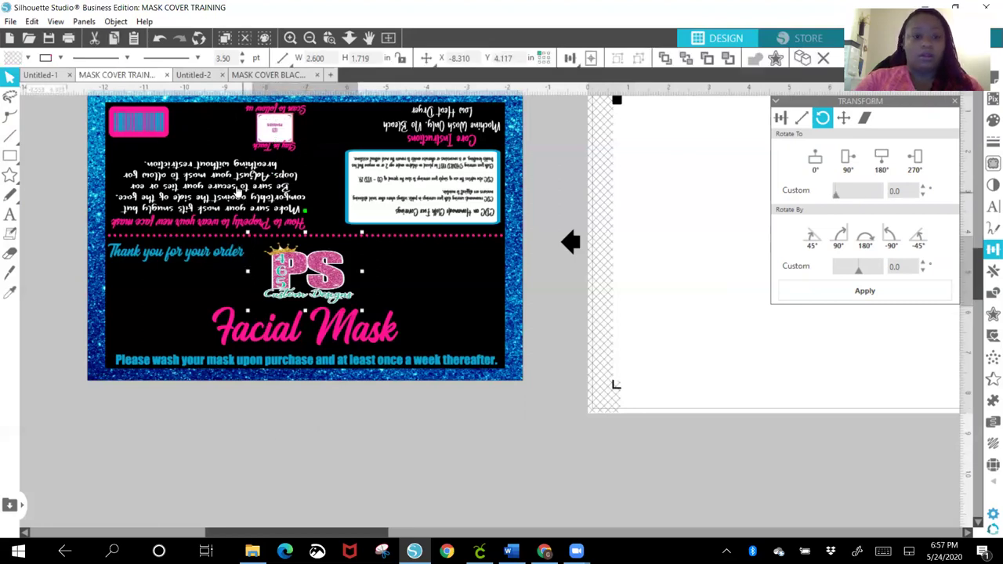
pyautogui.click(166, 136)
pyautogui.moveTo(174, 122); pyautogui.dragTo(155, 148)
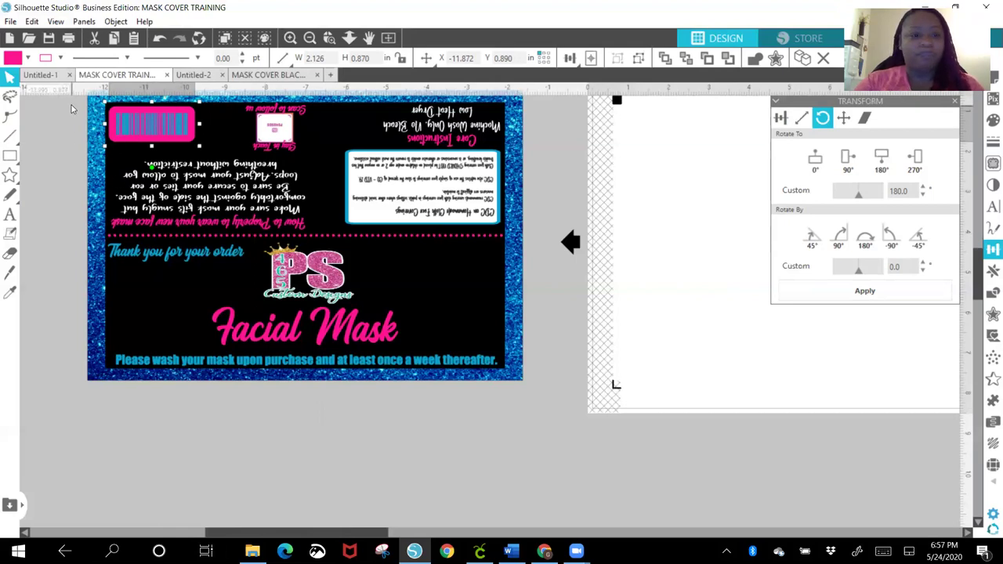
# - Group all elements of the label and move the grouped label to about X -11.63, Y 1.32 in
pyautogui.click(299, 343)
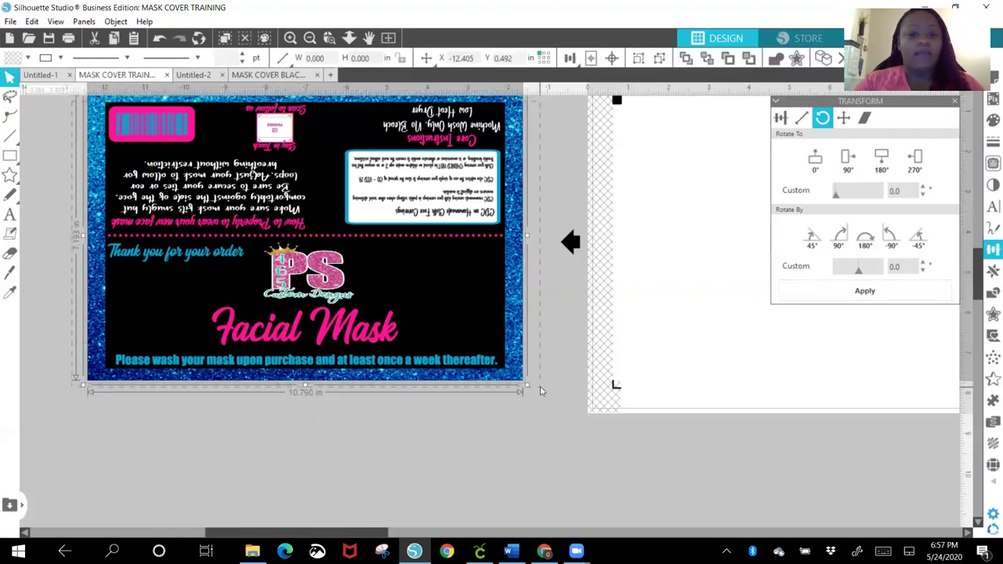
pyautogui.click(115, 21)
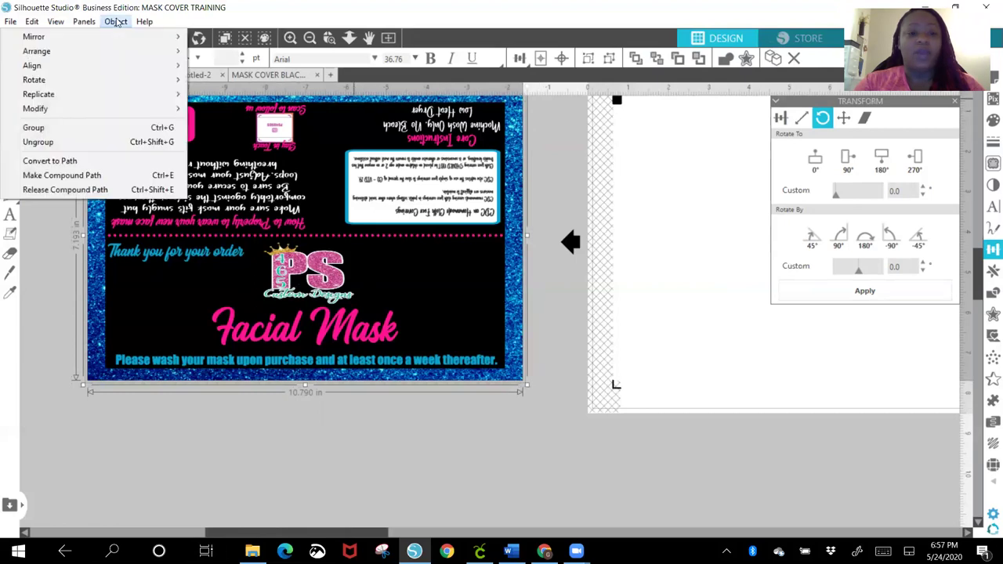
pyautogui.click(135, 129)
pyautogui.moveTo(426, 91); pyautogui.dragTo(478, 123)
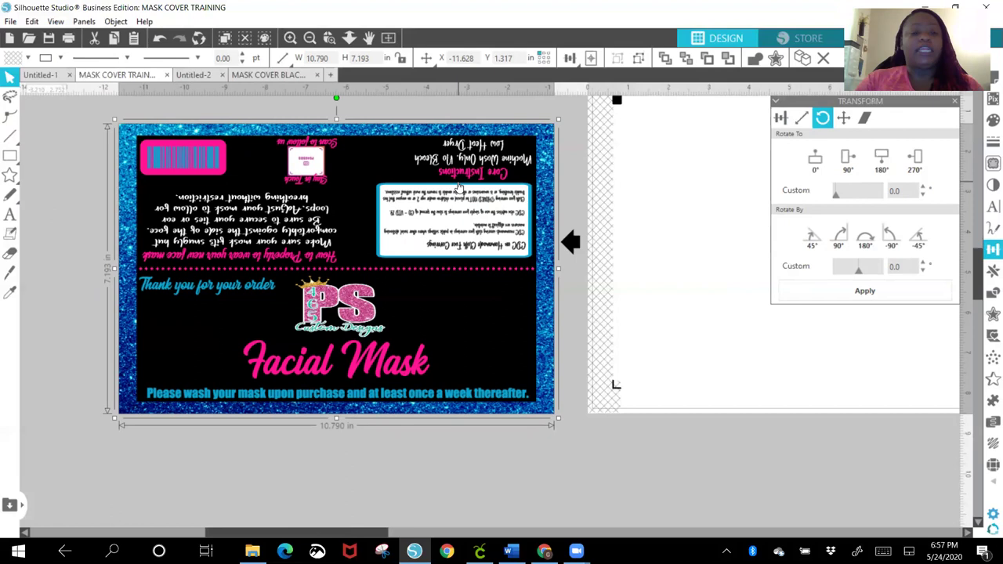
# - Set the grouped label's size to 6 in wide by 4 in high
pyautogui.click(322, 57)
pyautogui.click(282, 59)
pyautogui.write('6')
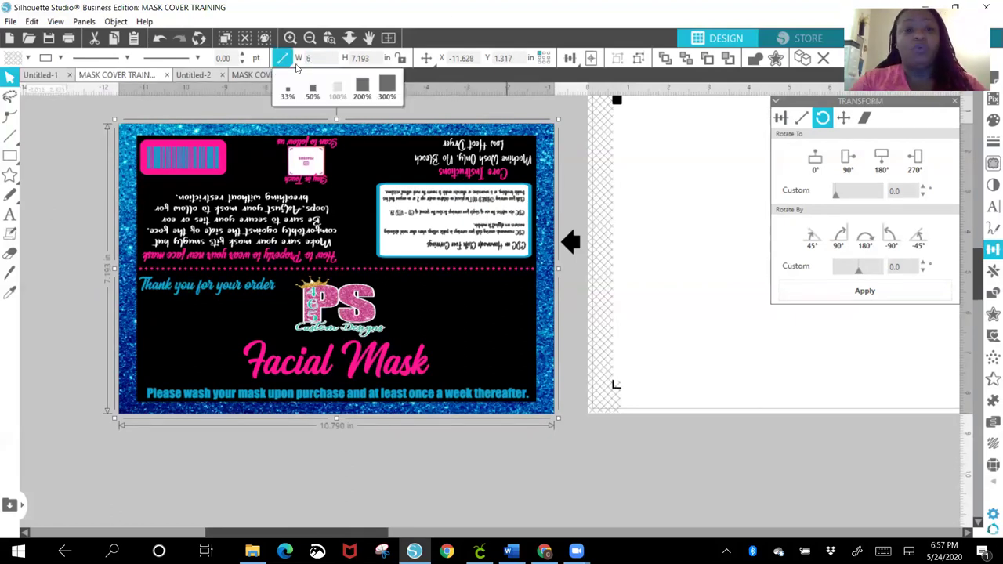
pyautogui.press('Tab')
pyautogui.write('4')
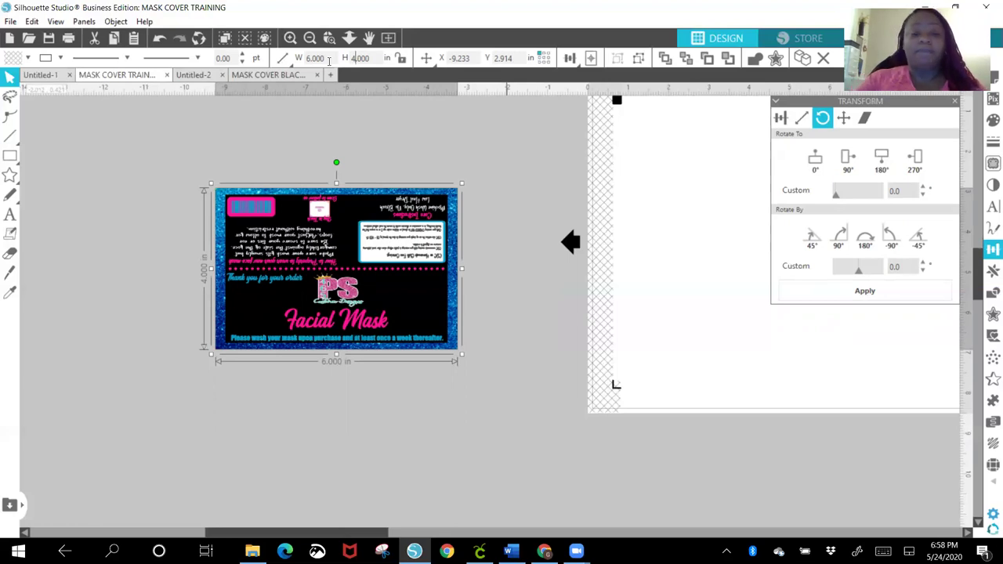
# - Save the selected label to Downloads as the JPEG "MASK COVER TRAINING", 910 by 610 pixels at 150 dpi
pyautogui.click(11, 21)
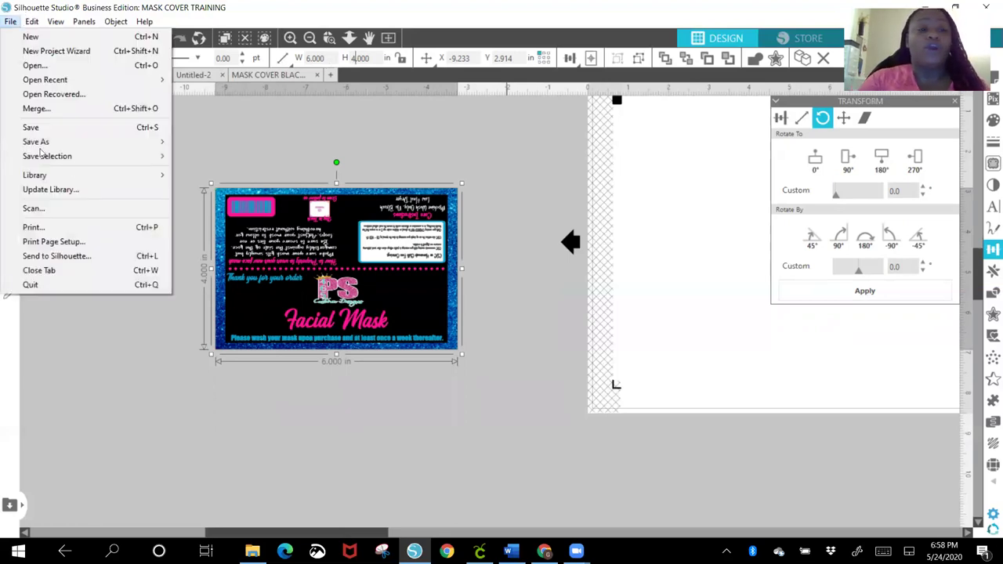
pyautogui.moveTo(70, 163)
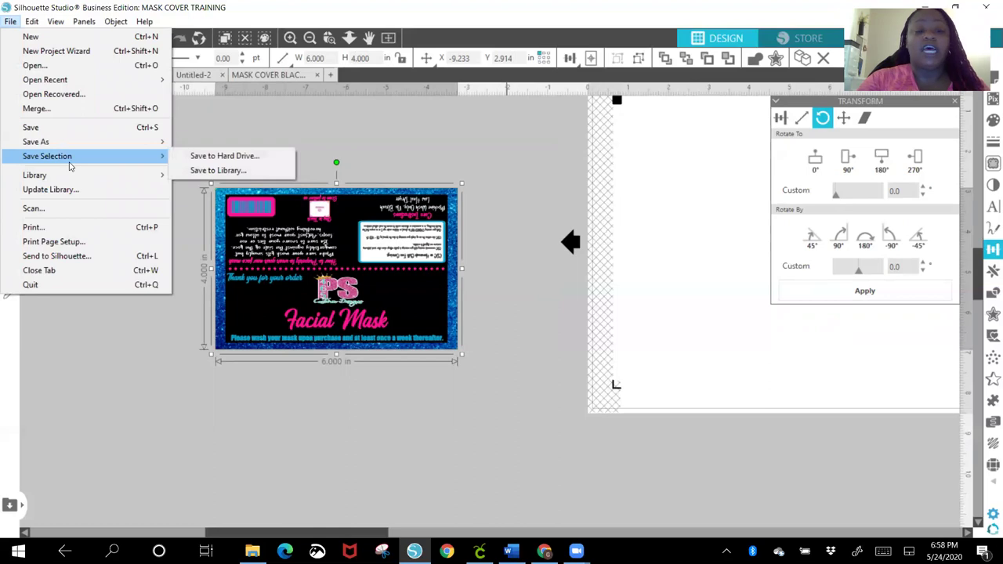
pyautogui.click(194, 156)
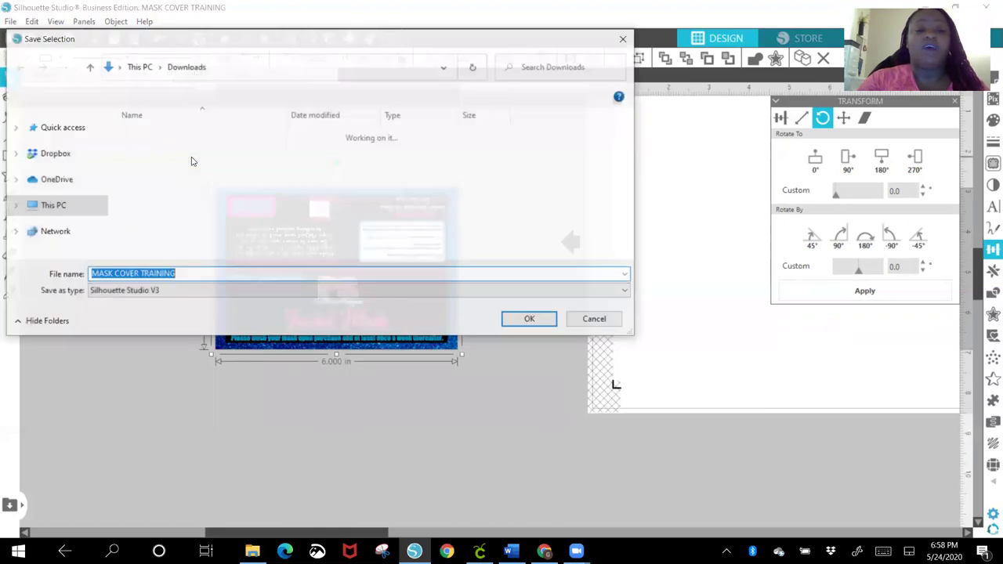
pyautogui.click(163, 296)
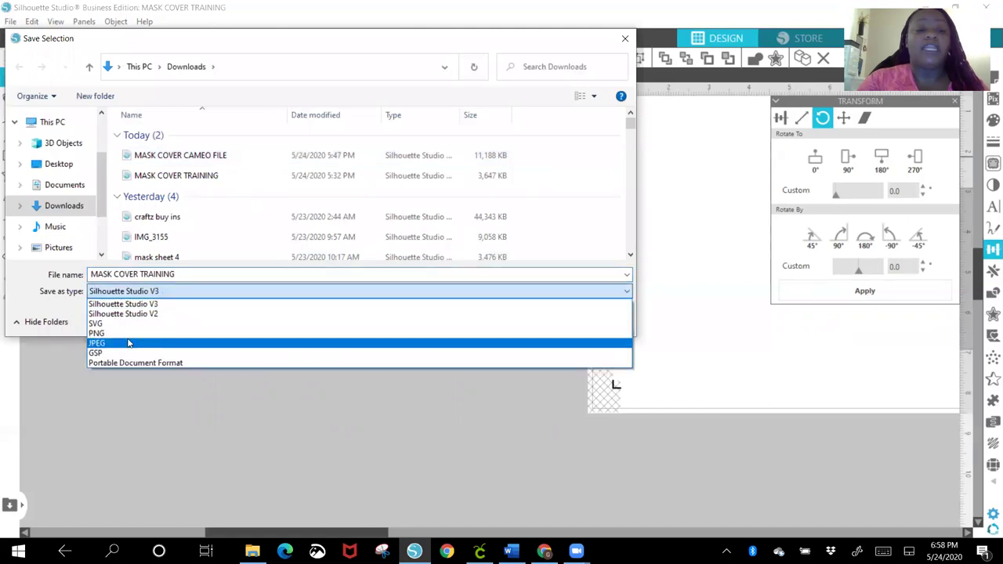
pyautogui.click(130, 341)
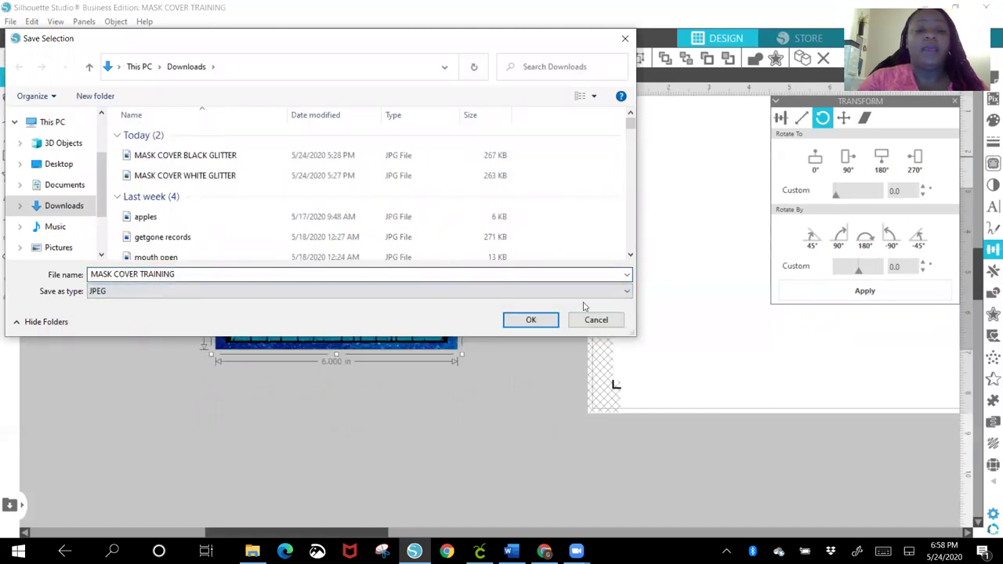
pyautogui.click(530, 319)
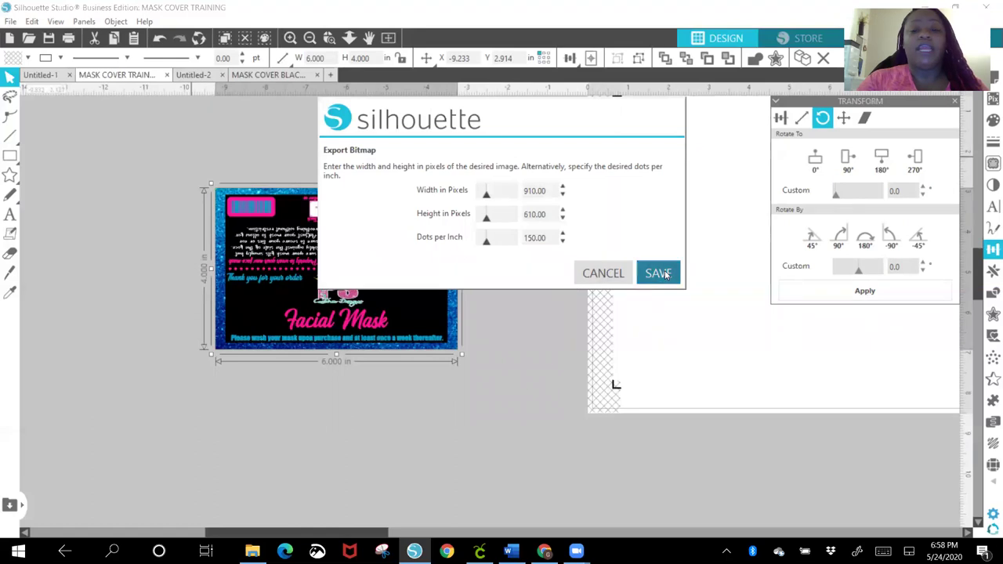
pyautogui.click(659, 273)
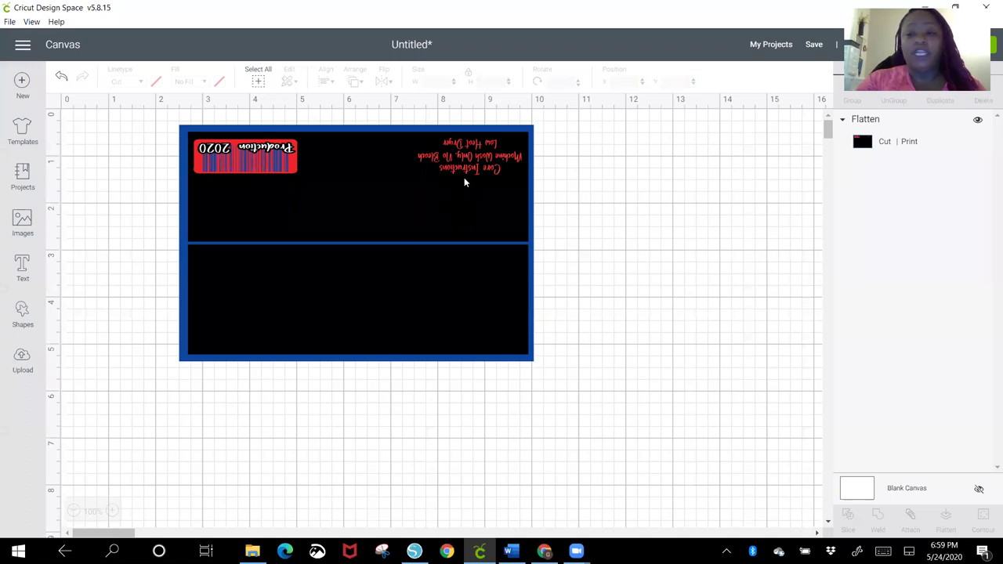
# - In Cricut Design Space, unflatten the label into its separate MASK COVER SVG layers and check that the barcode and care text select individually
pyautogui.click(459, 174)
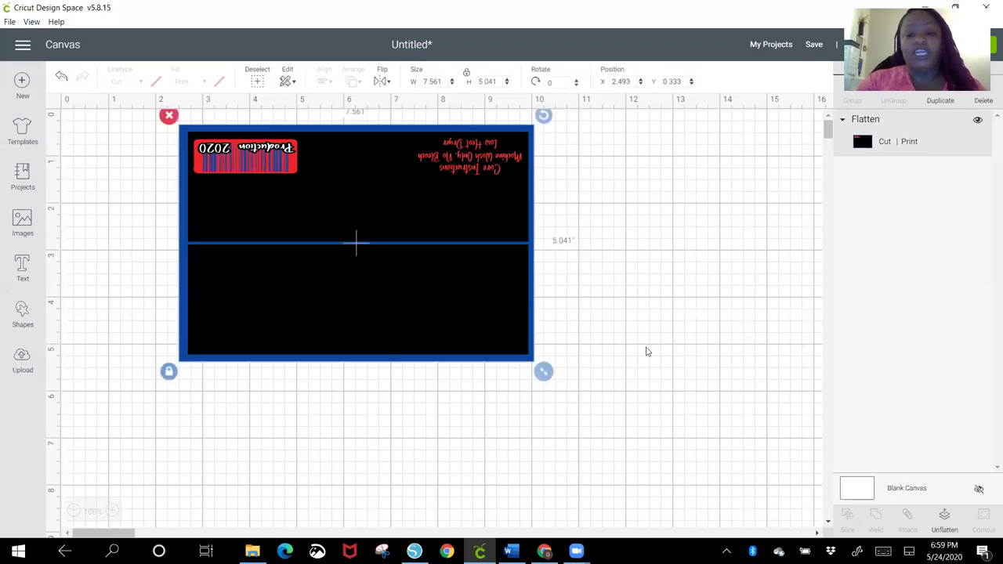
pyautogui.click(943, 516)
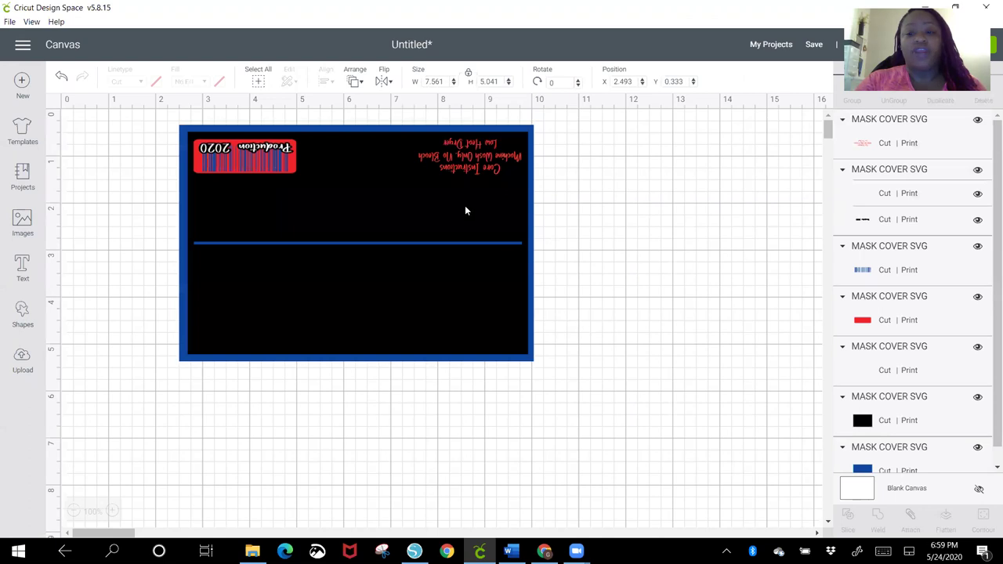
pyautogui.click(280, 167)
pyautogui.click(280, 168)
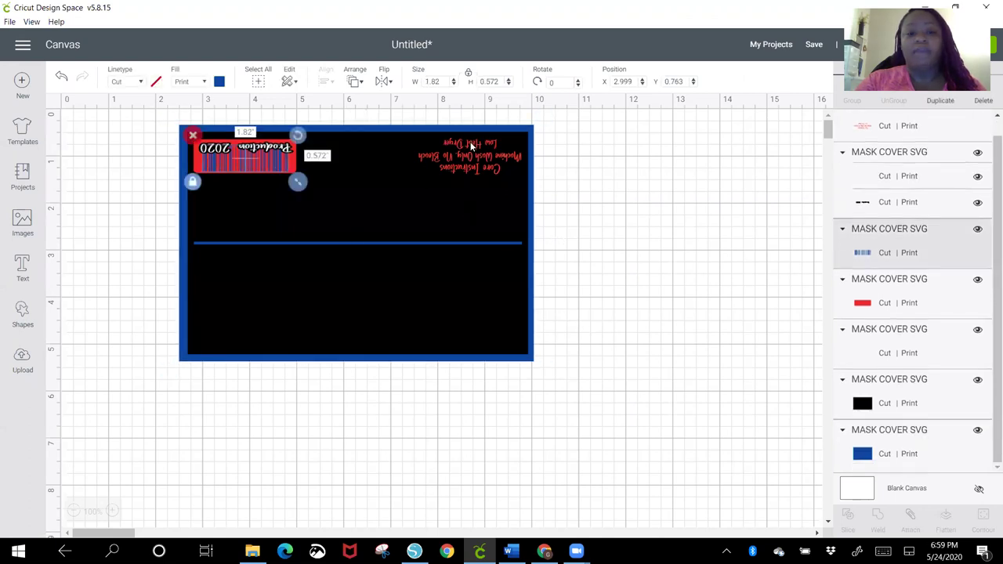
pyautogui.click(469, 155)
pyautogui.click(598, 228)
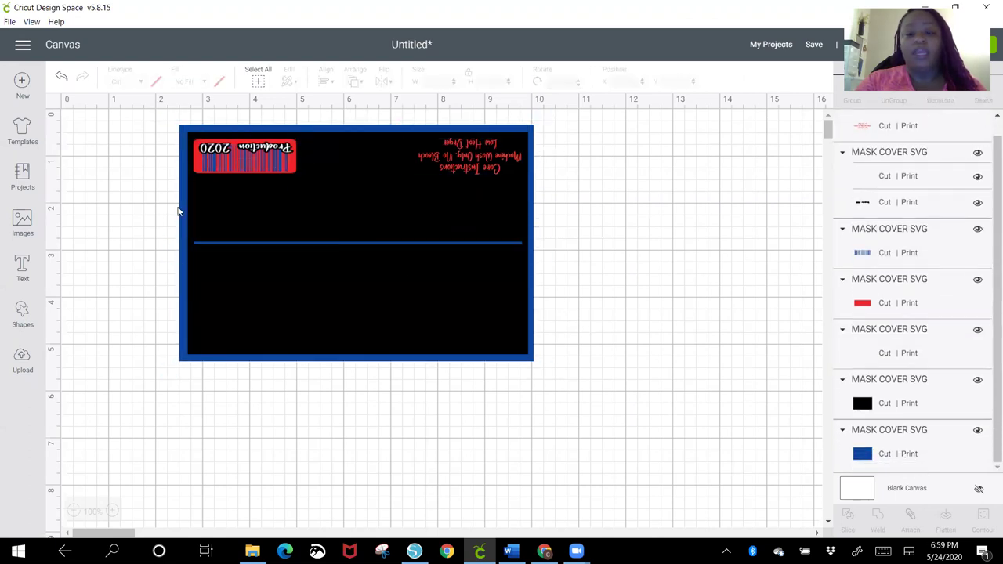
# - Select all the label's layers and move them together to the canvas origin
pyautogui.moveTo(163, 128); pyautogui.dragTo(601, 368)
pyautogui.moveTo(459, 220); pyautogui.dragTo(289, 188)
pyautogui.rightClick(289, 188)
pyautogui.click(614, 283)
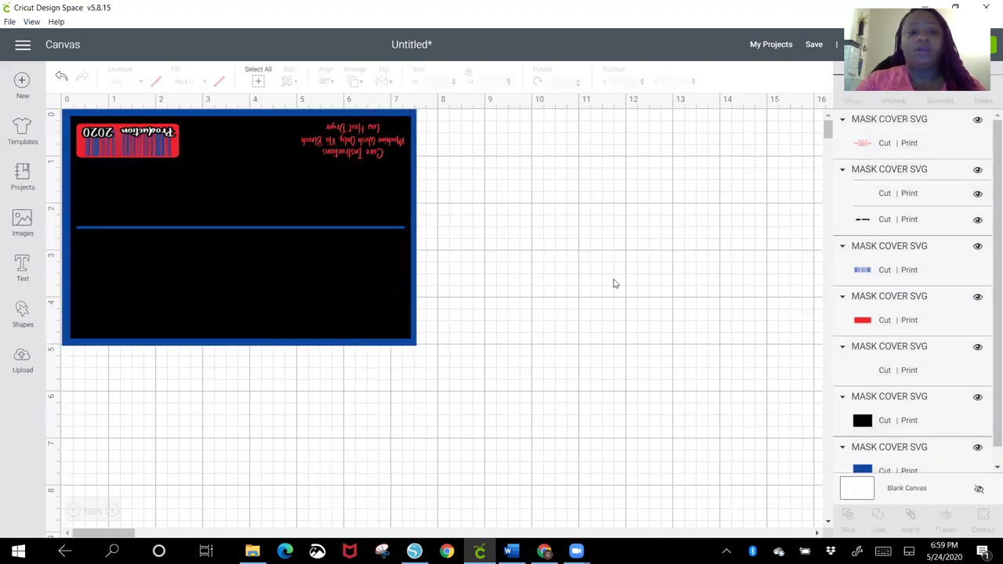
# - Upload the MASK COVER TRAINING JPG from Downloads, set its image type to Complex and continue to the Select & erase stage
pyautogui.click(22, 359)
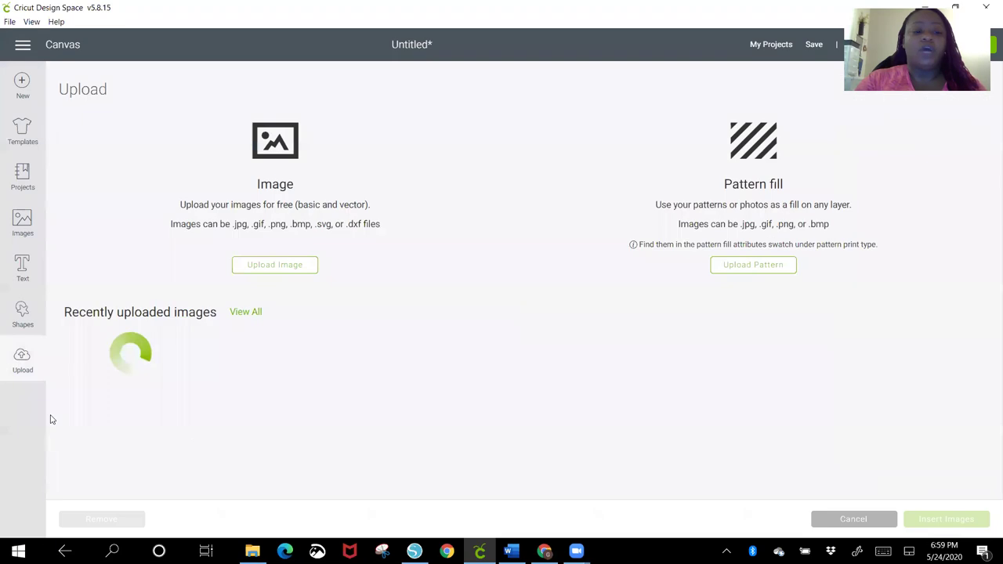
pyautogui.click(264, 267)
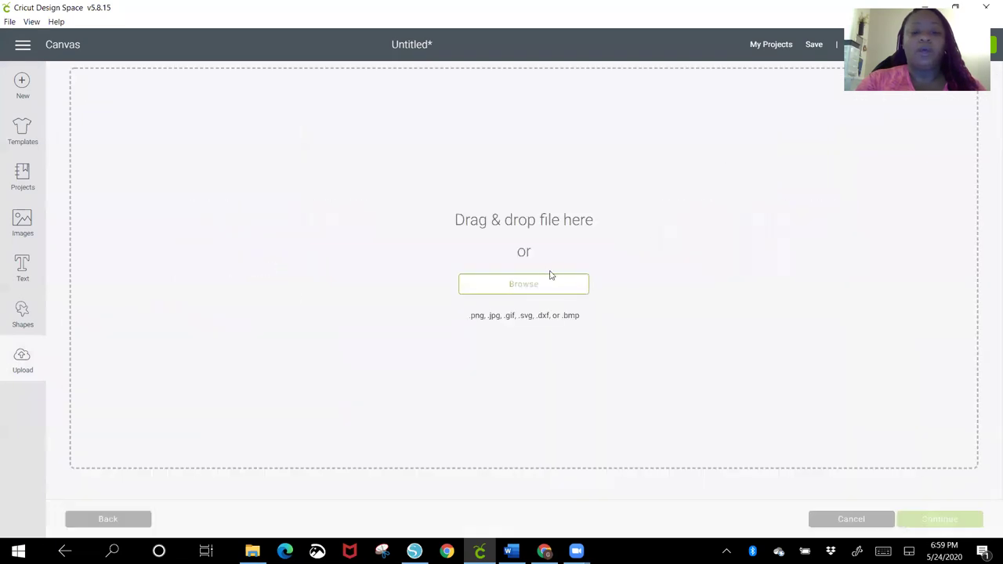
pyautogui.click(533, 289)
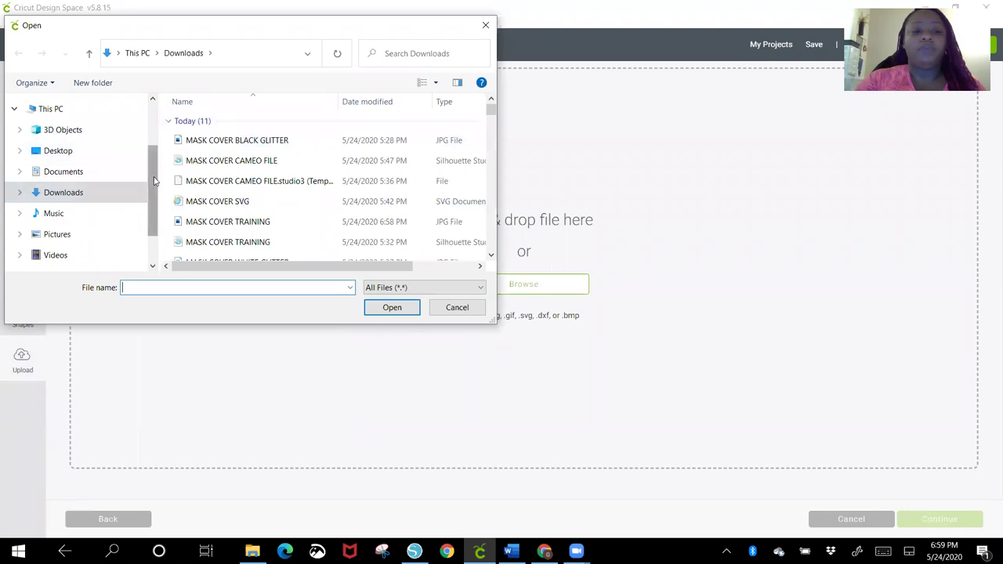
pyautogui.scroll(1, 155, 180)
pyautogui.scroll(-1, 154, 168)
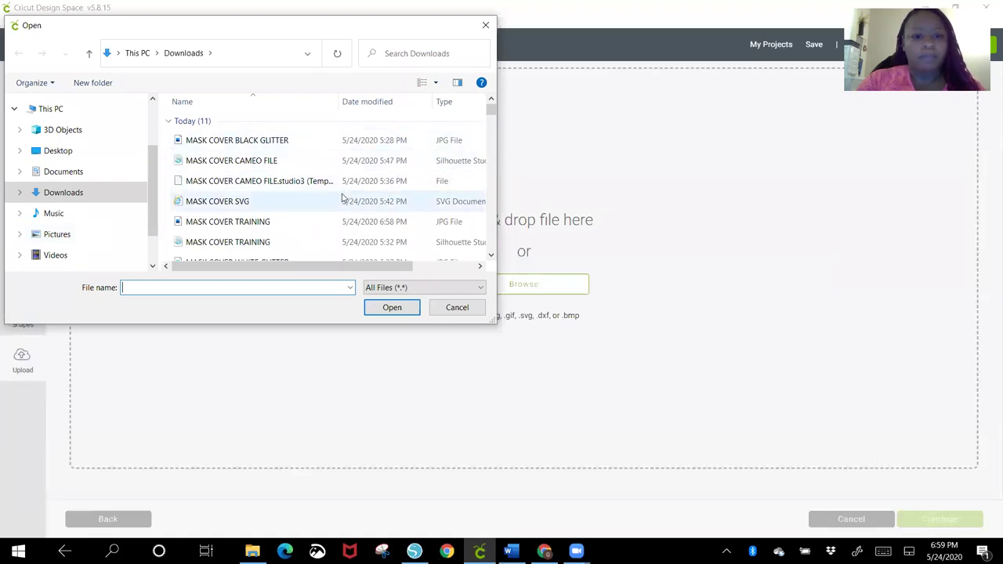
pyautogui.click(352, 224)
pyautogui.click(390, 309)
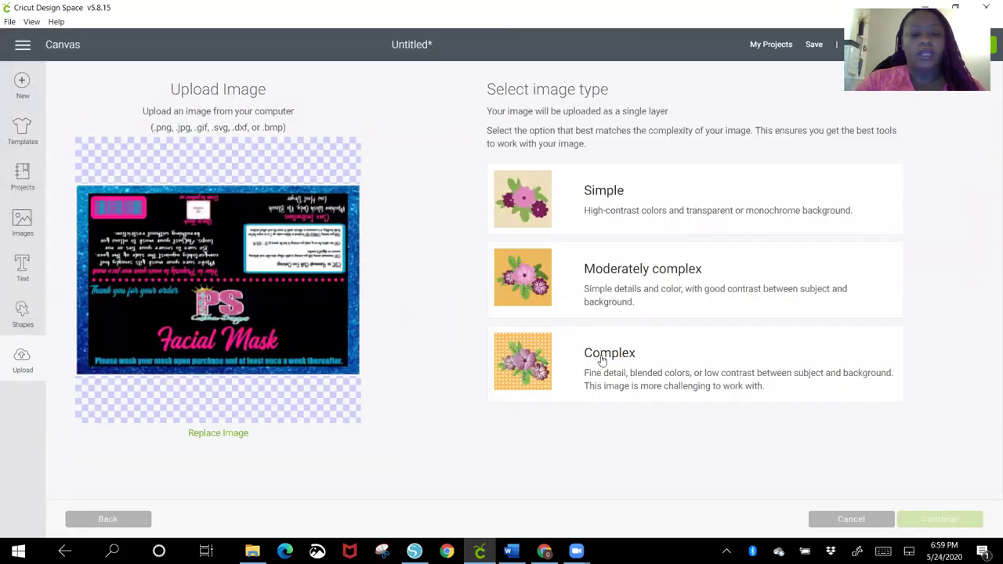
pyautogui.click(590, 369)
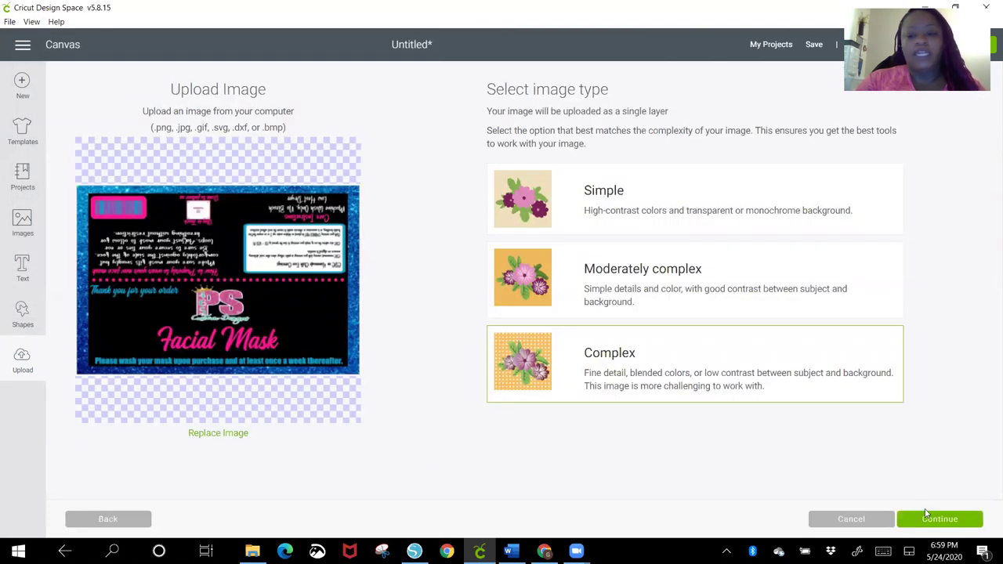
pyautogui.click(925, 516)
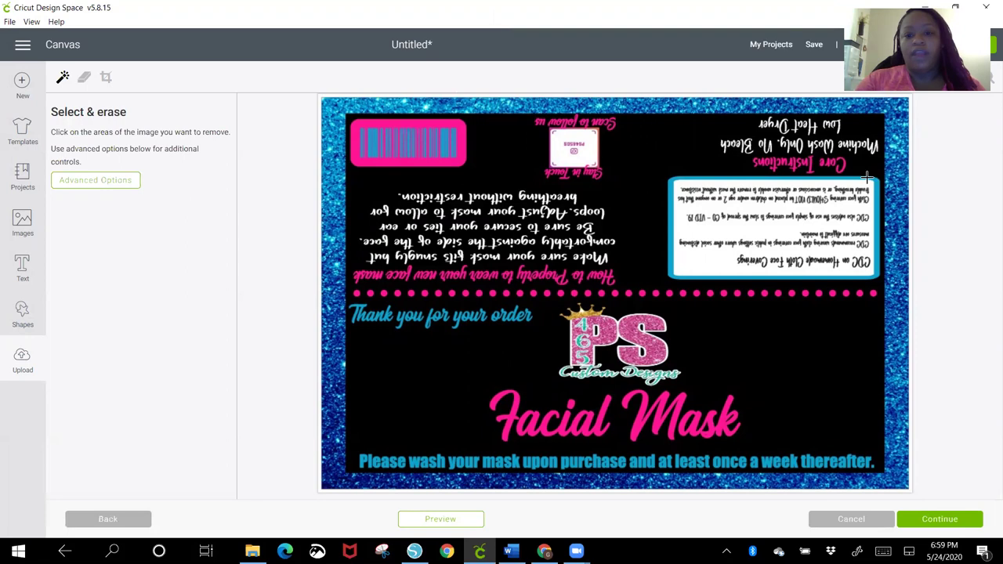
# - Accept the label image without erasing anything and save MASK COVER TRAINING as a Cut image
pyautogui.click(964, 513)
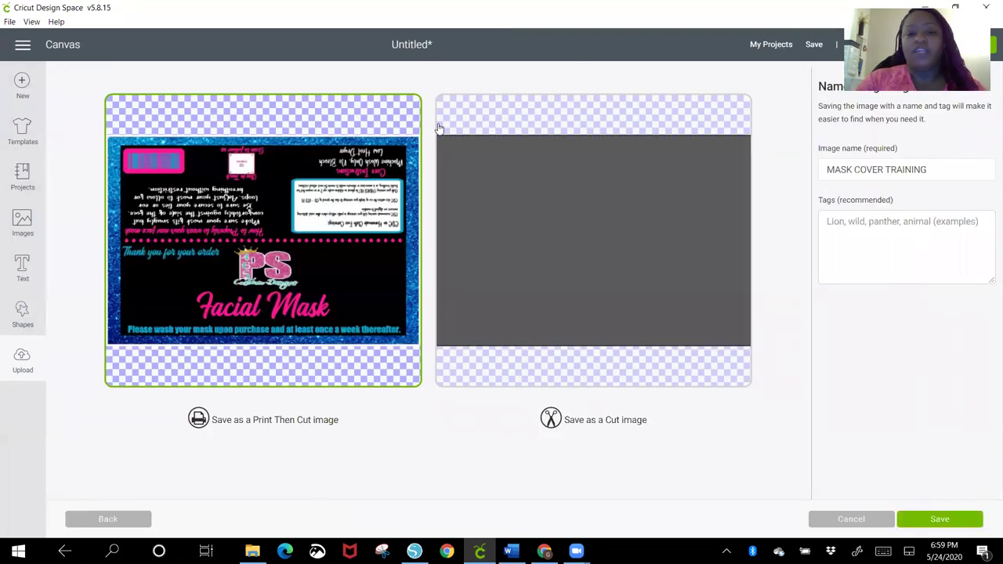
pyautogui.doubleClick(712, 342)
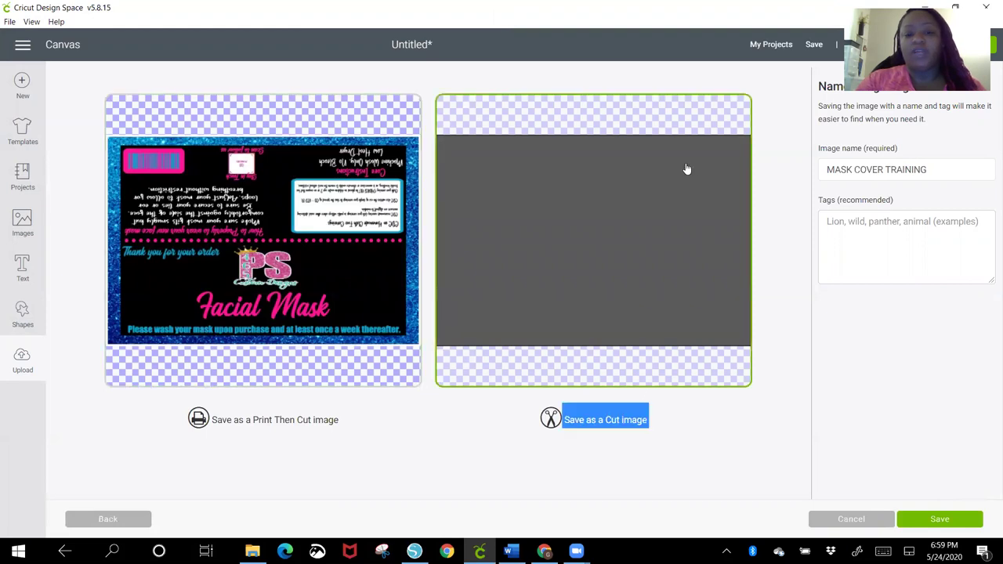
pyautogui.click(950, 512)
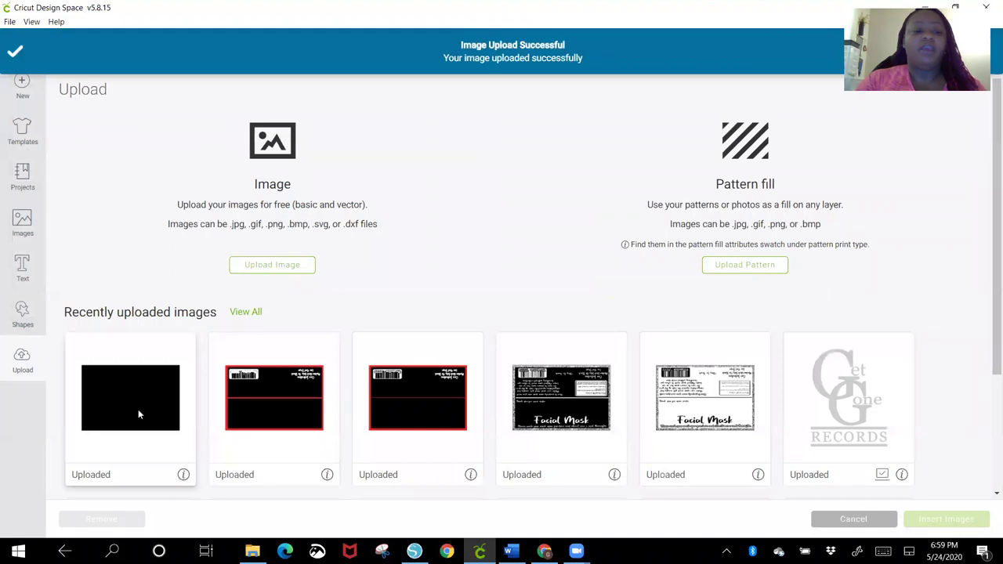
# - Insert the uploaded MASK COVER TRAINING cut image onto the canvas, reposition it and remove it again
pyautogui.click(136, 411)
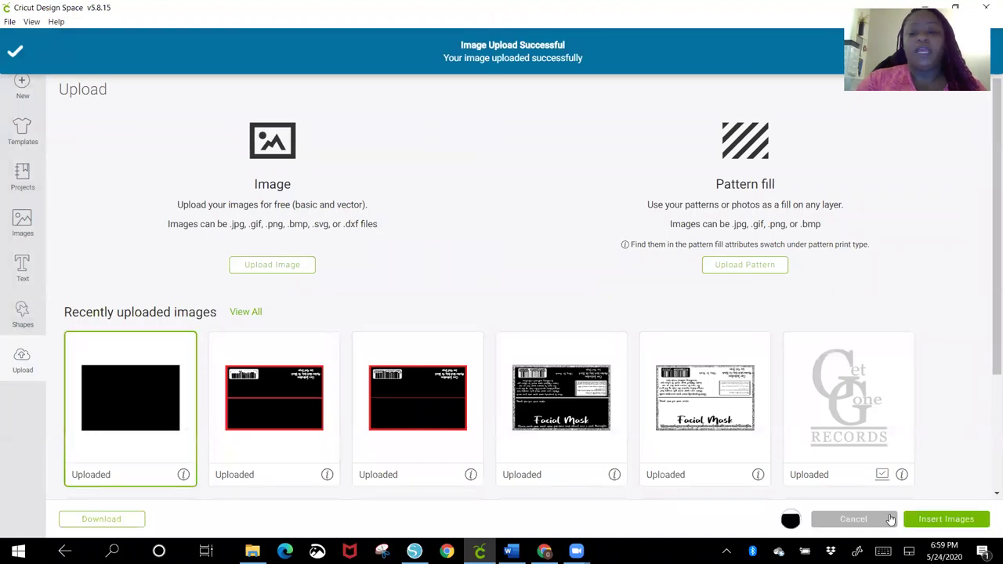
pyautogui.click(940, 519)
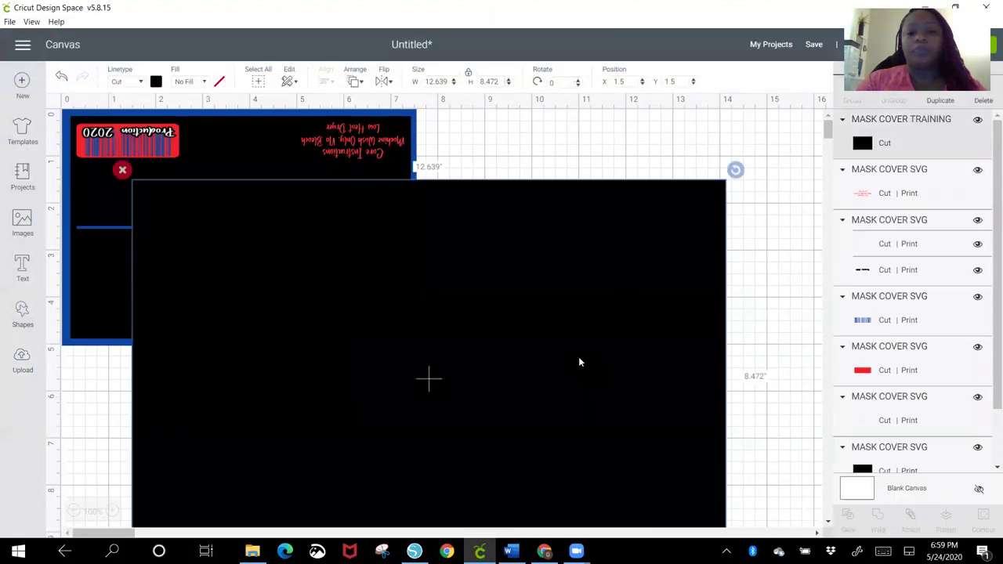
pyautogui.moveTo(414, 335); pyautogui.dragTo(465, 348)
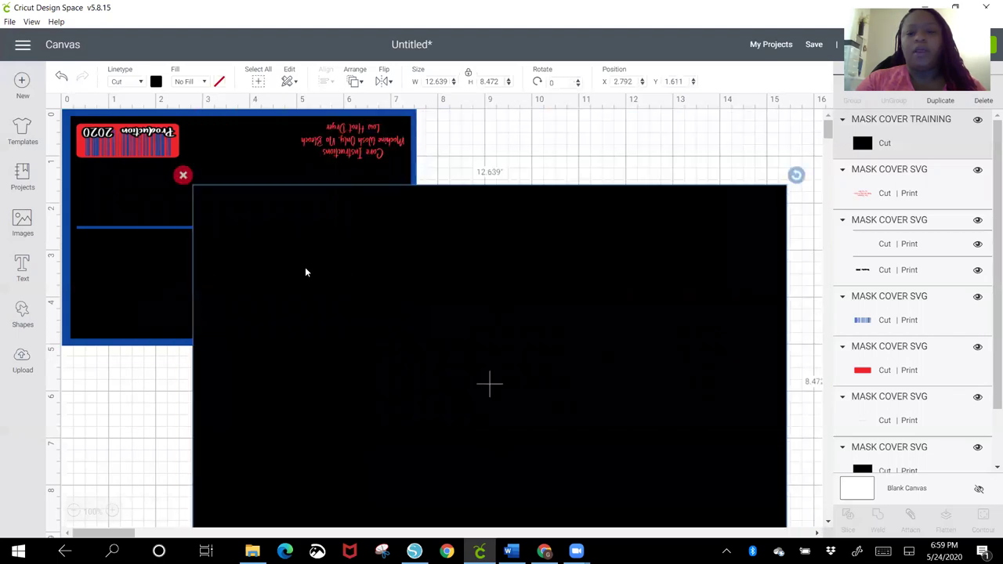
pyautogui.click(473, 152)
pyautogui.moveTo(302, 405); pyautogui.dragTo(302, 297)
pyautogui.click(201, 125)
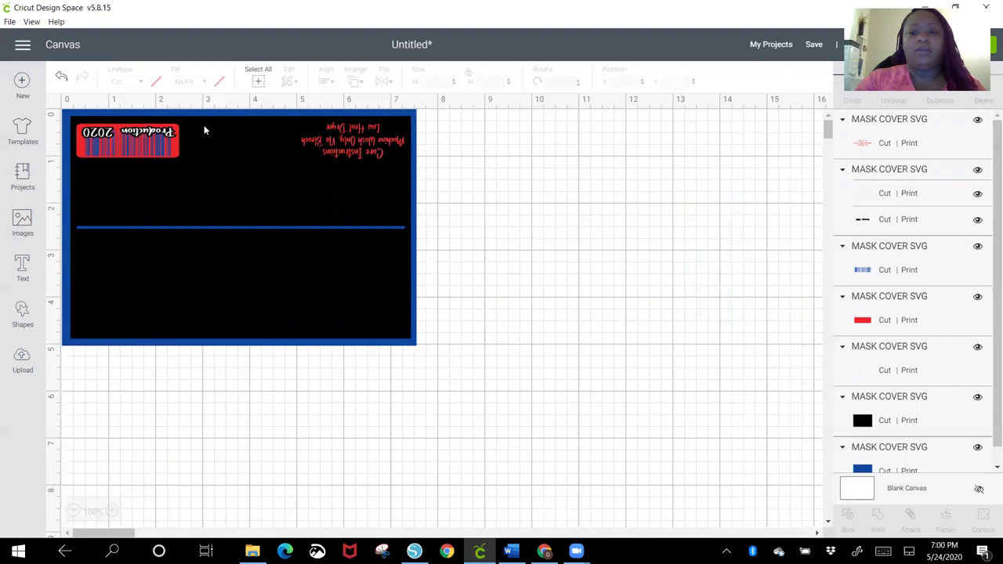
# - Insert the MASK COVER TRAINING cut image and the white MASK TOPPER PNG from the recent uploads together onto the canvas
pyautogui.click(23, 359)
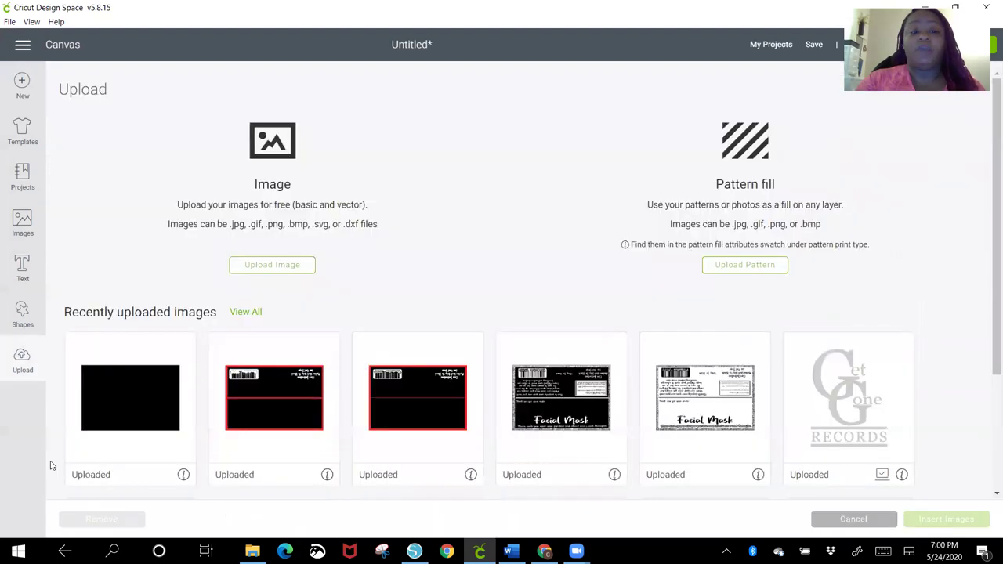
pyautogui.click(120, 425)
pyautogui.click(645, 460)
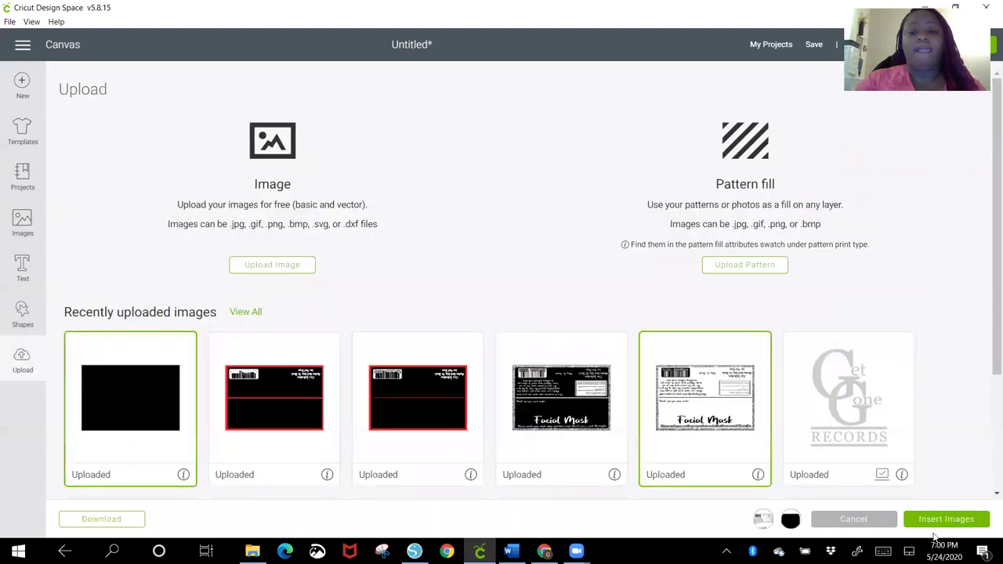
pyautogui.click(946, 519)
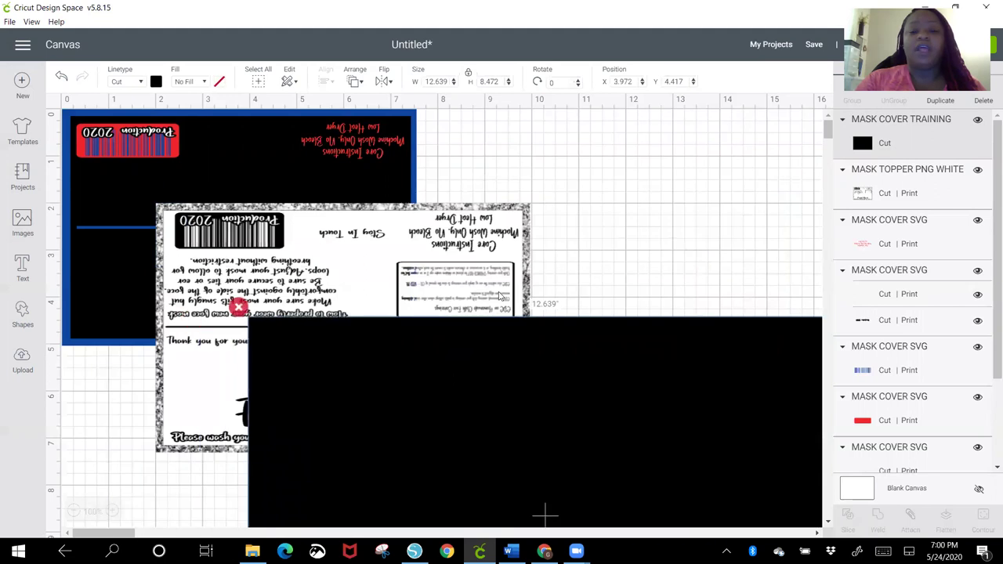
# - Delete the white MASK TOPPER PNG and the black MASK COVER TRAINING image from the canvas
pyautogui.click(419, 297)
pyautogui.moveTo(419, 298); pyautogui.dragTo(663, 343)
pyautogui.click(387, 230)
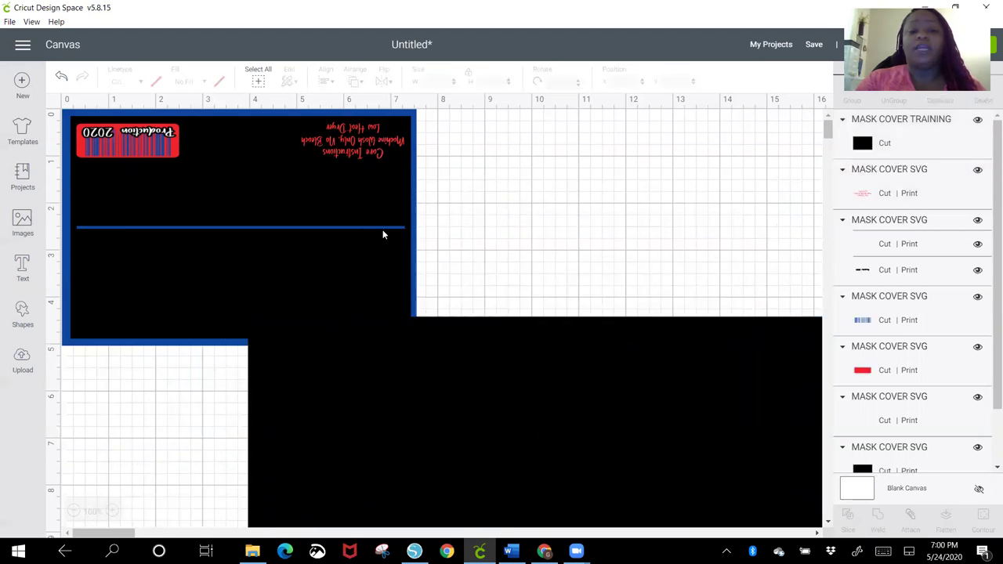
pyautogui.click(327, 327)
pyautogui.click(238, 306)
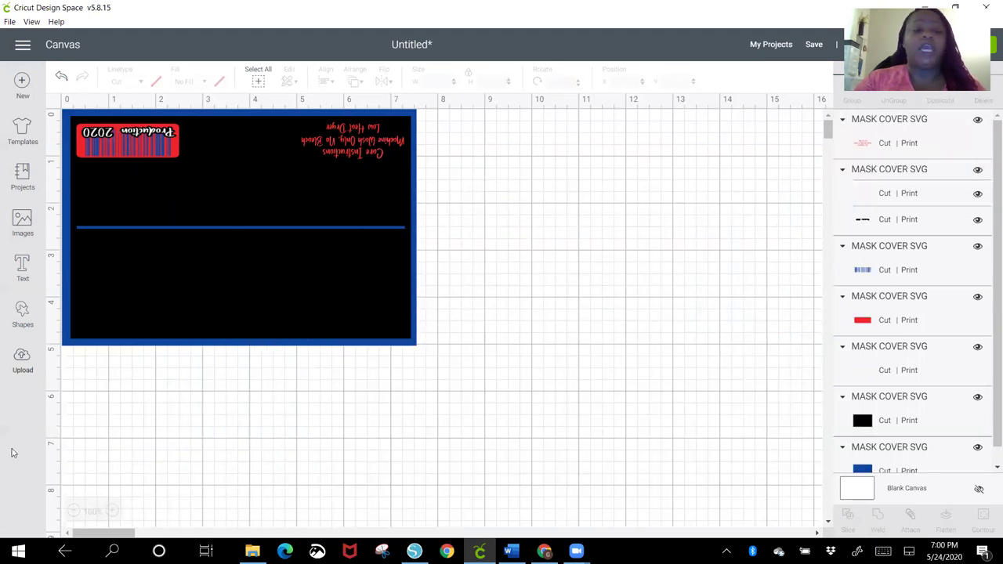
pyautogui.click(11, 369)
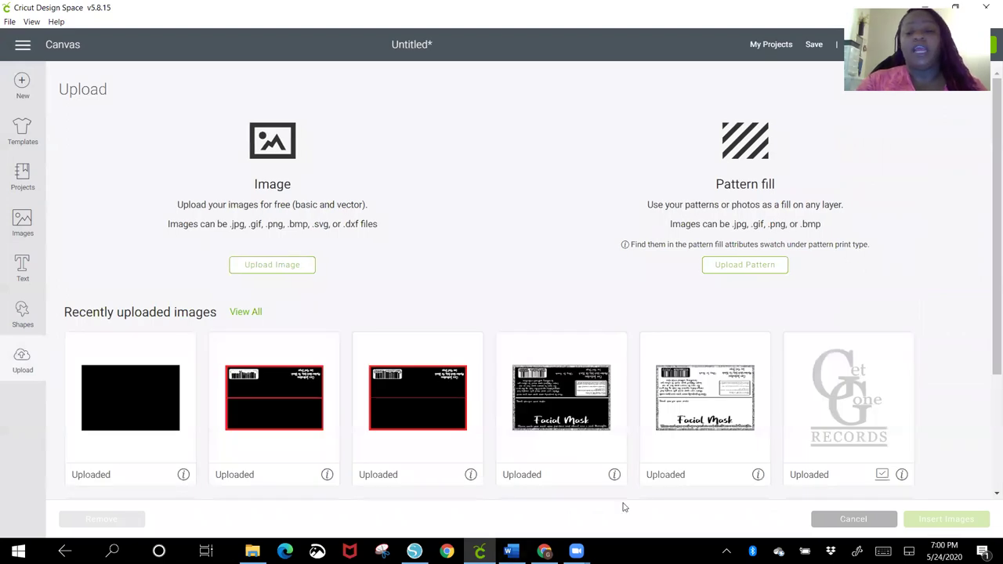
pyautogui.click(854, 519)
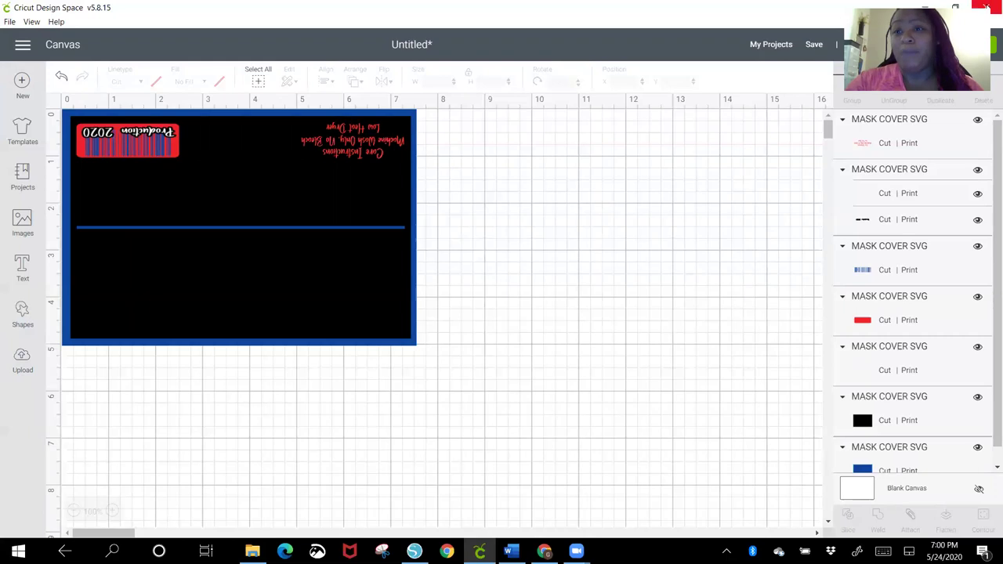
# - Quit Cricut Design Space without saving the project and bring up the Windows Start screen
pyautogui.click(988, 6)
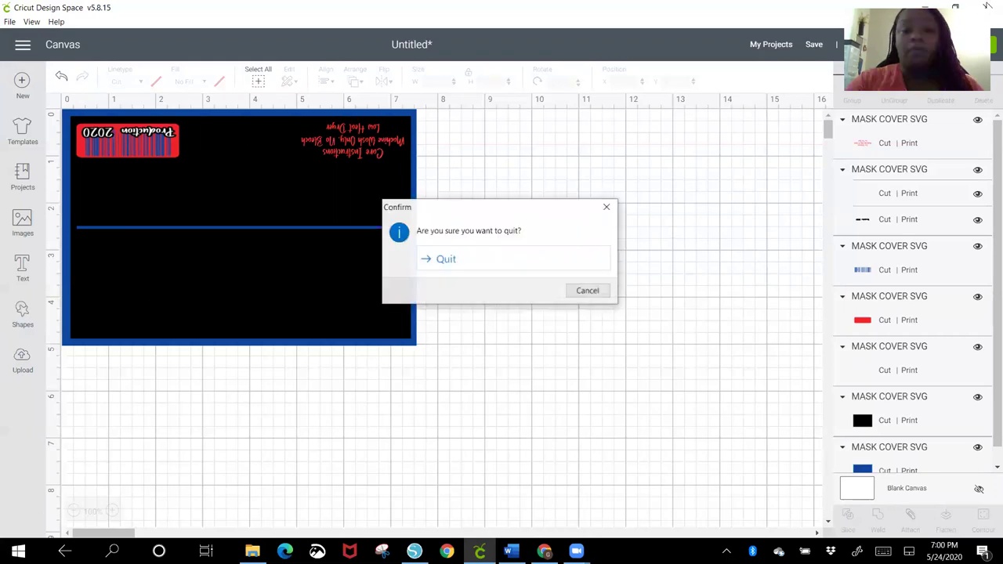
pyautogui.press('Return')
pyautogui.press('super')
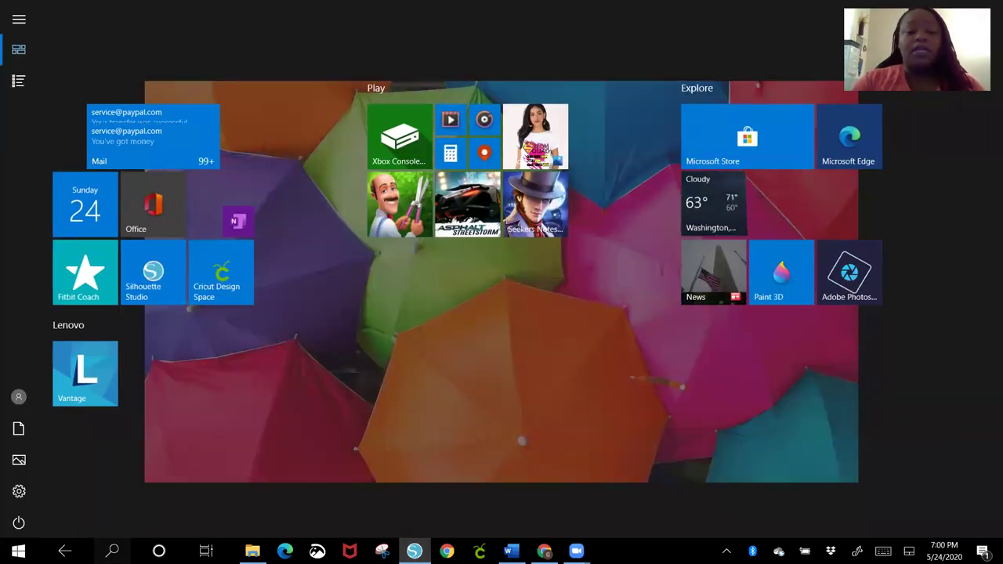